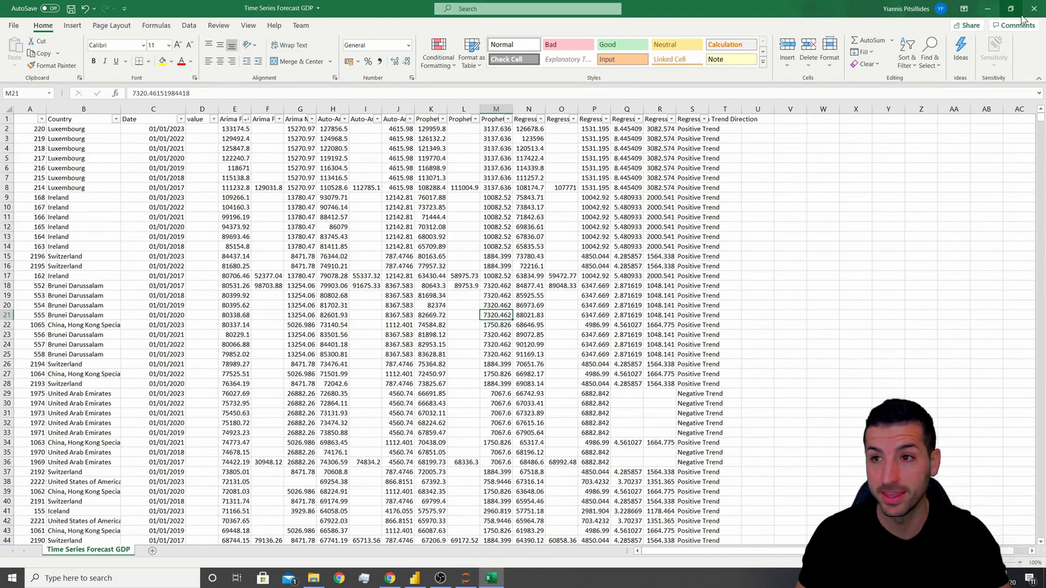
Review the finished GDP Per Country - Time Series Forecasts report in Power BI, from the forecast chart to the 2023 country visuals
{"action": "left_click", "coordinate": [987, 9]}
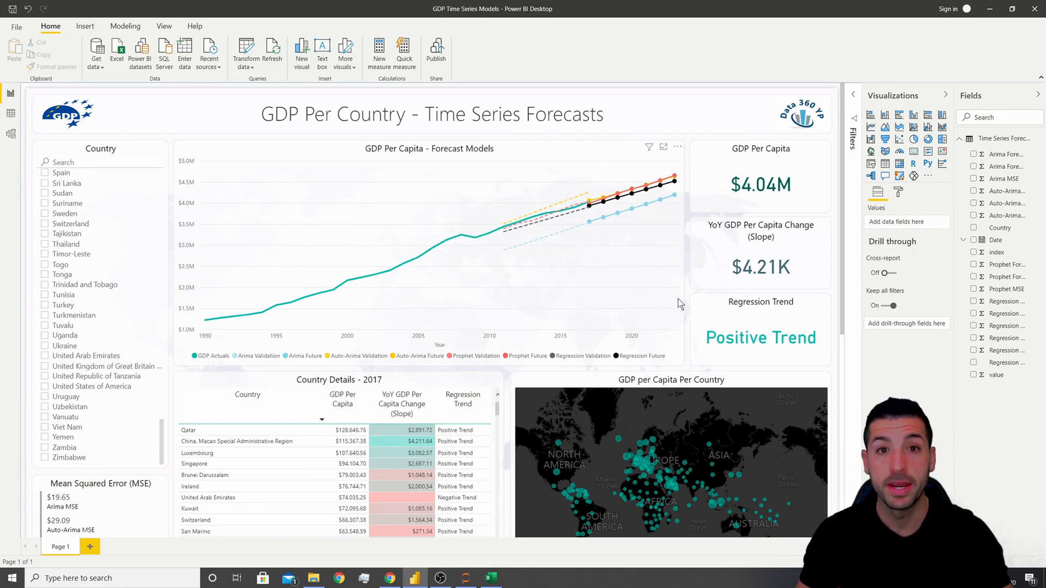
{"action": "scroll", "coordinate": [512, 408], "scroll_direction": "down", "scroll_amount": 5}
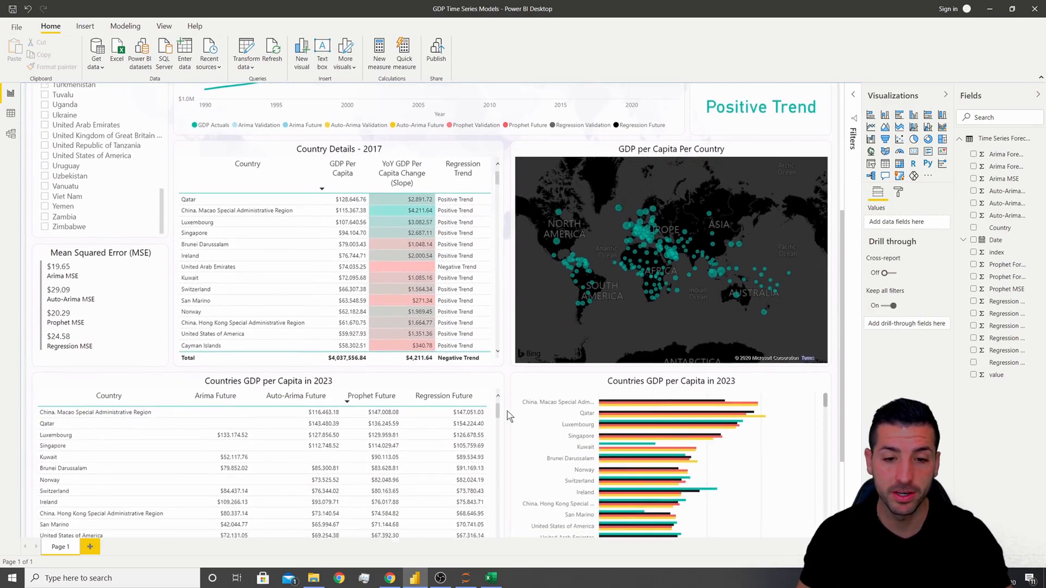
{"action": "scroll", "coordinate": [508, 411], "scroll_direction": "up", "scroll_amount": 3}
{"action": "scroll", "coordinate": [508, 410], "scroll_direction": "up", "scroll_amount": 3}
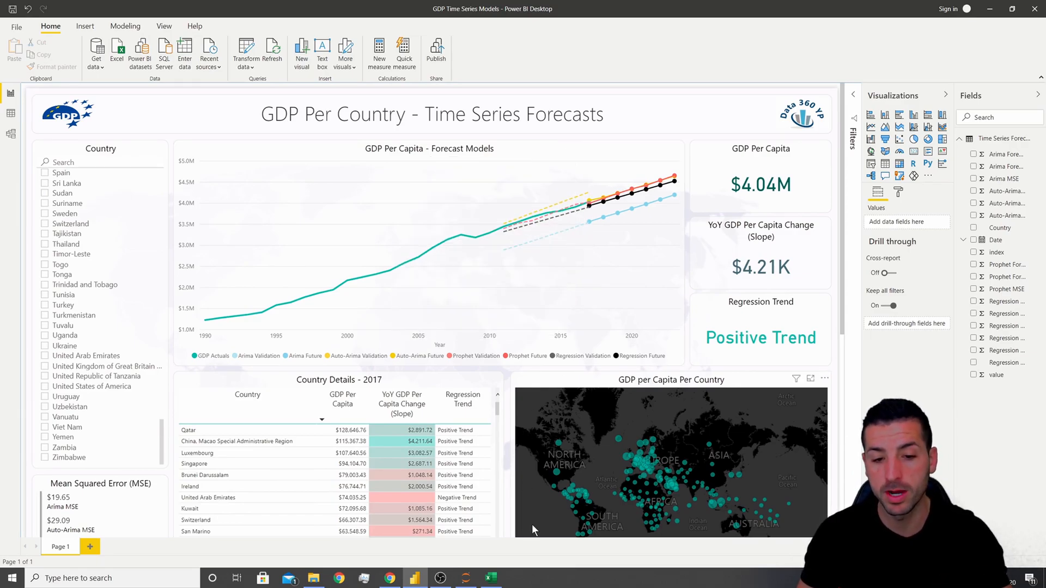
Switch to the Time Series Forecast GDP workbook in Excel and select the model column headers from E1 to P1
{"action": "left_click", "coordinate": [490, 577]}
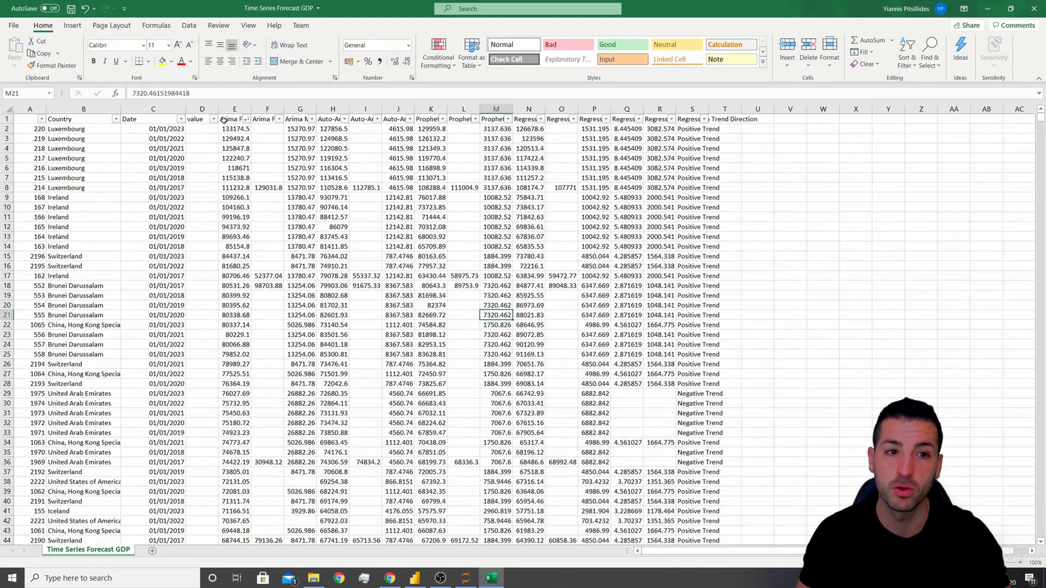
{"action": "left_click_drag", "start_coordinate": [234, 119], "coordinate": [597, 120]}
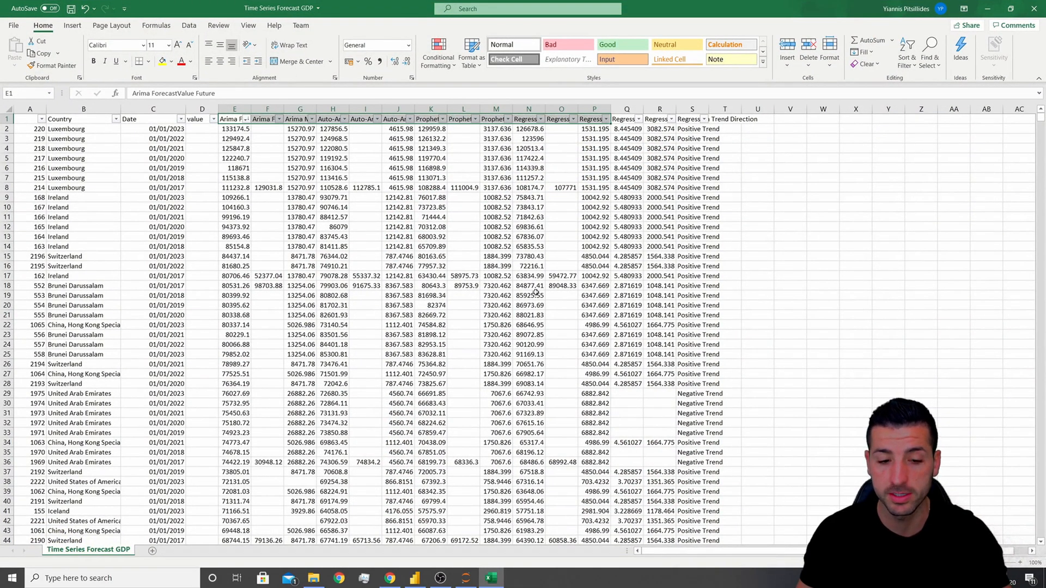
Examine the forecasting model code and country forecast plots in the Jupyter notebook, and return to the Excel forecast sheet
{"action": "left_click", "coordinate": [389, 577]}
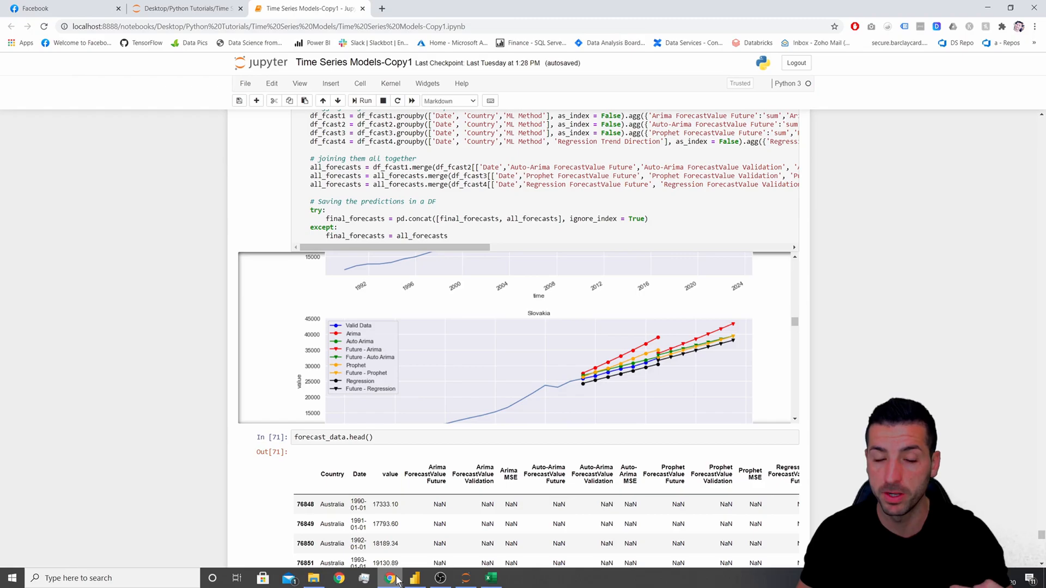
{"action": "scroll", "coordinate": [910, 349], "scroll_direction": "up", "scroll_amount": 15}
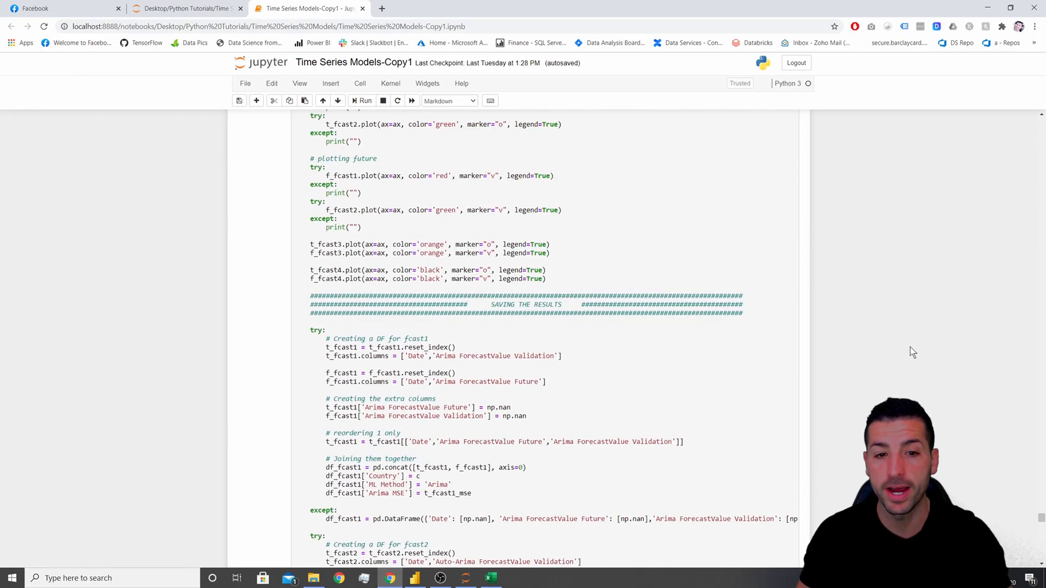
{"action": "scroll", "coordinate": [911, 348], "scroll_direction": "up", "scroll_amount": 8}
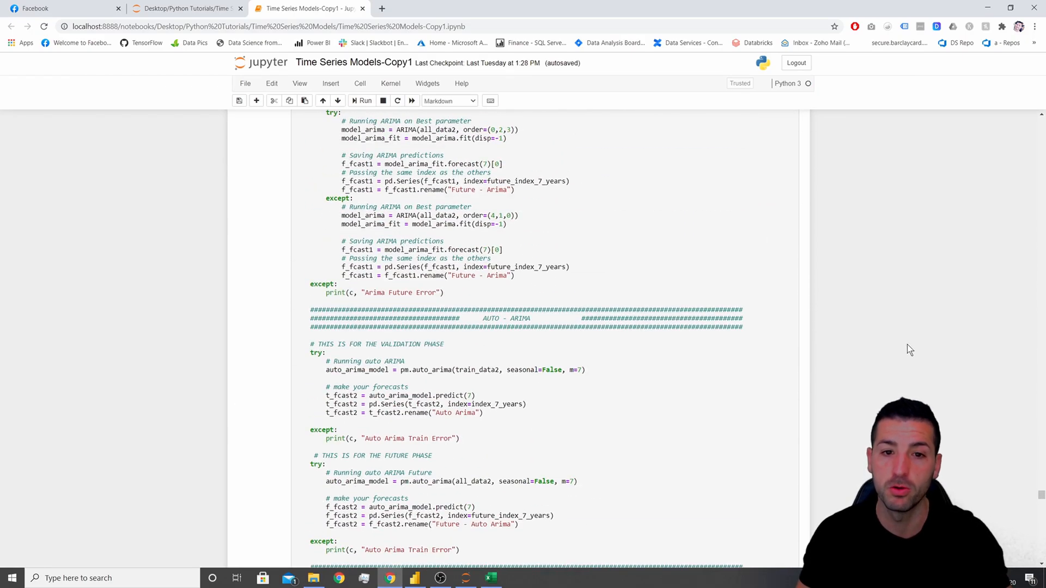
{"action": "scroll", "coordinate": [627, 272], "scroll_direction": "up", "scroll_amount": 5}
{"action": "scroll", "coordinate": [632, 294], "scroll_direction": "down", "scroll_amount": 16}
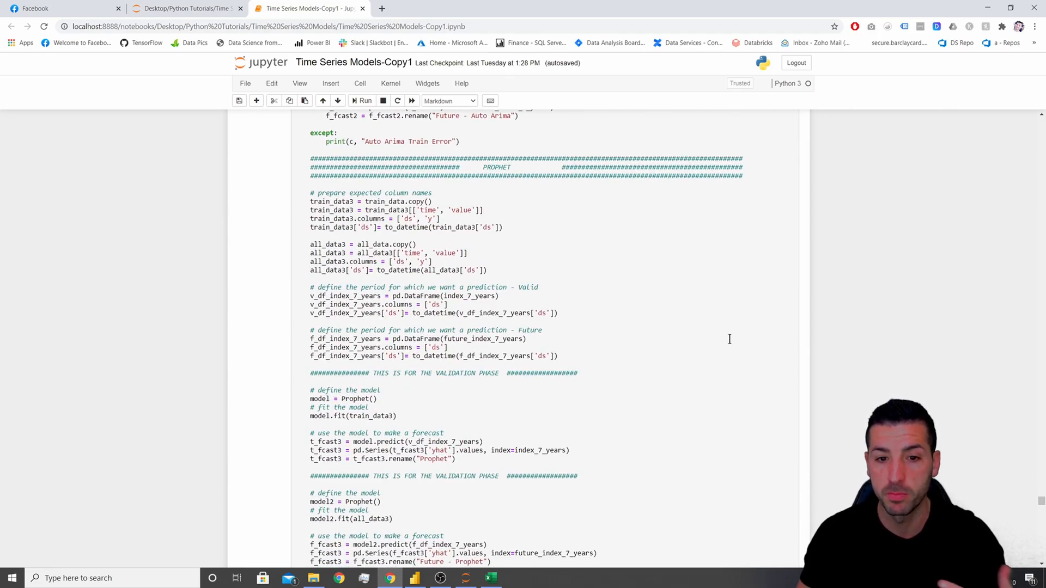
{"action": "scroll", "coordinate": [729, 339], "scroll_direction": "down", "scroll_amount": 6}
{"action": "scroll", "coordinate": [730, 337], "scroll_direction": "down", "scroll_amount": 20}
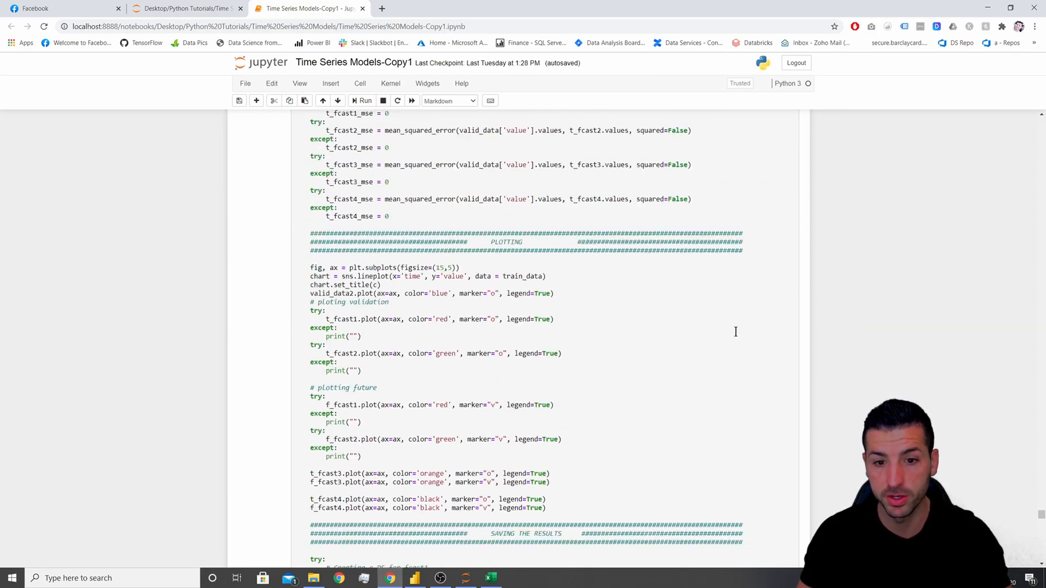
{"action": "scroll", "coordinate": [804, 337], "scroll_direction": "down", "scroll_amount": 20}
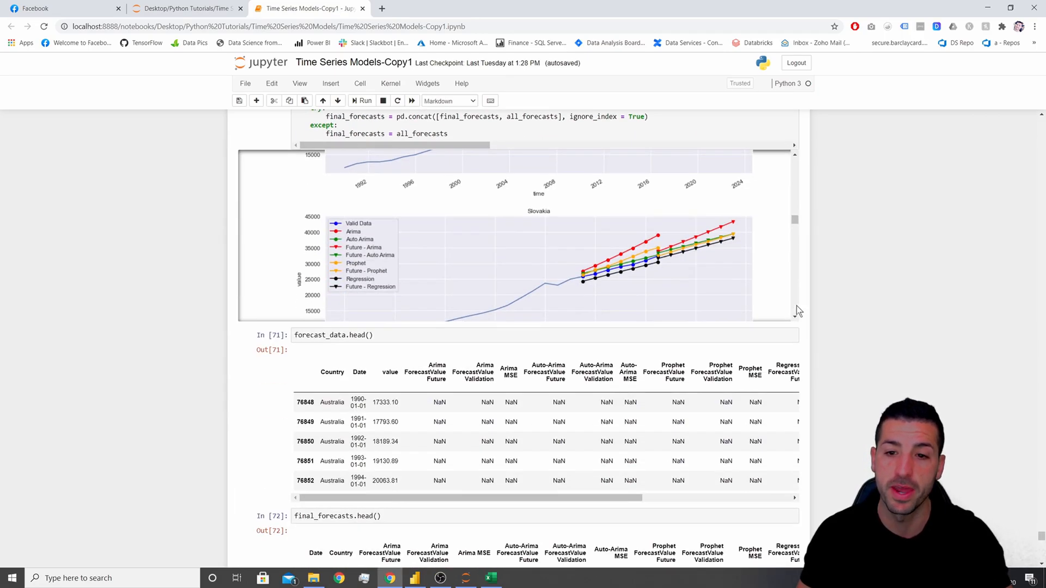
{"action": "left_click_drag", "start_coordinate": [793, 217], "coordinate": [796, 235]}
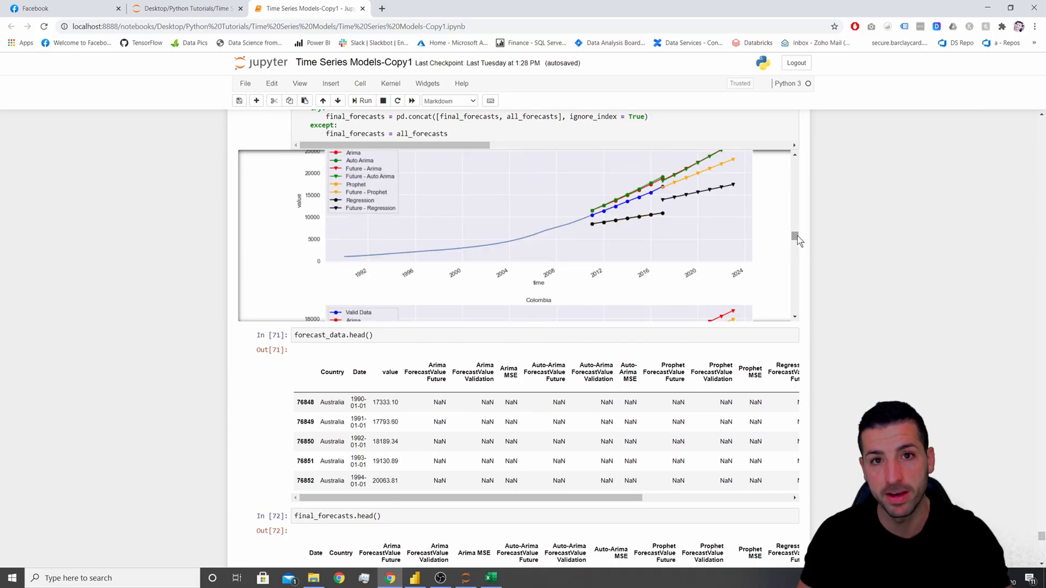
{"action": "left_click", "coordinate": [490, 577]}
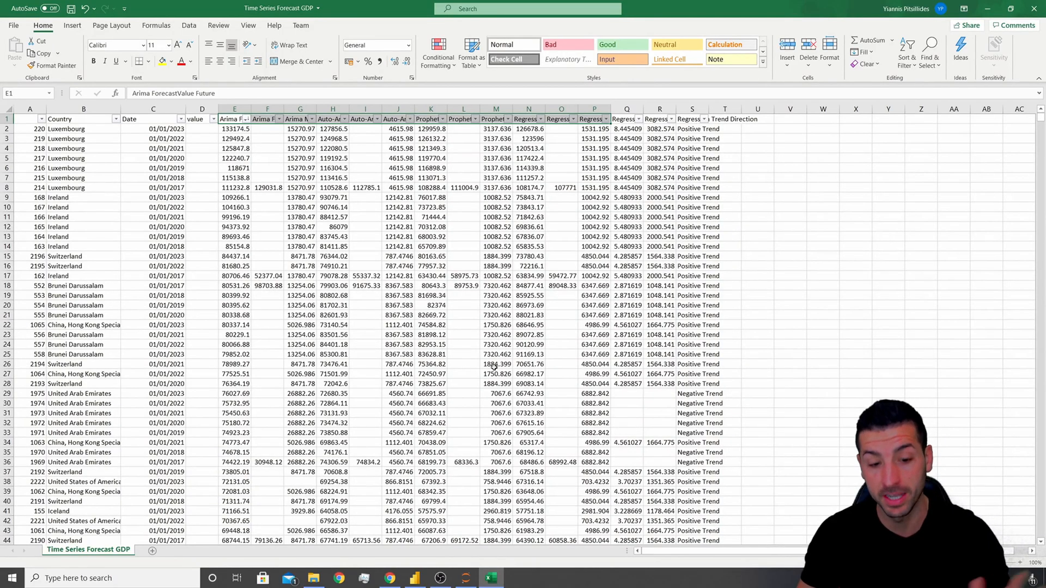
Connect the blank Power BI report to SQL Server DESKTOP-8L98FK0\MSSQLSERVER09 in Import mode, taking the server name from SQL Server Management Studio
{"action": "left_click", "coordinate": [415, 579]}
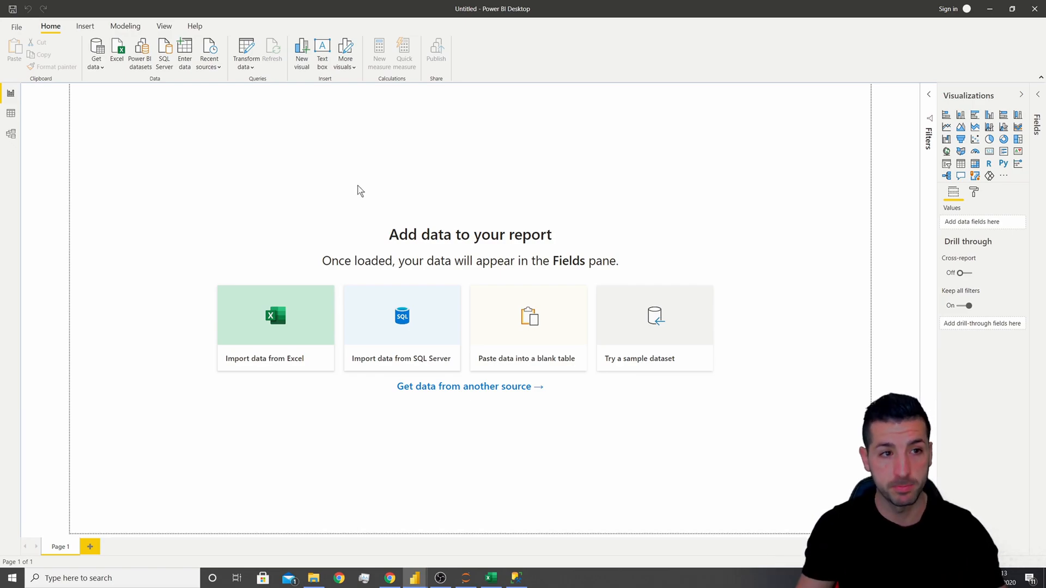
{"action": "left_click", "coordinate": [96, 65]}
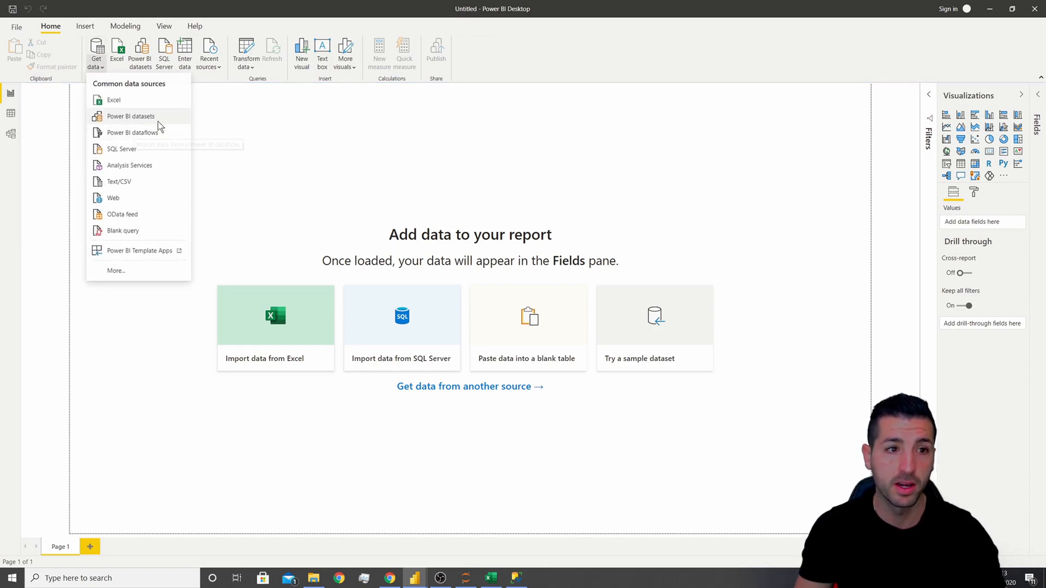
{"action": "left_click", "coordinate": [125, 148]}
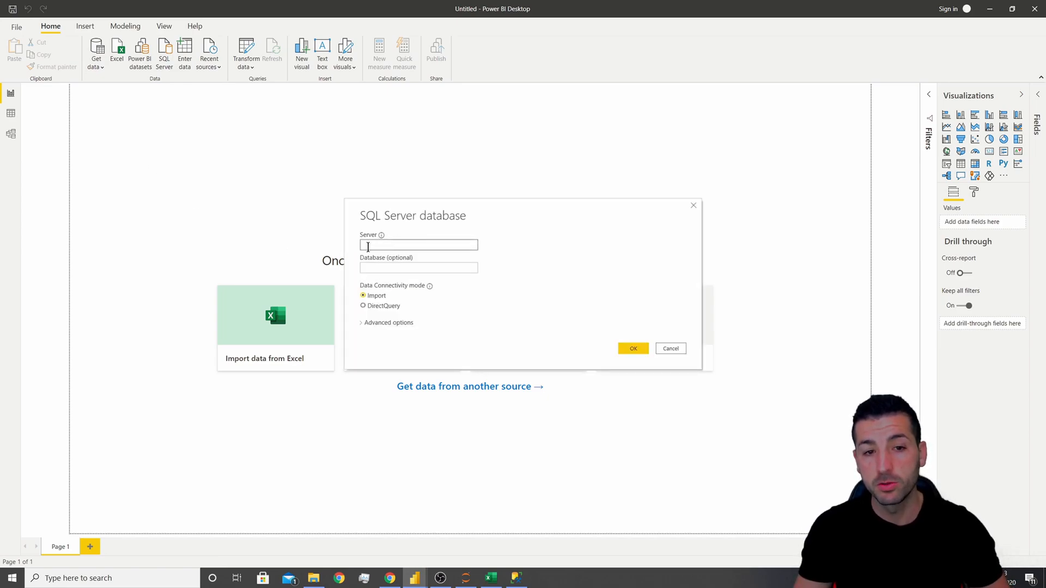
{"action": "left_click", "coordinate": [516, 577]}
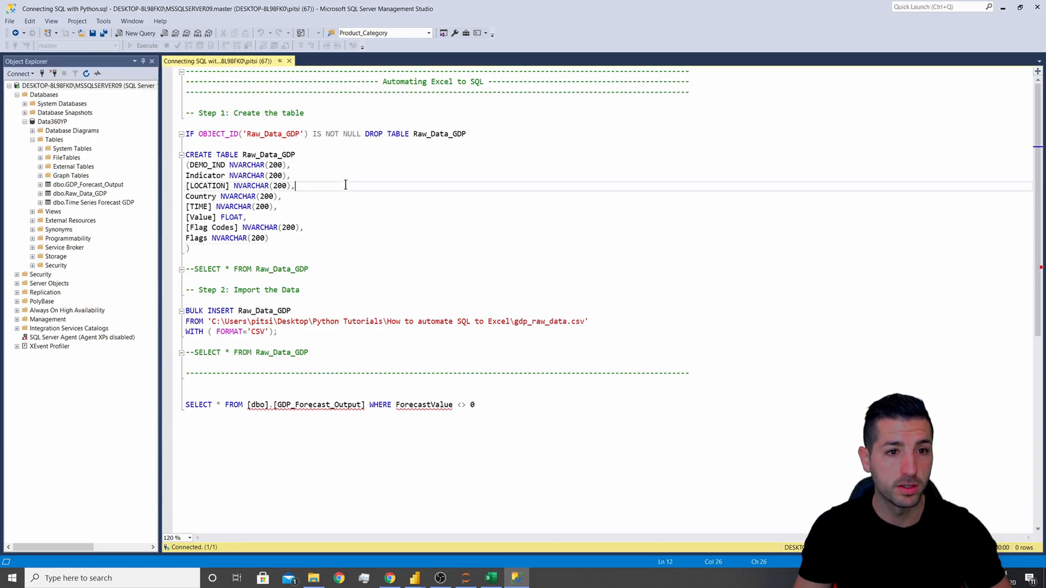
{"action": "left_click", "coordinate": [26, 46]}
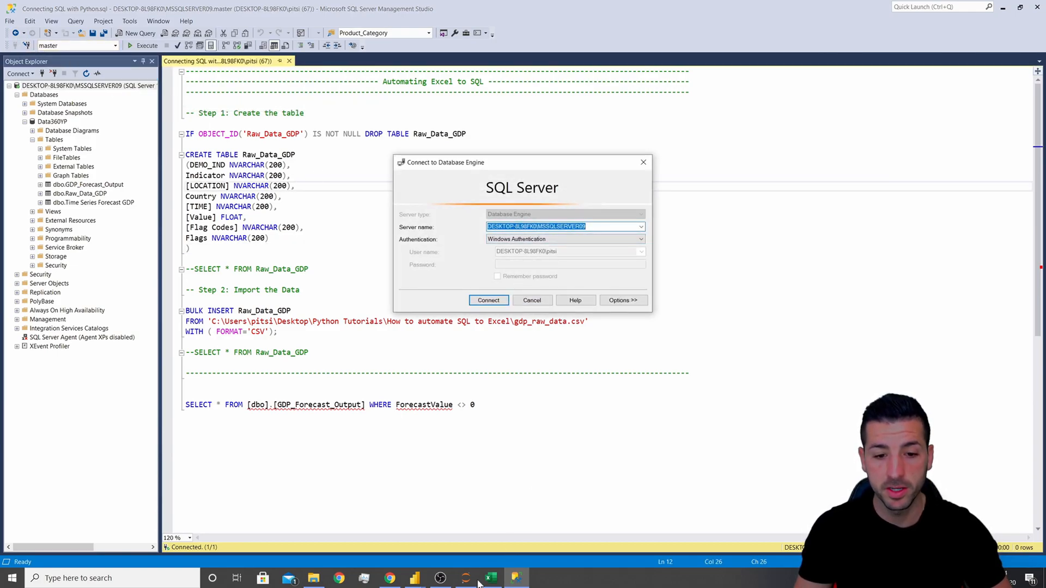
{"action": "left_click", "coordinate": [418, 582]}
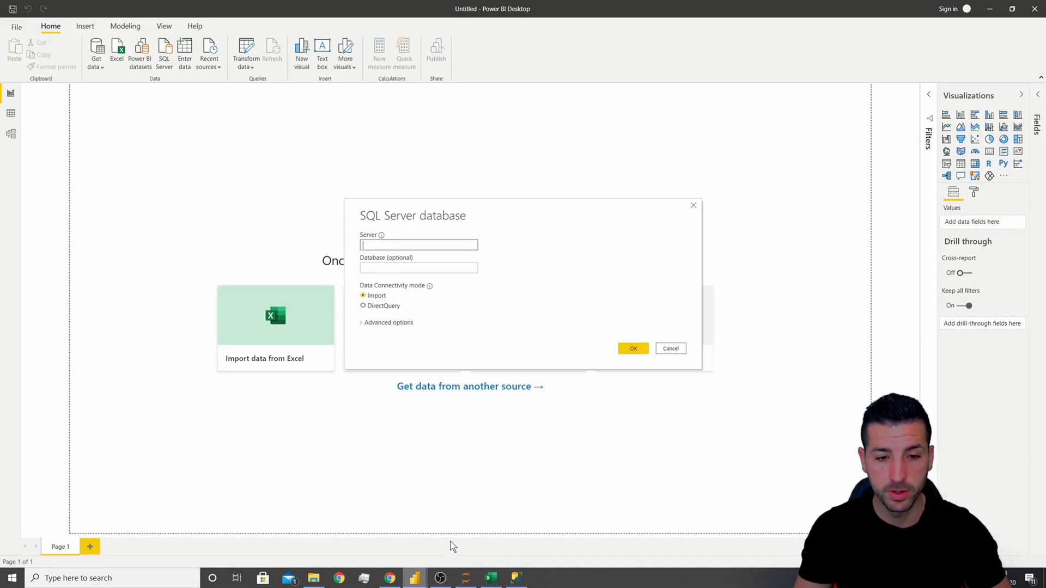
{"action": "type", "text": "DESKTOP-8L98FK0\\MSSQLSERVER09"}
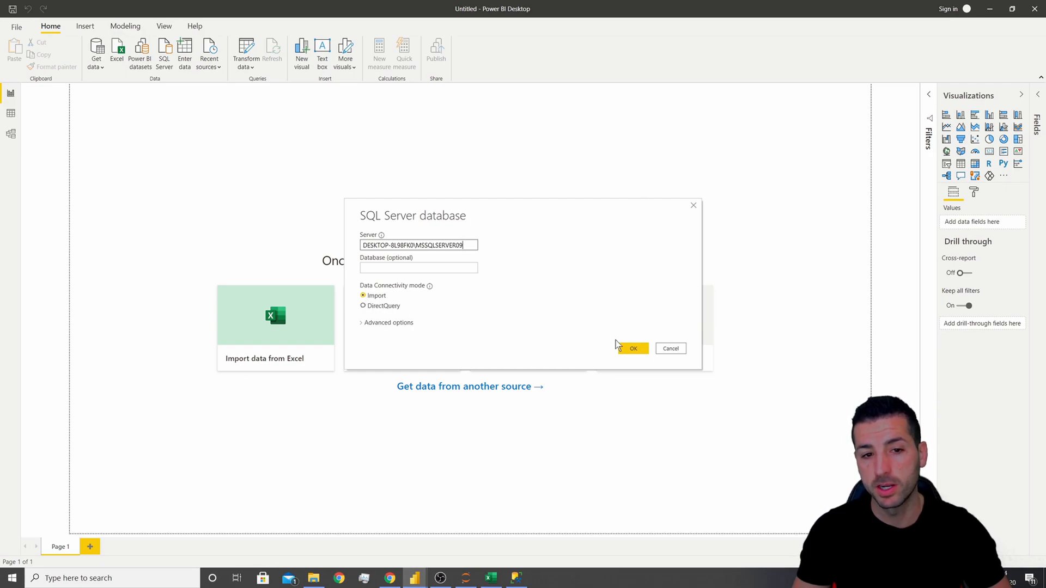
{"action": "left_click", "coordinate": [632, 349]}
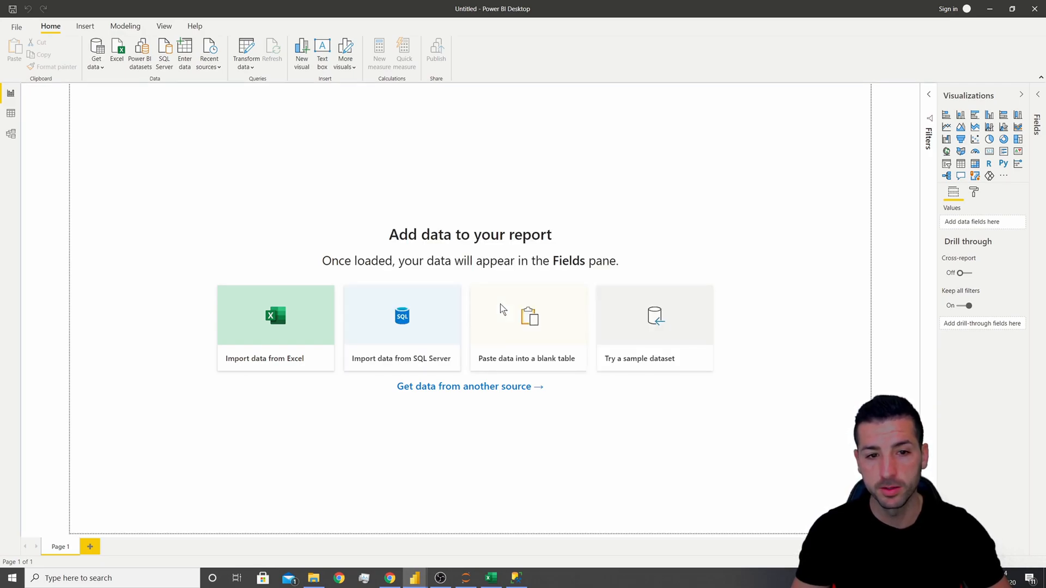
Preview and load the Time Series Forecast GDP table from the Data360YP database, and widen the field list to show full field names
{"action": "left_click", "coordinate": [322, 191]}
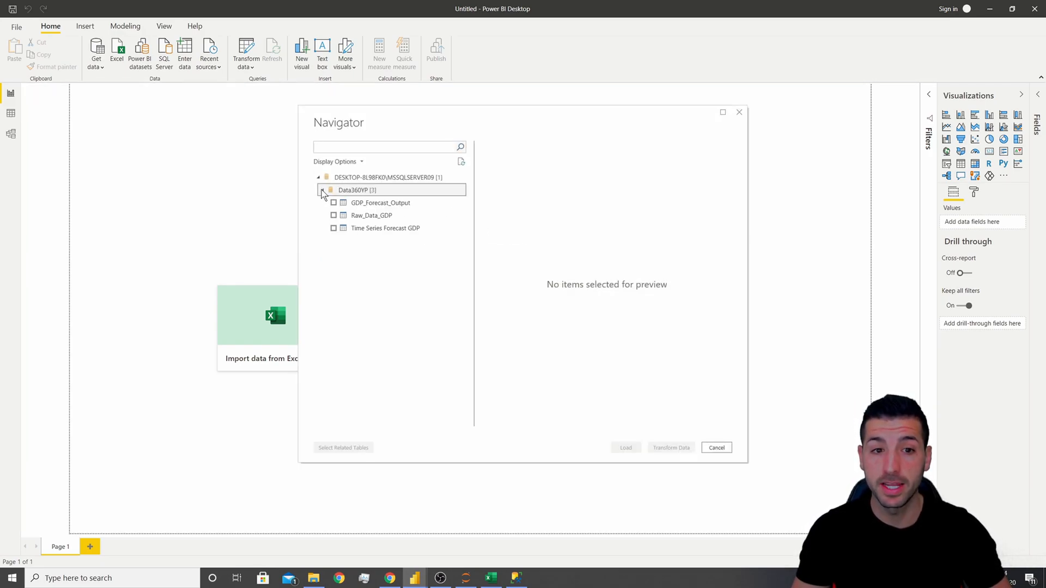
{"action": "left_click", "coordinate": [349, 230]}
{"action": "left_click_drag", "start_coordinate": [531, 423], "coordinate": [553, 422]}
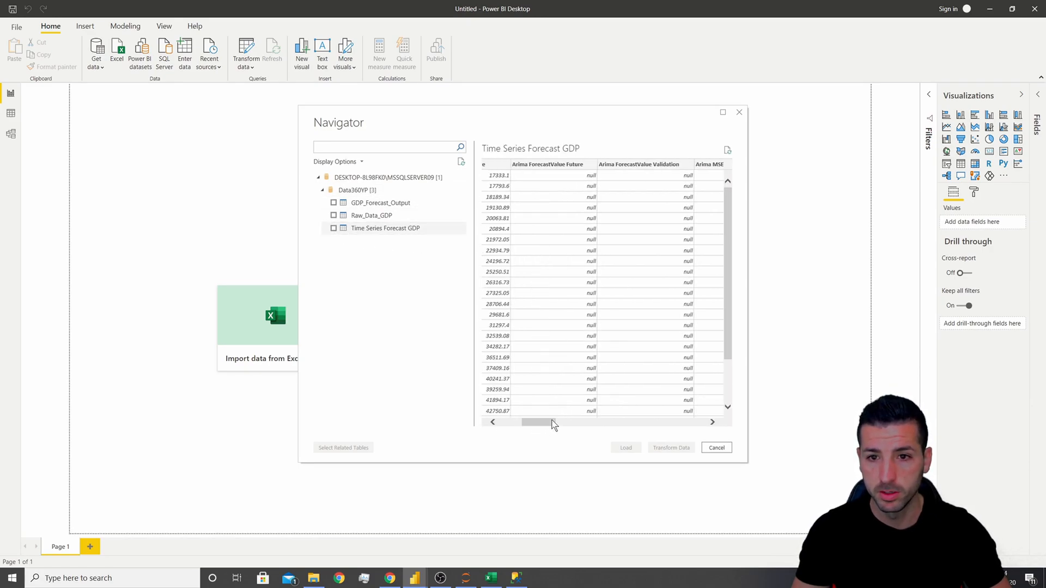
{"action": "left_click", "coordinate": [334, 228]}
{"action": "left_click", "coordinate": [627, 447]}
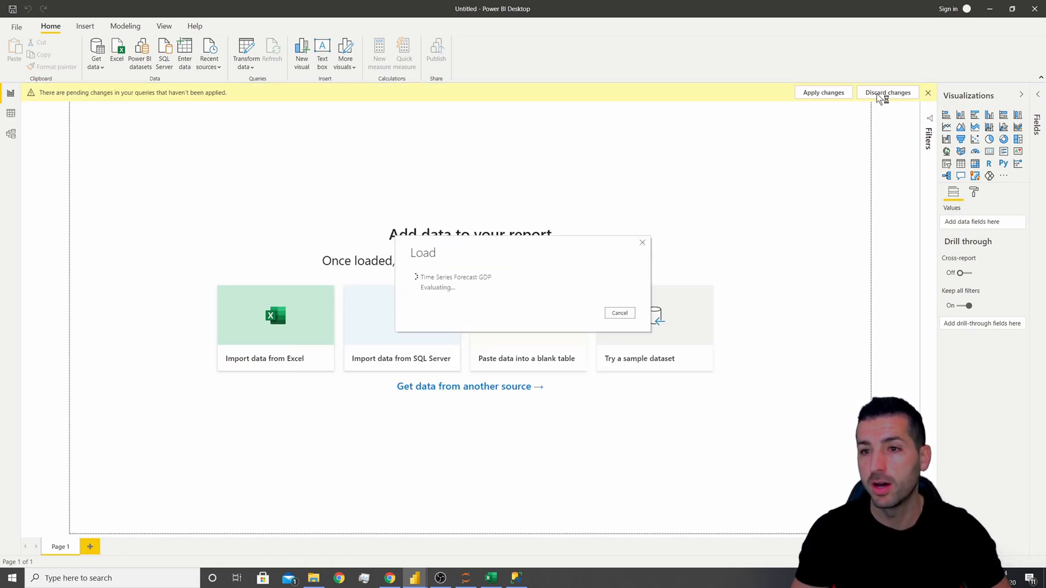
{"action": "left_click", "coordinate": [1038, 130]}
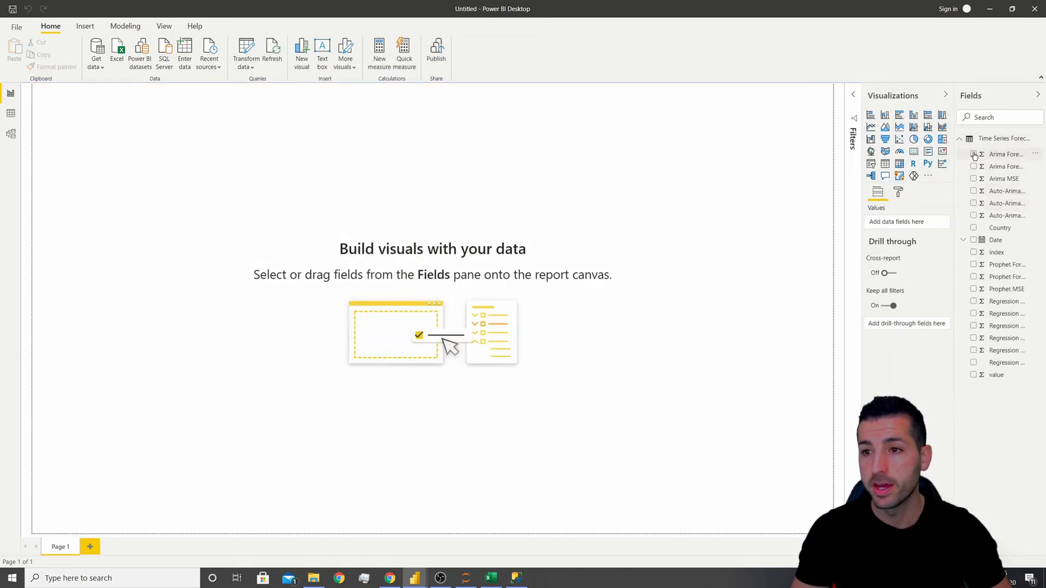
{"action": "left_click_drag", "start_coordinate": [955, 211], "coordinate": [890, 224]}
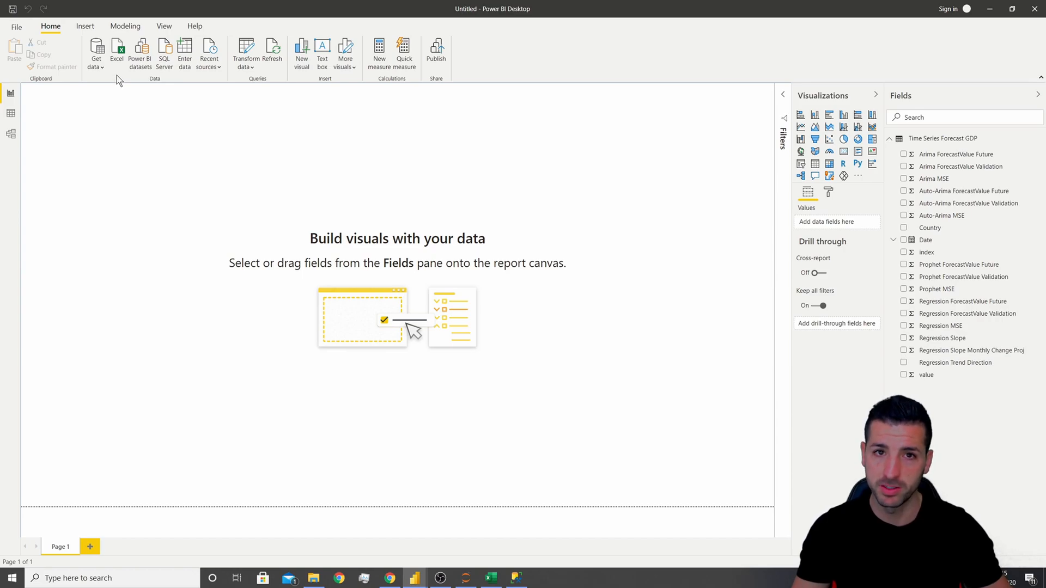
Import the Time Series Forecast GDP file from the Time Series Models folder using the Excel source with all file types shown
{"action": "left_click", "coordinate": [116, 57]}
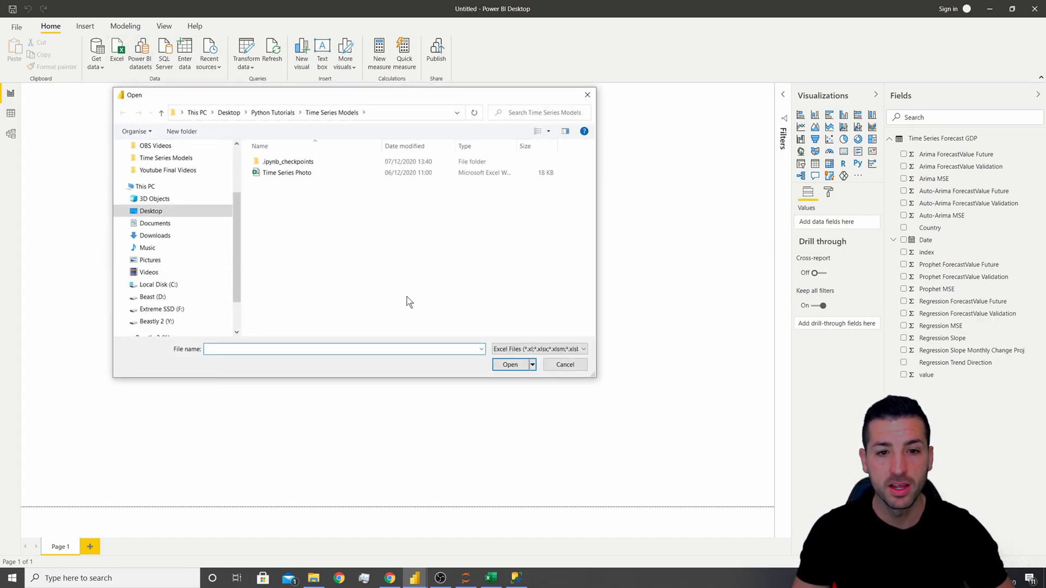
{"action": "left_click", "coordinate": [545, 348]}
{"action": "left_click", "coordinate": [523, 366]}
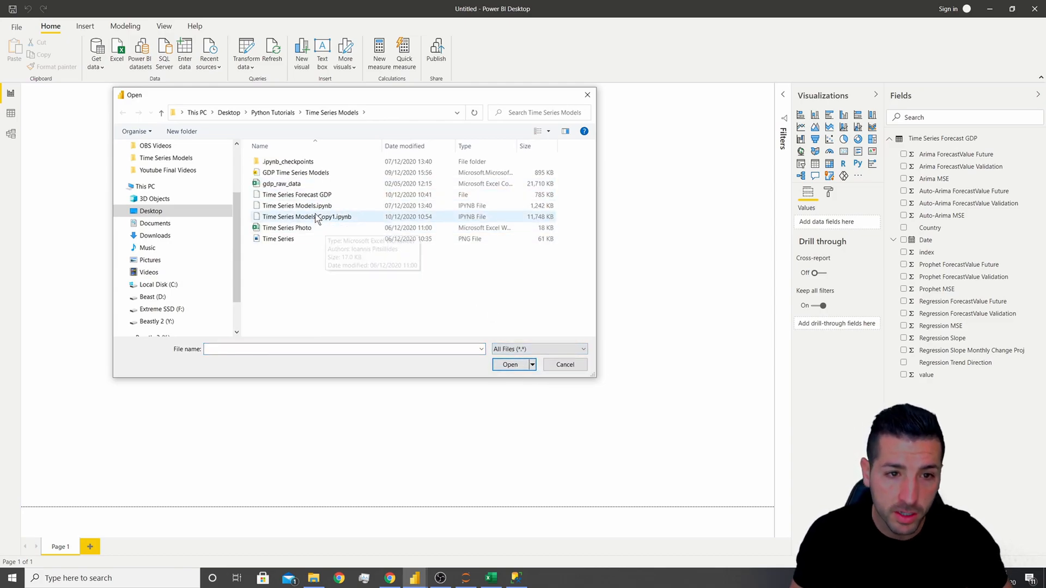
{"action": "left_click", "coordinate": [322, 195]}
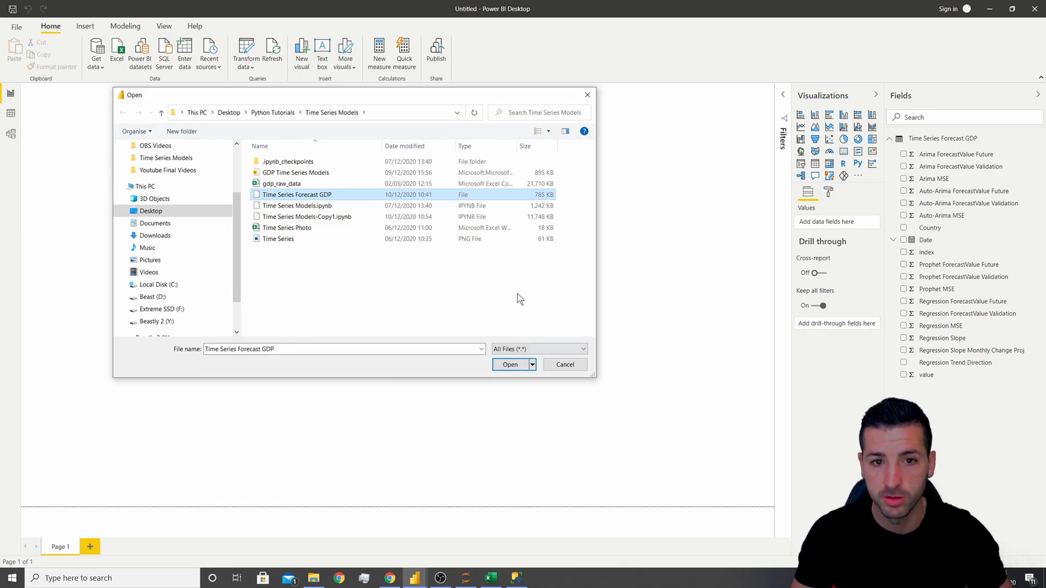
{"action": "left_click", "coordinate": [500, 366]}
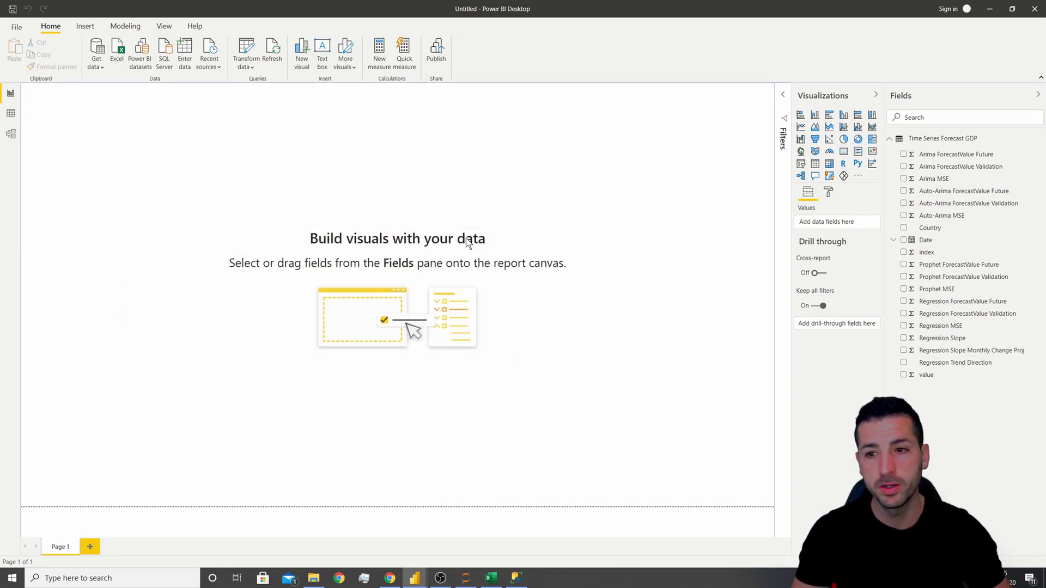
{"action": "left_click_drag", "start_coordinate": [423, 412], "coordinate": [687, 413]}
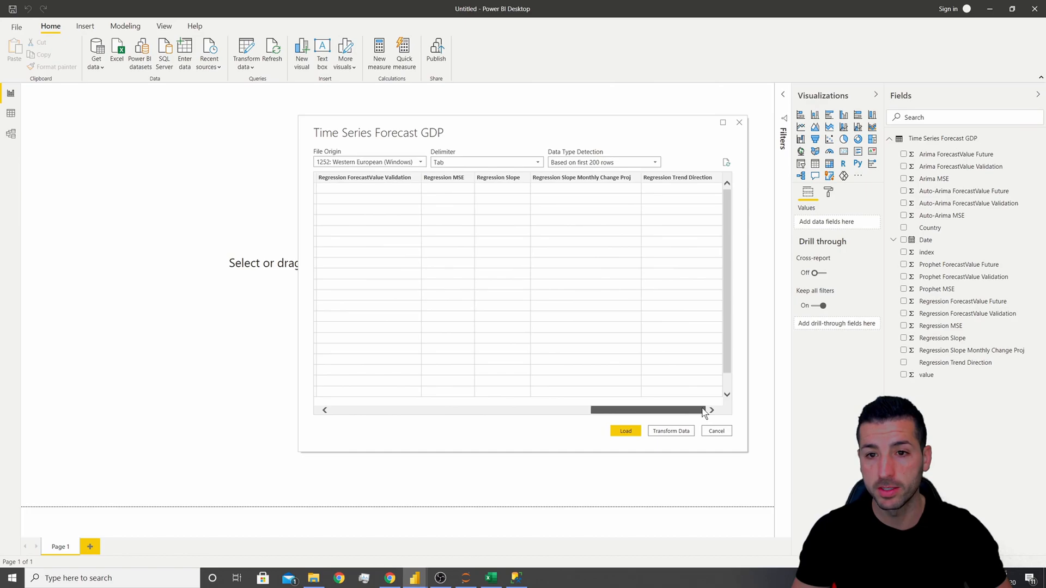
{"action": "left_click", "coordinate": [625, 431]}
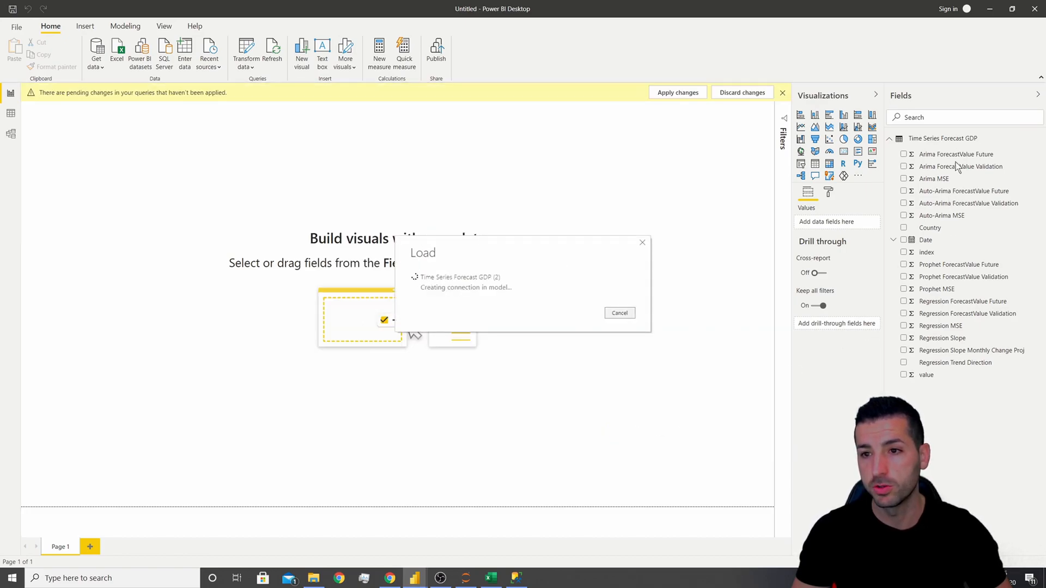
Expand the Time Series Forecast GDP (2) table and compare its fields with those of the SQL table
{"action": "left_click", "coordinate": [890, 392]}
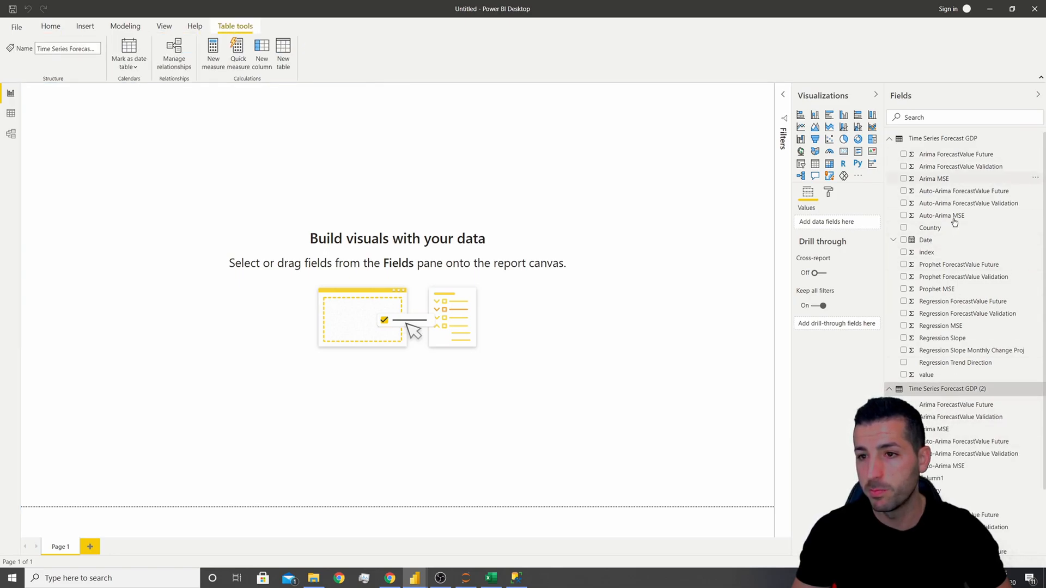
{"action": "scroll", "coordinate": [957, 340], "scroll_direction": "down", "scroll_amount": 3}
{"action": "scroll", "coordinate": [969, 412], "scroll_direction": "up", "scroll_amount": 3}
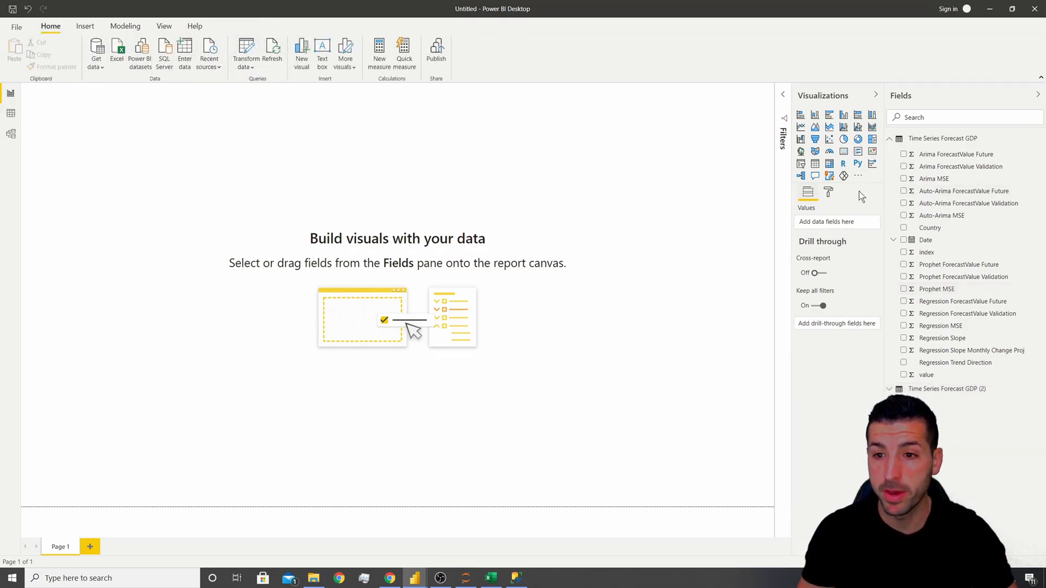
Set the report page to a custom size of 1500 pixels wide and 1500 pixels high
{"action": "left_click", "coordinate": [834, 193]}
{"action": "left_click", "coordinate": [824, 249]}
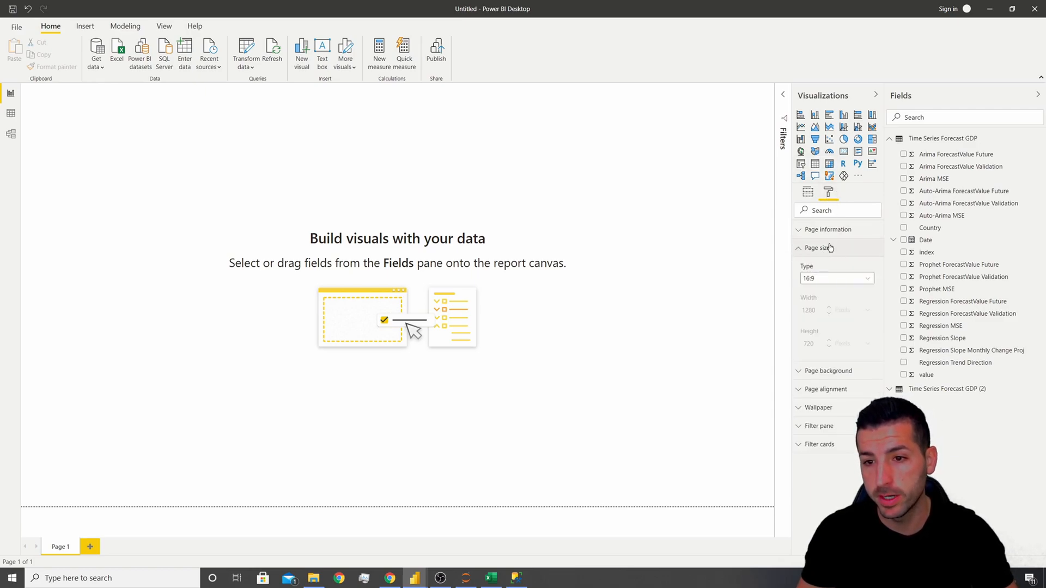
{"action": "left_click", "coordinate": [816, 283]}
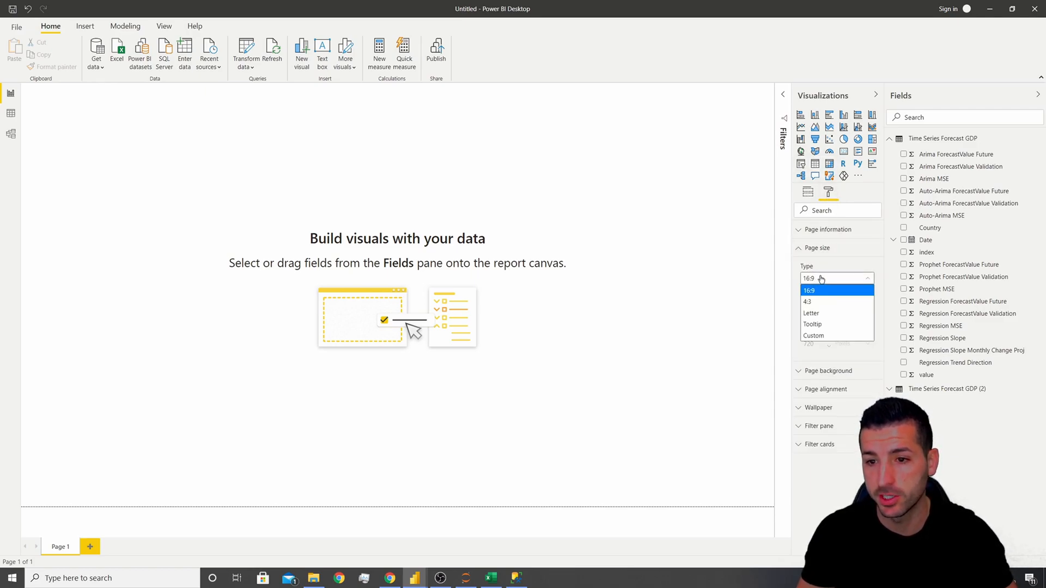
{"action": "left_click", "coordinate": [820, 337]}
{"action": "type", "text": "1500"}
{"action": "key", "text": "Return"}
{"action": "double_click", "coordinate": [808, 343]}
{"action": "type", "text": "1500"}
{"action": "key", "text": "Return"}
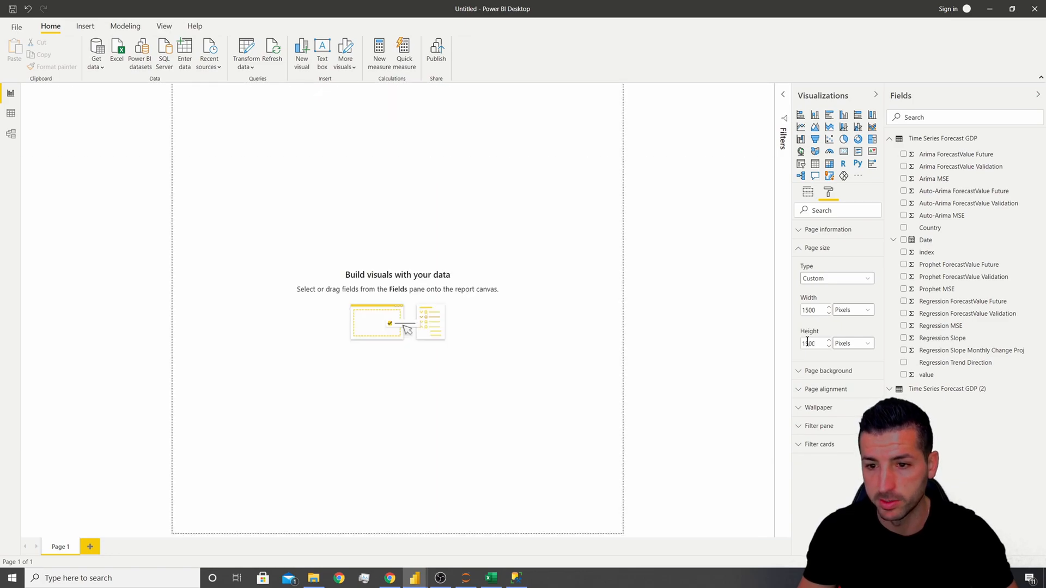
Change the page view so the report page fits to width
{"action": "left_click", "coordinate": [162, 26]}
{"action": "left_click", "coordinate": [270, 66]}
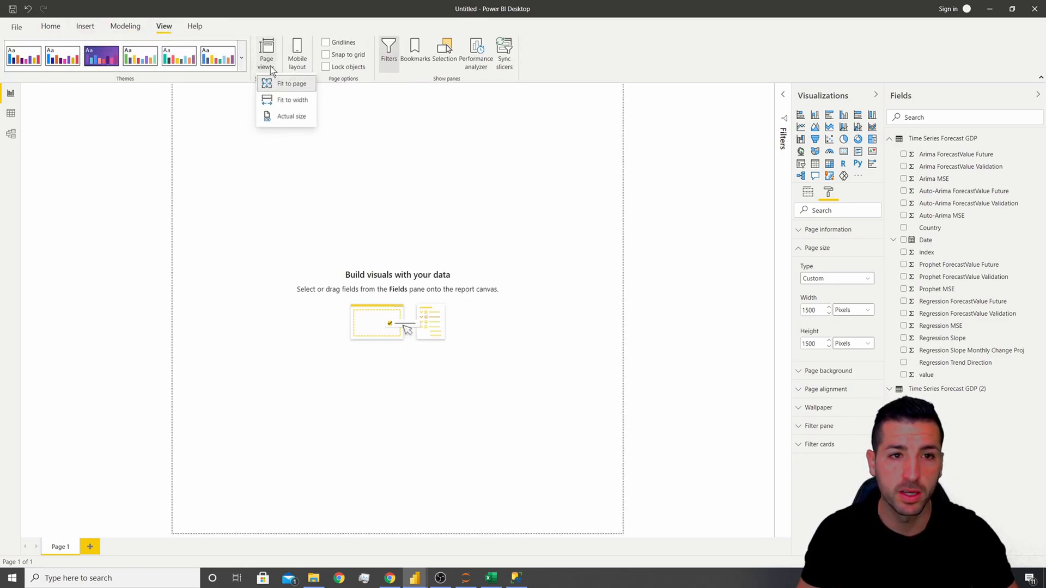
{"action": "left_click", "coordinate": [289, 101]}
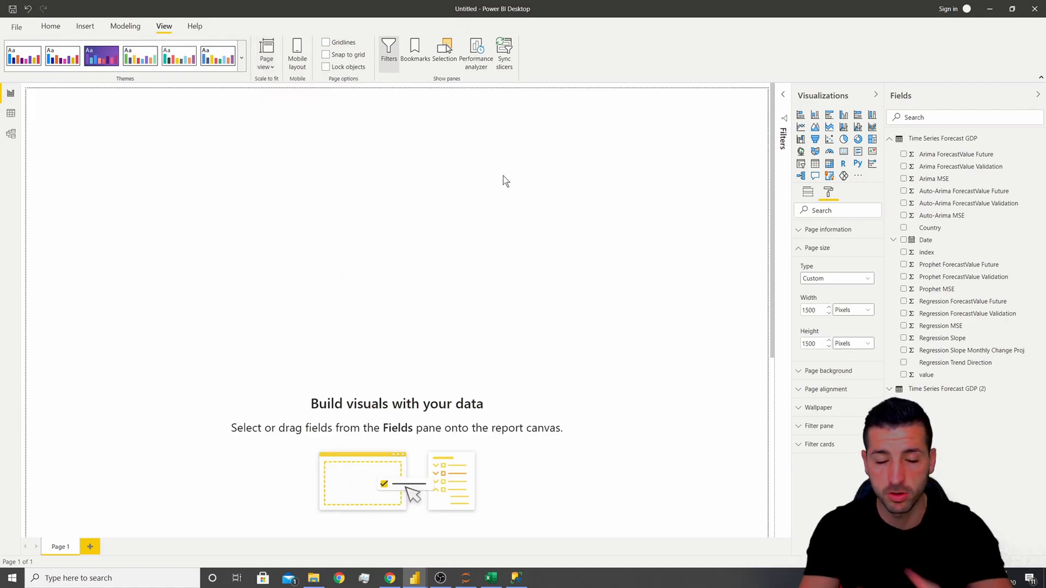
Give the page background the custom colour FDFBFF and set its transparency to 0%
{"action": "left_click", "coordinate": [827, 248]}
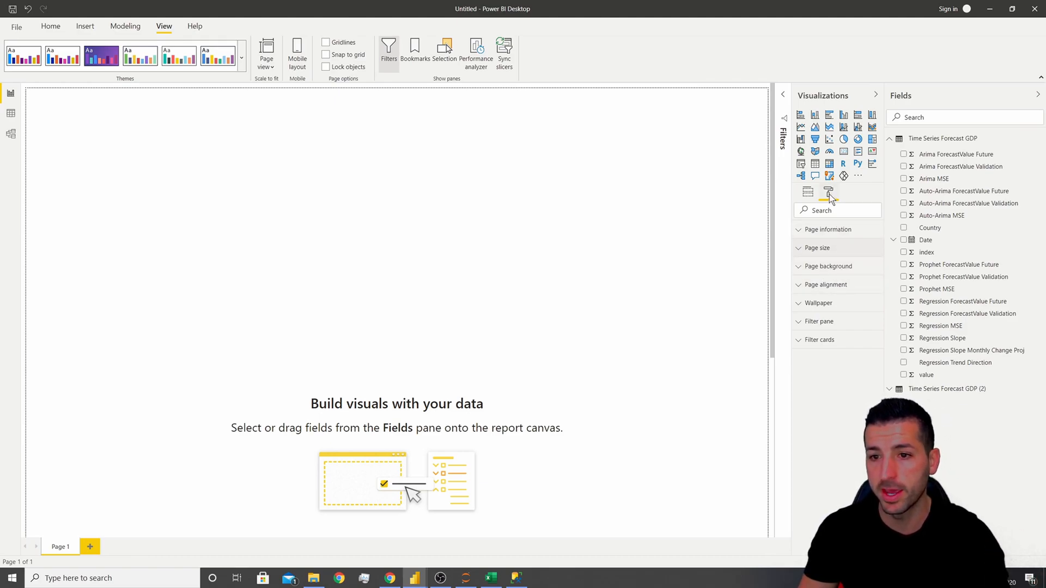
{"action": "left_click", "coordinate": [835, 271]}
{"action": "left_click", "coordinate": [812, 298]}
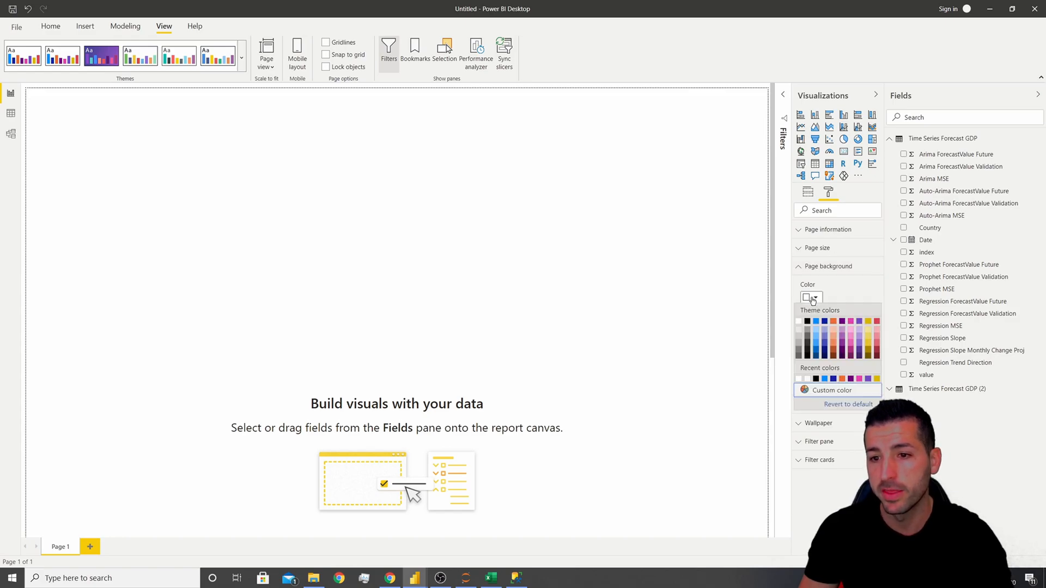
{"action": "left_click", "coordinate": [826, 390]}
{"action": "double_click", "coordinate": [817, 401]}
{"action": "type", "text": "FDFBFF"}
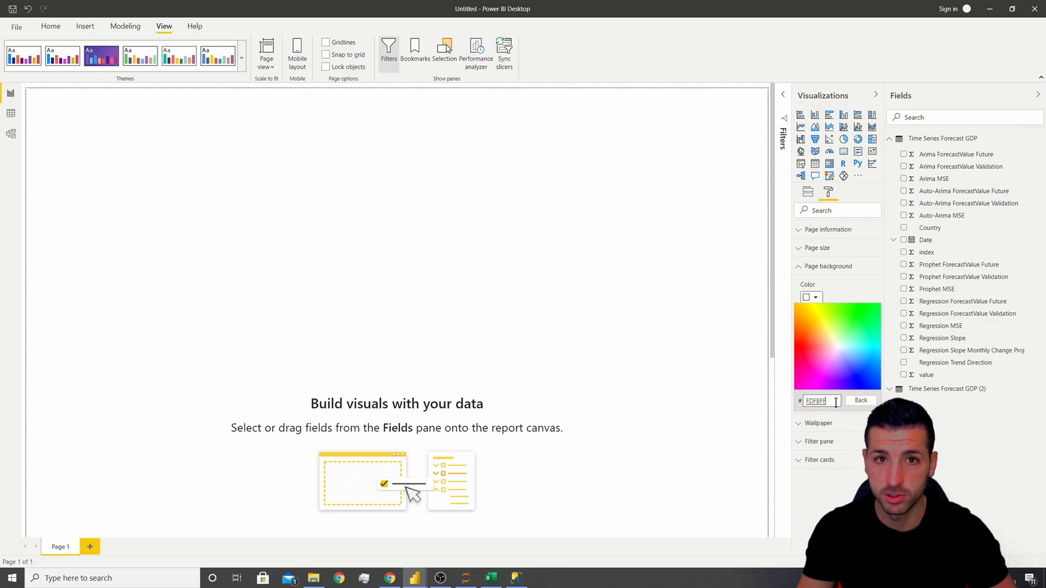
{"action": "key", "text": "Return"}
{"action": "key", "text": "Return"}
{"action": "key", "text": "Return"}
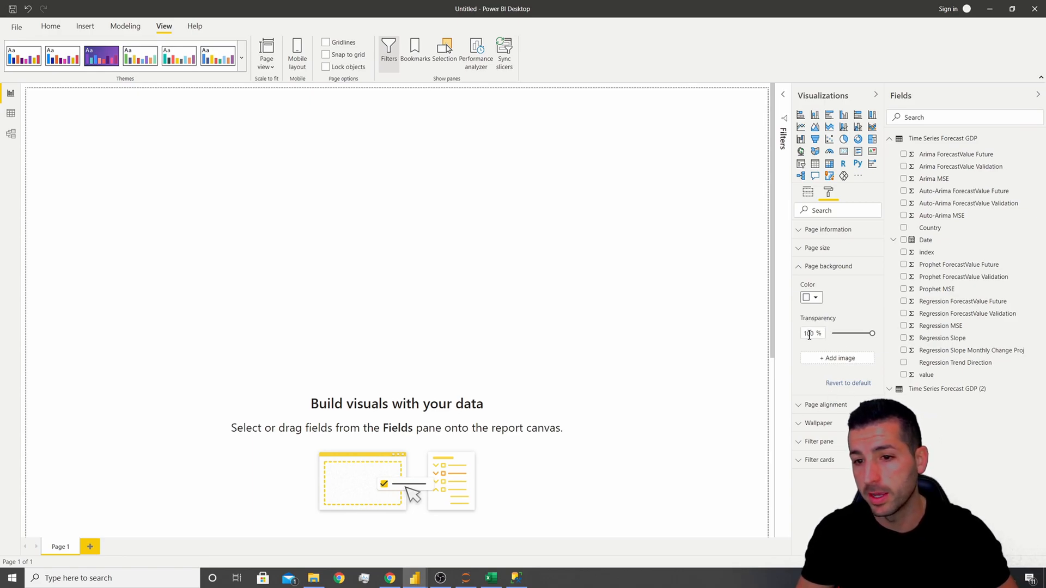
{"action": "left_click_drag", "start_coordinate": [871, 334], "coordinate": [832, 334]}
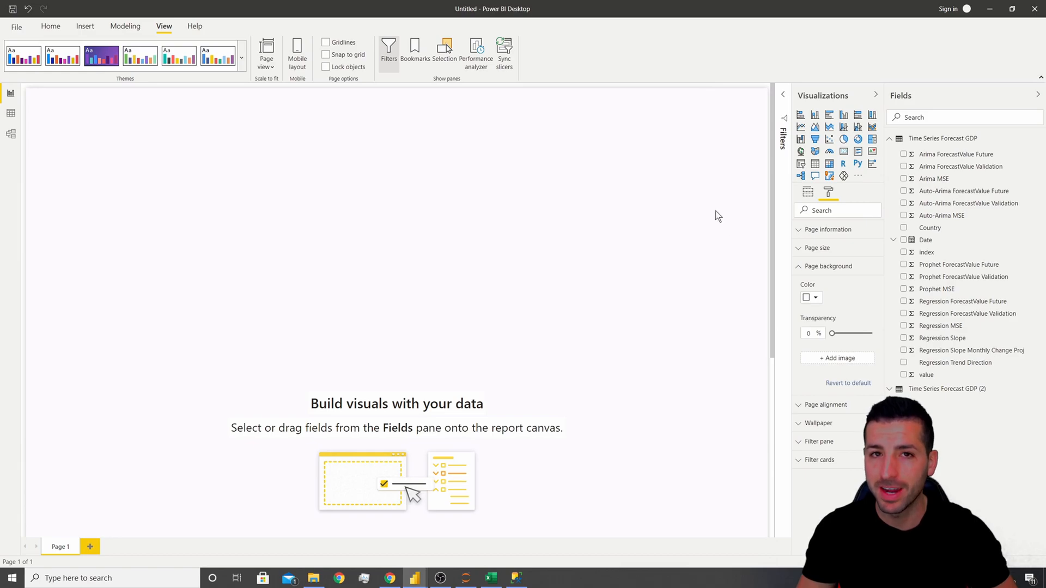
{"action": "left_click_drag", "start_coordinate": [770, 205], "coordinate": [773, 348]}
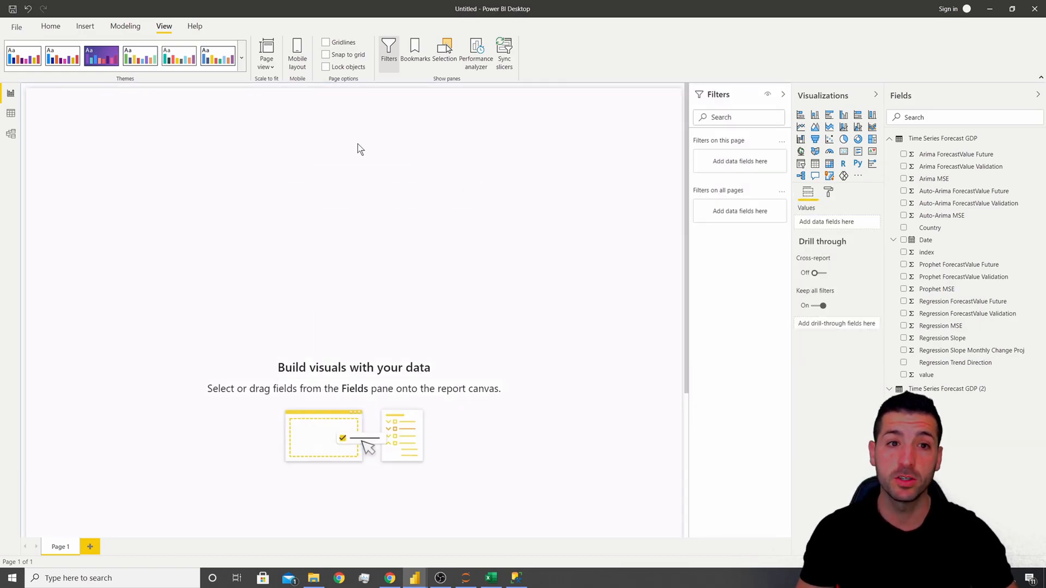
Insert a text box and stretch it as a header band across the full width at the top of the page
{"action": "left_click", "coordinate": [84, 27]}
{"action": "left_click", "coordinate": [245, 52]}
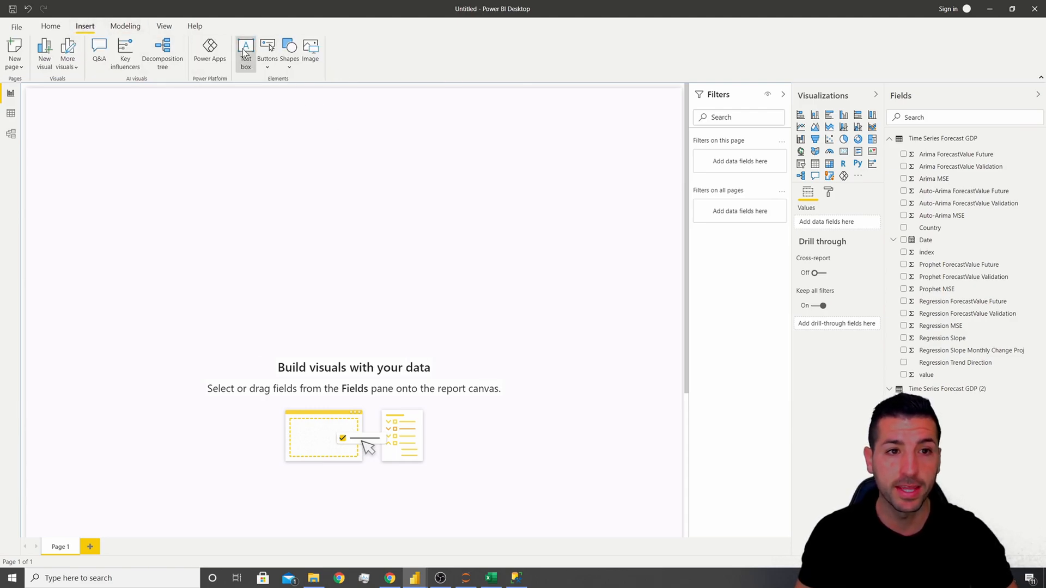
{"action": "left_click_drag", "start_coordinate": [151, 207], "coordinate": [676, 112]}
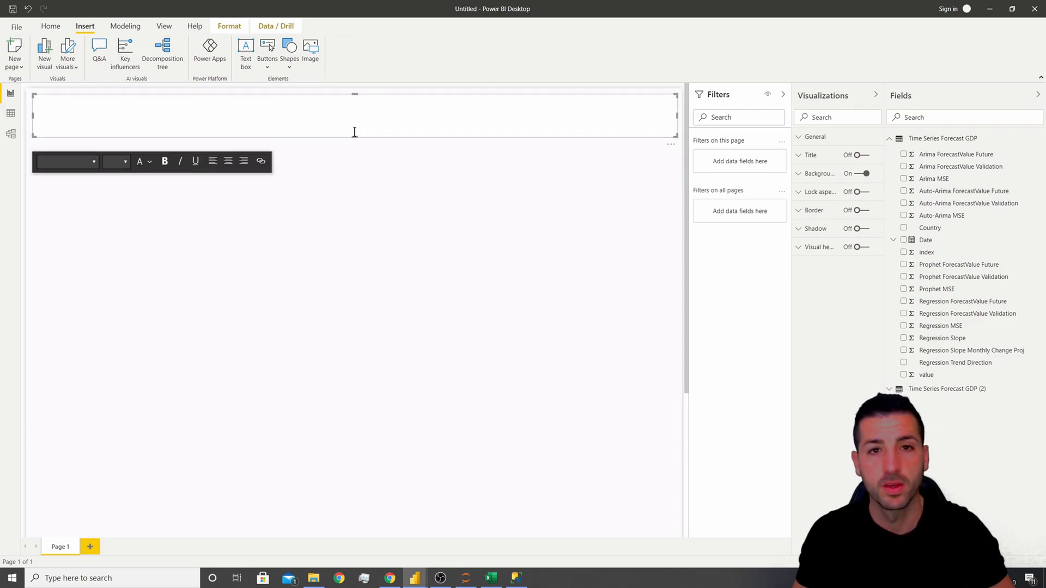
{"action": "left_click", "coordinate": [370, 128]}
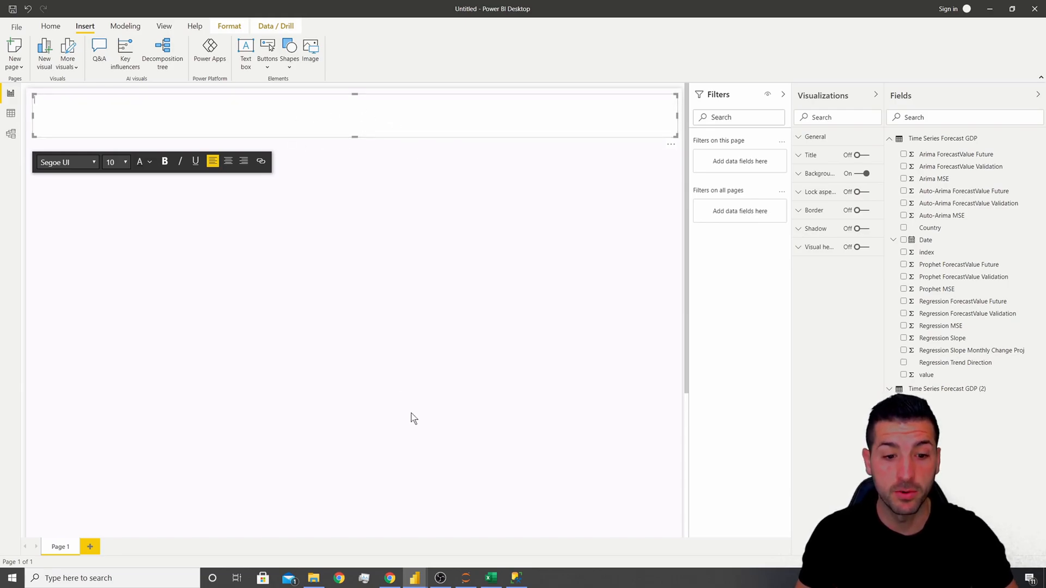
Copy the title "GDP Per Country - Time Series Forecasts" from the finished GDP Time Series Models report into the empty header text box
{"action": "mouse_move", "coordinate": [415, 577]}
{"action": "left_click", "coordinate": [379, 539]}
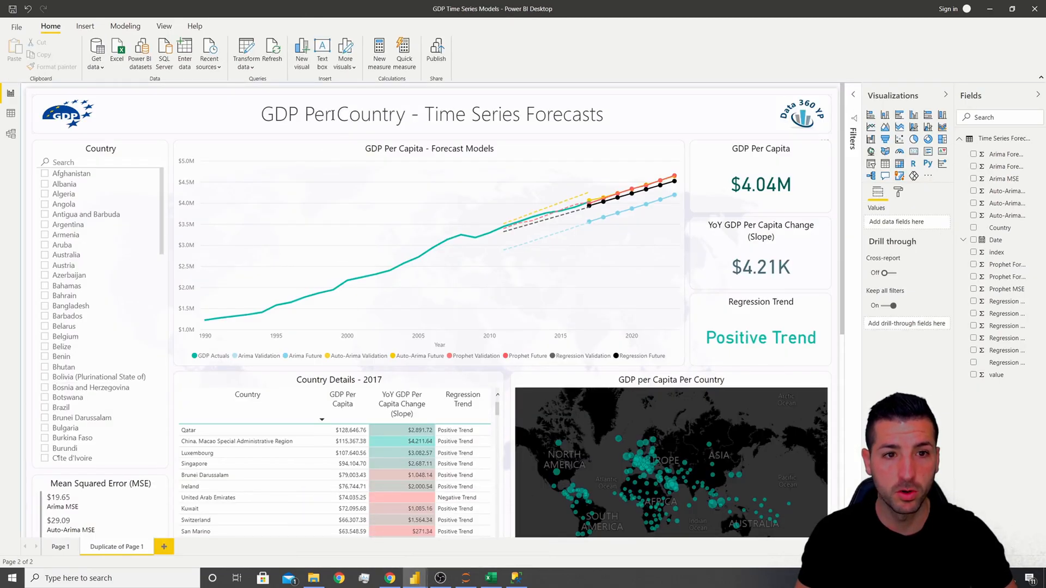
{"action": "left_click", "coordinate": [332, 116]}
{"action": "key", "text": "ctrl+a"}
{"action": "key", "text": "ctrl+c"}
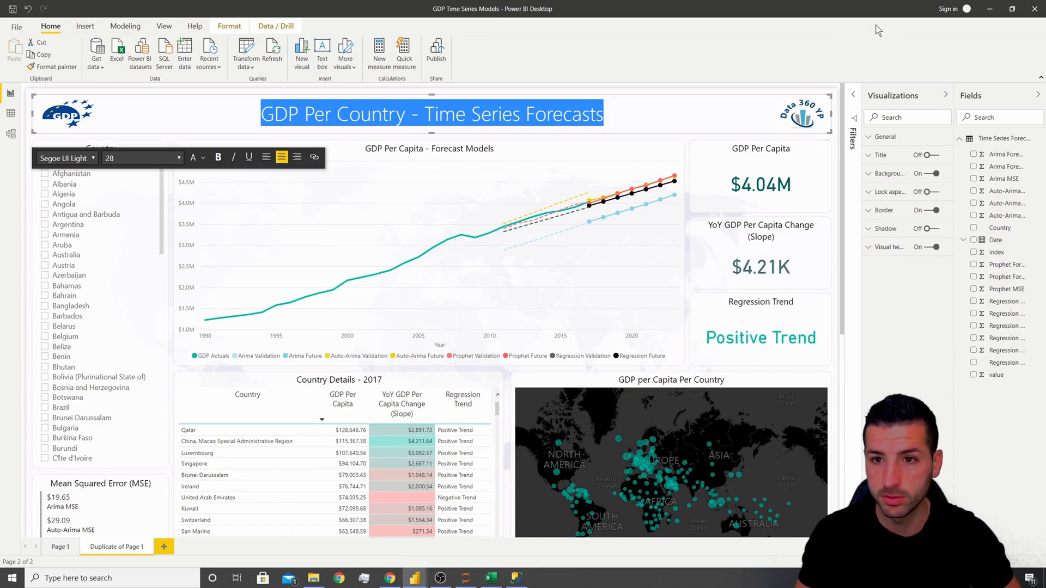
{"action": "left_click", "coordinate": [989, 9]}
{"action": "key", "text": "ctrl+v"}
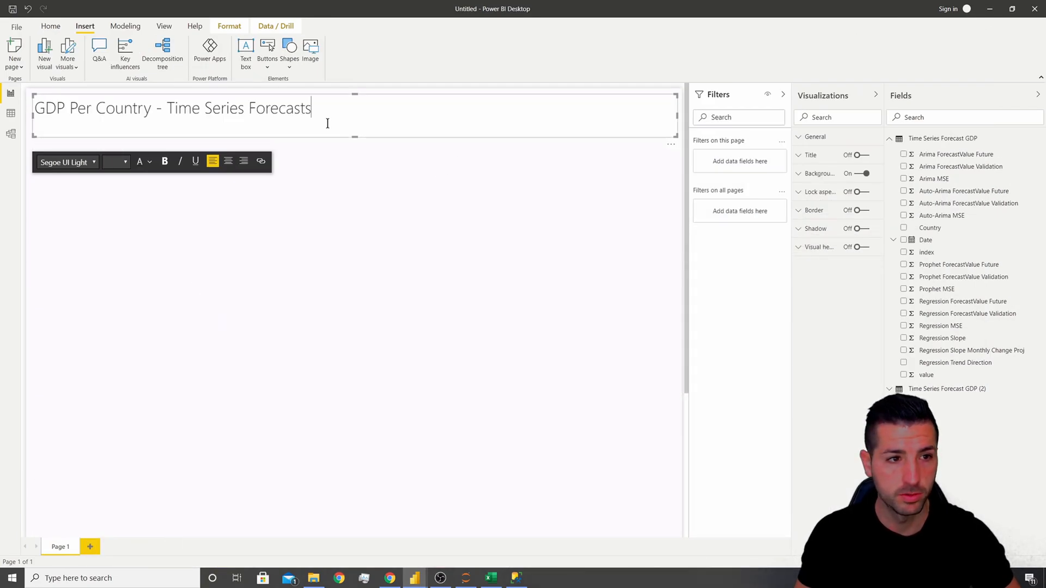
Centre the title text and reduce the header text box's height to fit the single line
{"action": "key", "text": "ctrl+a"}
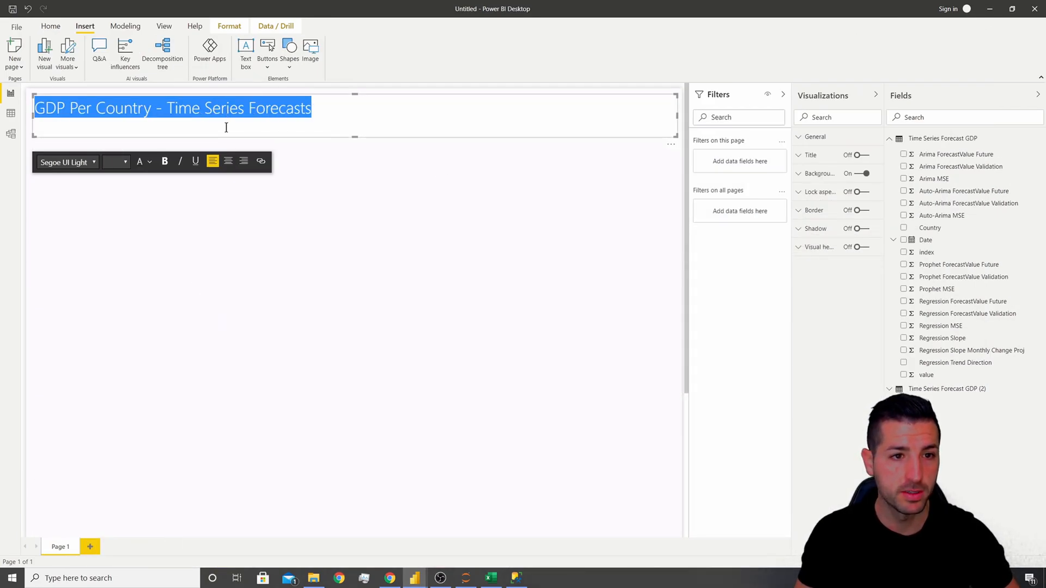
{"action": "left_click", "coordinate": [228, 160]}
{"action": "left_click_drag", "start_coordinate": [358, 137], "coordinate": [361, 124]}
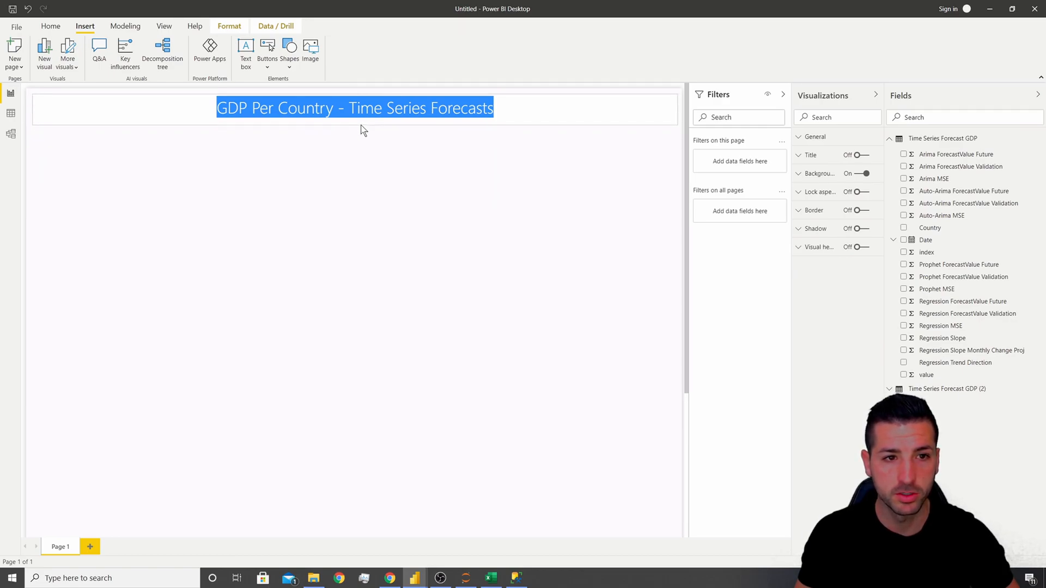
{"action": "left_click", "coordinate": [464, 152]}
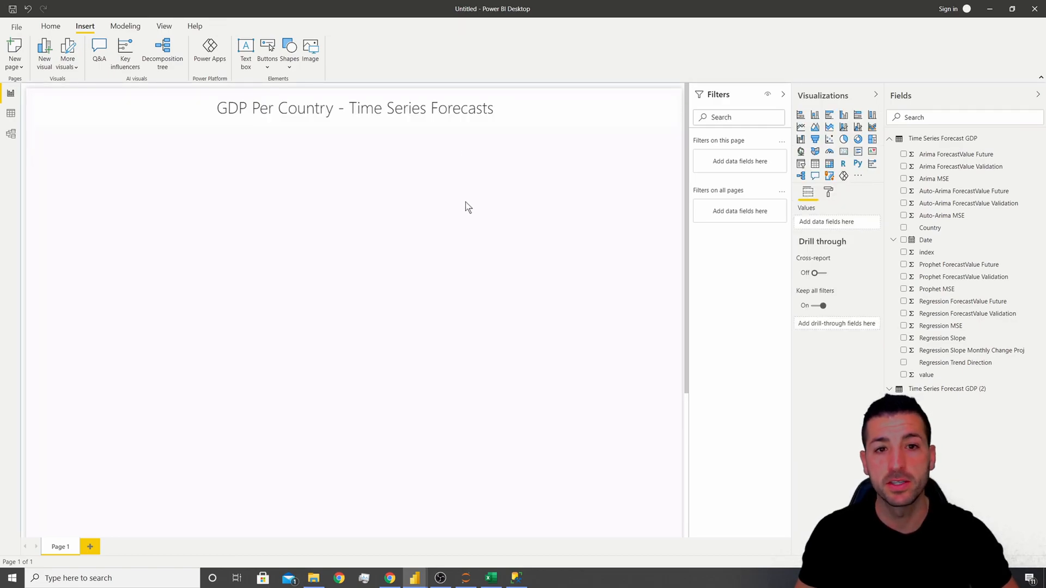
Turn on a light grey border for the header text box with a corner radius of 10 px
{"action": "left_click", "coordinate": [521, 110]}
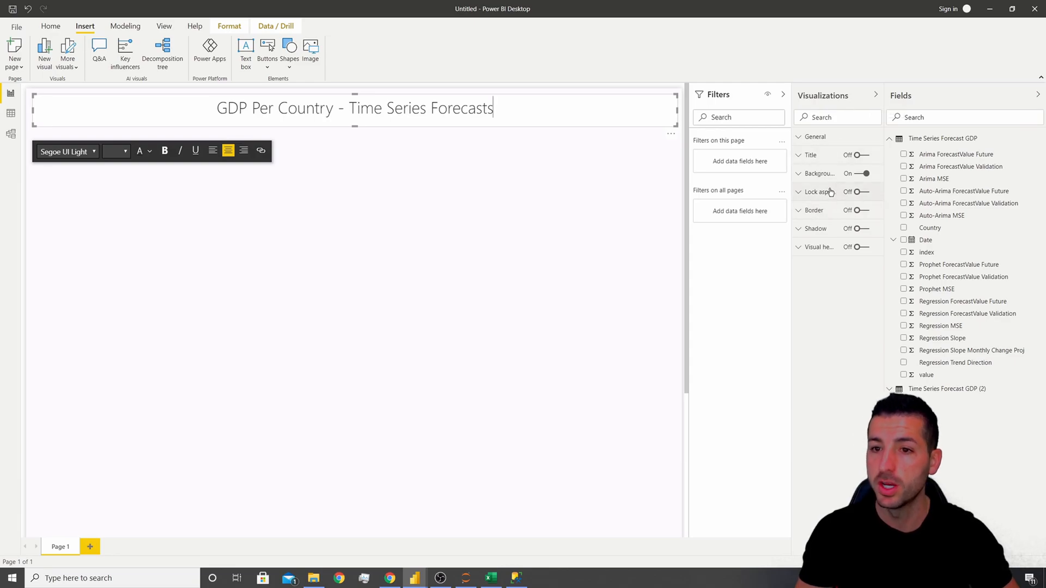
{"action": "left_click", "coordinate": [858, 210]}
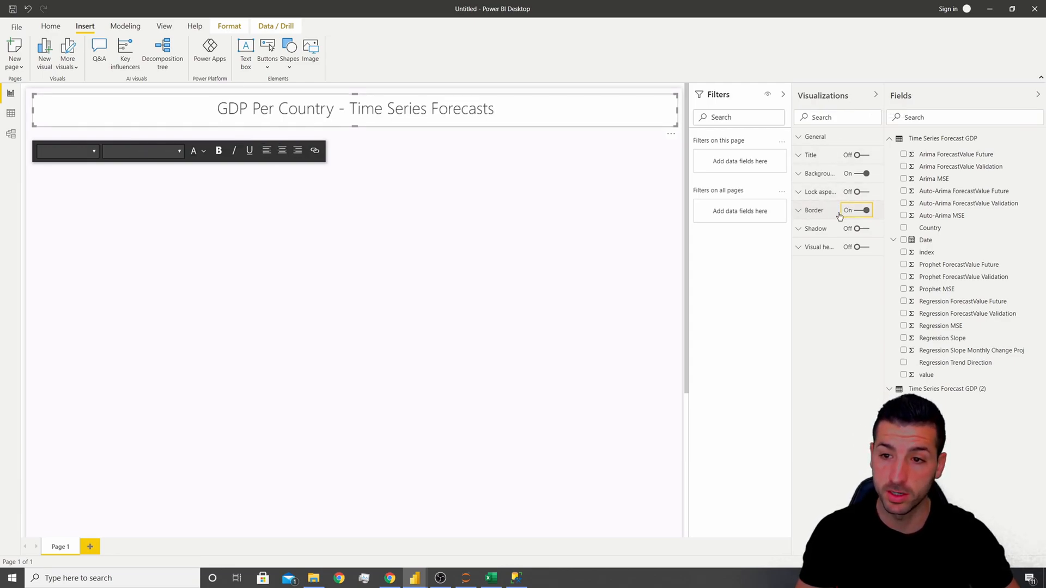
{"action": "left_click", "coordinate": [813, 212]}
{"action": "left_click", "coordinate": [816, 241]}
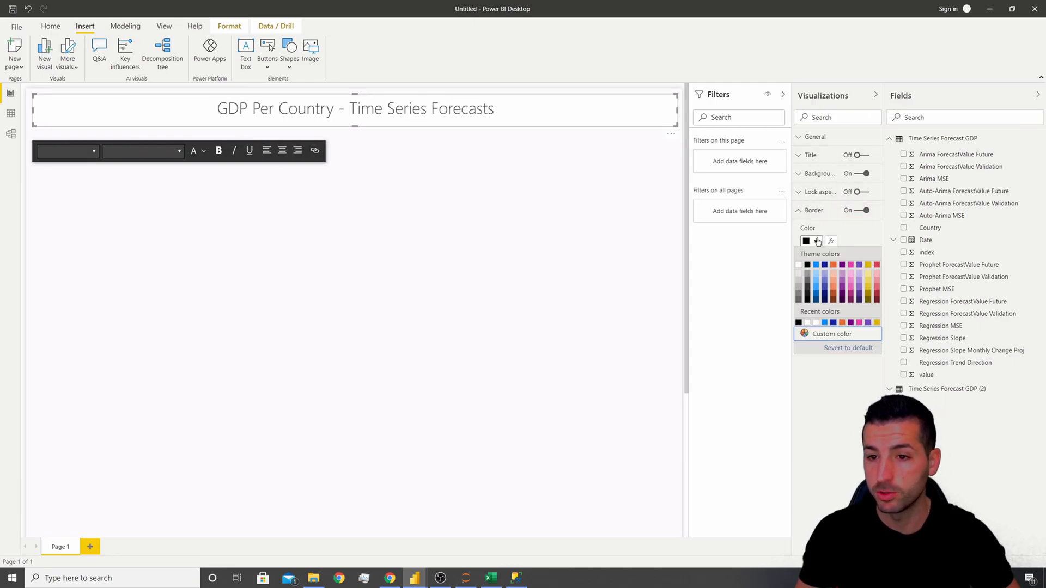
{"action": "left_click", "coordinate": [799, 276]}
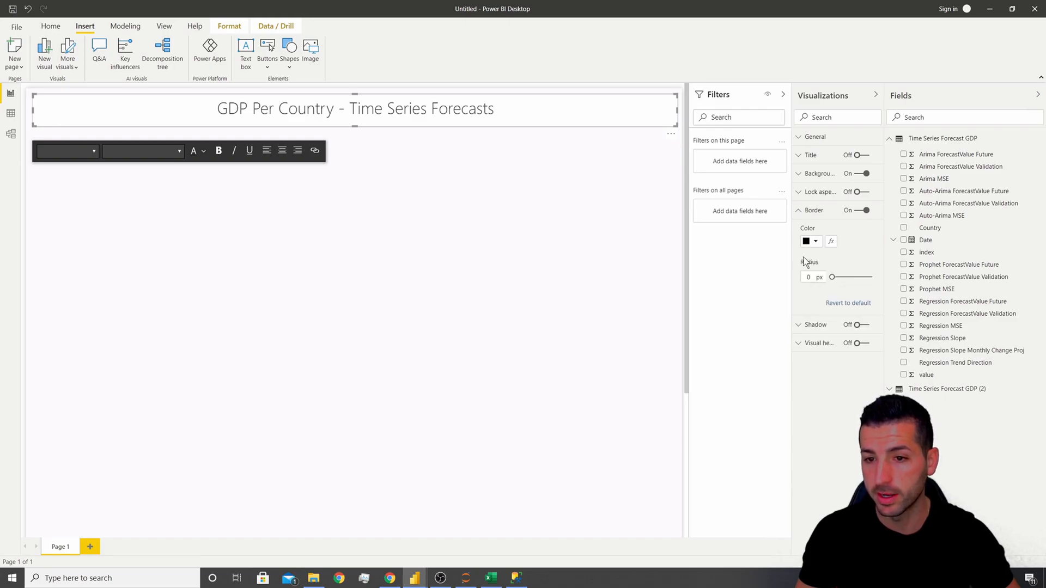
{"action": "left_click", "coordinate": [806, 241]}
{"action": "left_click", "coordinate": [801, 278]}
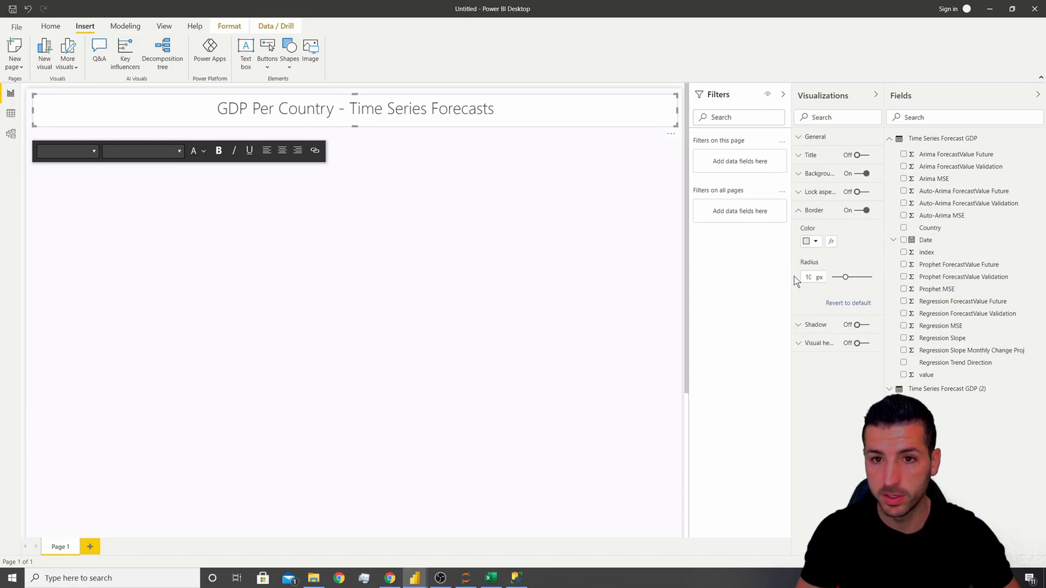
{"action": "left_click", "coordinate": [525, 180]}
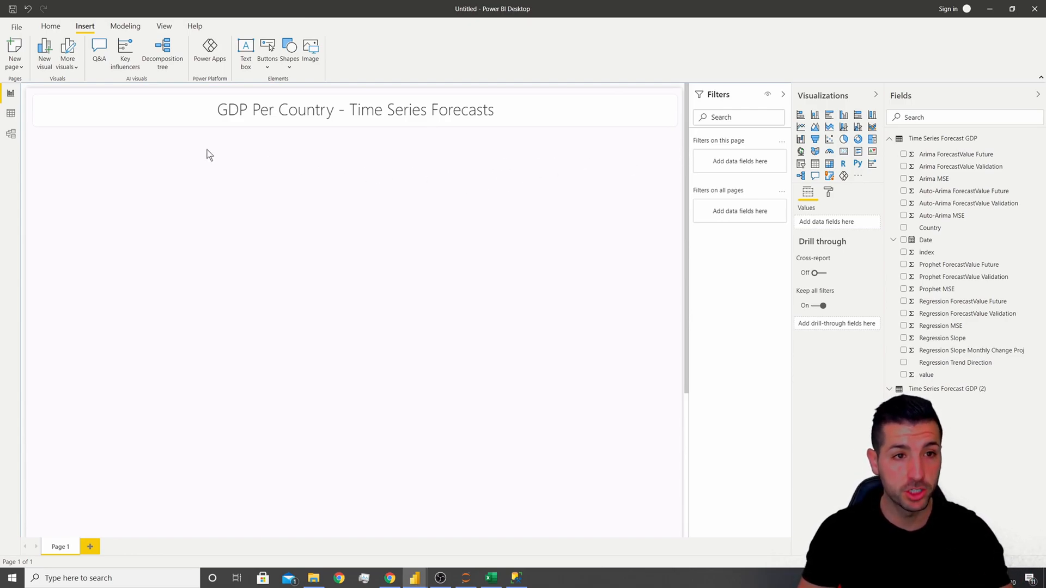
Insert the Data 360 YP logo image from the Downloads folder onto the page
{"action": "left_click", "coordinate": [311, 55]}
{"action": "scroll", "coordinate": [180, 186], "scroll_direction": "up", "scroll_amount": 3}
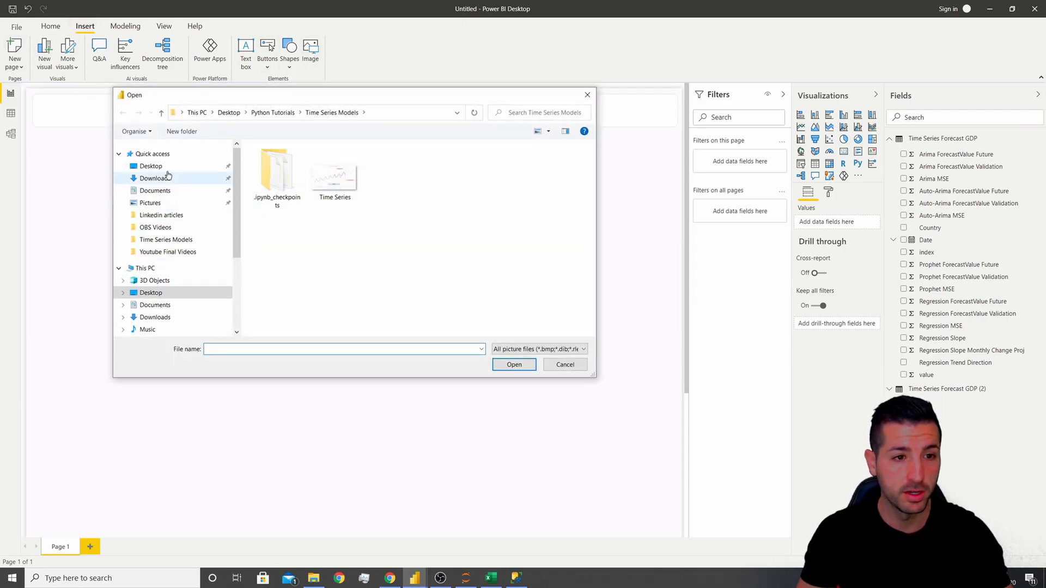
{"action": "left_click", "coordinate": [157, 178]}
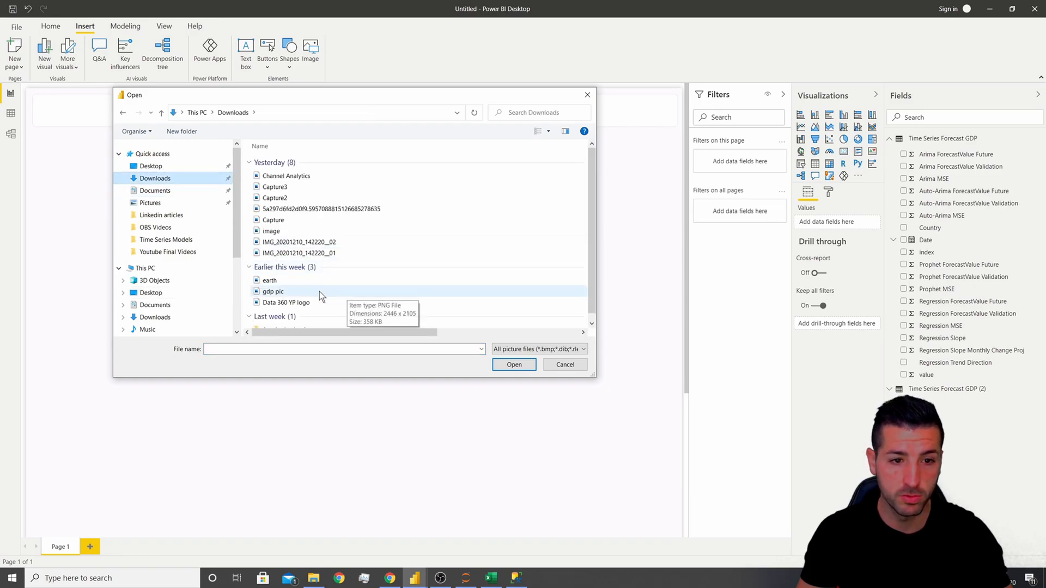
{"action": "left_click", "coordinate": [287, 303]}
{"action": "left_click", "coordinate": [512, 364]}
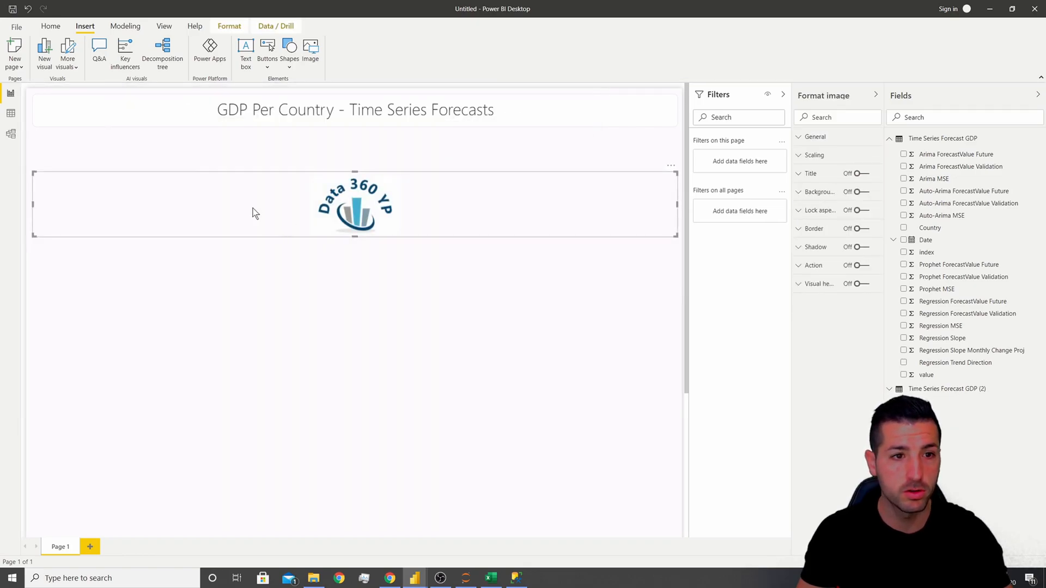
Insert the gdp pic image from the Downloads folder onto the page
{"action": "left_click", "coordinate": [314, 54]}
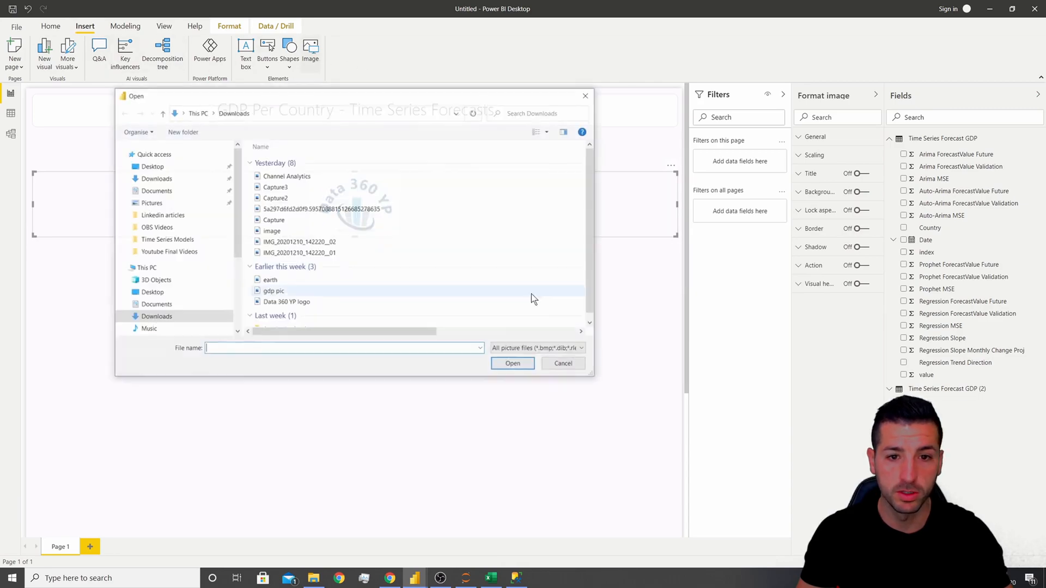
{"action": "left_click", "coordinate": [307, 293]}
{"action": "left_click", "coordinate": [512, 364]}
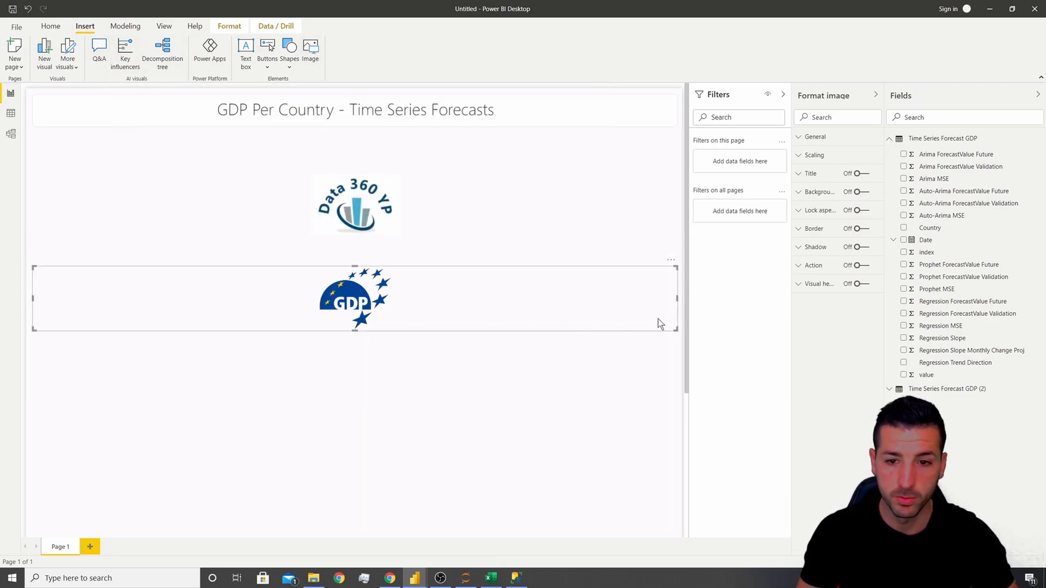
Shrink both images and place the GDP picture at the header's left end and the Data 360 YP logo at its right end
{"action": "left_click_drag", "start_coordinate": [676, 329], "coordinate": [90, 115]}
{"action": "left_click", "coordinate": [75, 235]}
{"action": "left_click", "coordinate": [31, 238]}
{"action": "left_click", "coordinate": [45, 237]}
{"action": "left_click_drag", "start_coordinate": [34, 236], "coordinate": [630, 126]}
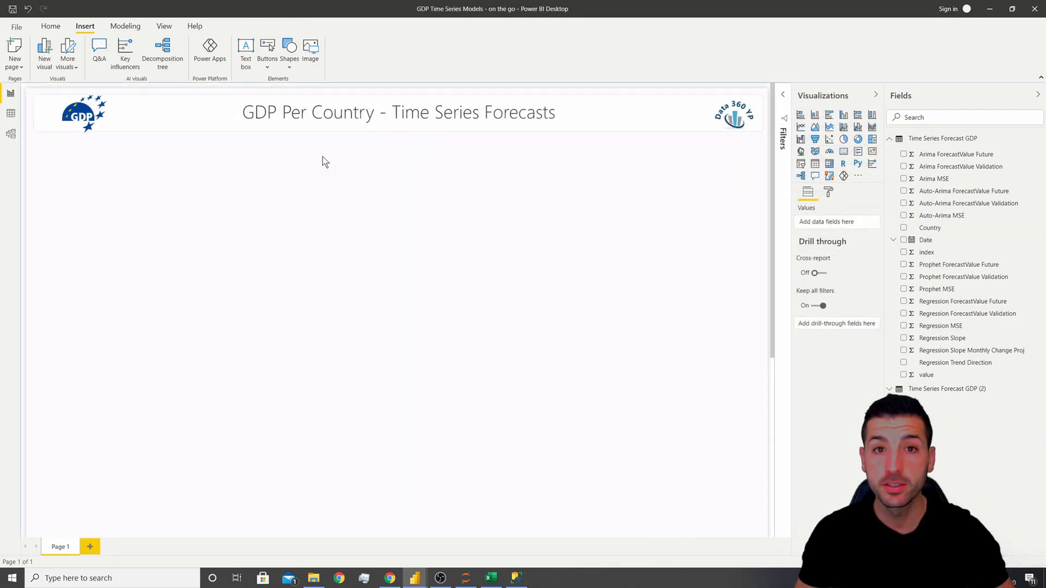
Review the layout of the finished GDP Time Series Models dashboard and return to the report being built
{"action": "mouse_move", "coordinate": [414, 576]}
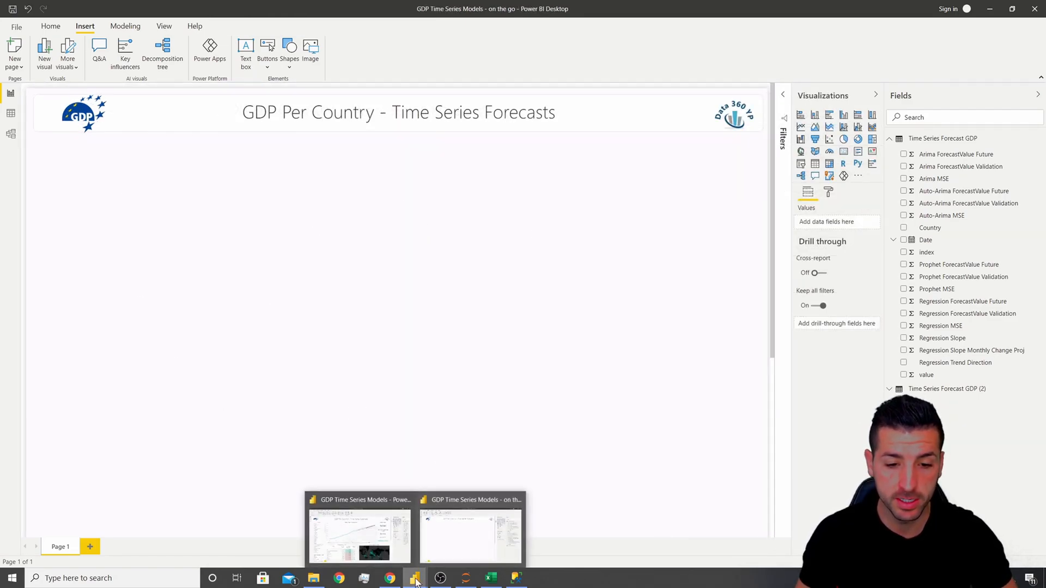
{"action": "left_click", "coordinate": [469, 531]}
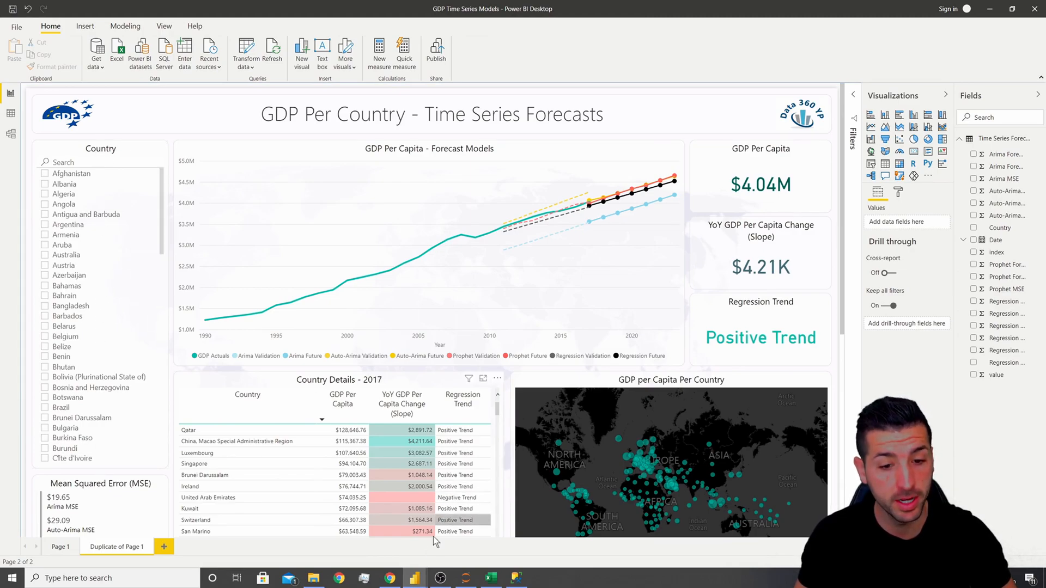
{"action": "mouse_move", "coordinate": [416, 576]}
{"action": "left_click", "coordinate": [419, 526]}
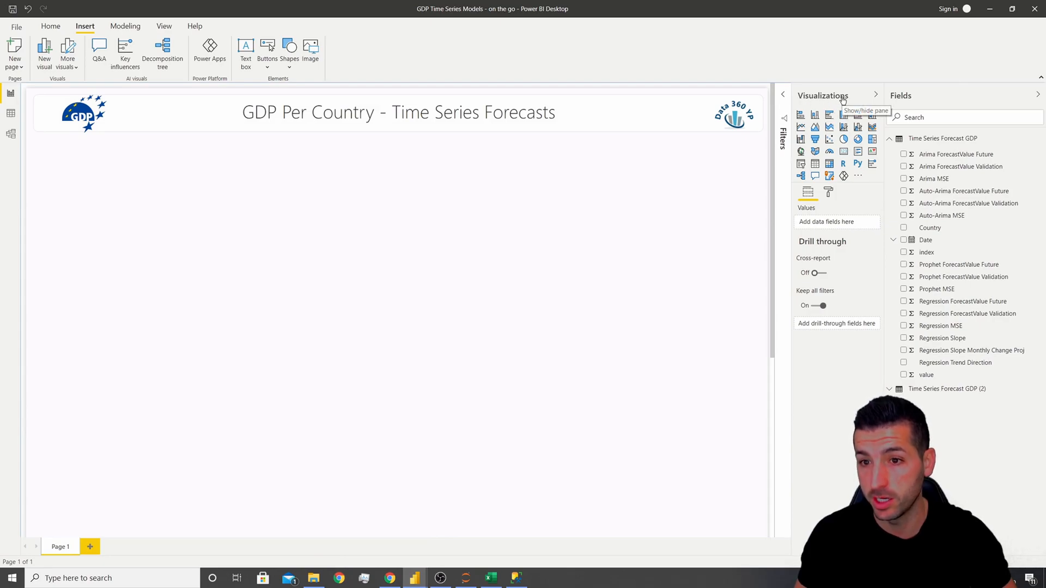
Add a slicer on the Country field, place it below the header's GDP picture and stretch it taller
{"action": "left_click", "coordinate": [800, 164]}
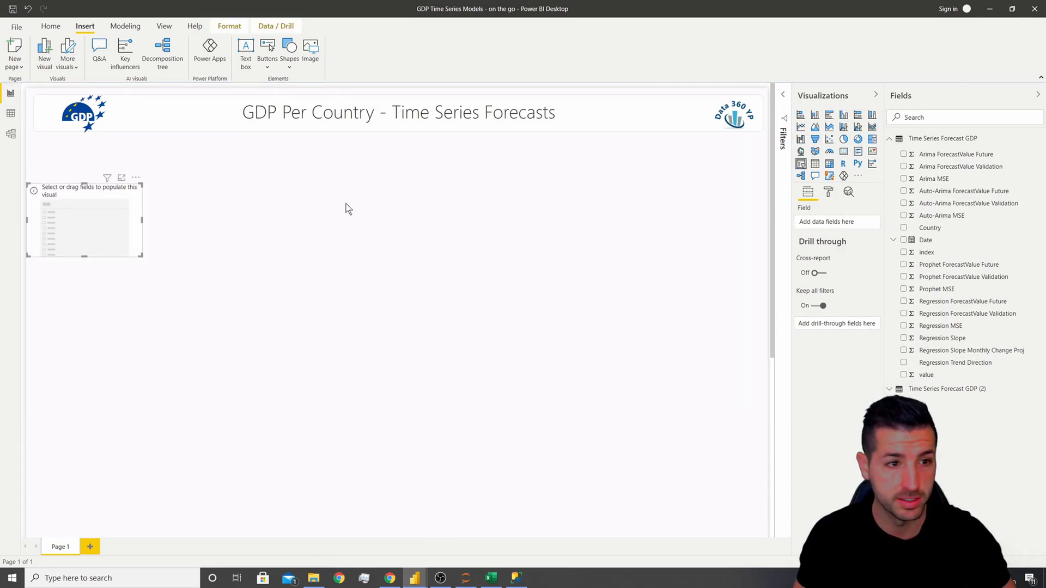
{"action": "left_click_drag", "start_coordinate": [57, 194], "coordinate": [61, 153]}
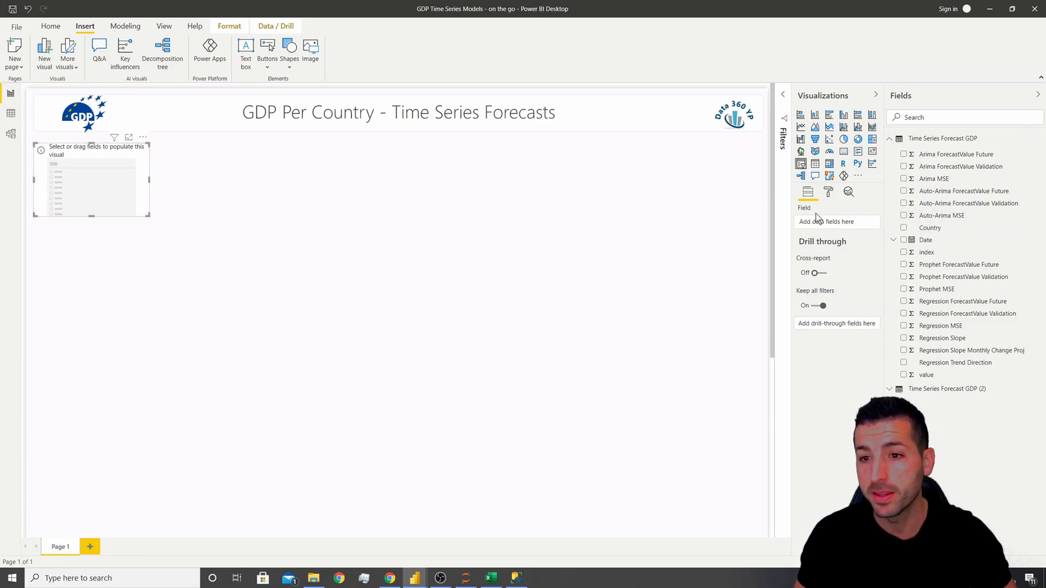
{"action": "left_click_drag", "start_coordinate": [940, 233], "coordinate": [826, 223]}
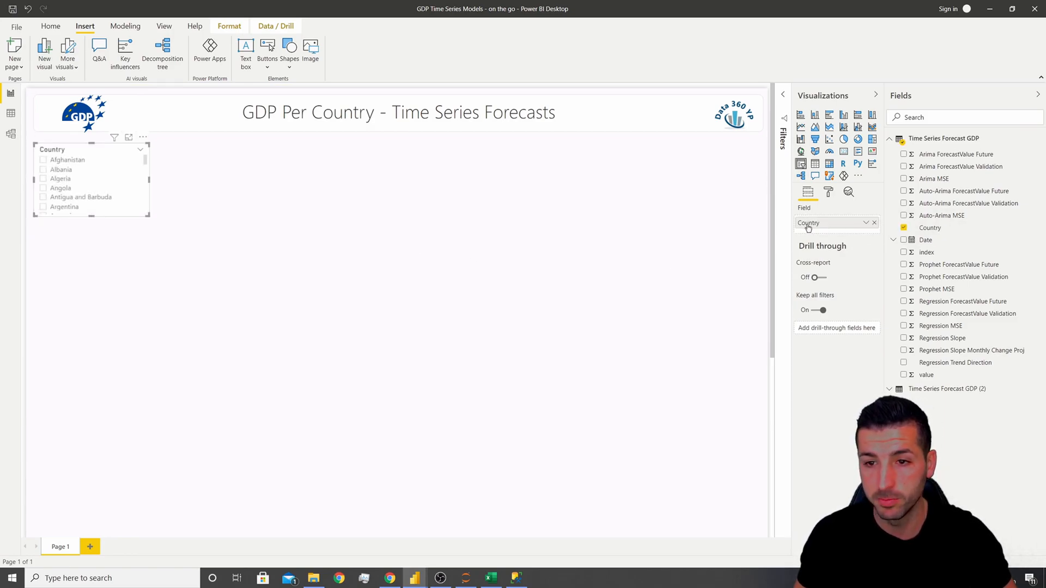
{"action": "left_click_drag", "start_coordinate": [91, 217], "coordinate": [93, 369]}
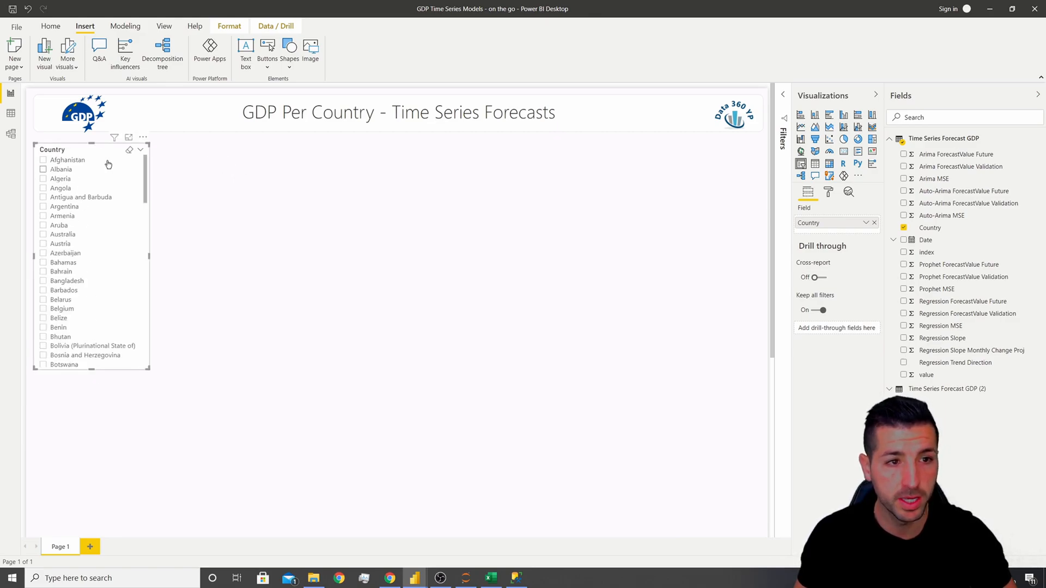
Give the Country slicer a light grey border with a 10 px radius and a white background
{"action": "left_click", "coordinate": [828, 192]}
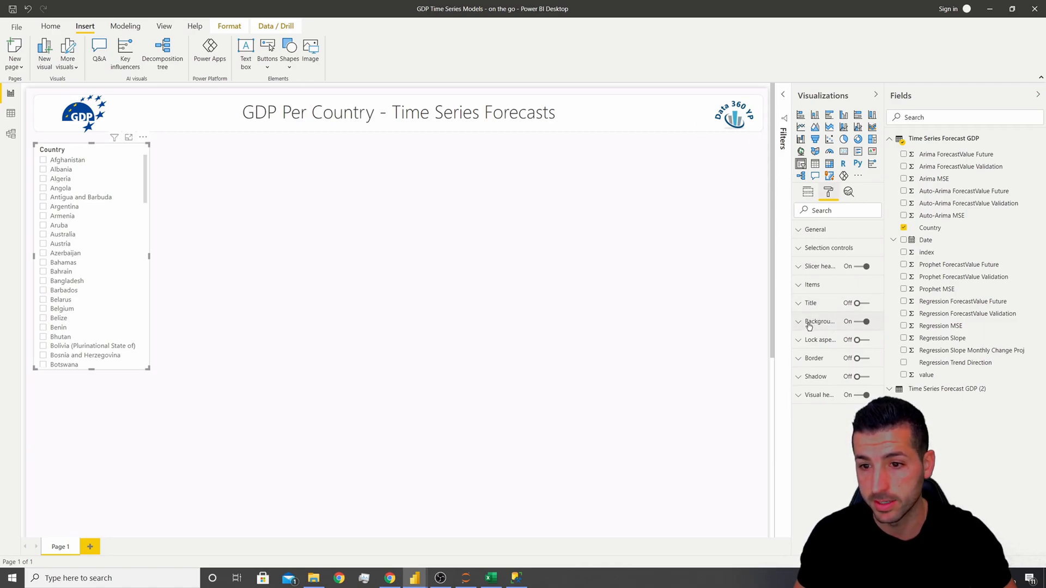
{"action": "left_click", "coordinate": [864, 358]}
{"action": "left_click", "coordinate": [811, 389]}
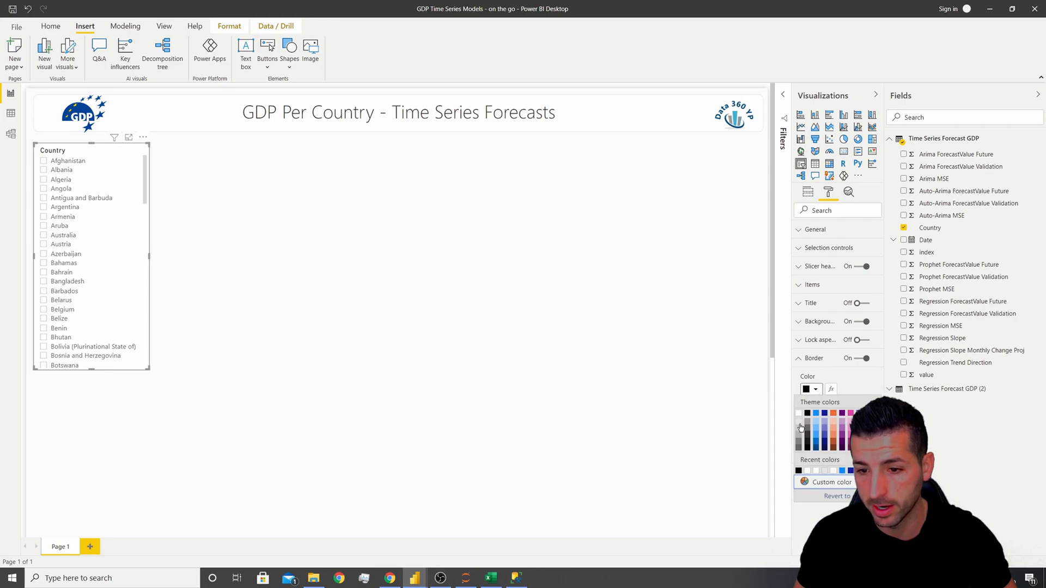
{"action": "left_click", "coordinate": [800, 427]}
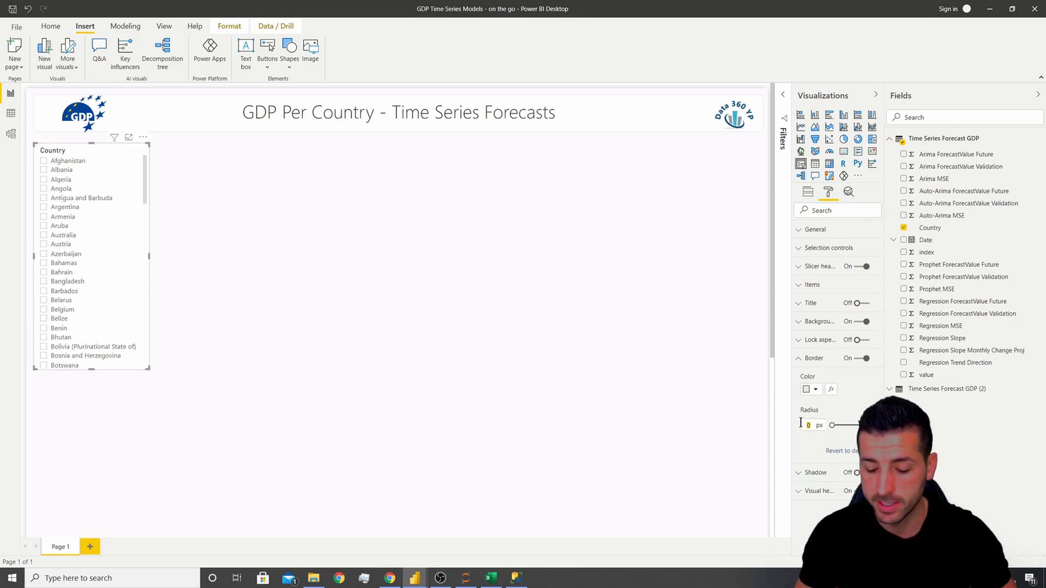
{"action": "left_click", "coordinate": [824, 323]}
{"action": "left_click", "coordinate": [812, 352]}
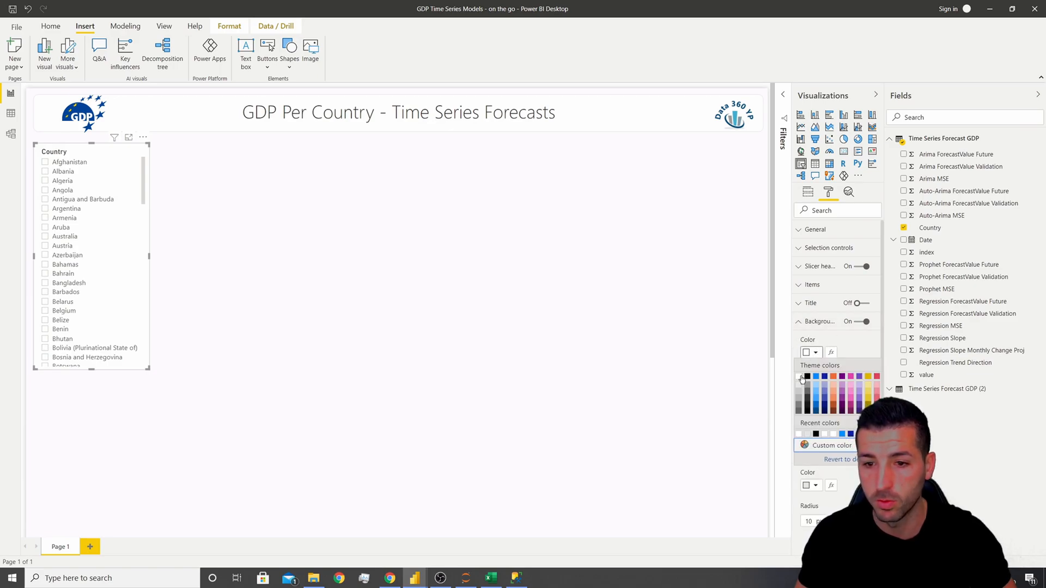
{"action": "left_click", "coordinate": [801, 379]}
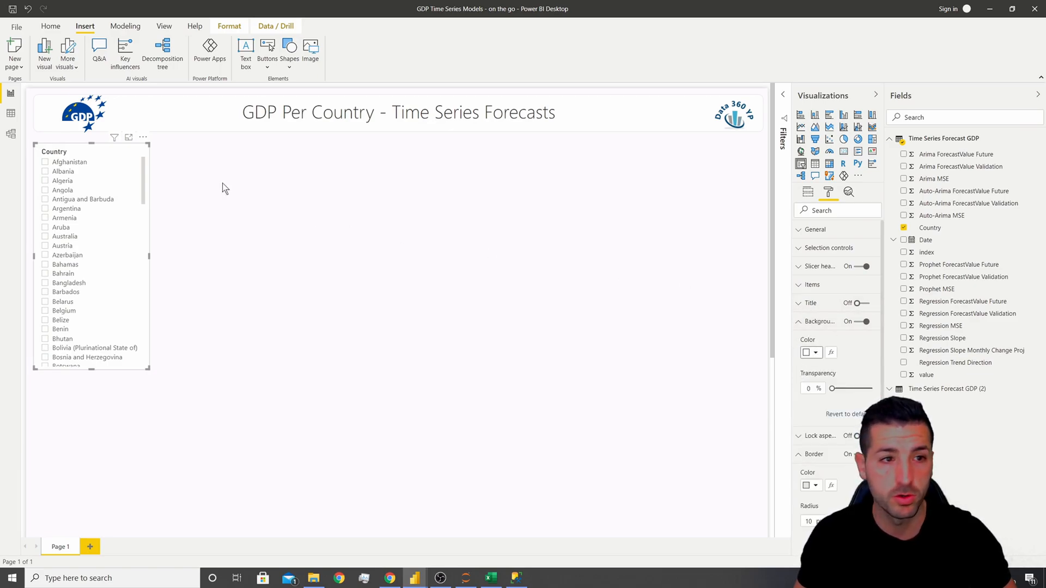
Enable the search box in the Country slicer and try it with "unit"
{"action": "left_click", "coordinate": [143, 137]}
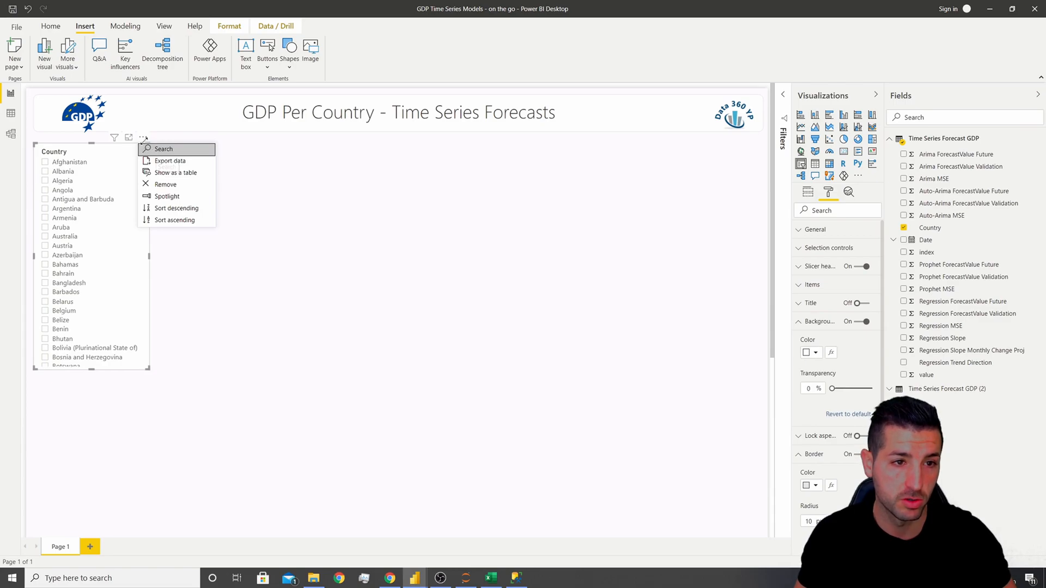
{"action": "left_click", "coordinate": [163, 149]}
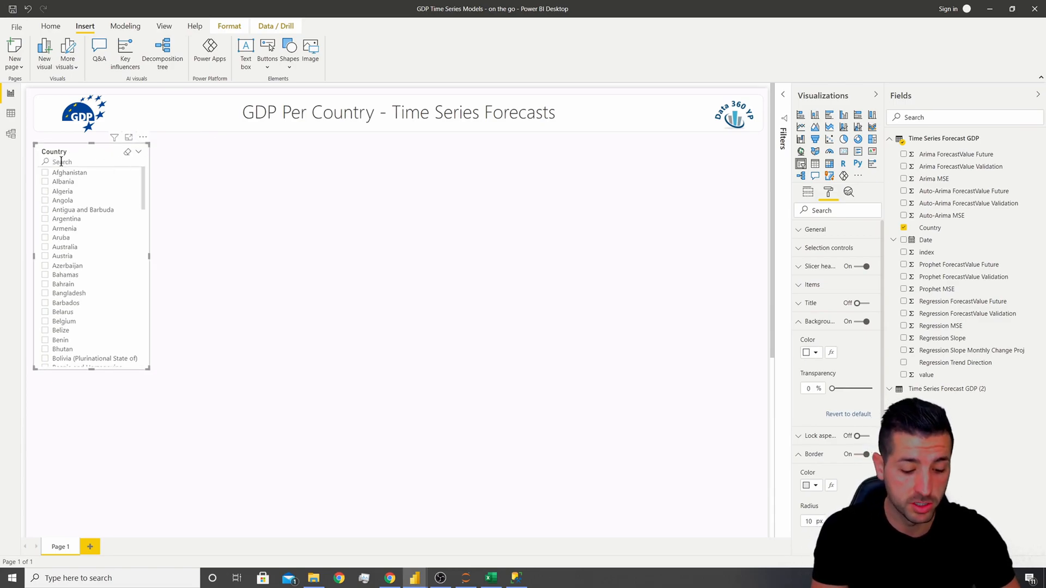
{"action": "type", "text": "unit"}
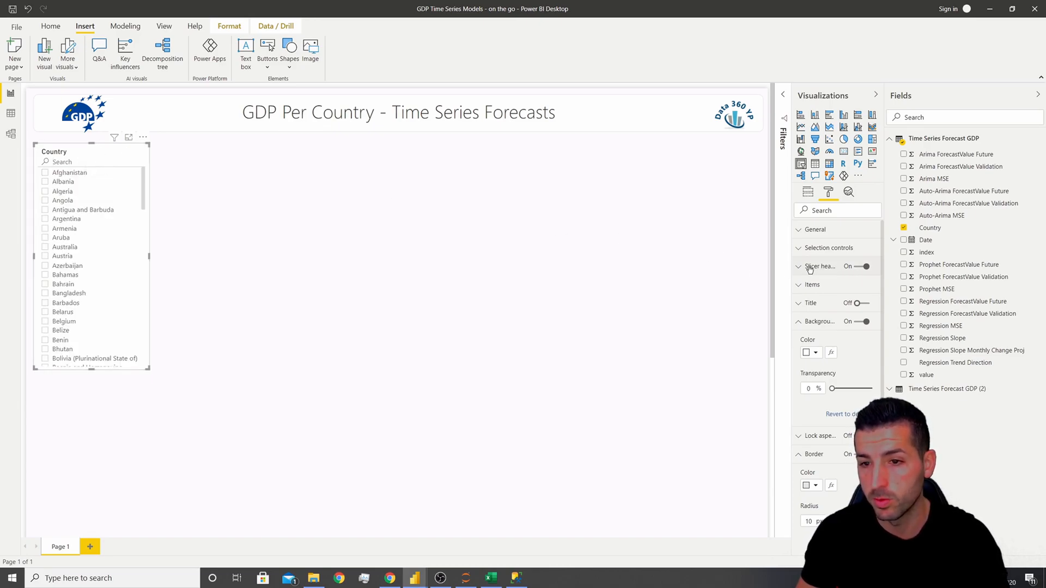
Replace the slicer's header with a centred title reading "Country" and extend the slicer further down the page
{"action": "left_click", "coordinate": [862, 270]}
{"action": "left_click", "coordinate": [861, 303]}
{"action": "left_click", "coordinate": [835, 335]}
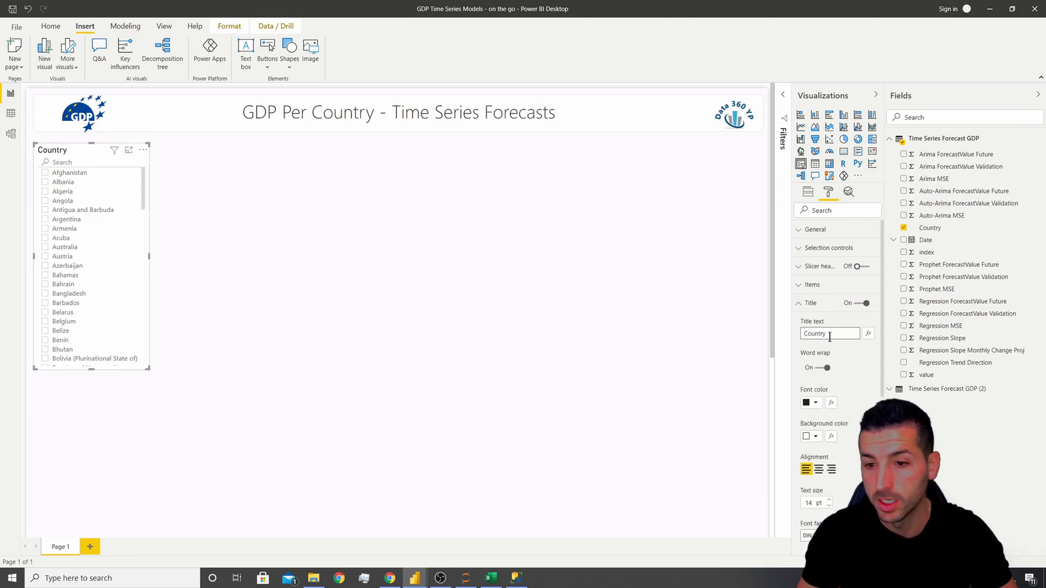
{"action": "left_click", "coordinate": [818, 469]}
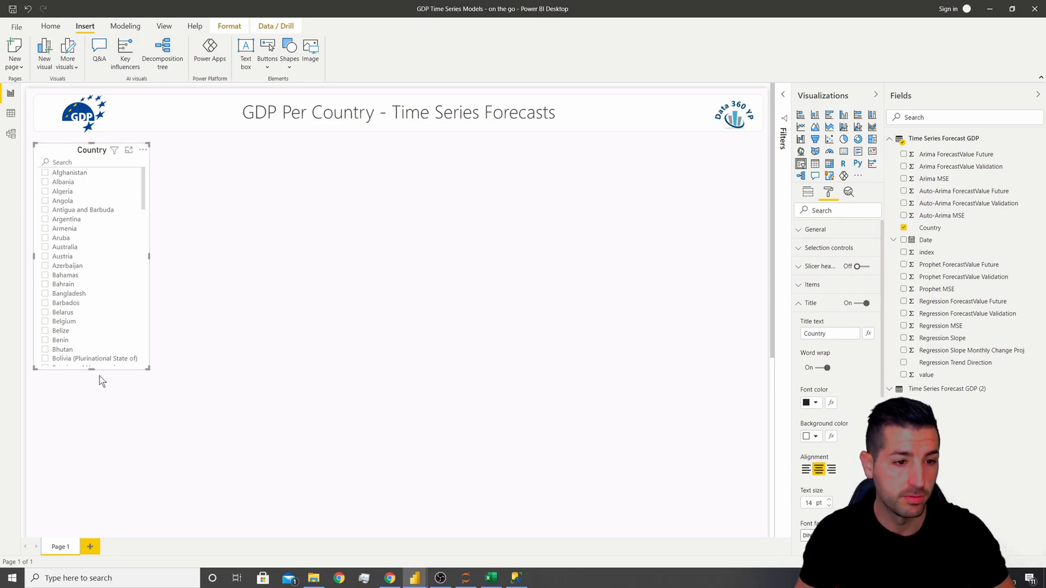
{"action": "left_click_drag", "start_coordinate": [91, 368], "coordinate": [92, 382]}
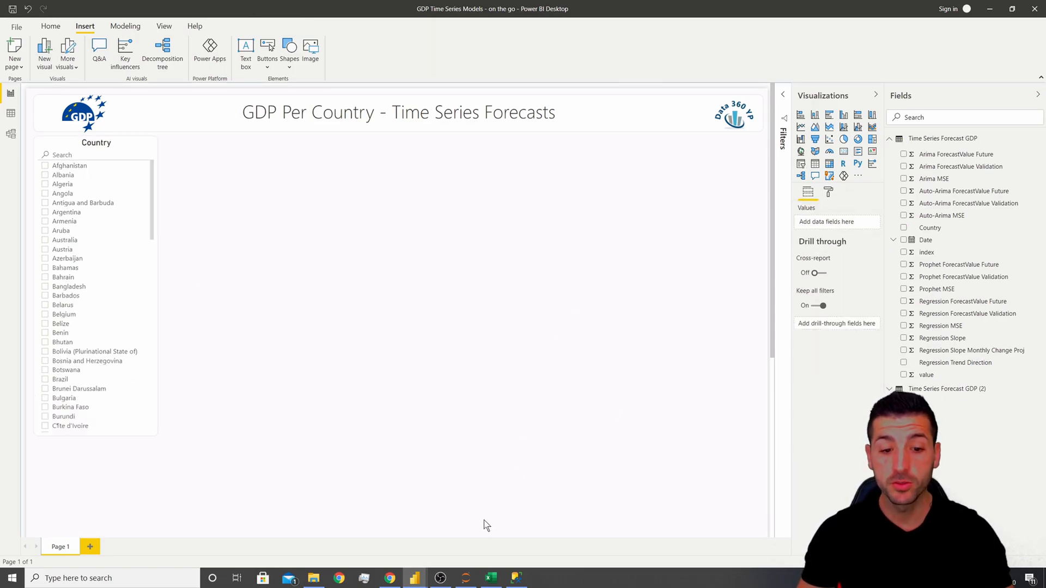
Check the forecast line chart in the finished GDP Time Series Models report and return to the report being built
{"action": "mouse_move", "coordinate": [430, 569]}
{"action": "left_click", "coordinate": [384, 541]}
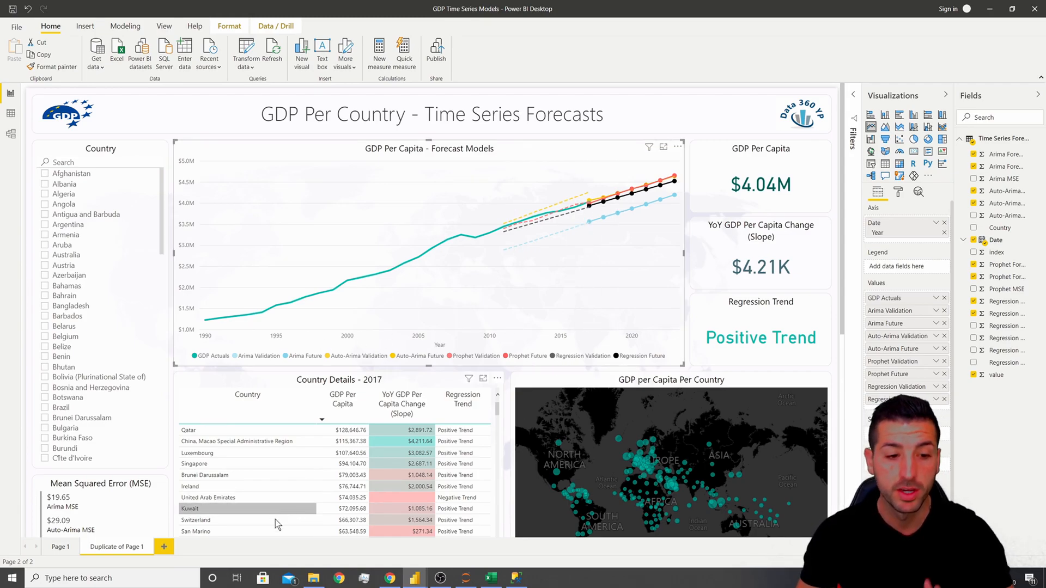
{"action": "mouse_move", "coordinate": [423, 569]}
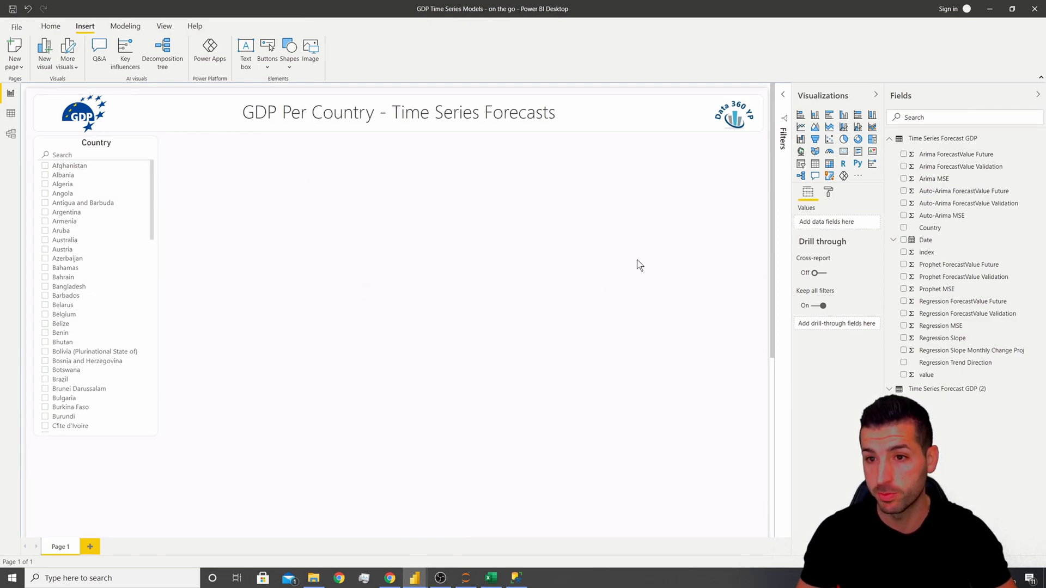
Add a line chart beside the Country slicer, just below the header, and widen it across most of the page
{"action": "left_click", "coordinate": [801, 128]}
{"action": "left_click_drag", "start_coordinate": [157, 242], "coordinate": [305, 144]}
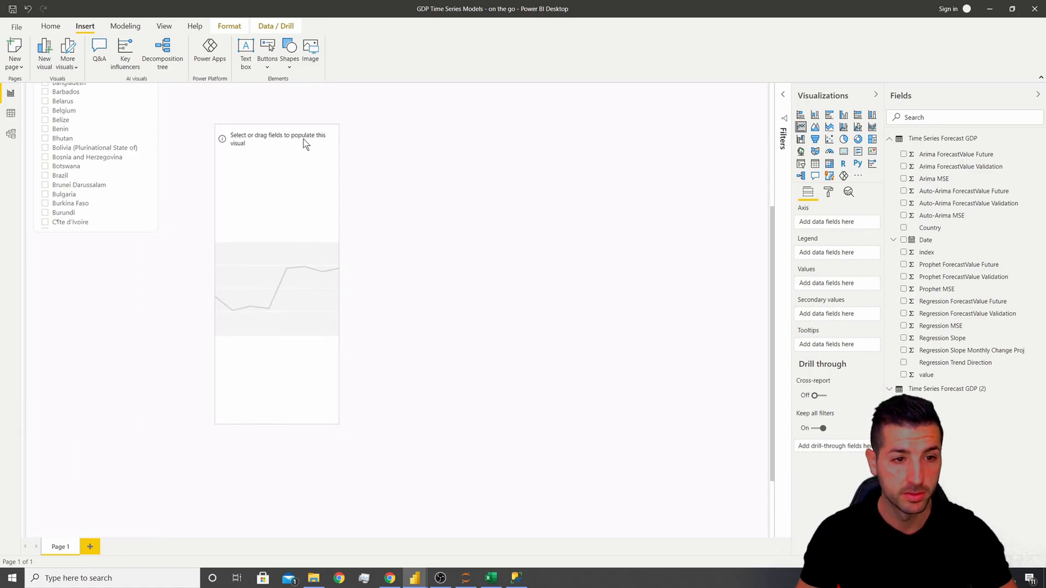
{"action": "scroll", "coordinate": [282, 205], "scroll_direction": "up", "scroll_amount": 3}
{"action": "left_click_drag", "start_coordinate": [258, 339], "coordinate": [205, 146]}
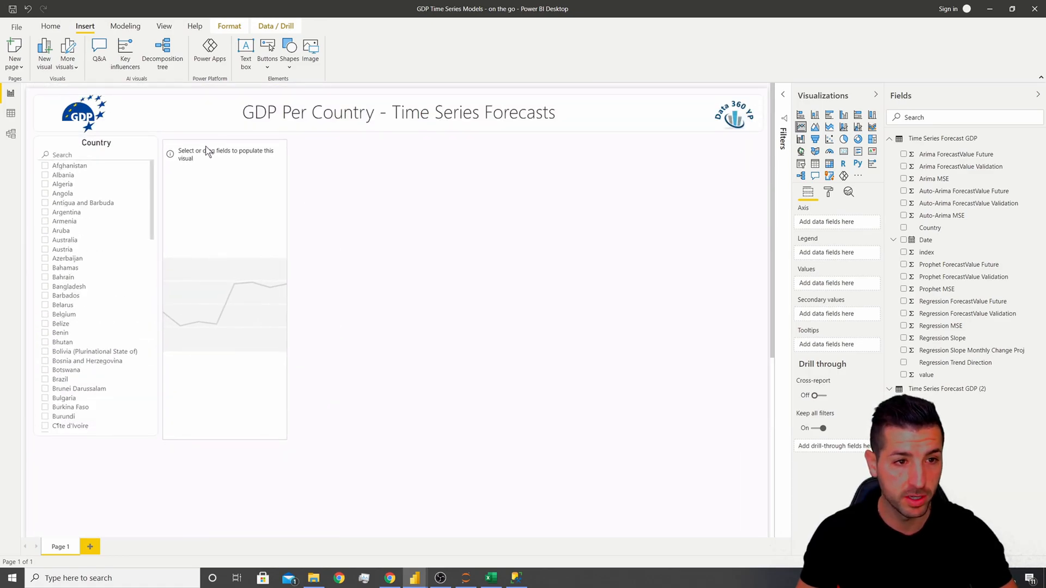
{"action": "left_click_drag", "start_coordinate": [285, 433], "coordinate": [629, 357]}
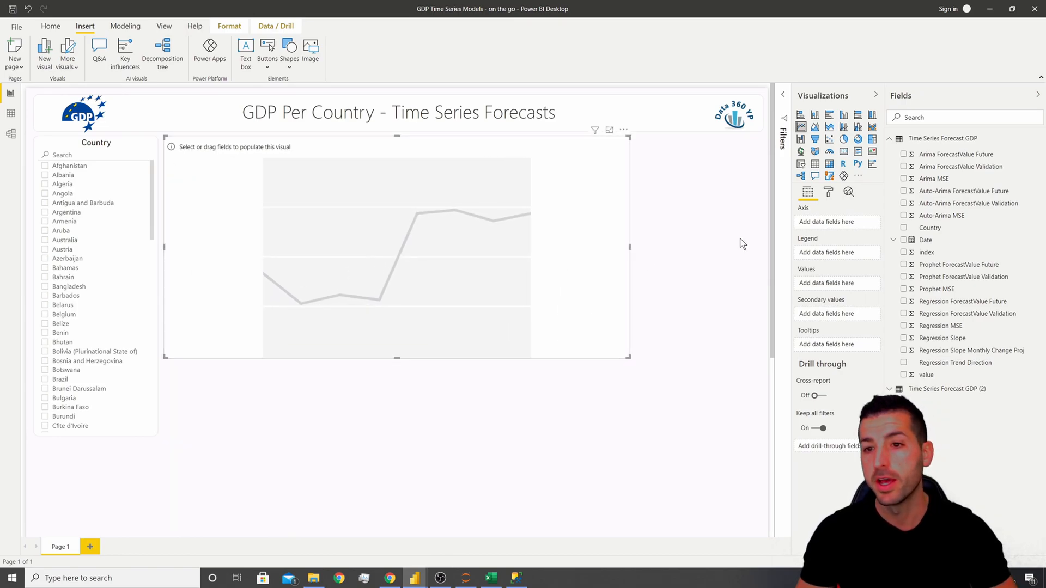
Plot the value field by Year from the Date hierarchy in the line chart
{"action": "left_click", "coordinate": [895, 240]}
{"action": "left_click", "coordinate": [894, 241]}
{"action": "left_click", "coordinate": [893, 241]}
{"action": "left_click", "coordinate": [897, 253]}
{"action": "left_click", "coordinate": [919, 266]}
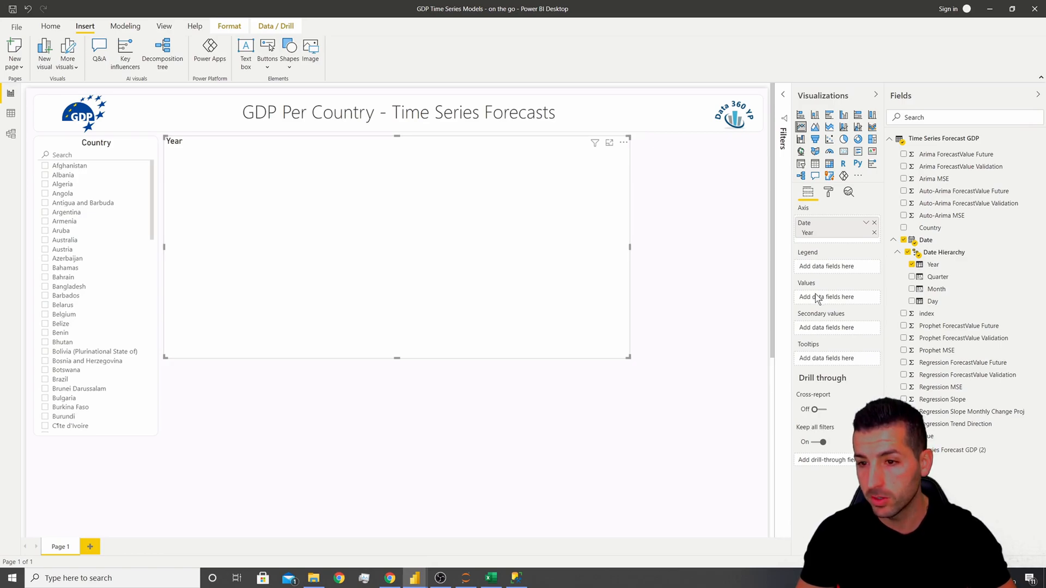
{"action": "left_click_drag", "start_coordinate": [947, 436], "coordinate": [833, 299]}
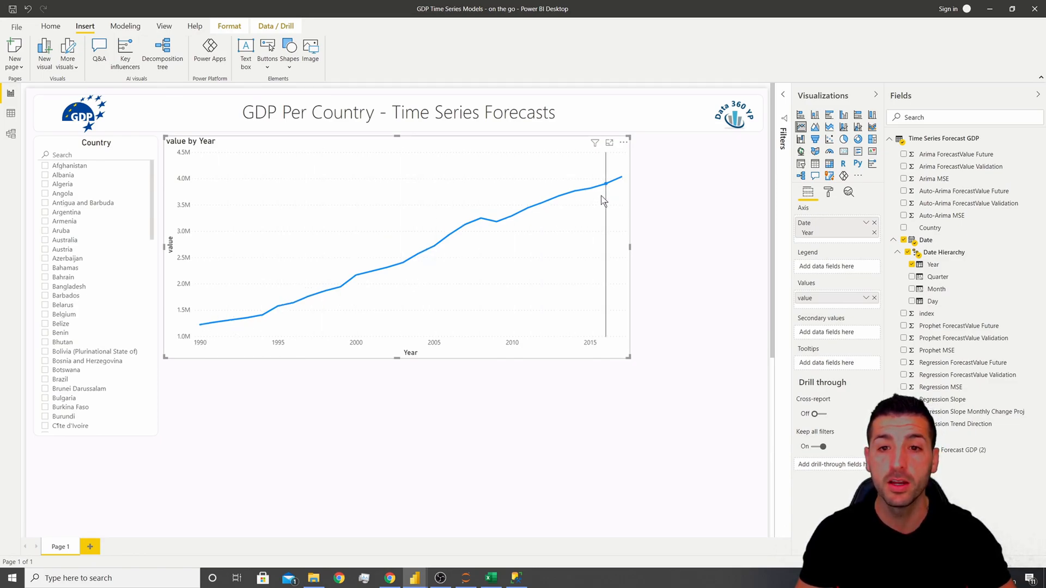
{"action": "mouse_move", "coordinate": [620, 177]}
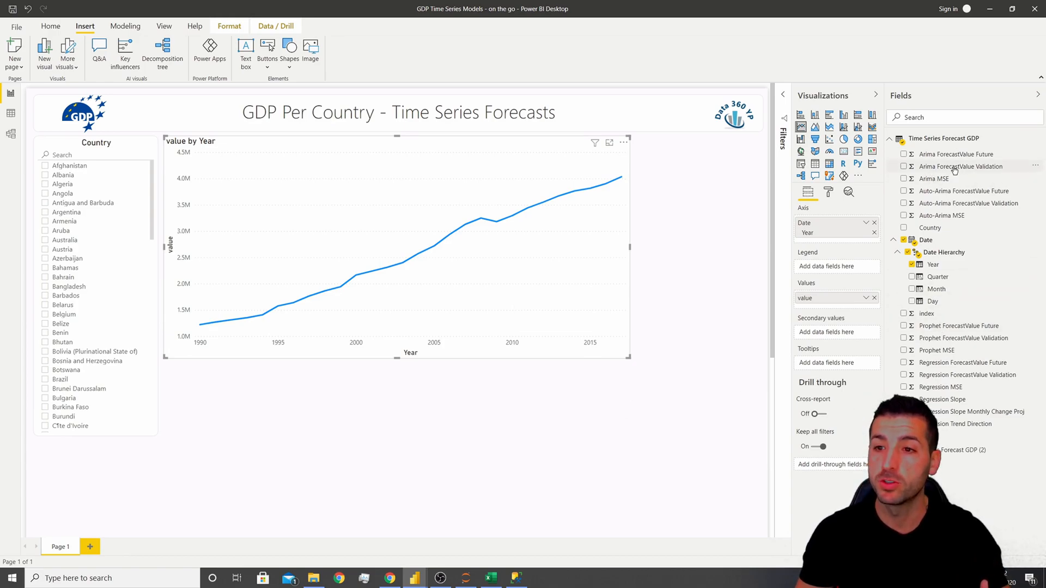
Add the Arima and Auto-Arima ForecastValue Validation and Future fields to the line chart's values
{"action": "left_click", "coordinate": [905, 167]}
{"action": "left_click", "coordinate": [904, 154]}
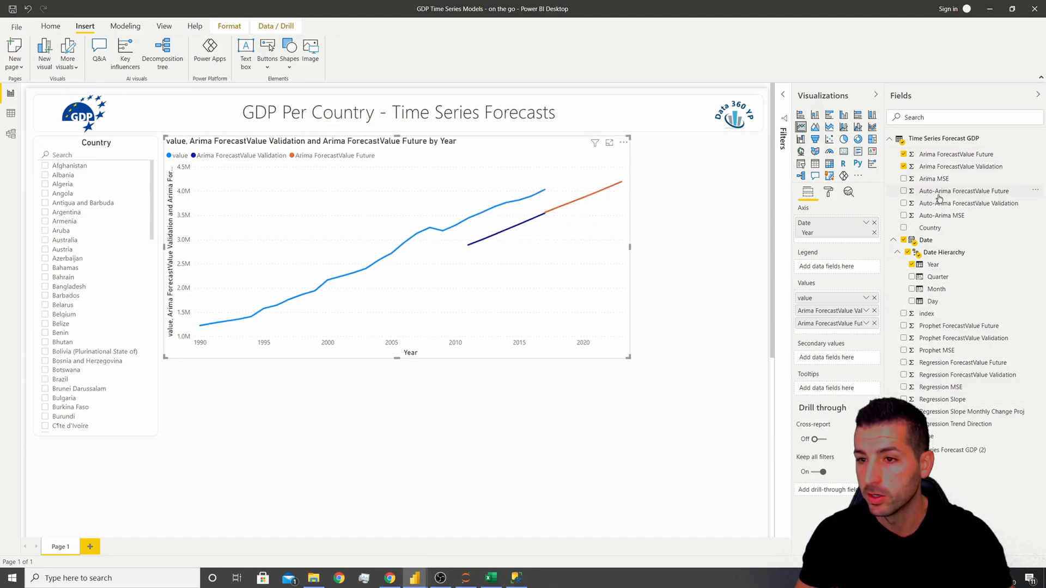
{"action": "left_click", "coordinate": [904, 203]}
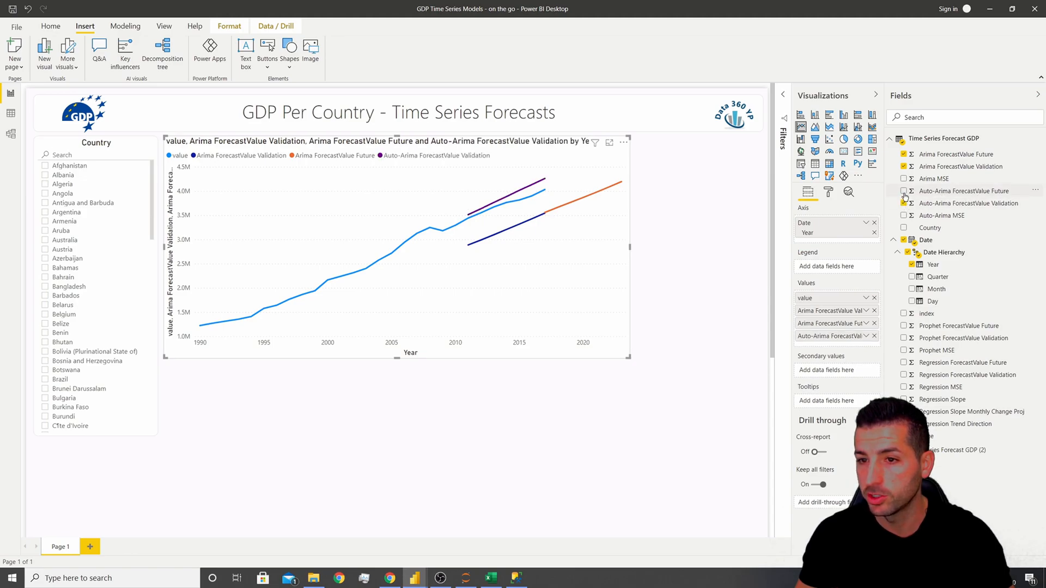
{"action": "left_click", "coordinate": [904, 192]}
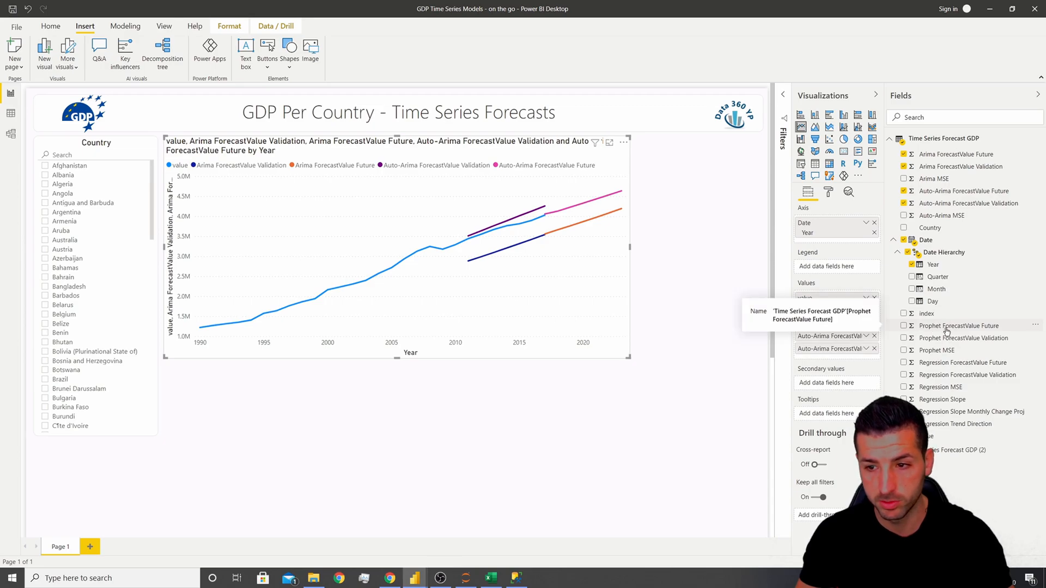
Add the Prophet and Regression ForecastValue Validation and Future fields to the line chart's values
{"action": "left_click", "coordinate": [904, 339]}
{"action": "left_click", "coordinate": [904, 326]}
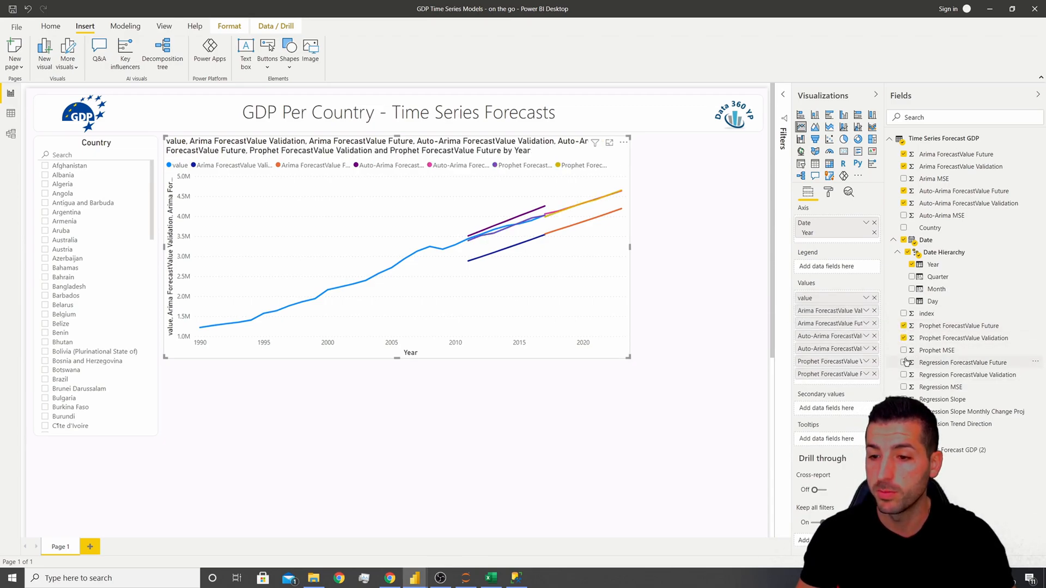
{"action": "left_click", "coordinate": [904, 376]}
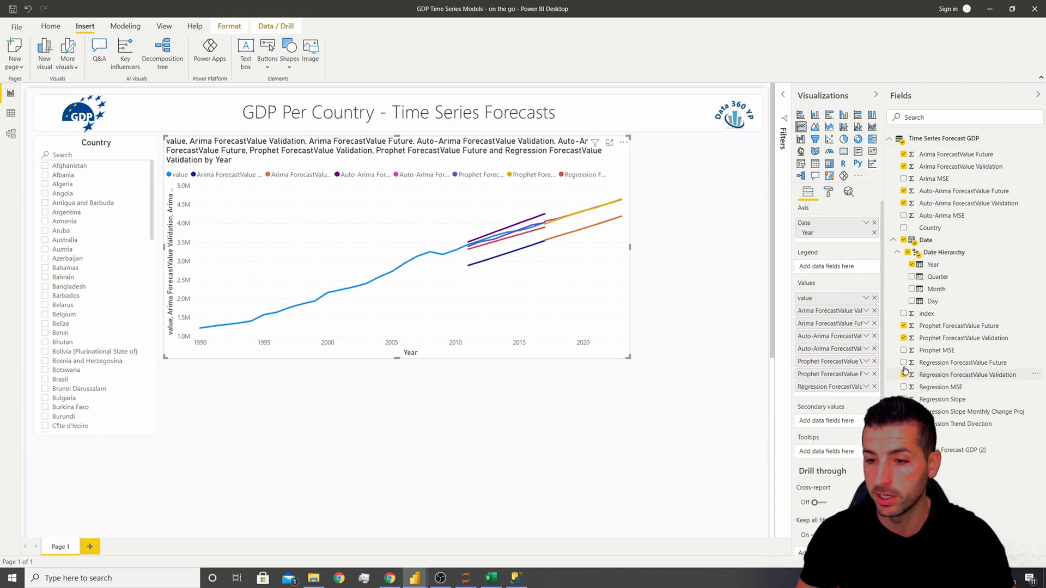
{"action": "left_click", "coordinate": [904, 363]}
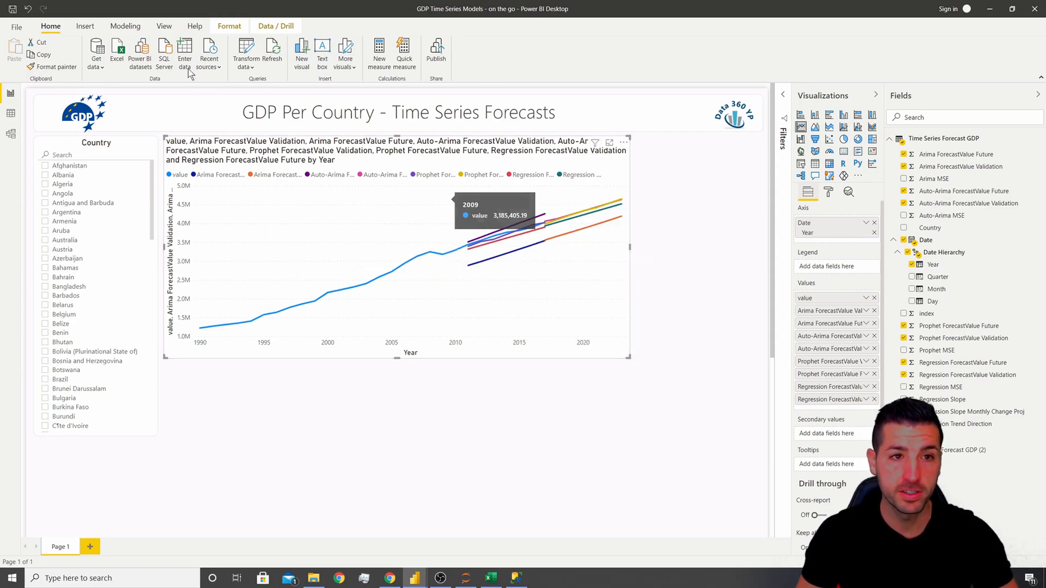
Apply the fifth built-in report theme, whose palette starts with teal
{"action": "left_click", "coordinate": [164, 26]}
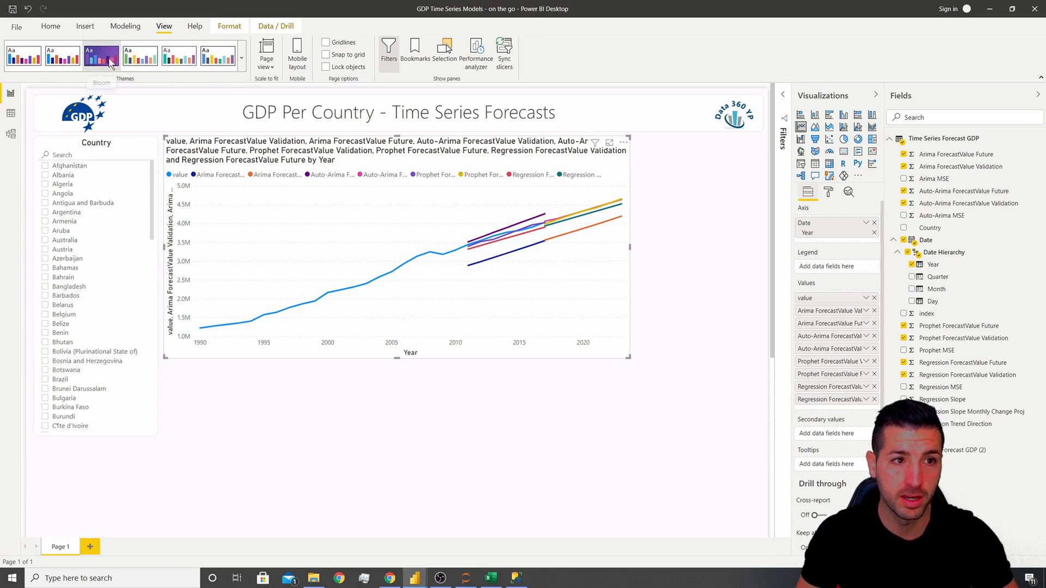
{"action": "left_click", "coordinate": [185, 64]}
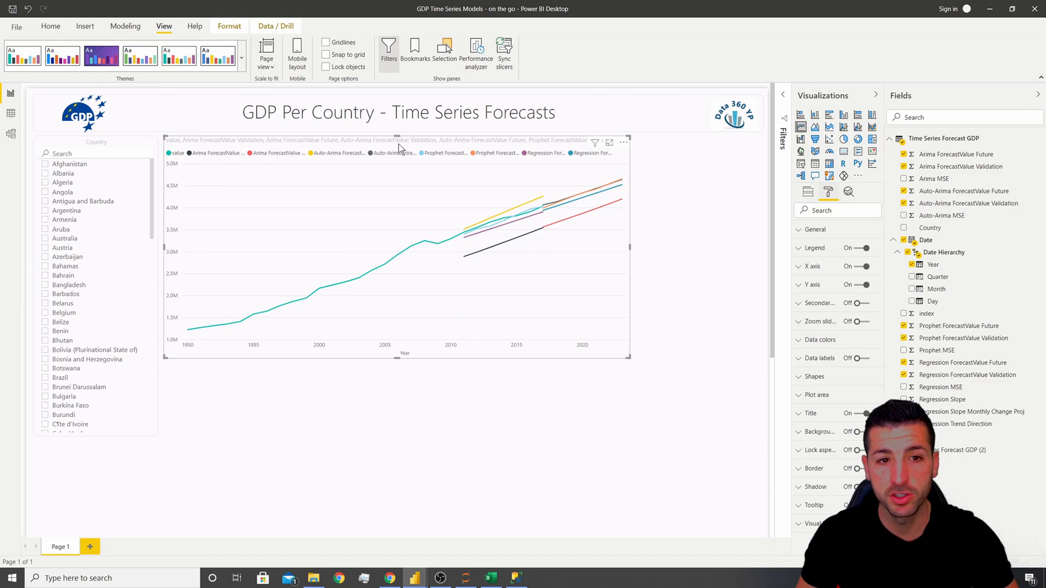
Examine the formatting options of the finished report's forecast chart and return to the report being built
{"action": "mouse_move", "coordinate": [414, 578]}
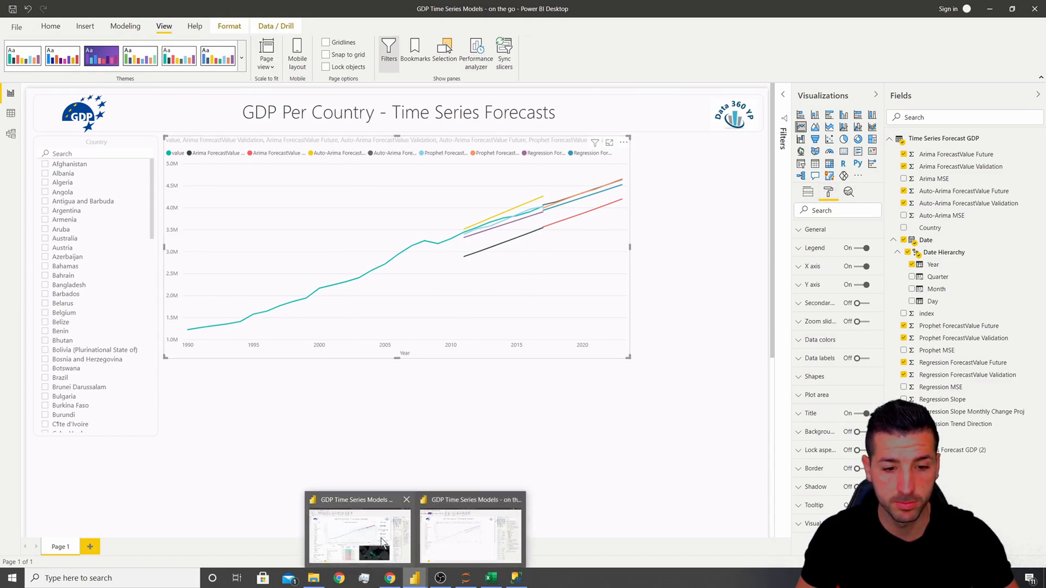
{"action": "left_click", "coordinate": [384, 539]}
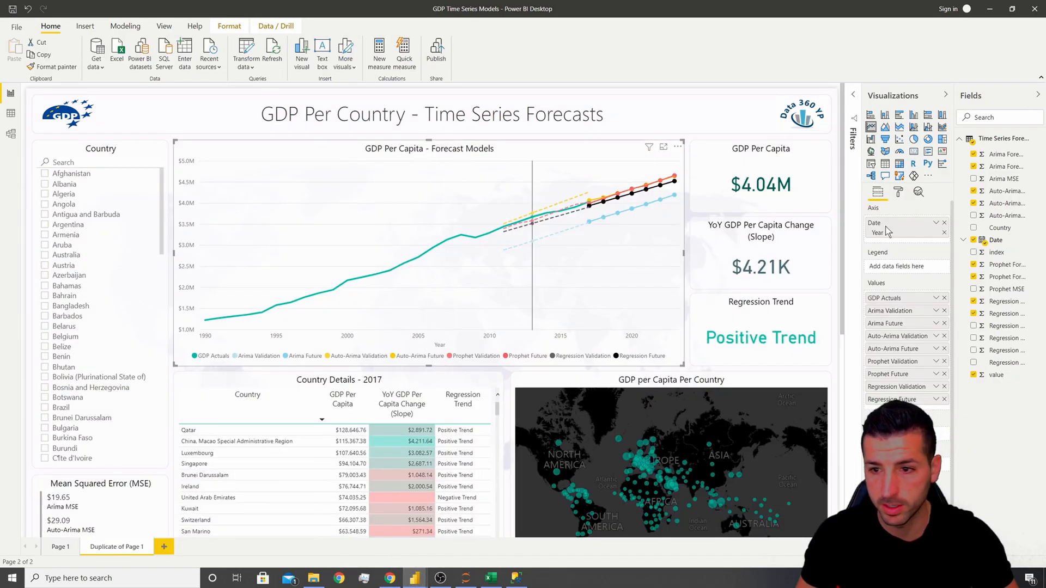
{"action": "left_click", "coordinate": [897, 192]}
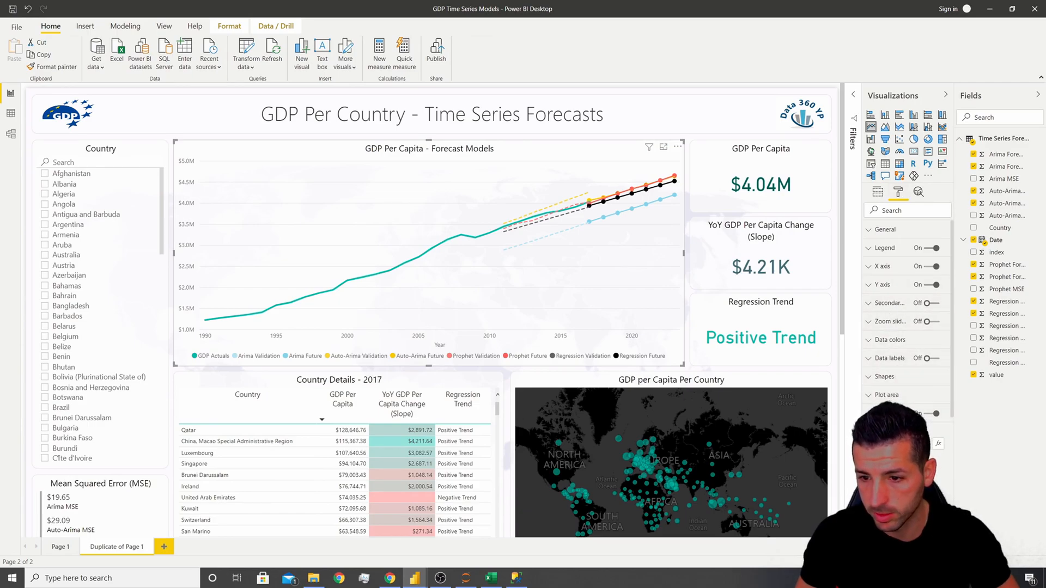
{"action": "mouse_move", "coordinate": [415, 576]}
{"action": "left_click", "coordinate": [466, 547]}
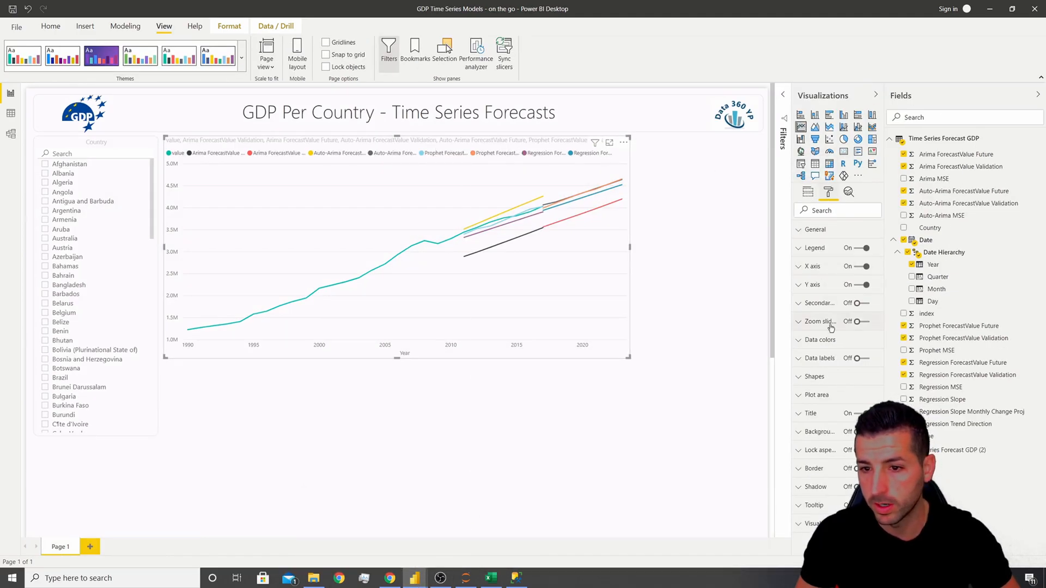
Set the line chart's title to "GDP Per Capita - Forecast Models" and make its font color black
{"action": "left_click", "coordinate": [811, 413]}
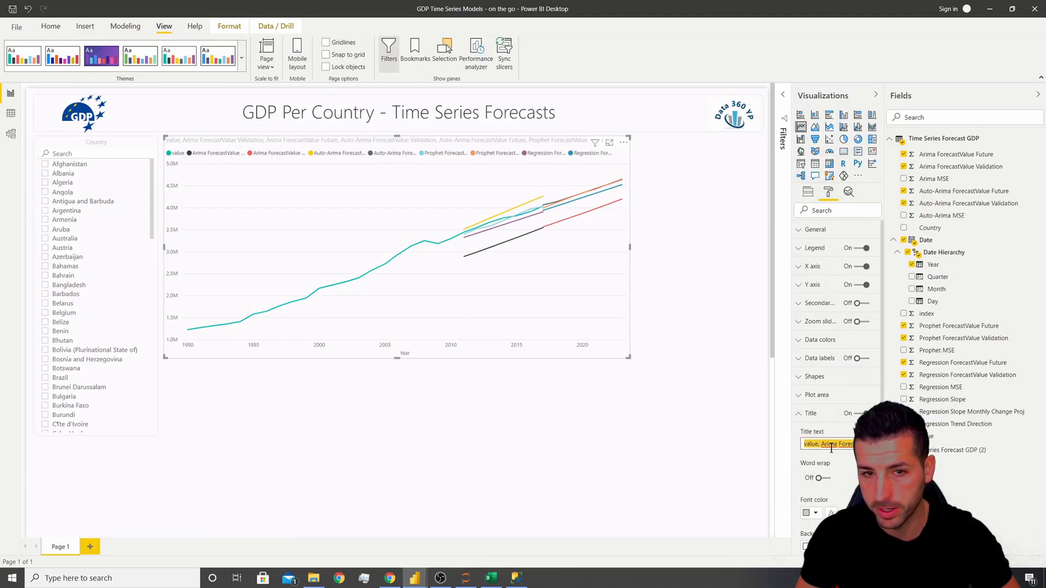
{"action": "scroll", "coordinate": [822, 474], "scroll_direction": "down", "scroll_amount": 2}
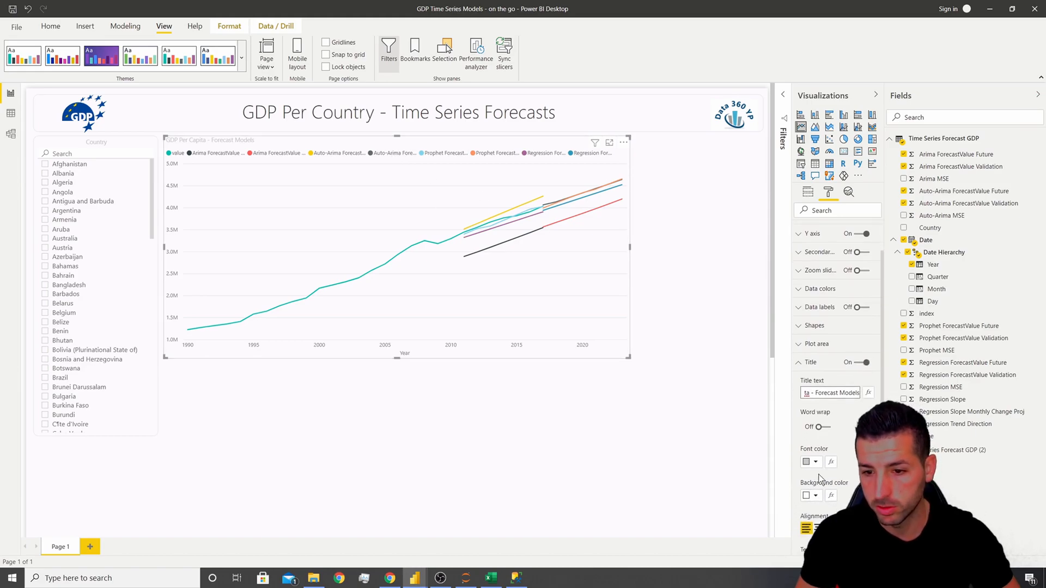
{"action": "left_click", "coordinate": [816, 463]}
{"action": "left_click", "coordinate": [812, 368]}
Center the line chart's title and increase its text size by 5 pt
{"action": "scroll", "coordinate": [813, 369], "scroll_direction": "down", "scroll_amount": 2}
{"action": "scroll", "coordinate": [817, 354], "scroll_direction": "down", "scroll_amount": 2}
{"action": "left_click", "coordinate": [818, 344]}
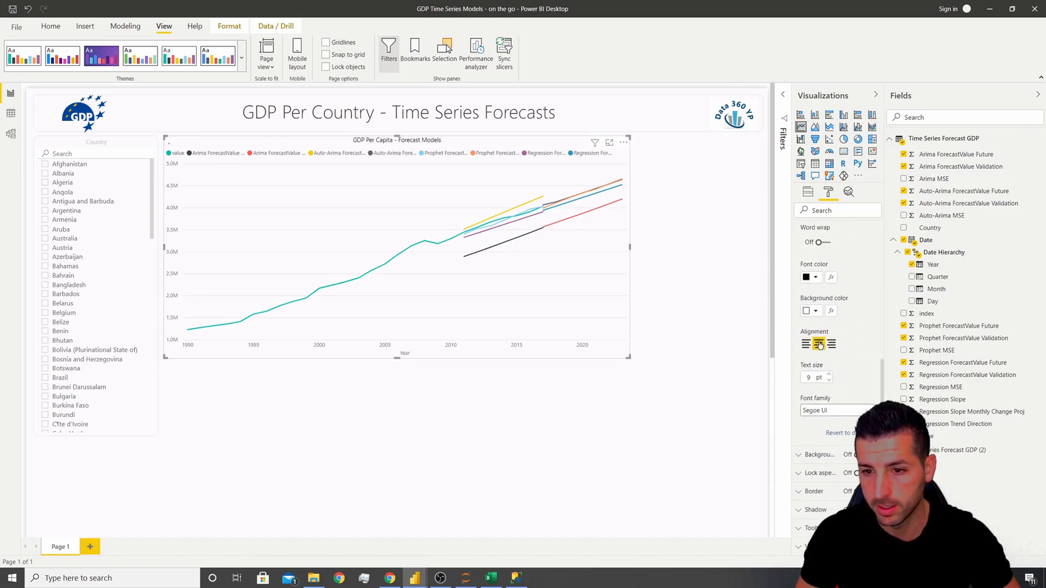
{"action": "left_click", "coordinate": [829, 376]}
{"action": "left_click", "coordinate": [829, 375]}
{"action": "left_click", "coordinate": [829, 375]}
{"action": "left_click", "coordinate": [829, 376]}
{"action": "left_click", "coordinate": [829, 375]}
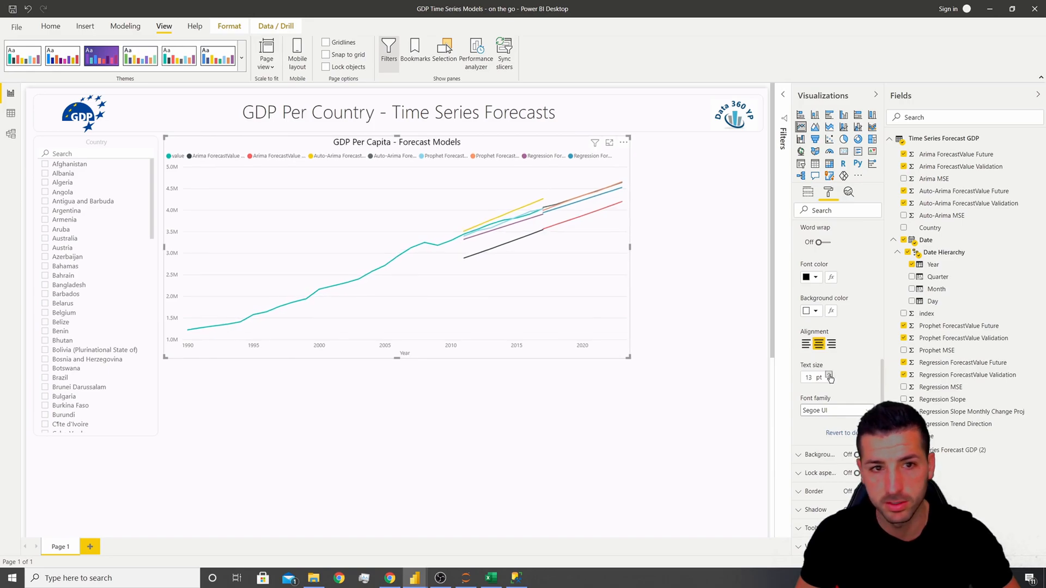
Place the line chart's legend at Bottom Center
{"action": "scroll", "coordinate": [818, 288], "scroll_direction": "up", "scroll_amount": 5}
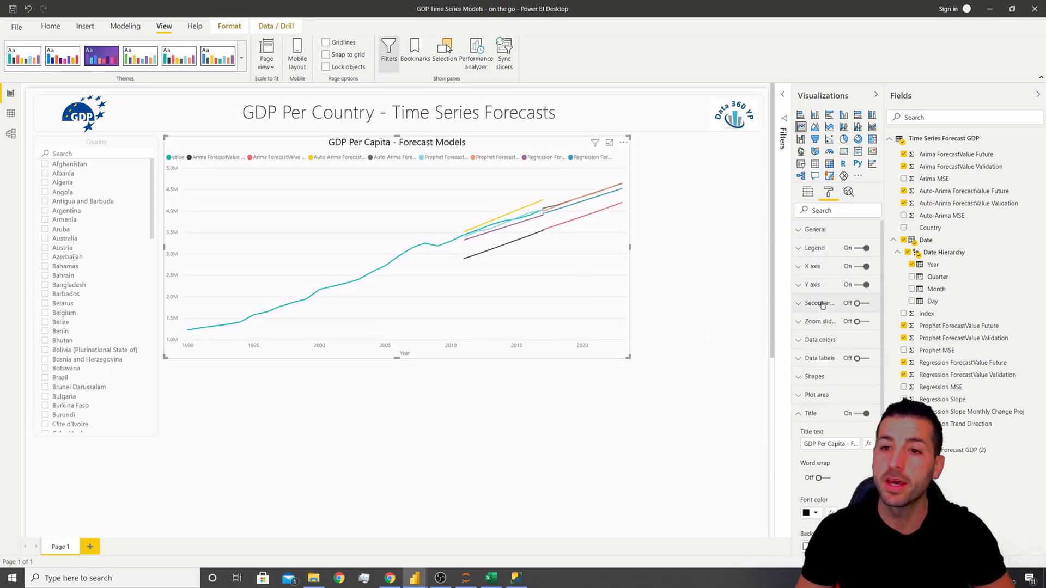
{"action": "left_click", "coordinate": [823, 249]}
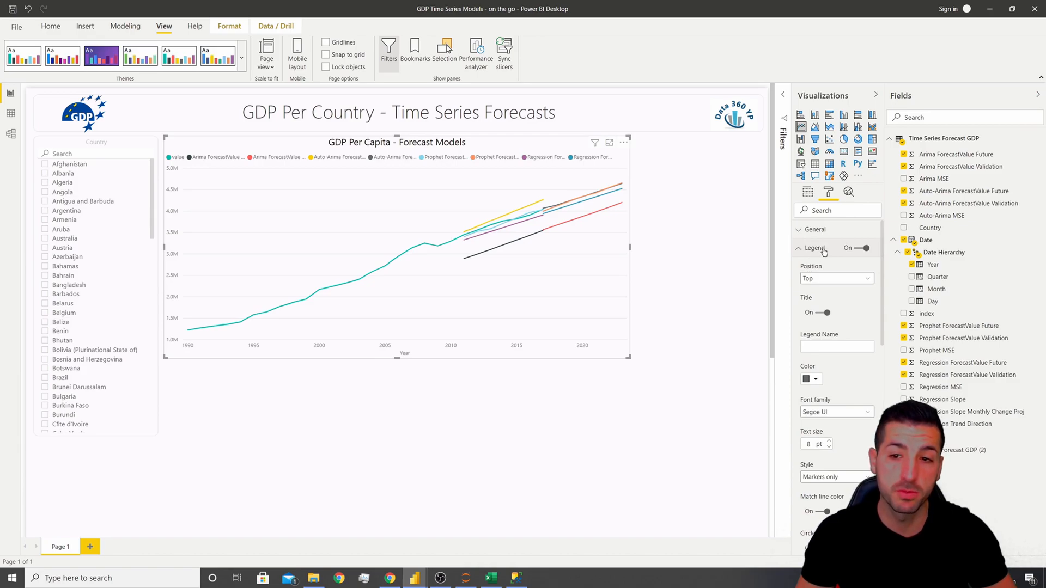
{"action": "left_click", "coordinate": [833, 279]}
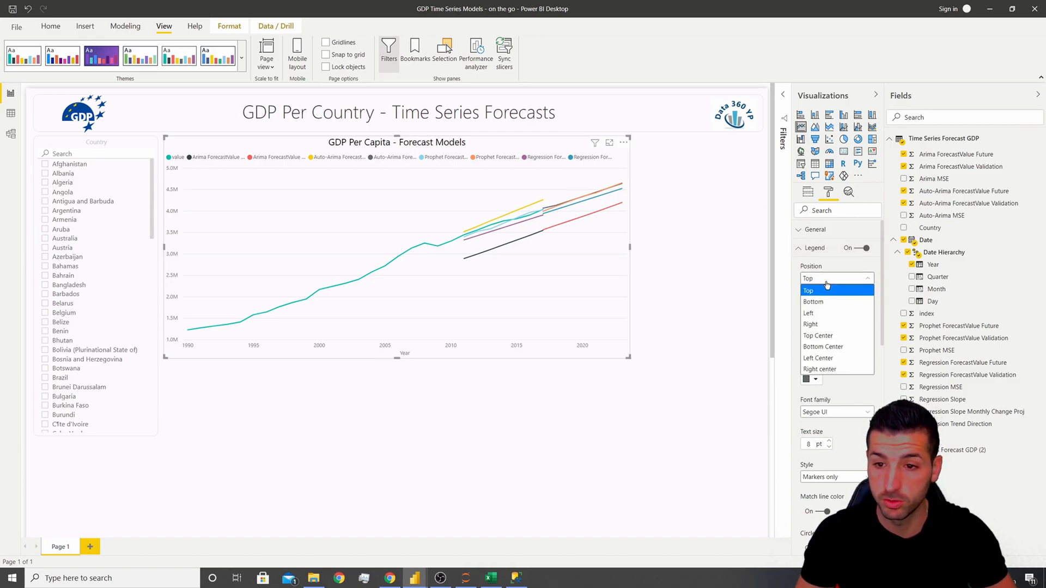
{"action": "left_click", "coordinate": [837, 348]}
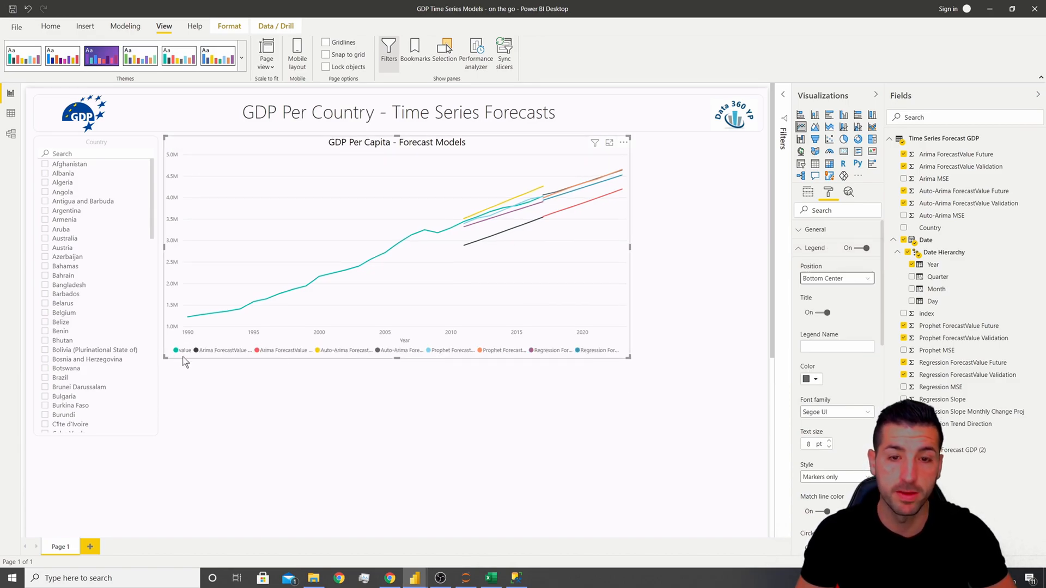
Widen the pane listing the chart's fields and rename the value field as "GDP per Capita"
{"action": "left_click", "coordinate": [807, 197]}
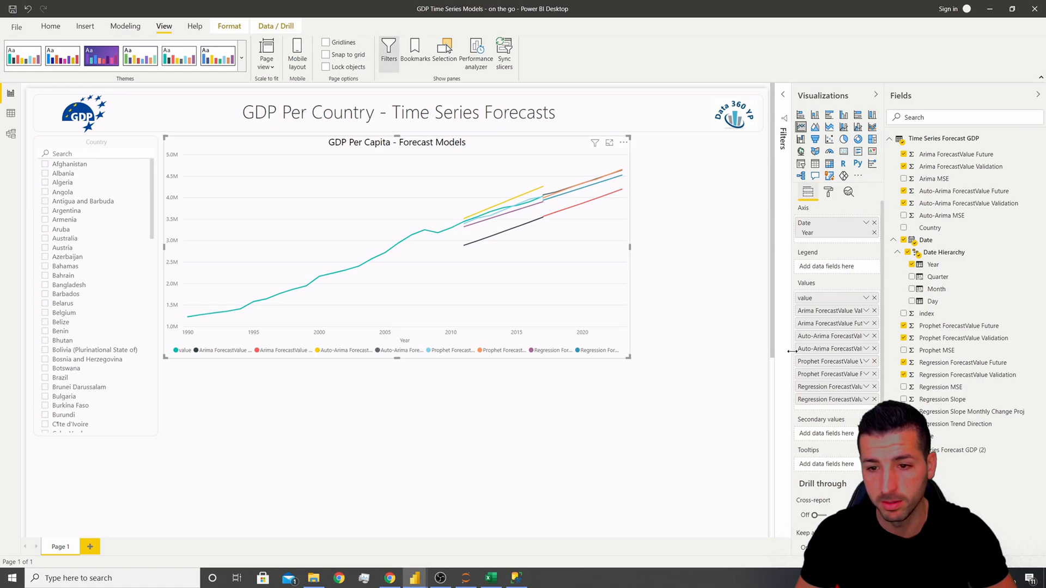
{"action": "left_click_drag", "start_coordinate": [792, 351], "coordinate": [732, 348]}
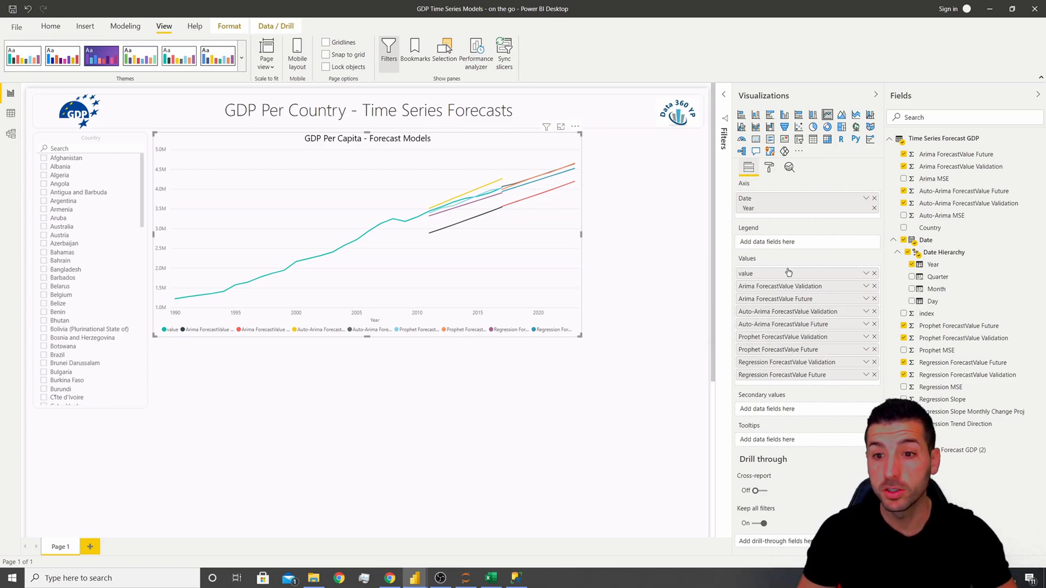
{"action": "double_click", "coordinate": [773, 273]}
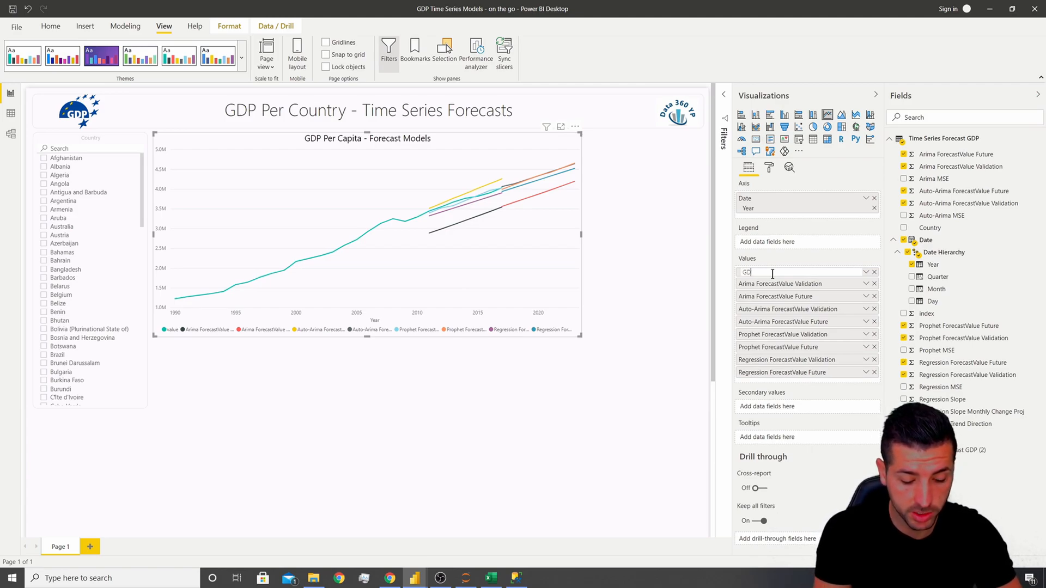
{"action": "type", "text": "GDP per Capi"}
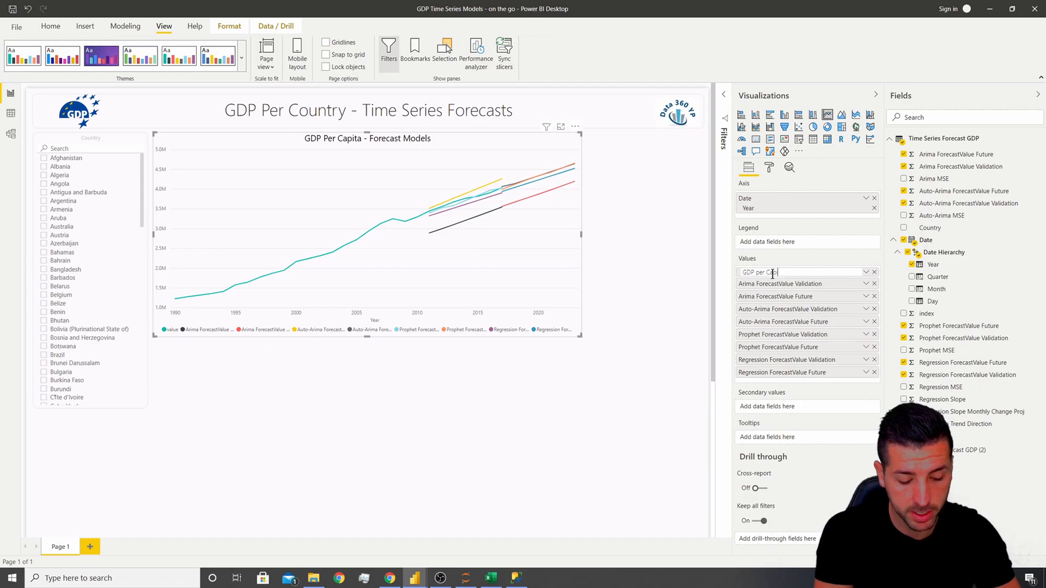
{"action": "type", "text": "ta"}
{"action": "key", "text": "Return"}
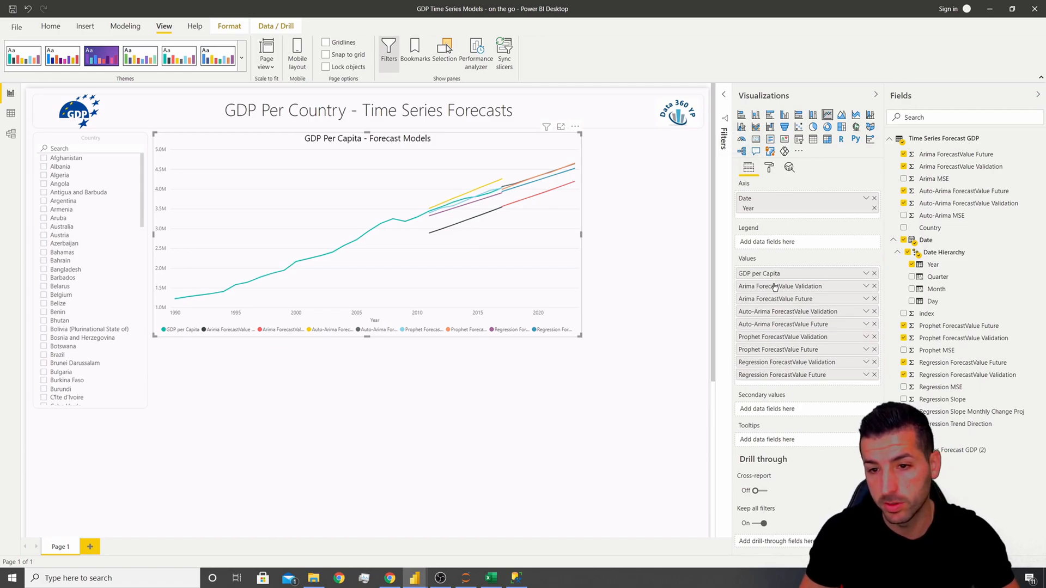
Remove "ForecastValue" from the forecast field names in the chart's values, giving short names such as "Arima Validation" and "Arima Future"
{"action": "double_click", "coordinate": [775, 287]}
{"action": "double_click", "coordinate": [775, 287]}
{"action": "key", "text": "BackSpace"}
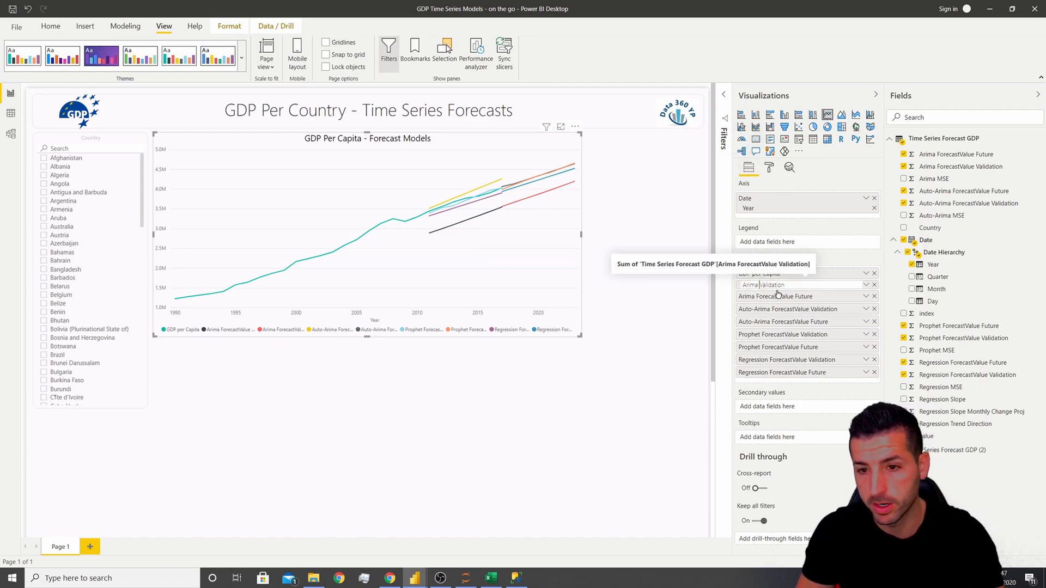
{"action": "key", "text": "Return"}
{"action": "double_click", "coordinate": [775, 297]}
{"action": "double_click", "coordinate": [774, 298]}
{"action": "key", "text": "BackSpace"}
{"action": "key", "text": "Return"}
{"action": "double_click", "coordinate": [777, 311]}
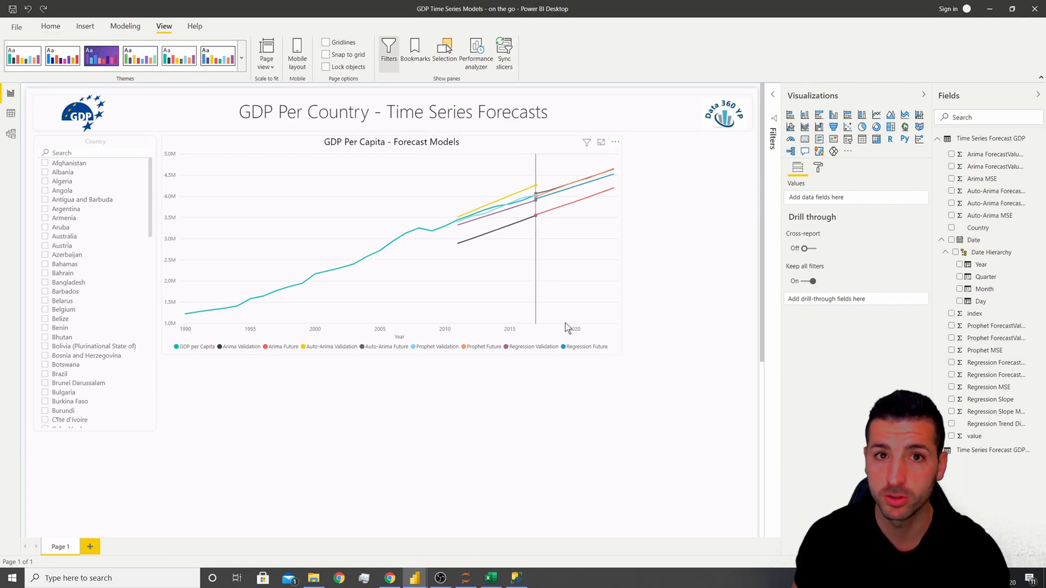
Turn on the background of the header text box and set its transparency to 0%
{"action": "left_click", "coordinate": [609, 98]}
{"action": "left_click", "coordinate": [910, 173]}
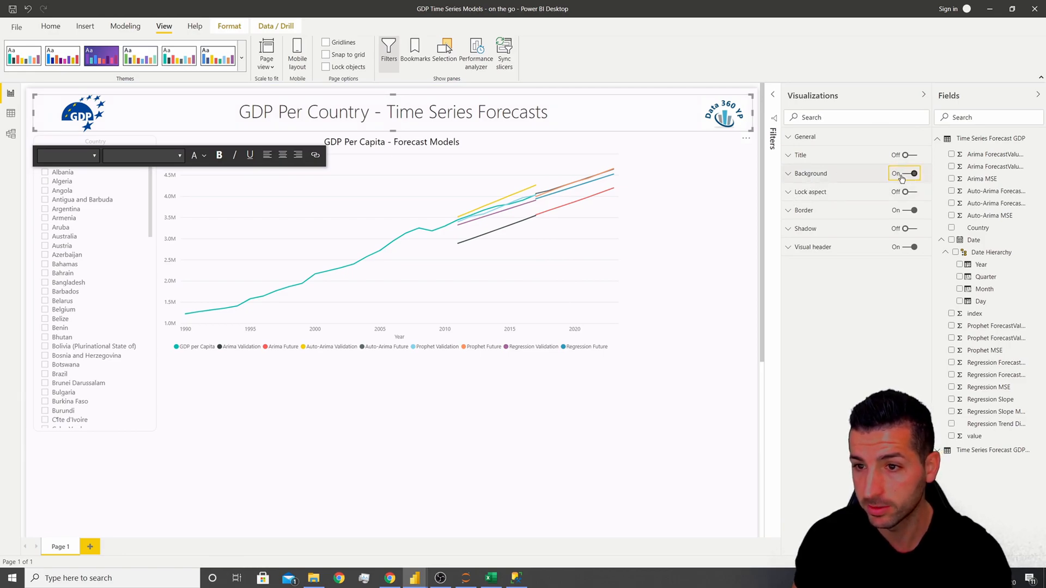
{"action": "left_click", "coordinate": [839, 175]}
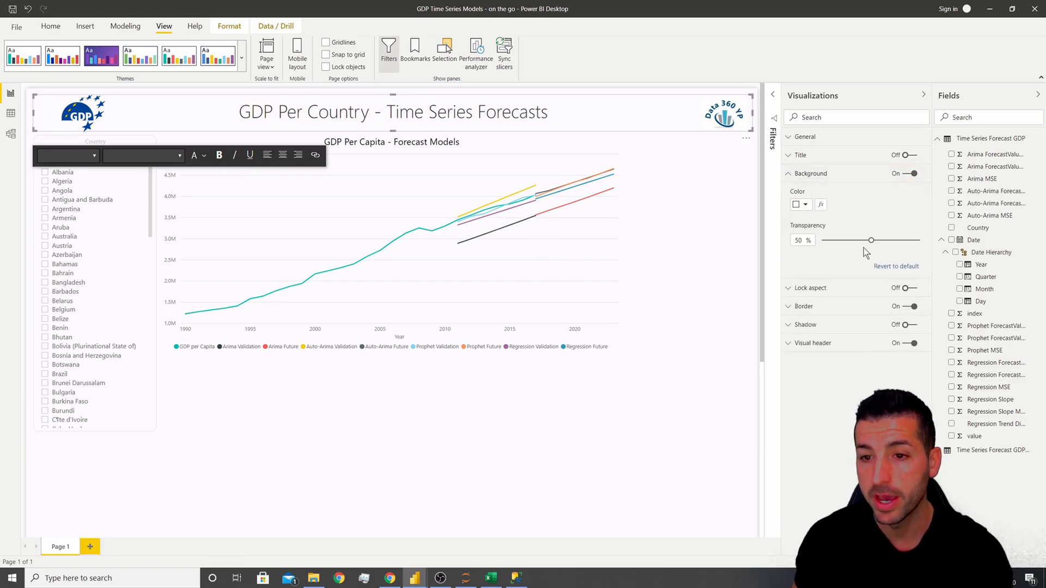
{"action": "left_click_drag", "start_coordinate": [869, 239], "coordinate": [769, 240]}
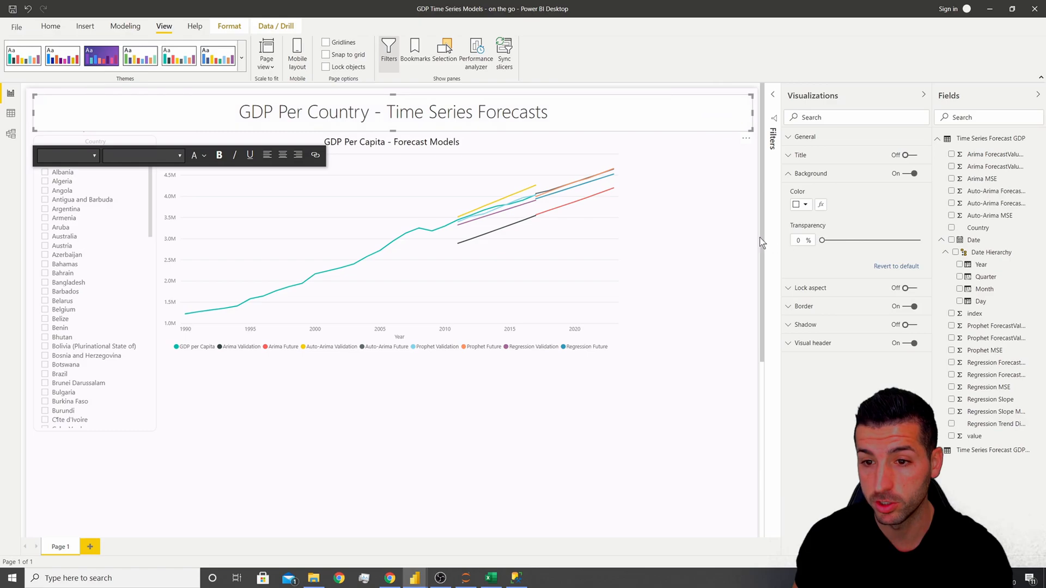
Turn on the background of the Country slicer
{"action": "left_click", "coordinate": [60, 141]}
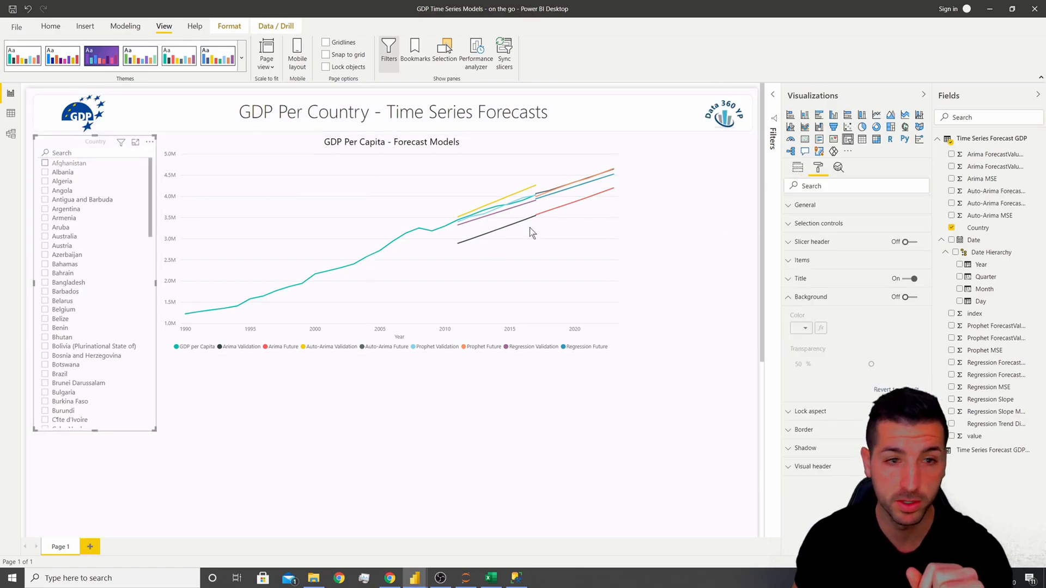
{"action": "left_click", "coordinate": [907, 297]}
{"action": "left_click", "coordinate": [907, 297]}
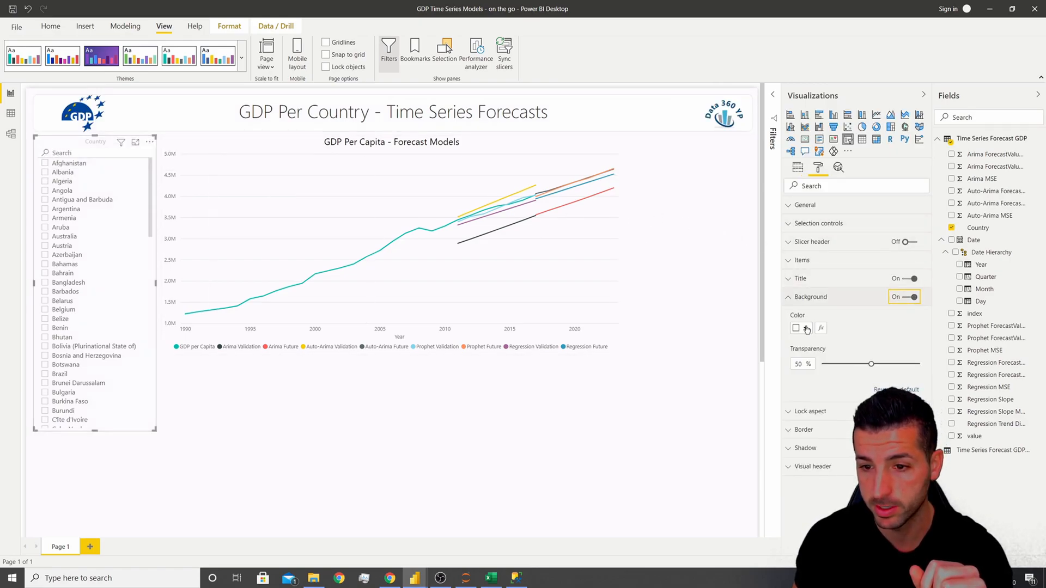
{"action": "left_click", "coordinate": [578, 407]}
Make the Country slicer's title font black and enlarge its text to match the line chart's title
{"action": "left_click", "coordinate": [69, 140]}
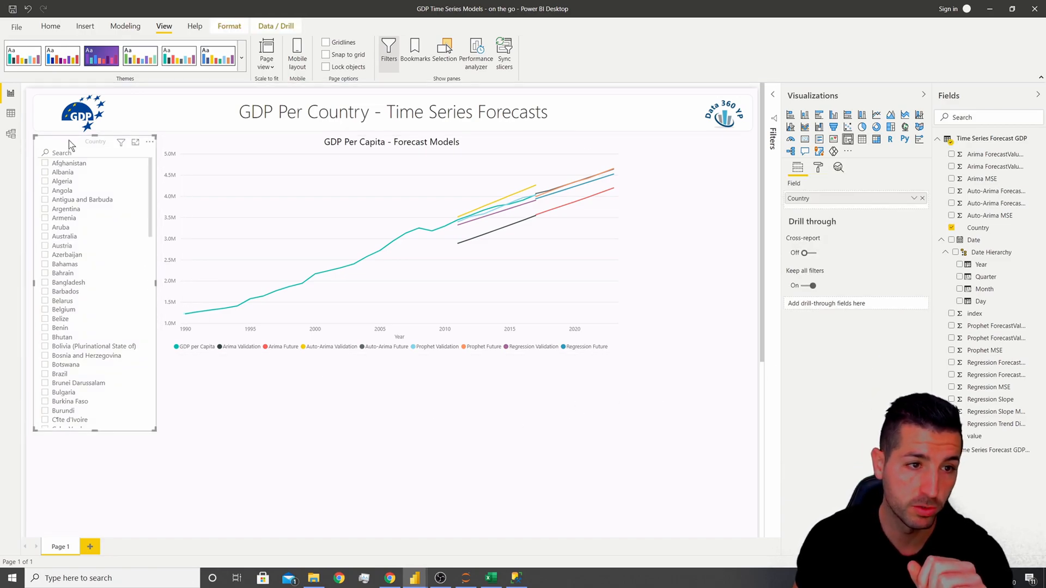
{"action": "left_click", "coordinate": [818, 167]}
{"action": "left_click", "coordinate": [860, 278]}
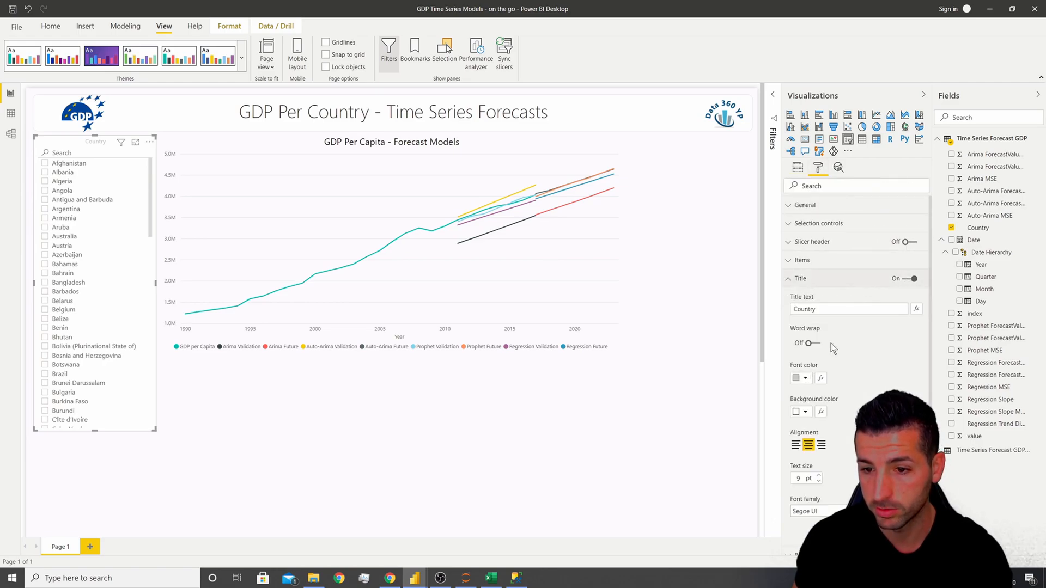
{"action": "left_click", "coordinate": [806, 380]}
{"action": "left_click", "coordinate": [797, 401]}
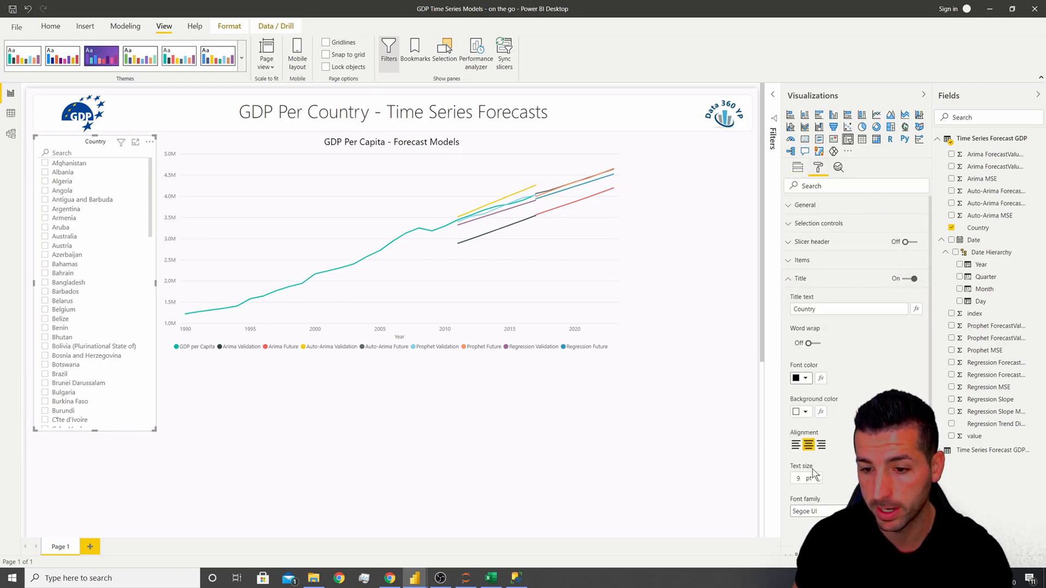
{"action": "left_click", "coordinate": [818, 476]}
{"action": "left_click", "coordinate": [818, 475]}
{"action": "left_click", "coordinate": [818, 476]}
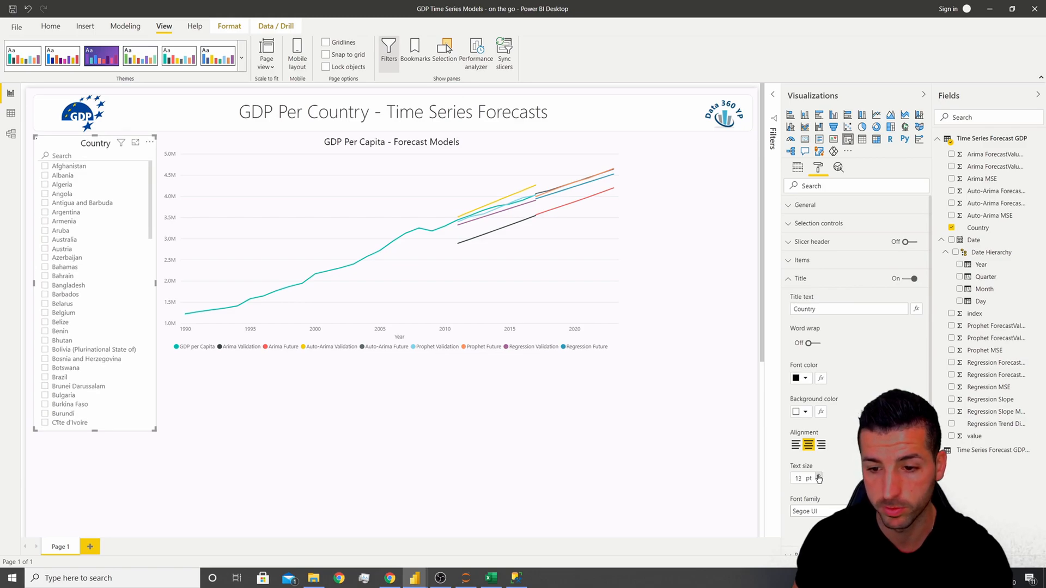
{"action": "left_click", "coordinate": [818, 475]}
{"action": "left_click", "coordinate": [324, 395]}
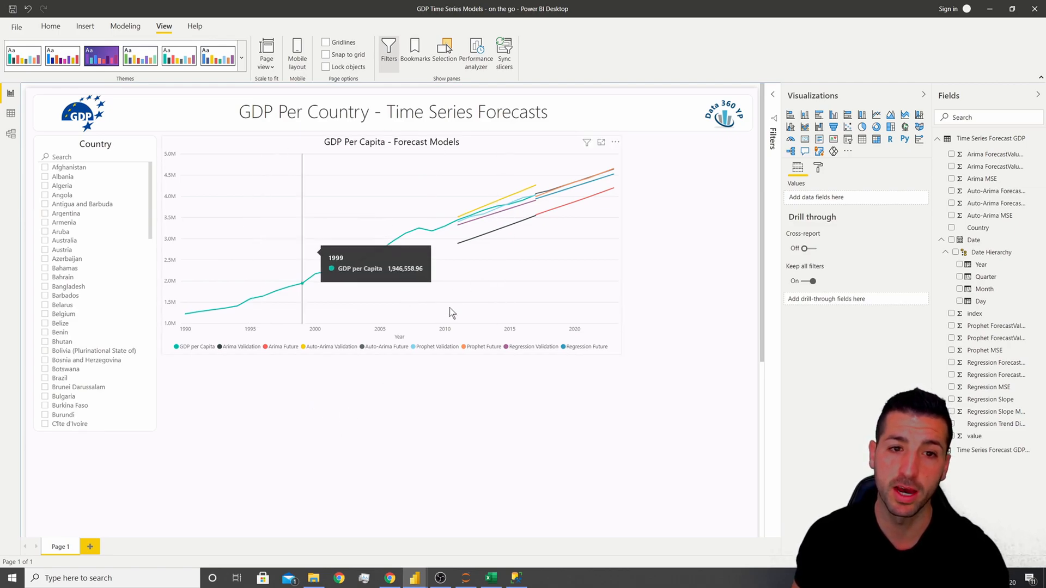
Copy the Country slicer's formatting onto the forecast line chart with Format painter
{"action": "mouse_move", "coordinate": [520, 207]}
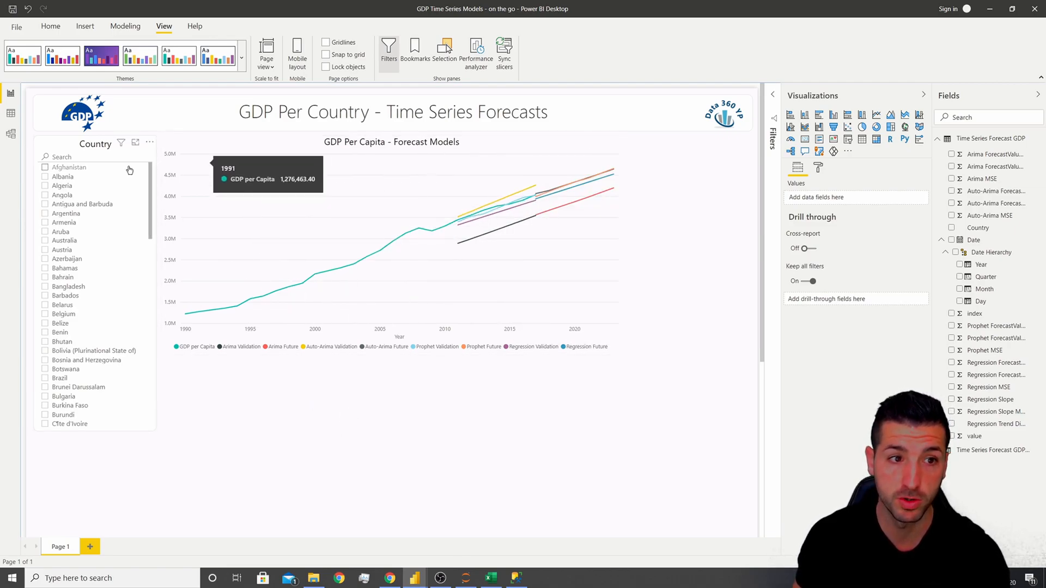
{"action": "left_click", "coordinate": [96, 146]}
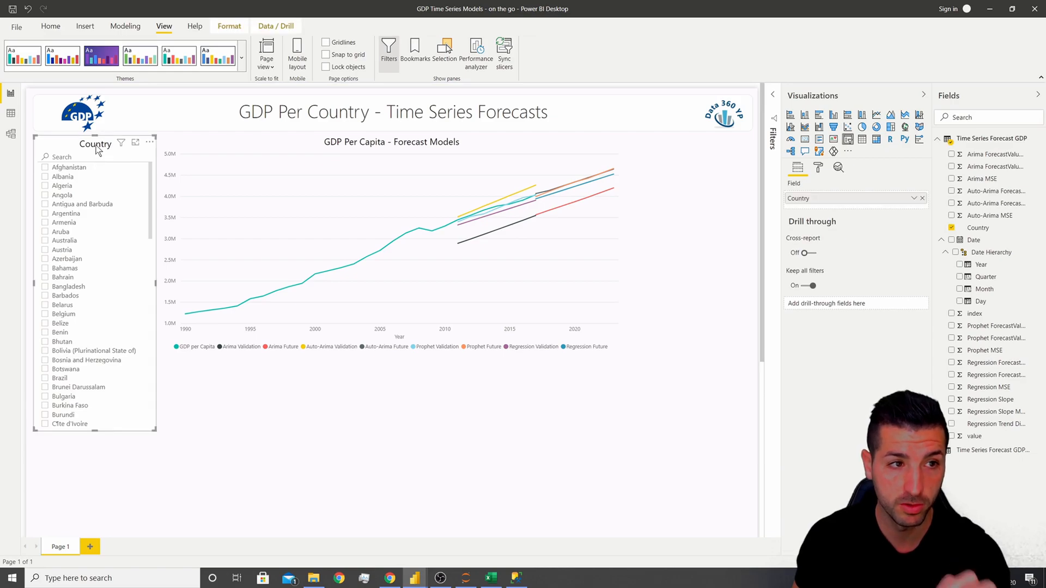
{"action": "left_click", "coordinate": [50, 26]}
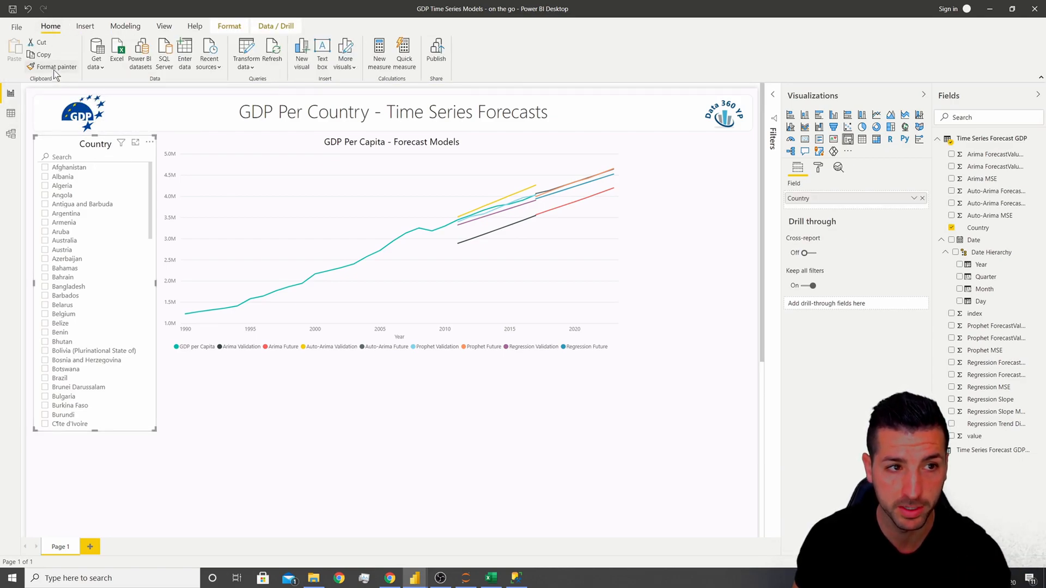
{"action": "left_click", "coordinate": [521, 145]}
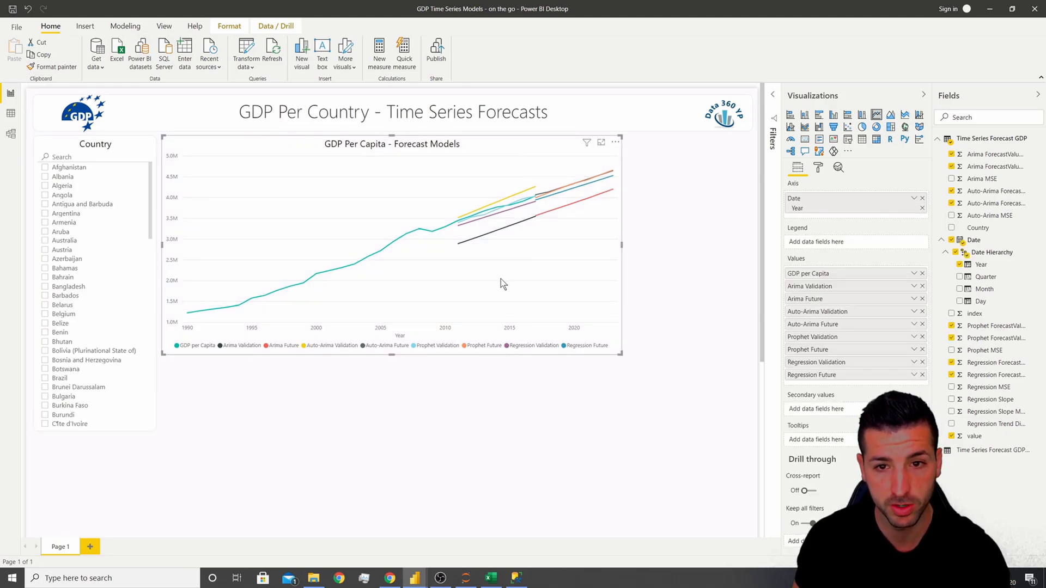
{"action": "left_click", "coordinate": [456, 462]}
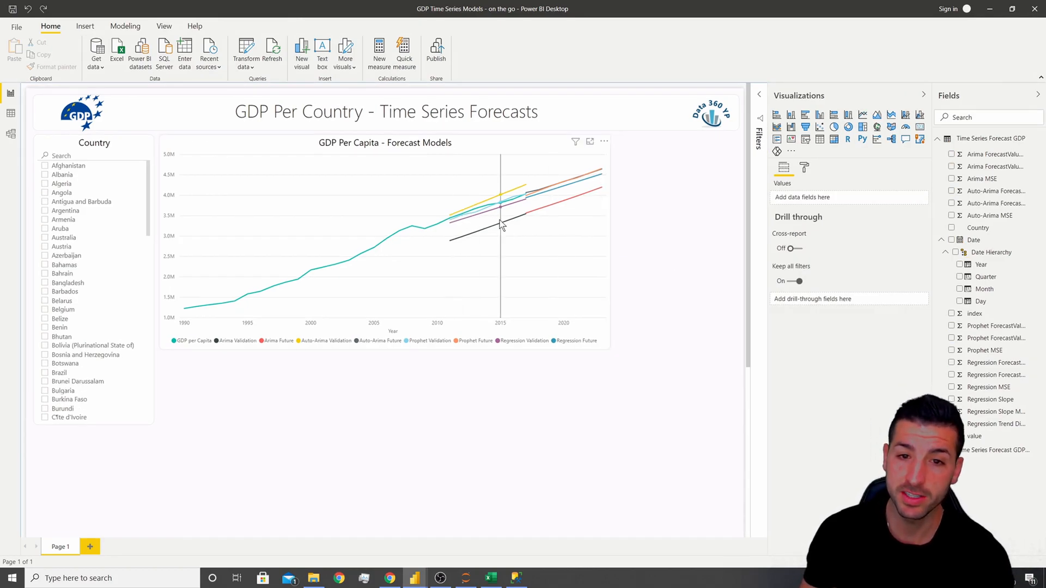
Open the data color settings of the forecast line chart
{"action": "left_click", "coordinate": [534, 144]}
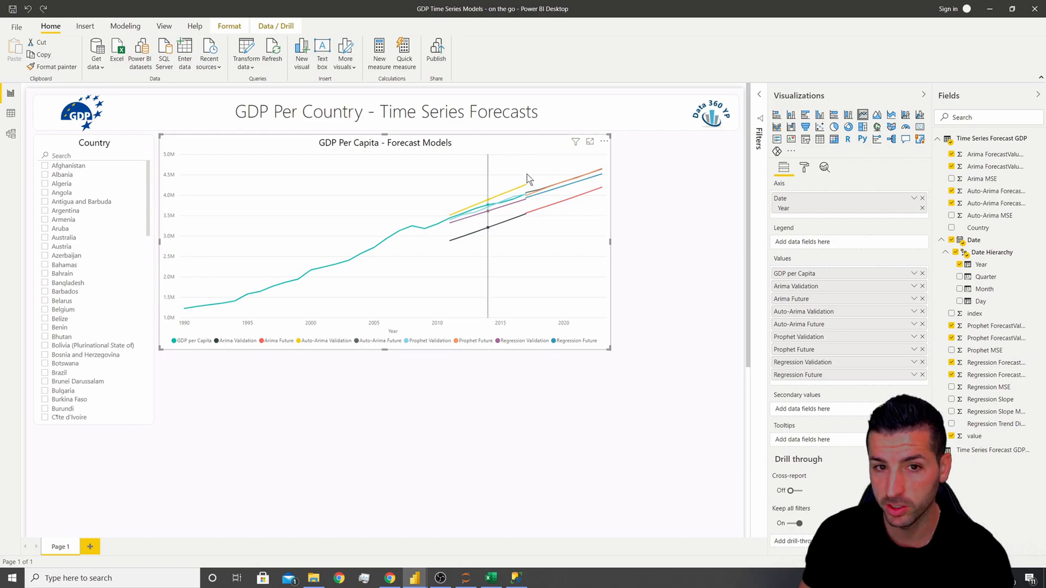
{"action": "left_click", "coordinate": [805, 169]}
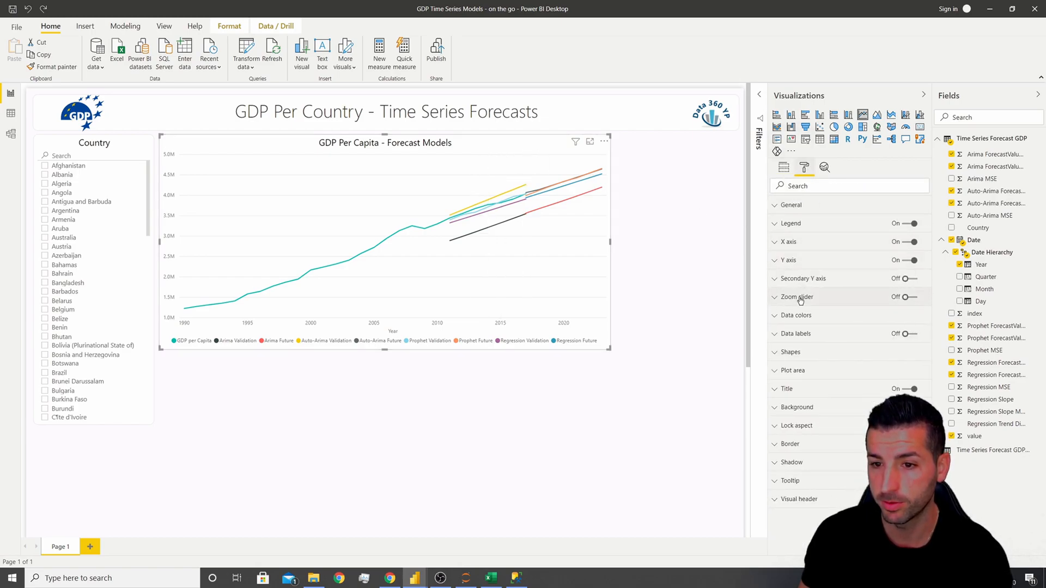
{"action": "left_click", "coordinate": [860, 315]}
{"action": "scroll", "coordinate": [859, 383], "scroll_direction": "down", "scroll_amount": 1}
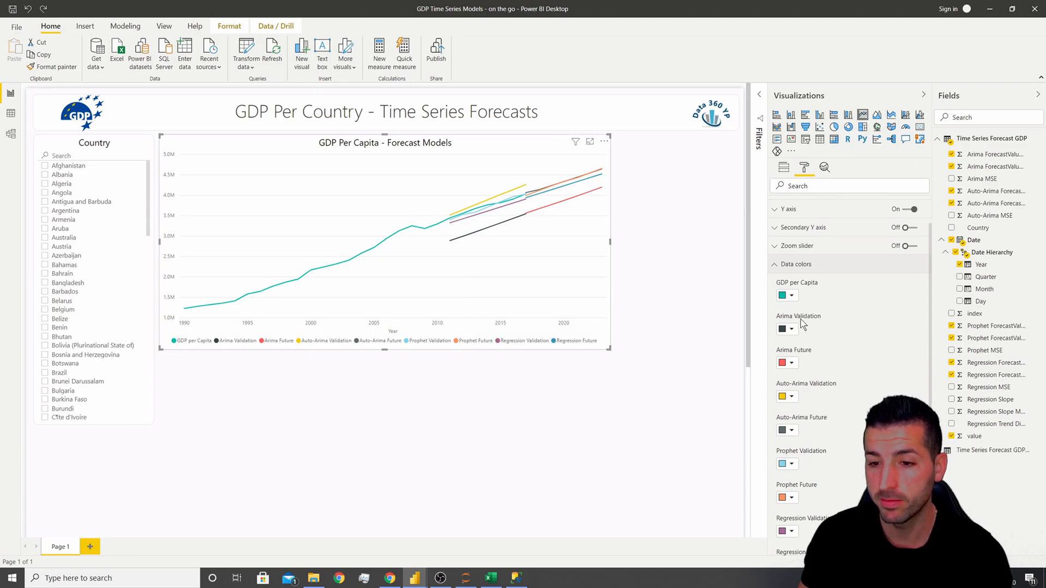
Check the line colors of the finished report's forecast chart and return to the report being built
{"action": "mouse_move", "coordinate": [413, 578]}
{"action": "left_click", "coordinate": [384, 549]}
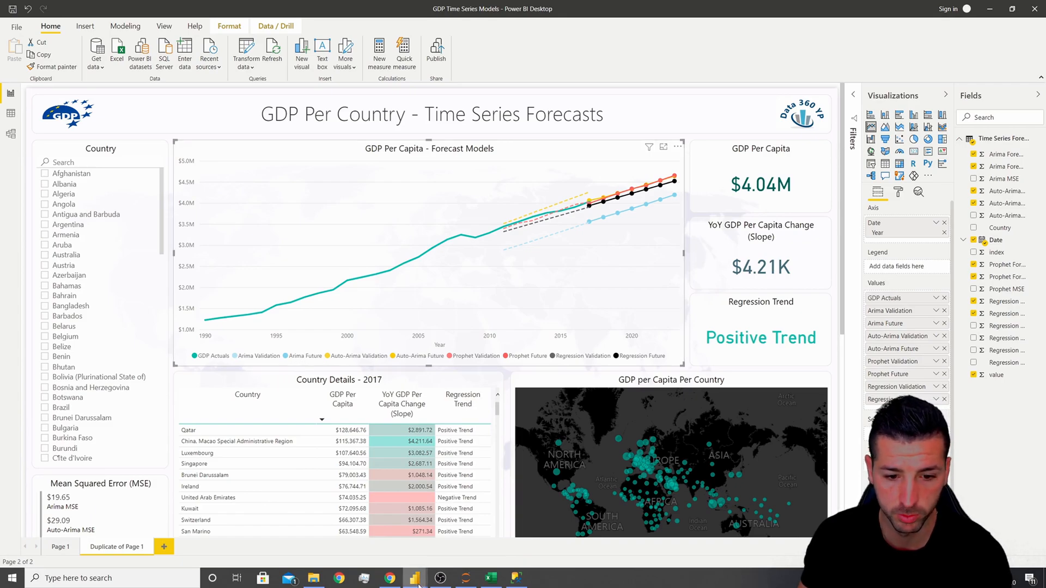
{"action": "mouse_move", "coordinate": [414, 577]}
{"action": "left_click", "coordinate": [482, 543]}
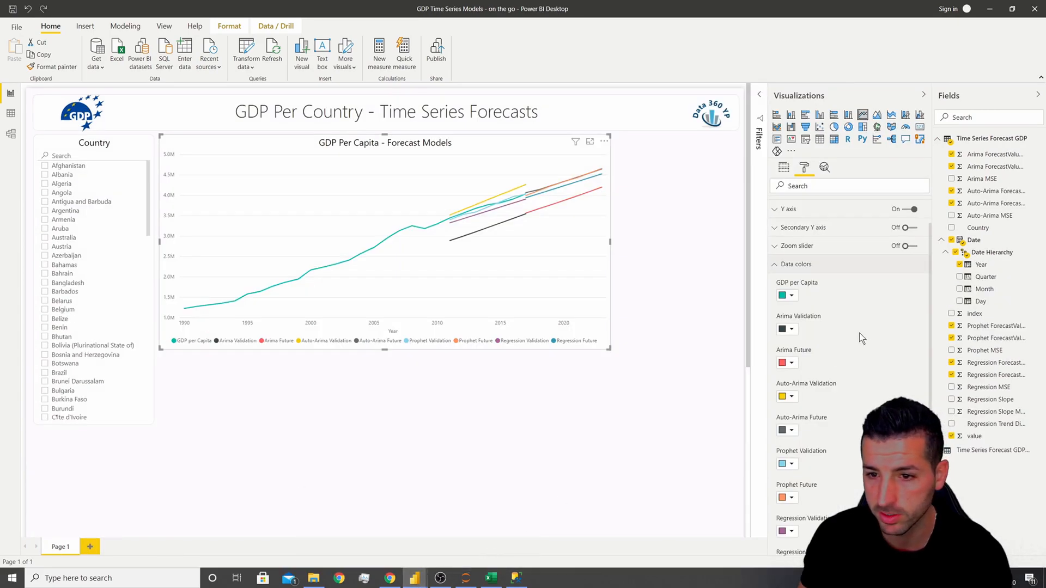
Color the Arima Validation line light blue and the Arima Future line a stronger blue in the forecast chart
{"action": "left_click", "coordinate": [787, 329]}
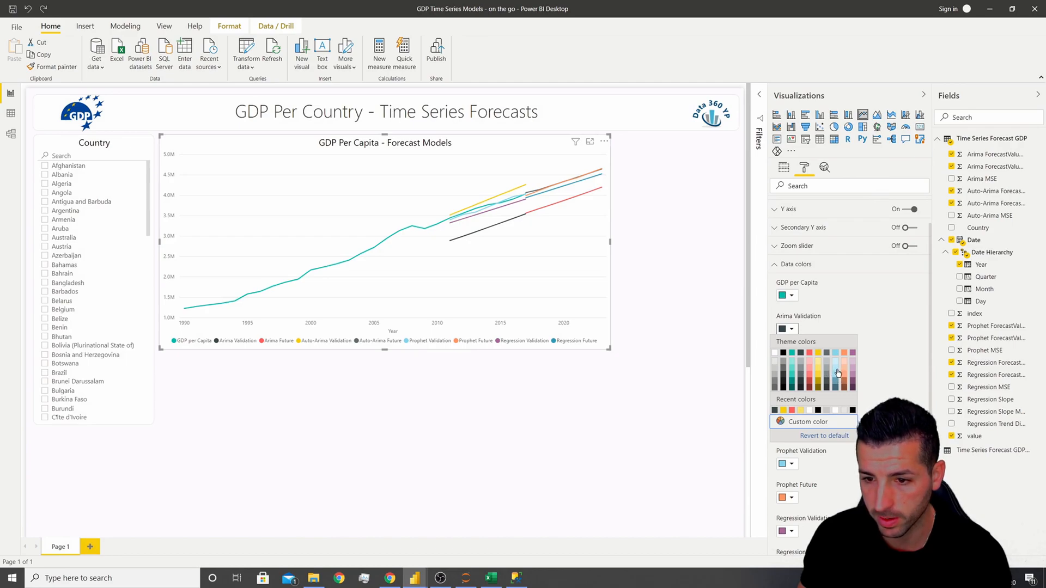
{"action": "left_click", "coordinate": [838, 373]}
{"action": "left_click", "coordinate": [788, 364]}
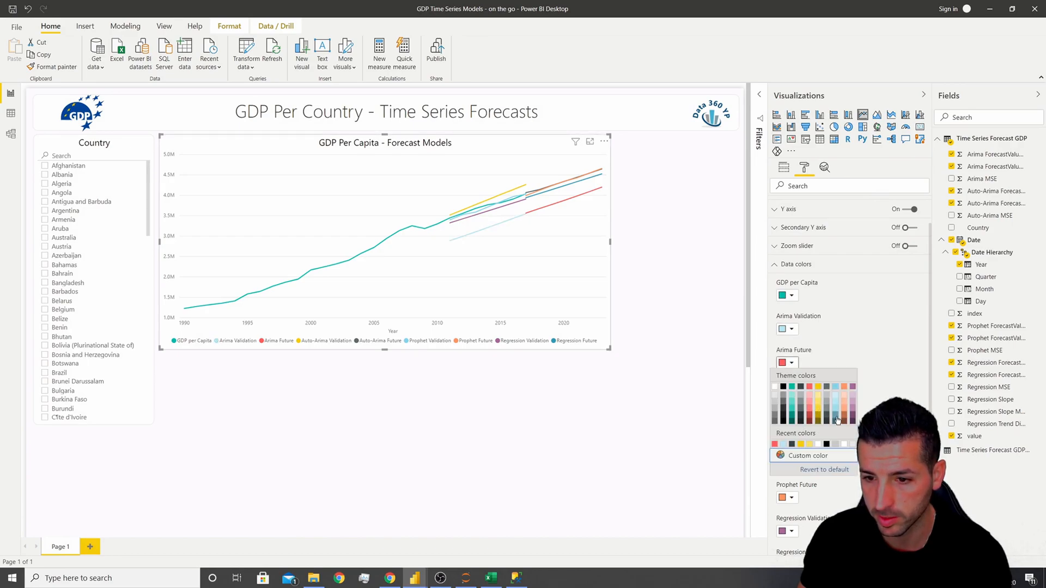
{"action": "left_click", "coordinate": [837, 387]}
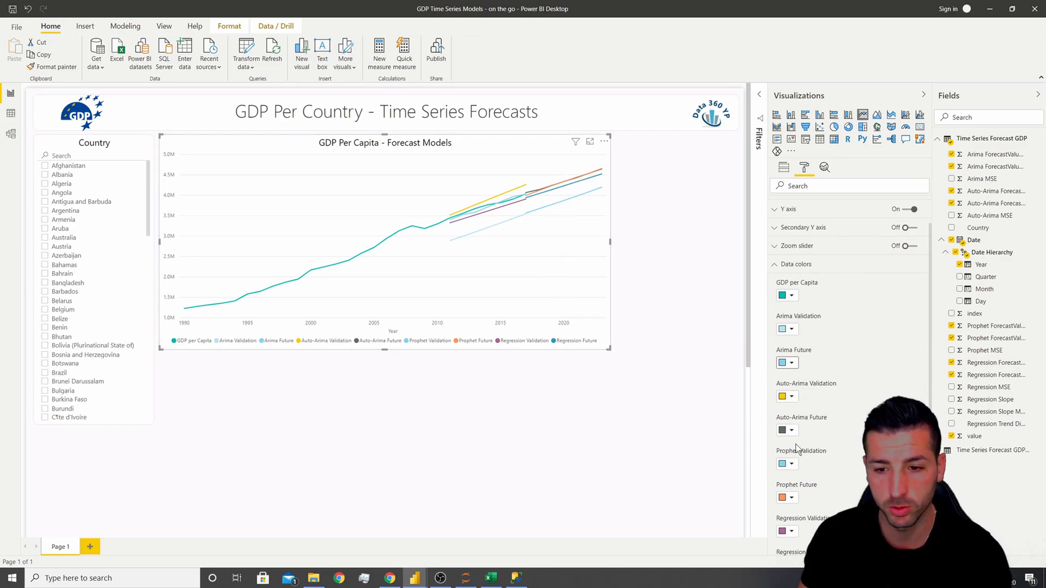
Color the Auto-Arima Validation line light yellow and the Auto-Arima Future line a stronger yellow
{"action": "left_click", "coordinate": [792, 398]}
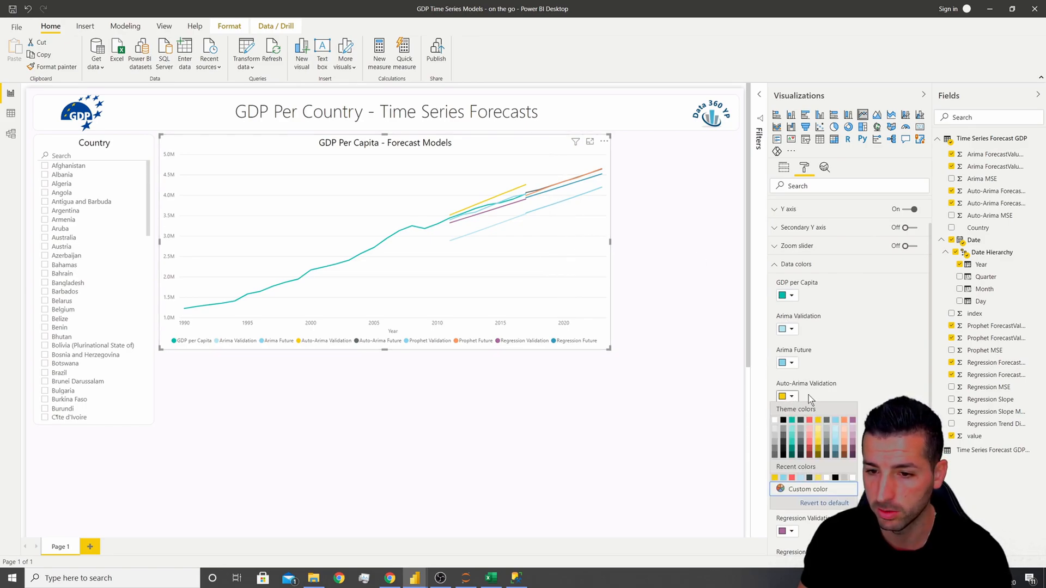
{"action": "left_click", "coordinate": [819, 438]}
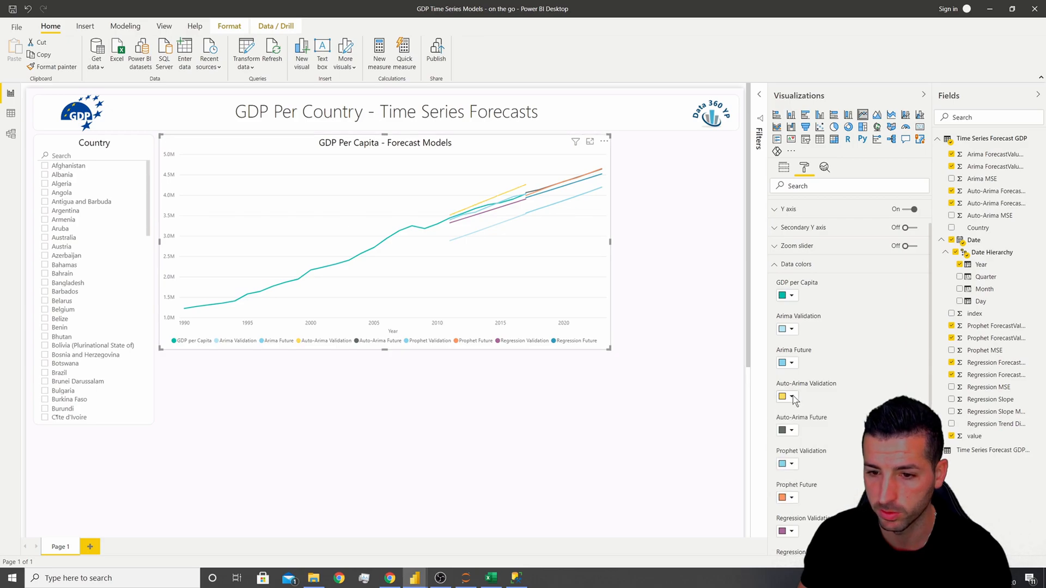
{"action": "left_click", "coordinate": [792, 430]}
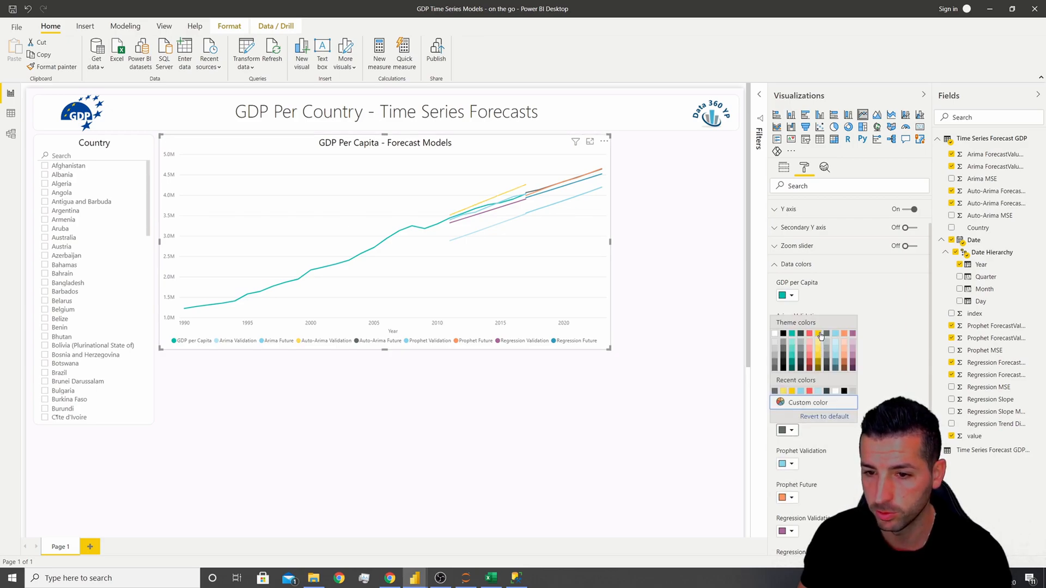
{"action": "left_click", "coordinate": [816, 372]}
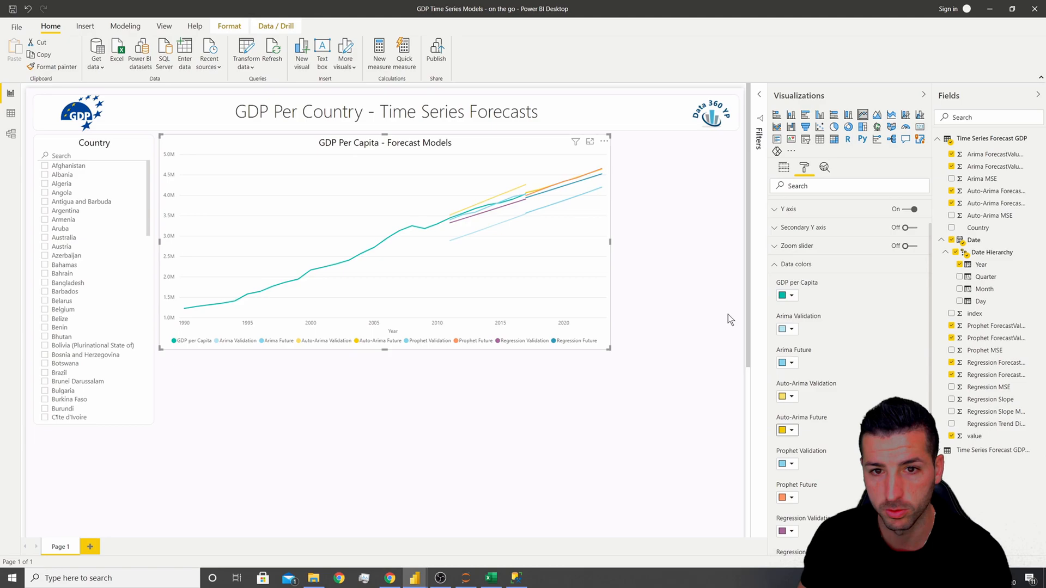
Following the finished report's chart, color the Prophet Validation line light red and the Prophet Future line red
{"action": "scroll", "coordinate": [822, 413], "scroll_direction": "down", "scroll_amount": 1}
{"action": "mouse_move", "coordinate": [428, 581]}
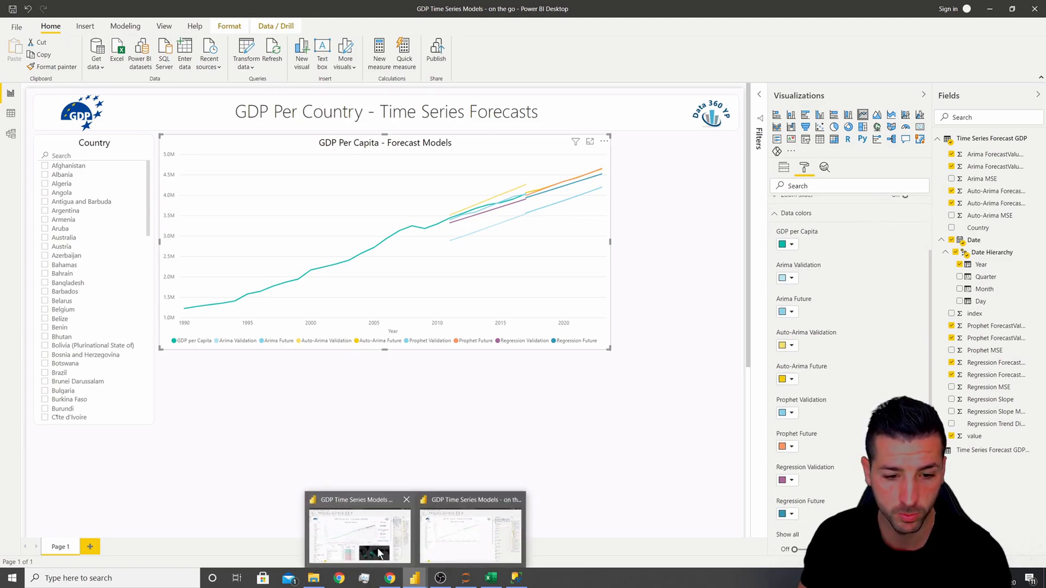
{"action": "left_click", "coordinate": [373, 550]}
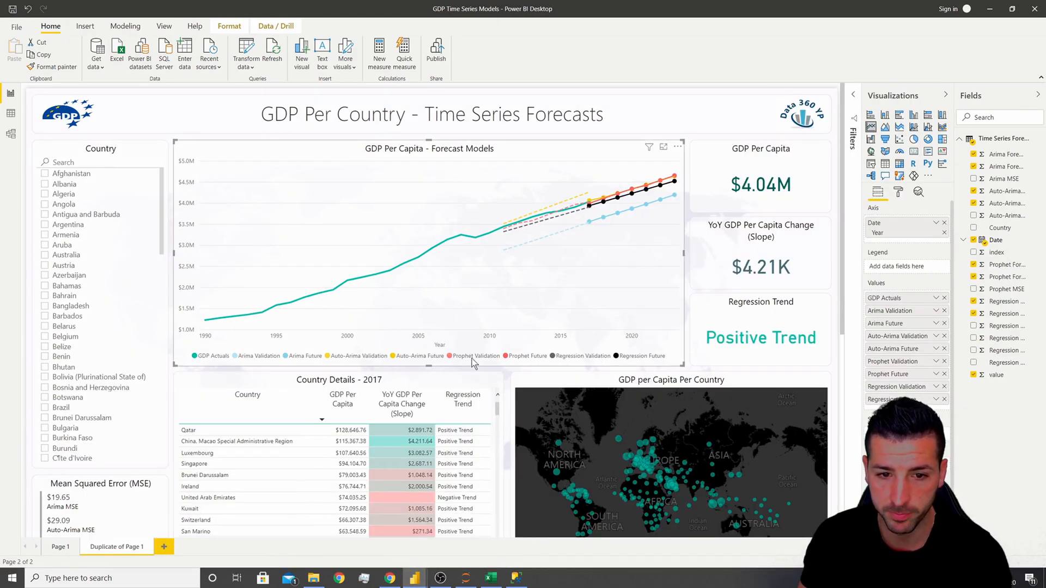
{"action": "mouse_move", "coordinate": [419, 578]}
{"action": "left_click", "coordinate": [439, 544]}
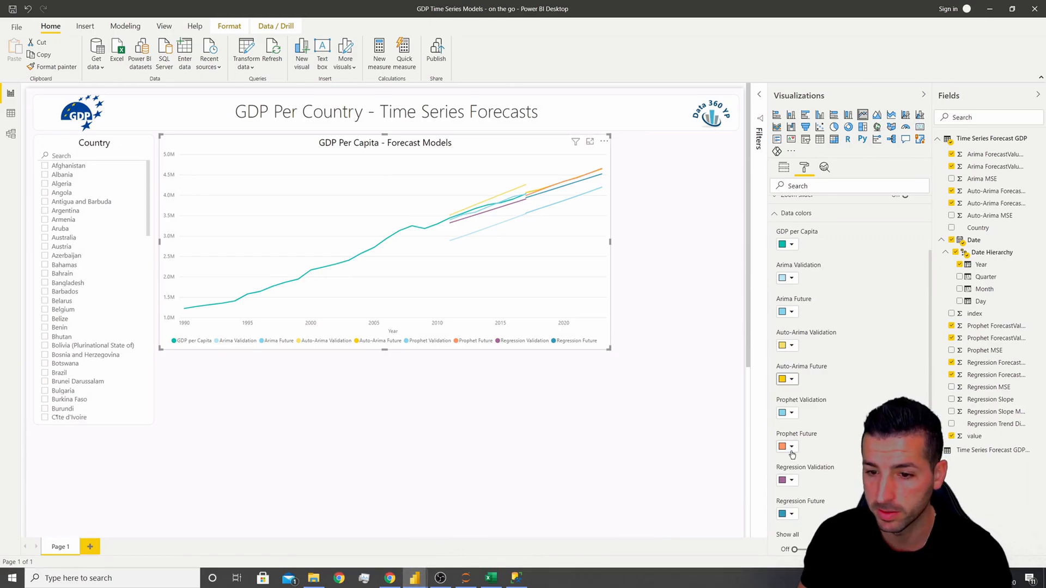
{"action": "scroll", "coordinate": [801, 395], "scroll_direction": "down", "scroll_amount": 1}
{"action": "left_click", "coordinate": [792, 362]}
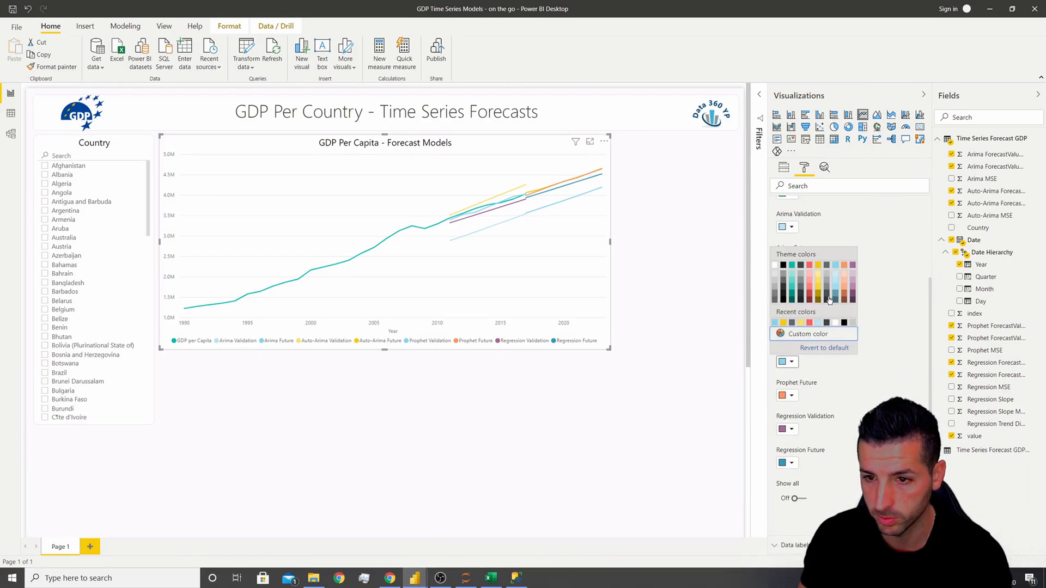
{"action": "left_click", "coordinate": [810, 279]}
{"action": "left_click", "coordinate": [792, 430]}
{"action": "left_click", "coordinate": [793, 430]}
{"action": "left_click", "coordinate": [793, 396]}
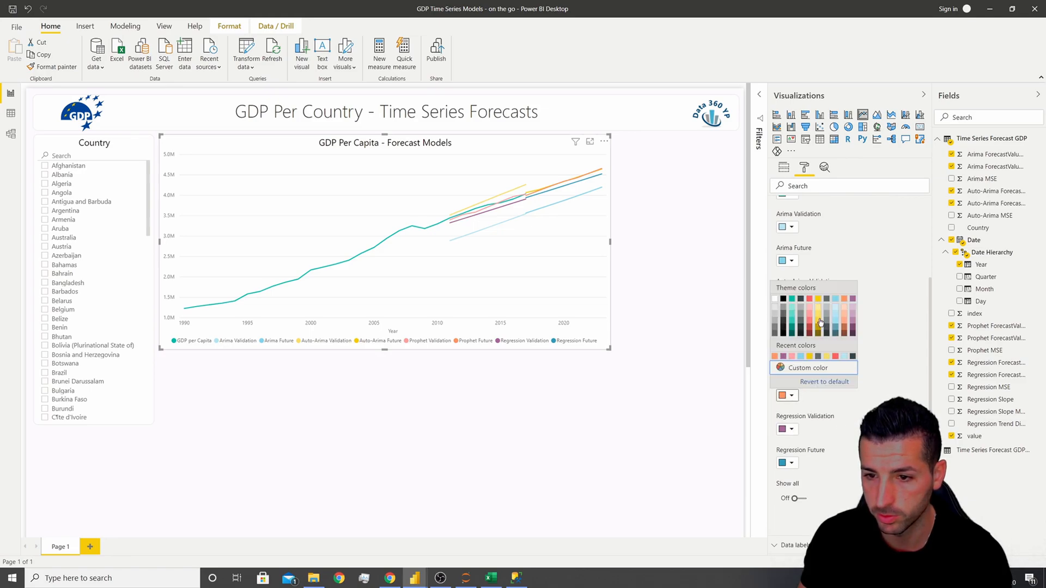
{"action": "left_click", "coordinate": [810, 300]}
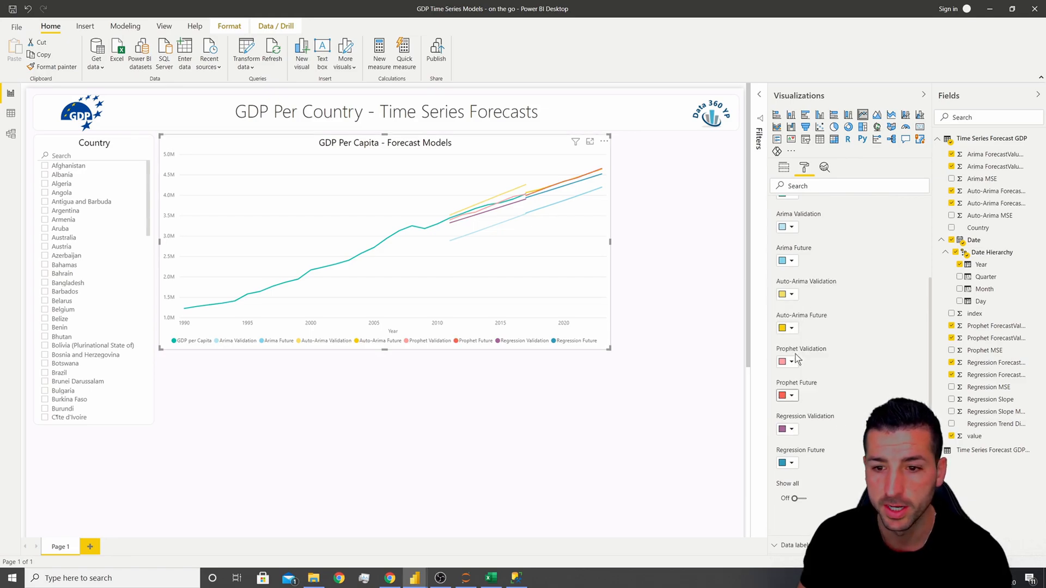
Color the Regression Validation line dark gray and the Regression Future line black, and compare with the finished report's chart
{"action": "left_click", "coordinate": [790, 429]}
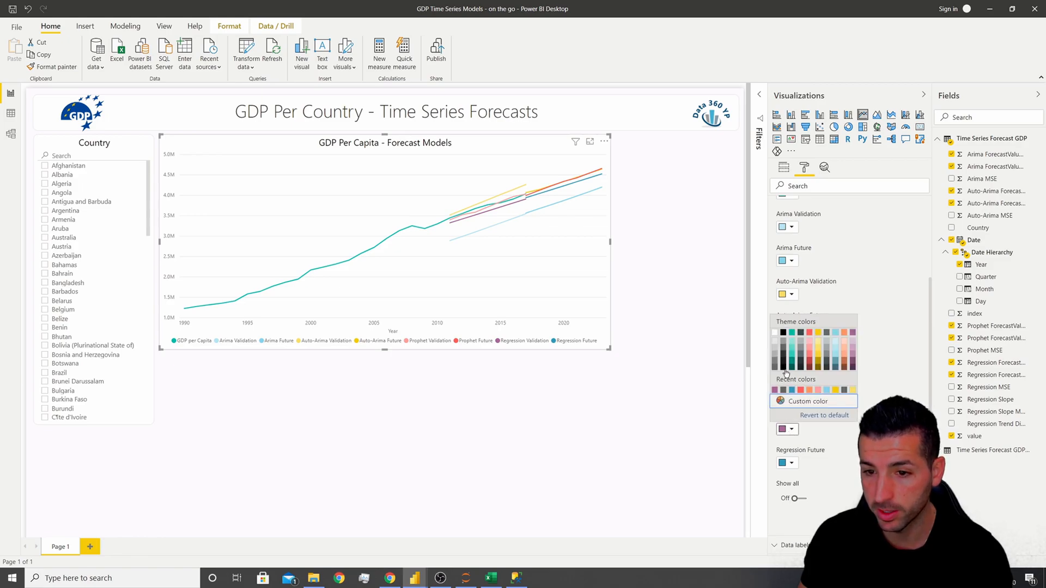
{"action": "left_click", "coordinate": [785, 351]}
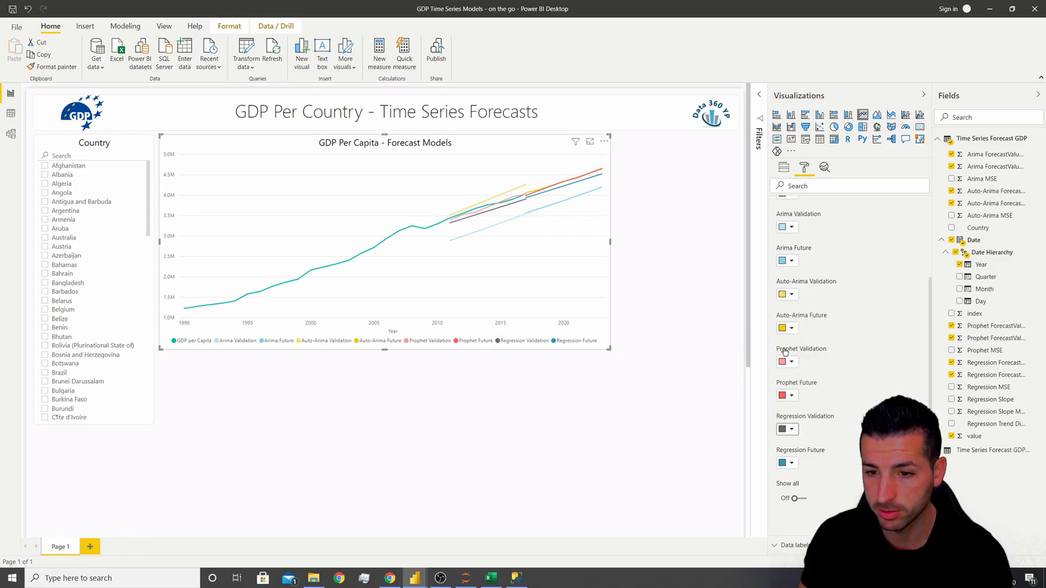
{"action": "left_click", "coordinate": [792, 463]}
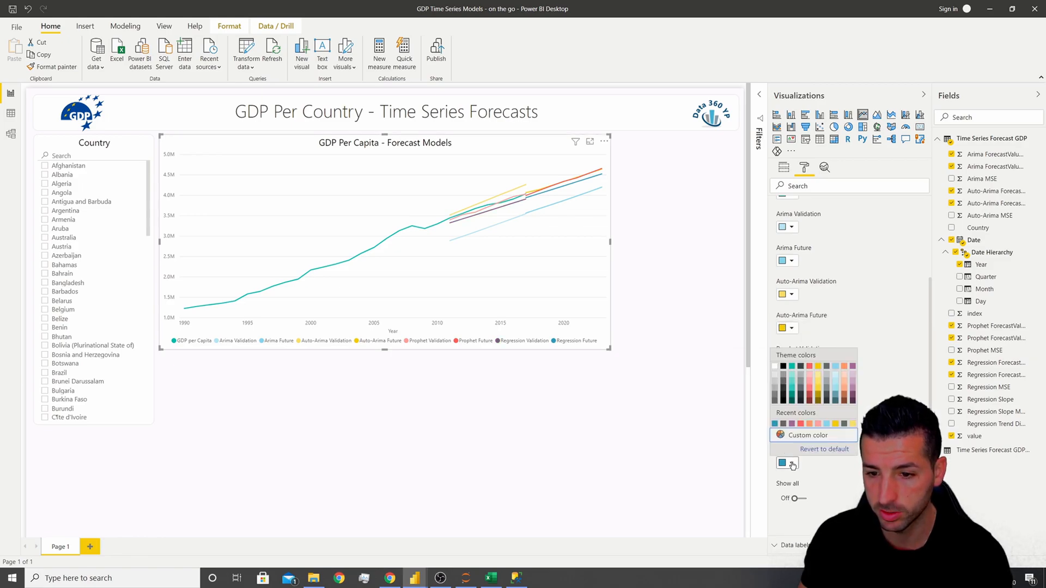
{"action": "left_click", "coordinate": [784, 401]}
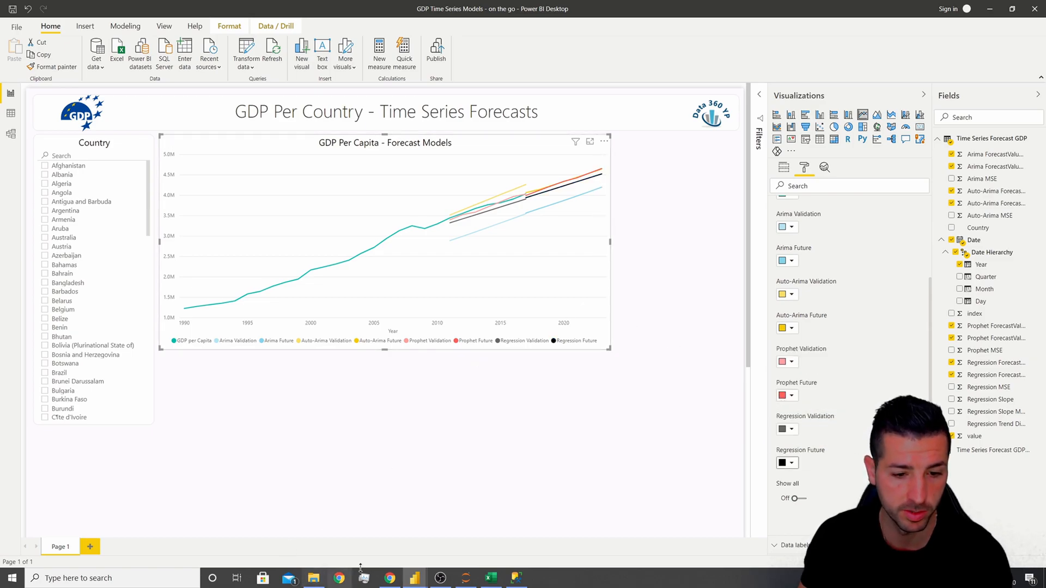
{"action": "mouse_move", "coordinate": [414, 577]}
{"action": "mouse_move", "coordinate": [368, 542]}
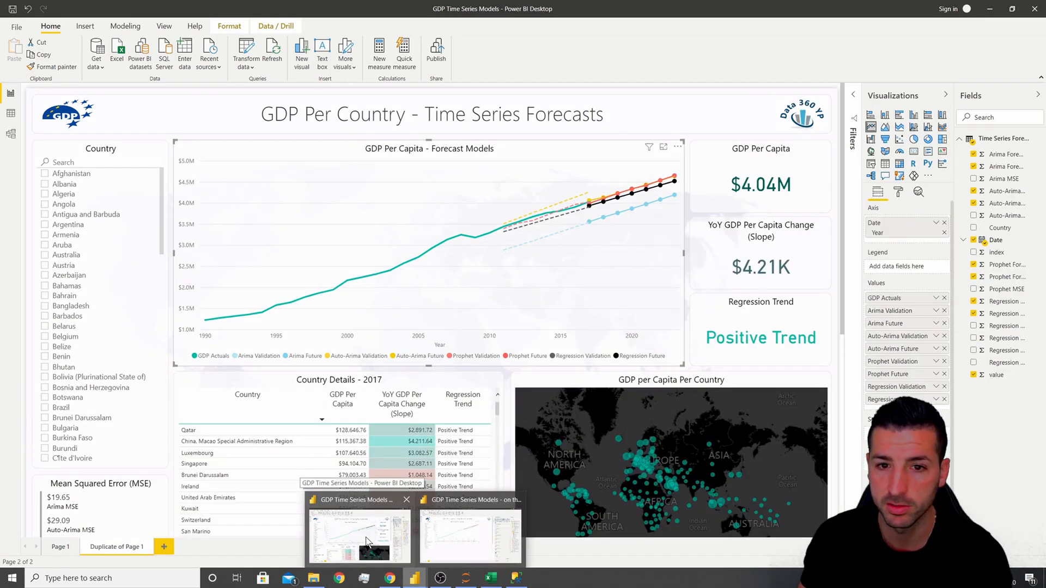
{"action": "left_click", "coordinate": [446, 540]}
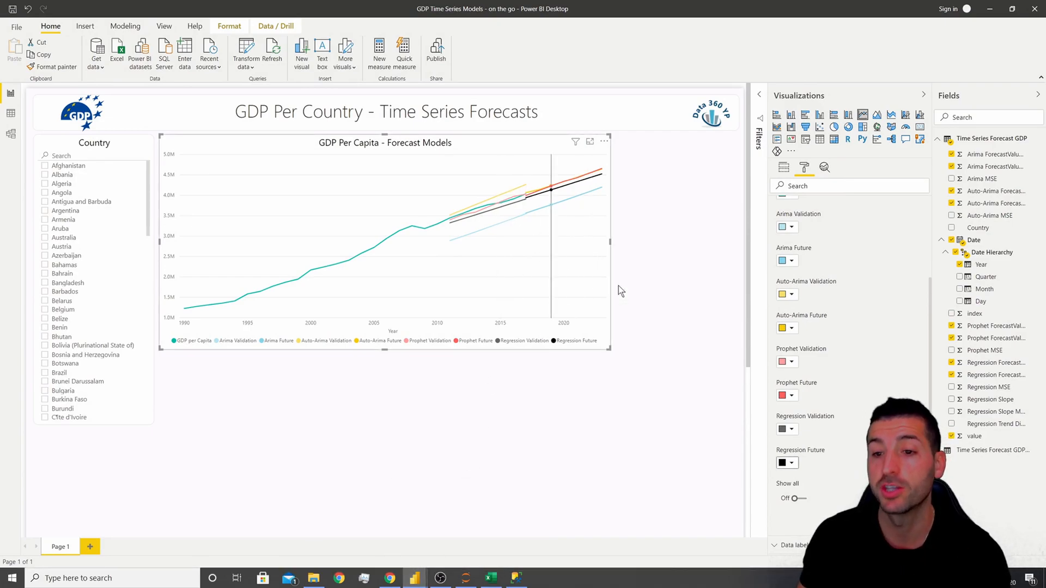
Turn on per-series customization of the chart's line shapes and set the GDP per Capita stroke width to 3
{"action": "scroll", "coordinate": [857, 430], "scroll_direction": "down", "scroll_amount": 4}
{"action": "scroll", "coordinate": [832, 368], "scroll_direction": "up", "scroll_amount": 6}
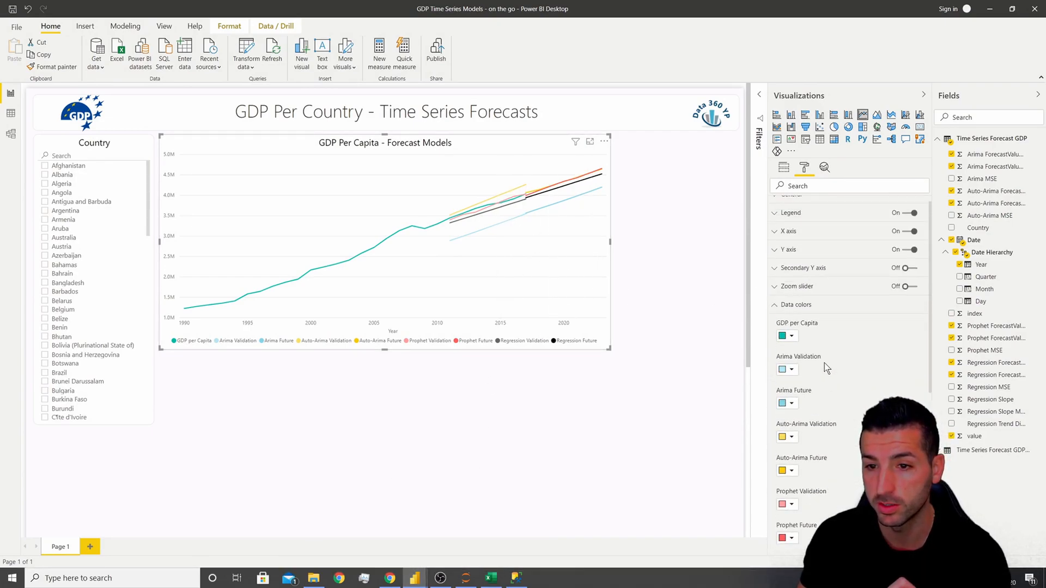
{"action": "left_click", "coordinate": [796, 305]}
{"action": "left_click", "coordinate": [799, 351]}
{"action": "left_click", "coordinate": [798, 400]}
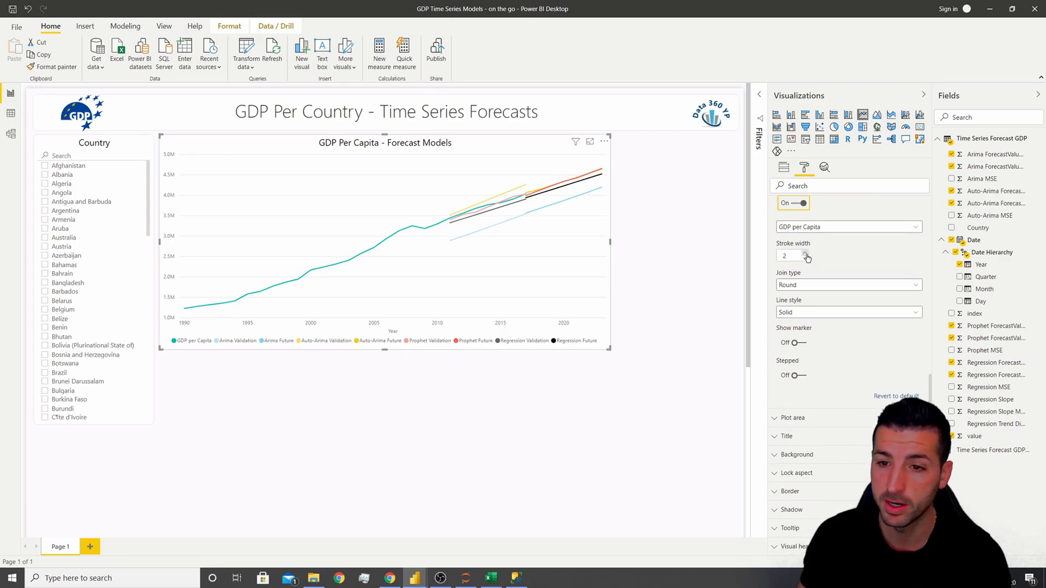
{"action": "left_click", "coordinate": [805, 253]}
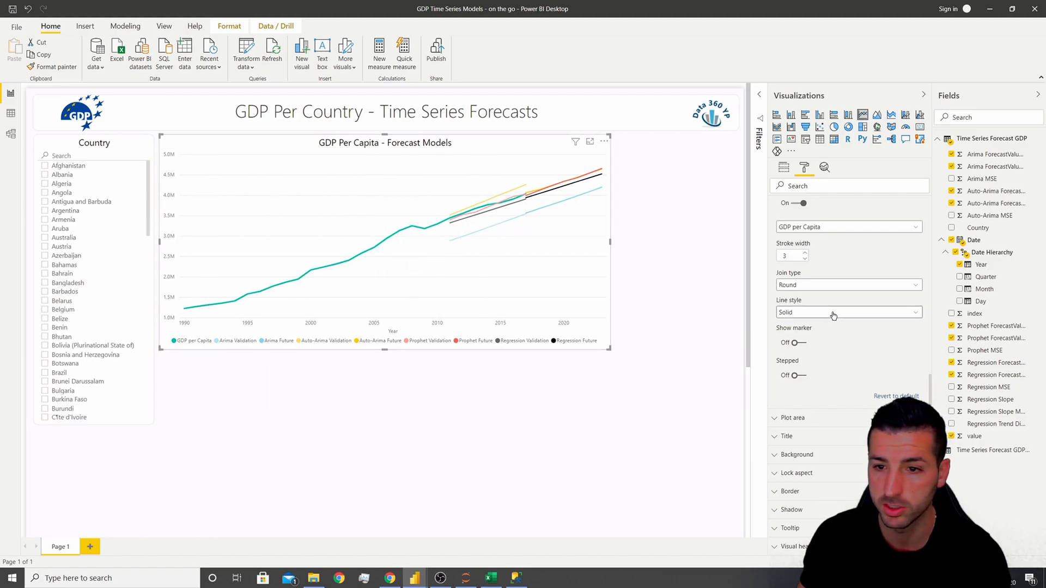
Set the line style of the Arima Validation and Auto-Arima Validation series to Dashed
{"action": "left_click", "coordinate": [836, 228]}
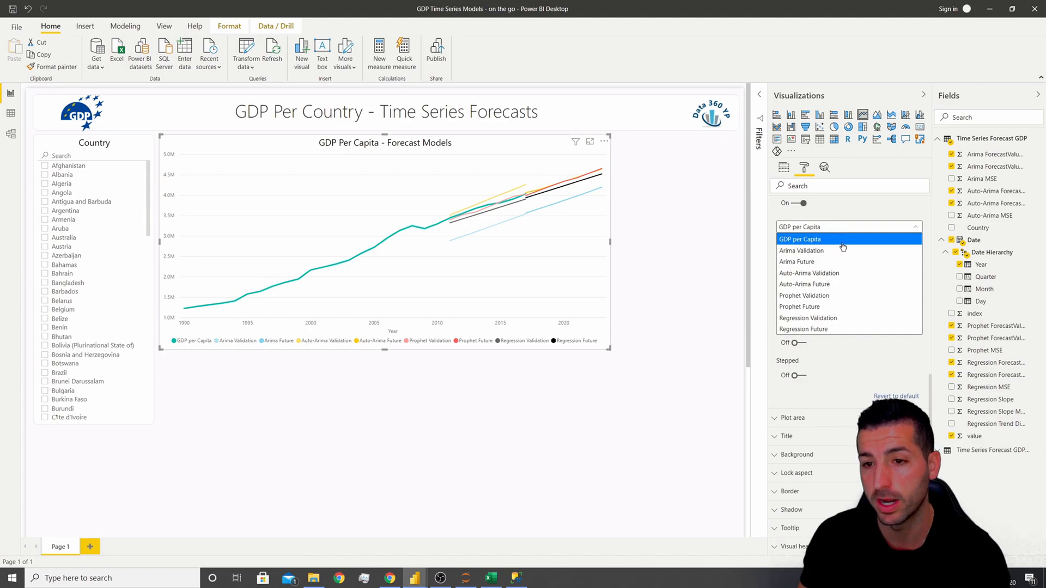
{"action": "left_click", "coordinate": [842, 251]}
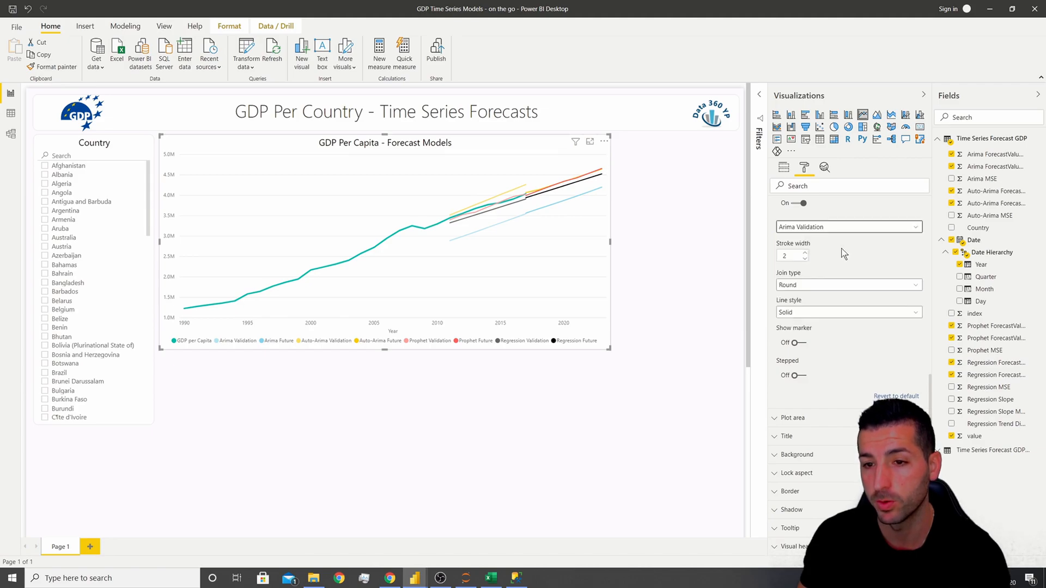
{"action": "left_click", "coordinate": [805, 314]}
{"action": "left_click", "coordinate": [790, 324]}
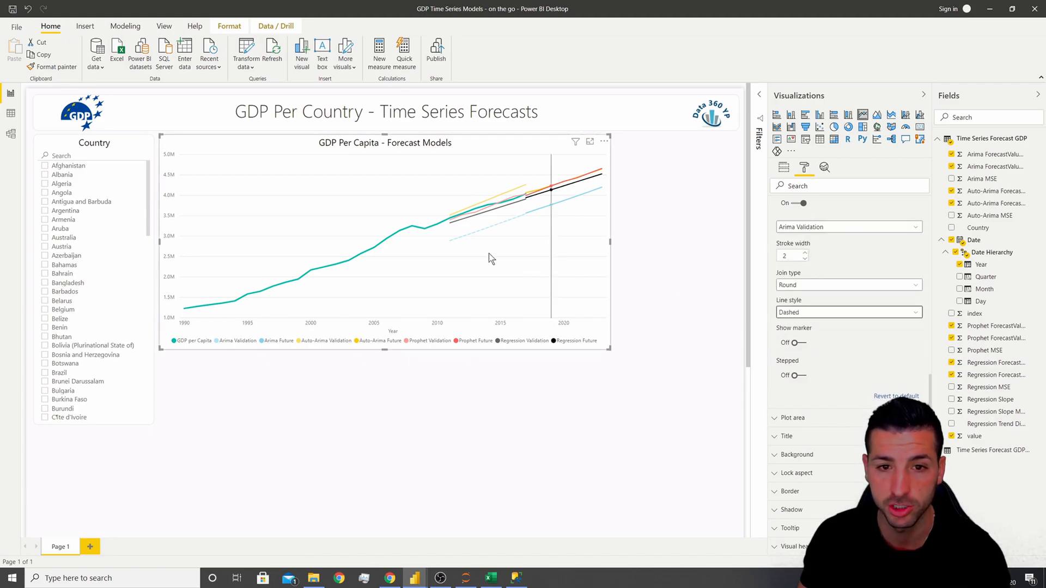
{"action": "left_click", "coordinate": [817, 227]}
{"action": "left_click", "coordinate": [828, 274]}
{"action": "left_click", "coordinate": [809, 313]}
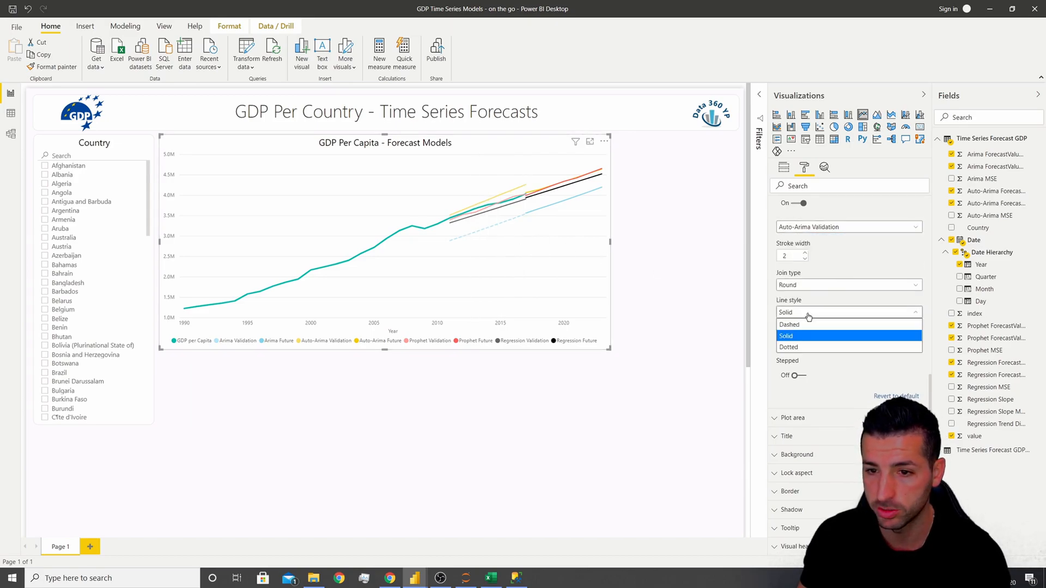
{"action": "left_click", "coordinate": [802, 327]}
Set the line style of the Prophet Validation and Regression Validation series to Dashed
{"action": "left_click", "coordinate": [812, 226]}
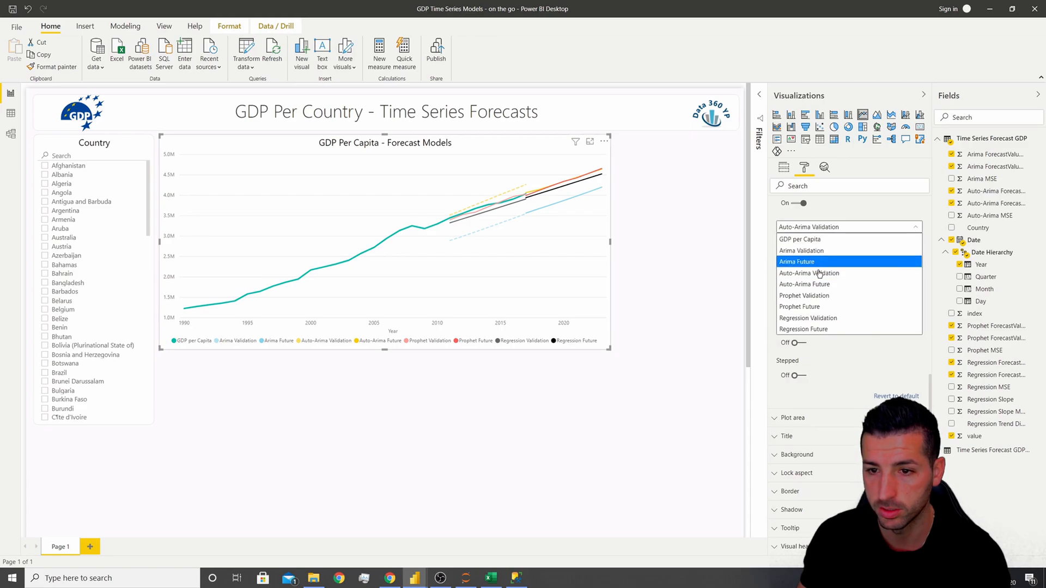
{"action": "left_click", "coordinate": [819, 295]}
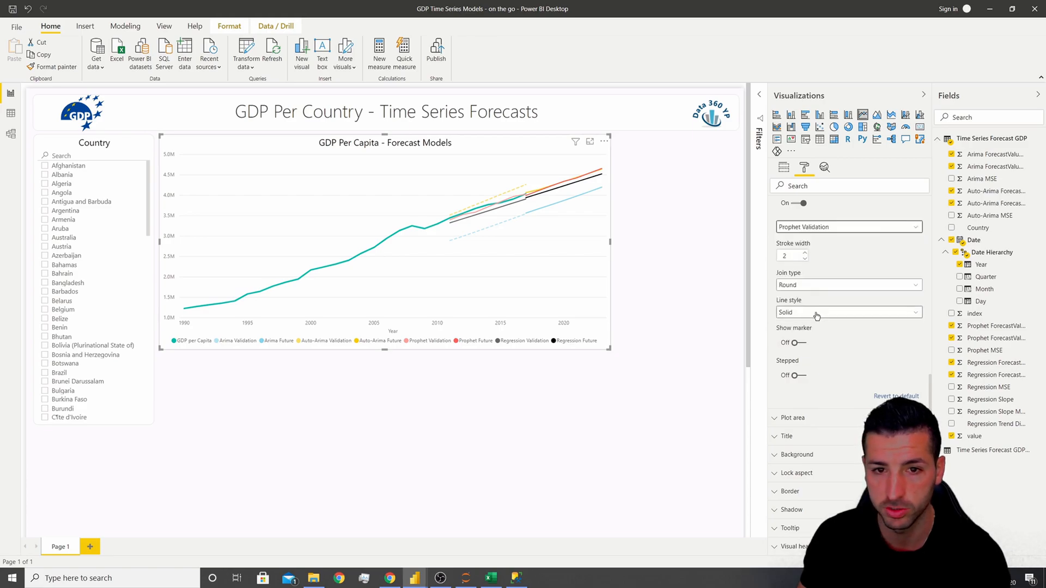
{"action": "left_click", "coordinate": [816, 314]}
{"action": "left_click", "coordinate": [808, 326]}
{"action": "left_click", "coordinate": [802, 228]}
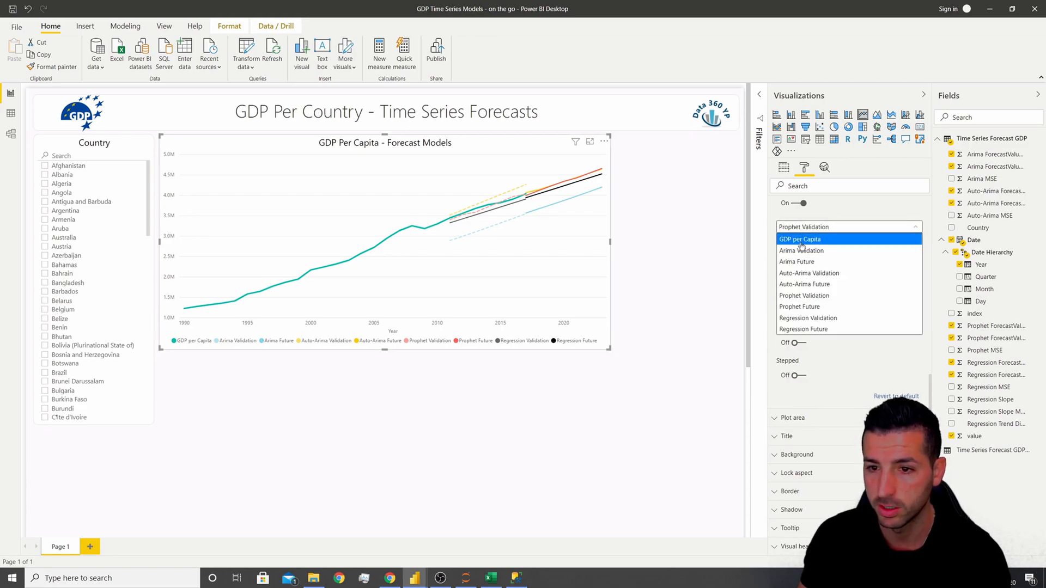
{"action": "left_click", "coordinate": [807, 319]}
{"action": "left_click", "coordinate": [817, 313]}
{"action": "left_click", "coordinate": [809, 326]}
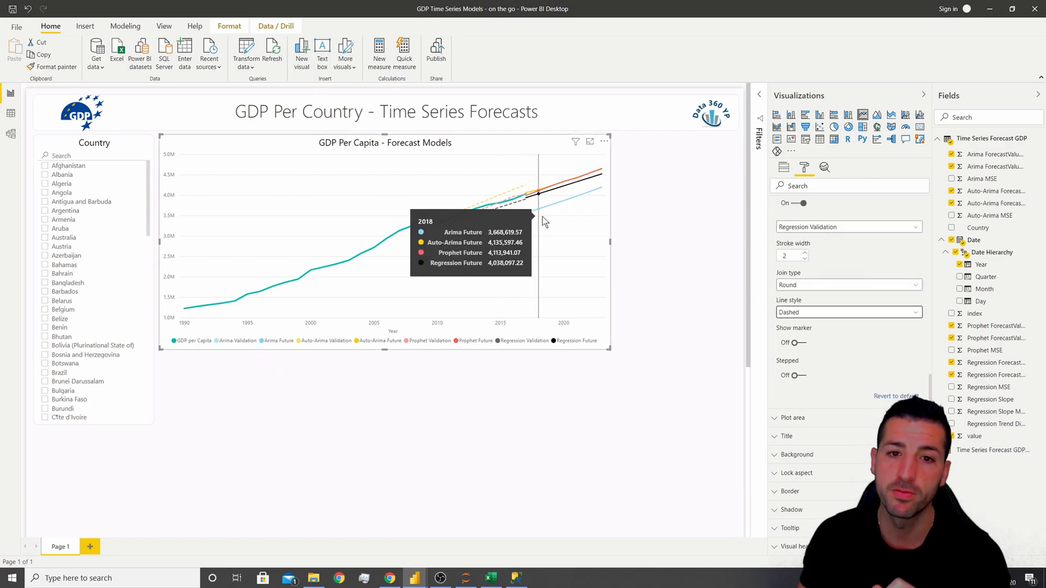
Turn on markers for the Arima Future series, using the finished report's forecast chart as reference
{"action": "left_click", "coordinate": [827, 227]}
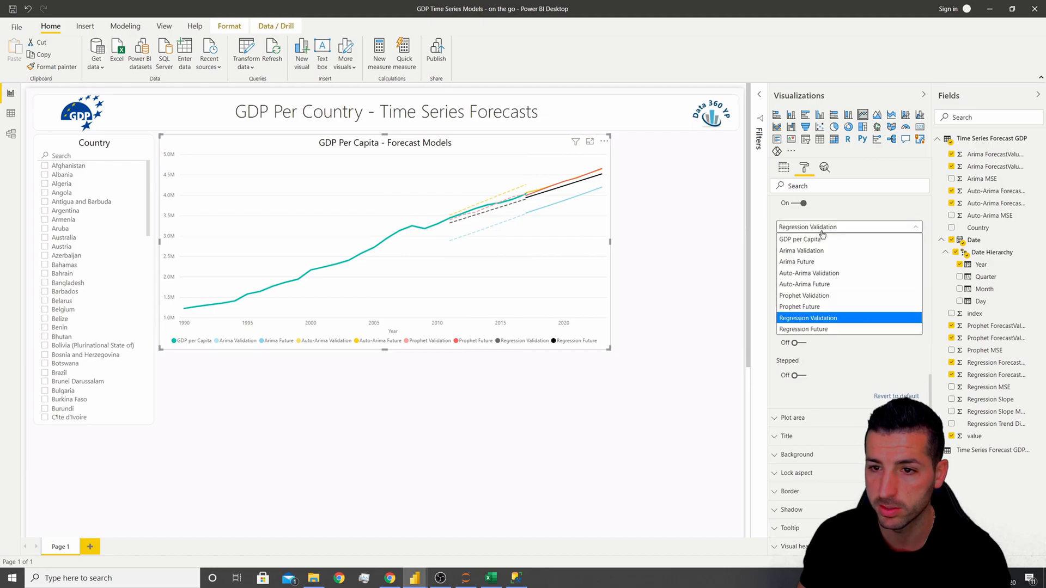
{"action": "left_click", "coordinate": [825, 260]}
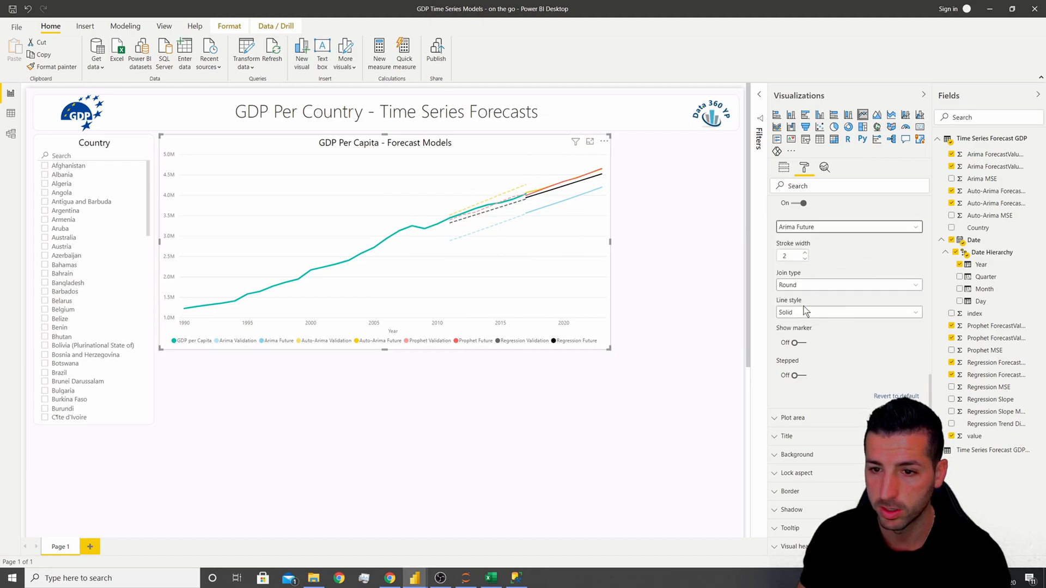
{"action": "left_click", "coordinate": [400, 582]}
{"action": "left_click", "coordinate": [412, 580]}
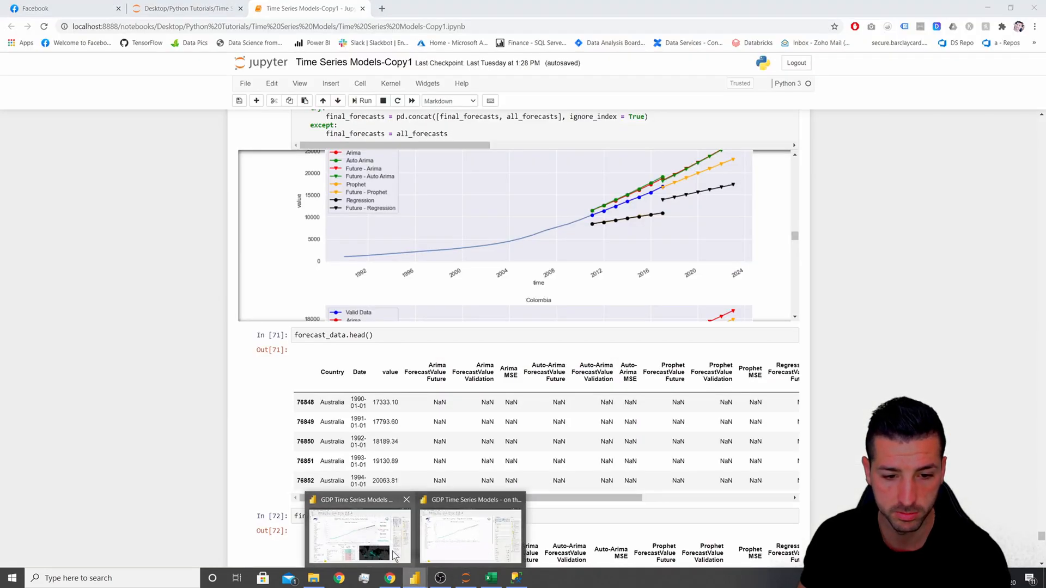
{"action": "left_click", "coordinate": [389, 537]}
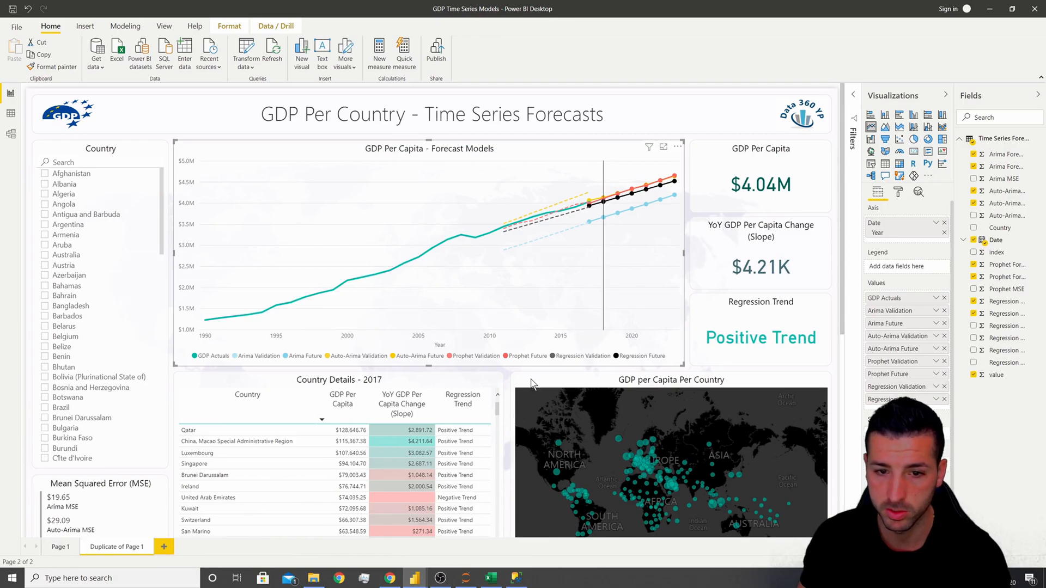
{"action": "mouse_move", "coordinate": [414, 582]}
{"action": "left_click", "coordinate": [482, 521]}
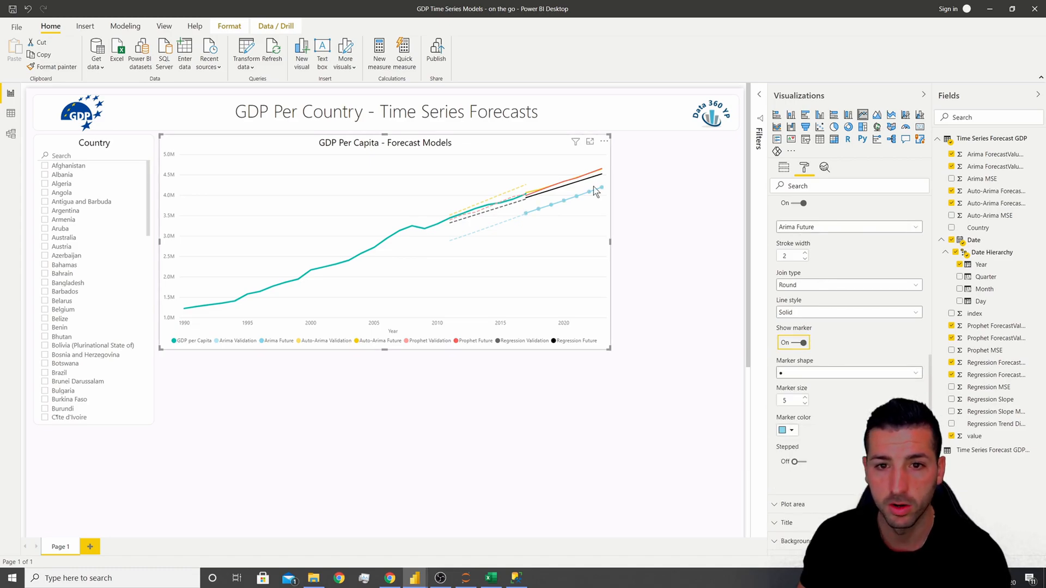
Turn on markers for the Auto-Arima Future and Prophet Future series in the forecast chart
{"action": "left_click", "coordinate": [810, 226]}
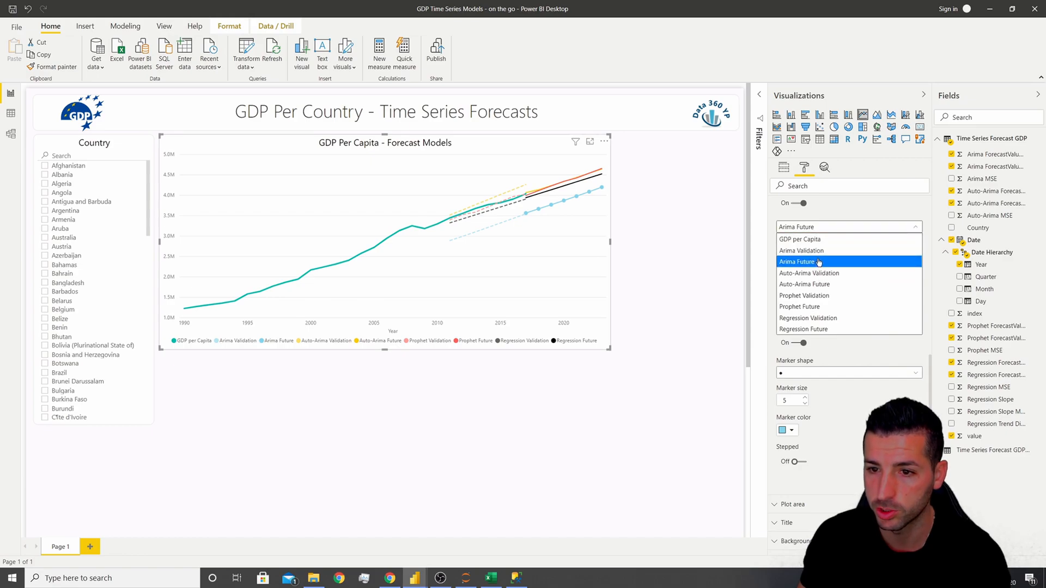
{"action": "left_click", "coordinate": [825, 284]}
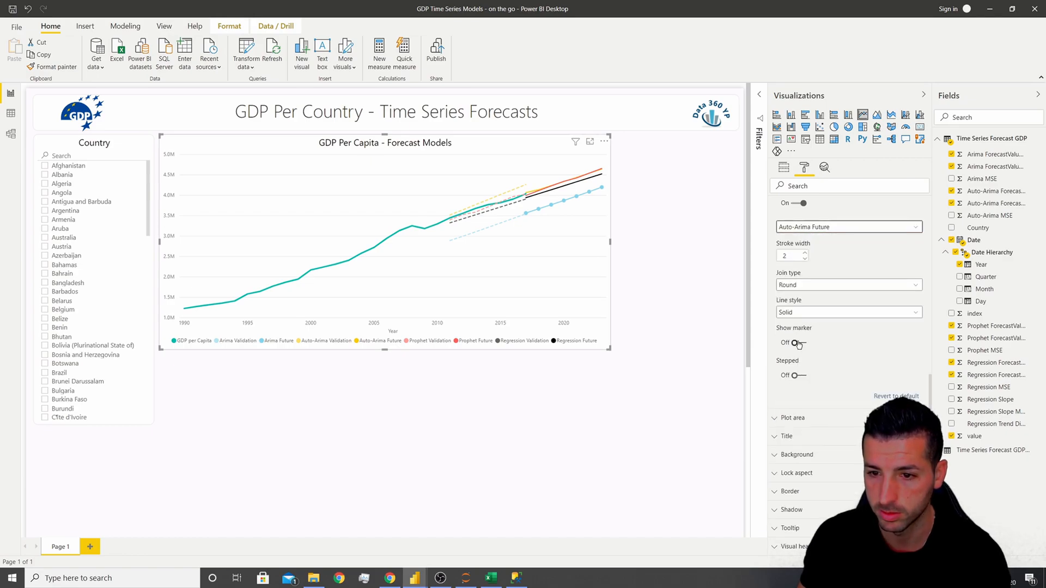
{"action": "left_click", "coordinate": [797, 343]}
{"action": "left_click", "coordinate": [823, 229]}
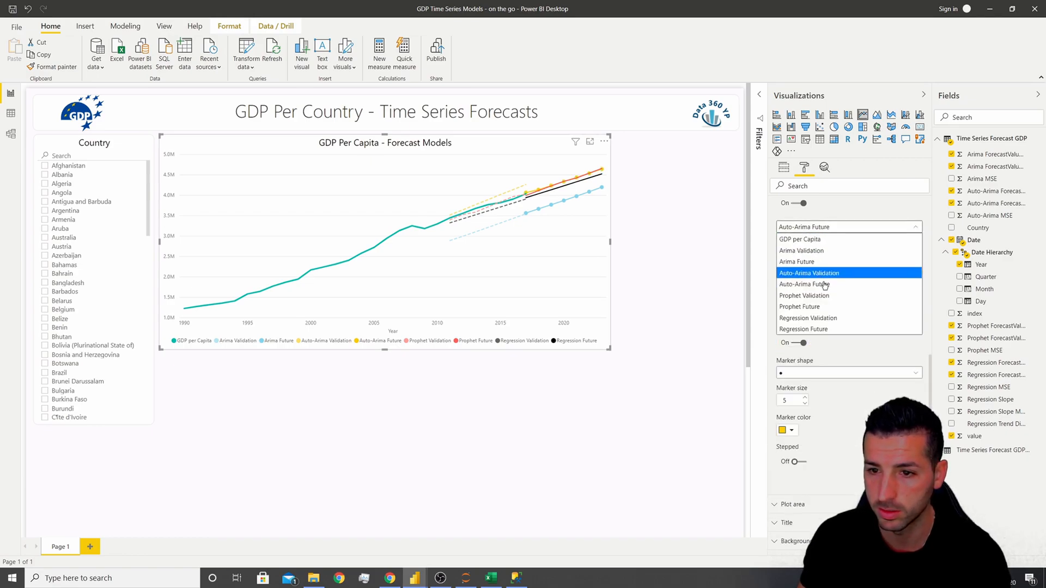
{"action": "left_click", "coordinate": [816, 303]}
{"action": "left_click", "coordinate": [796, 343]}
Turn on markers for the Regression Future series and compare the chart with the finished report's version
{"action": "left_click", "coordinate": [802, 228]}
{"action": "left_click", "coordinate": [808, 265]}
{"action": "left_click", "coordinate": [799, 343]}
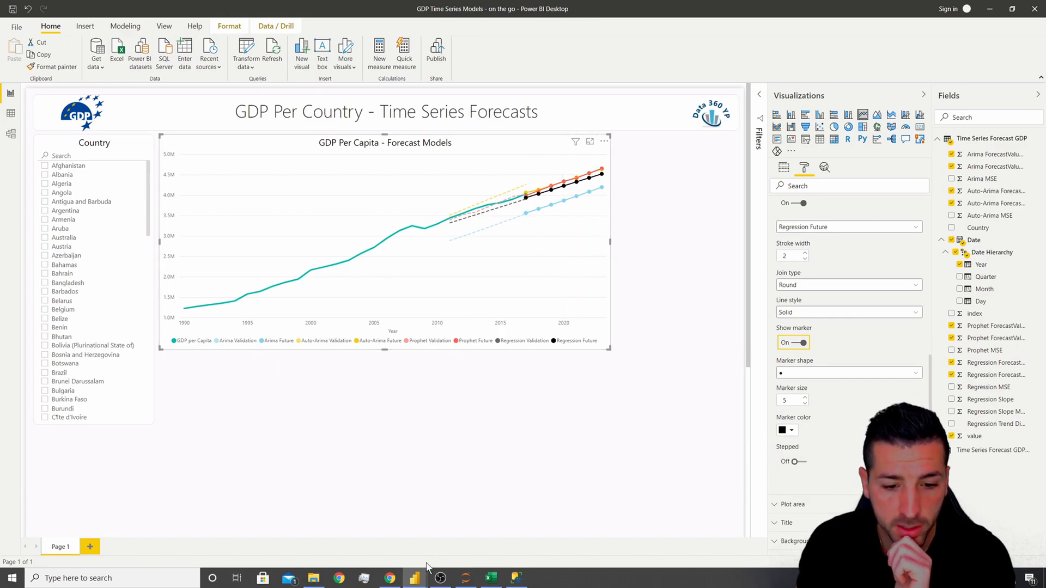
{"action": "left_click", "coordinate": [471, 531]}
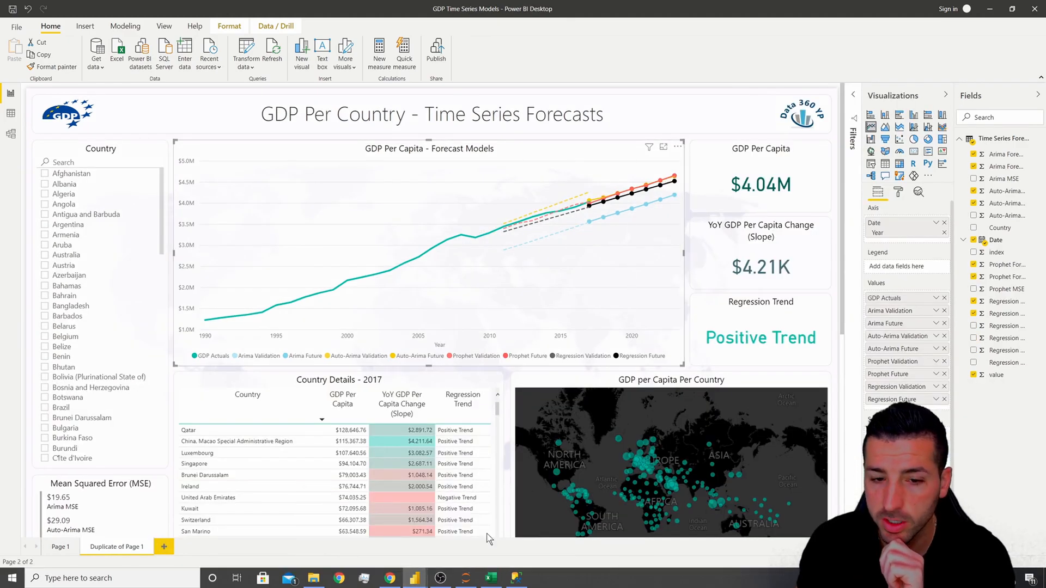
{"action": "left_click", "coordinate": [360, 531]}
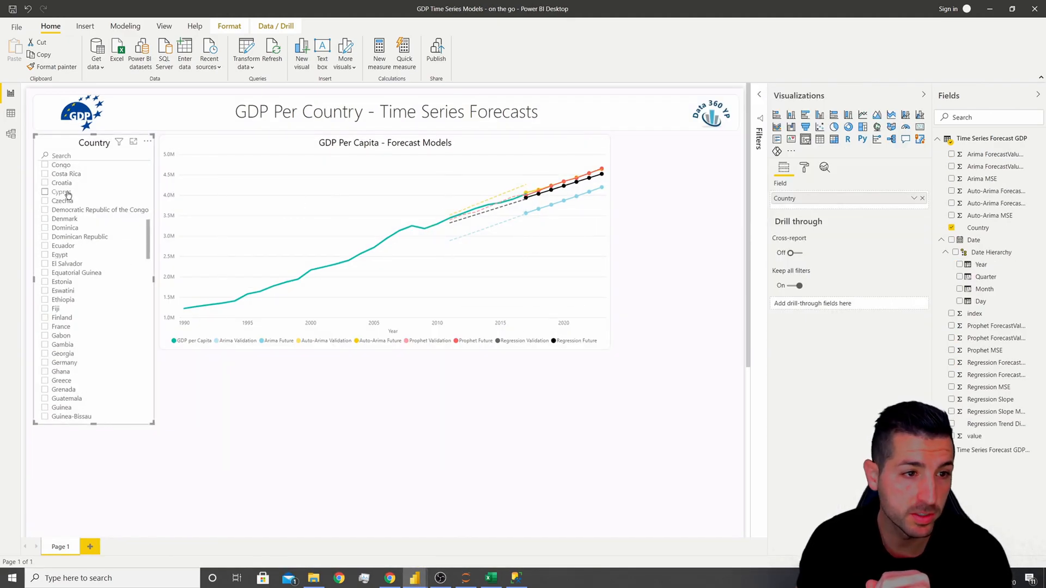
Examine how the forecast lines respond to filtering by individual countries such as Czechia, Ecuador, Egypt, Finland, France, Greece and Germany
{"action": "left_click", "coordinate": [46, 192]}
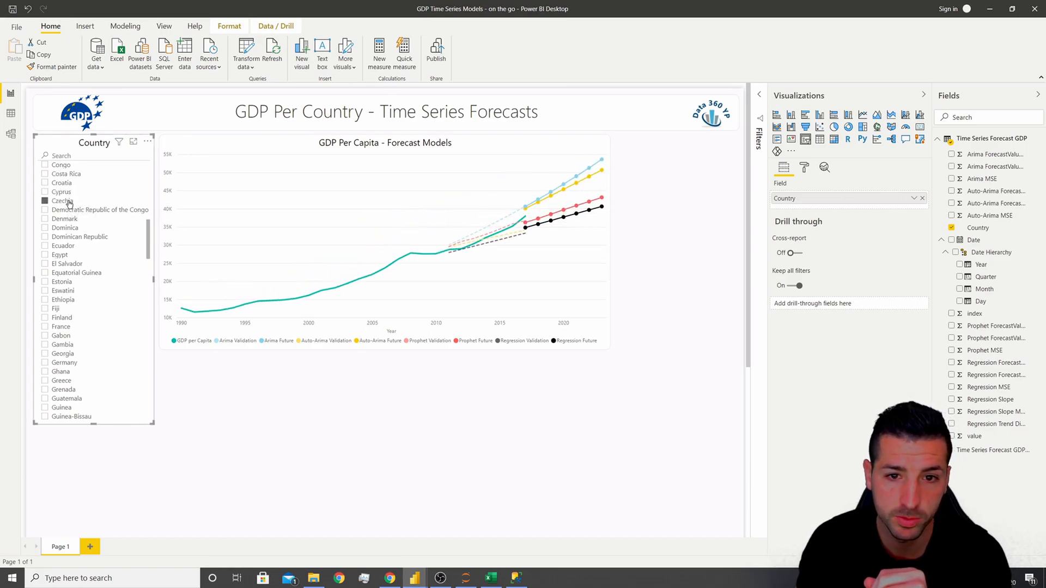
{"action": "left_click", "coordinate": [70, 247]}
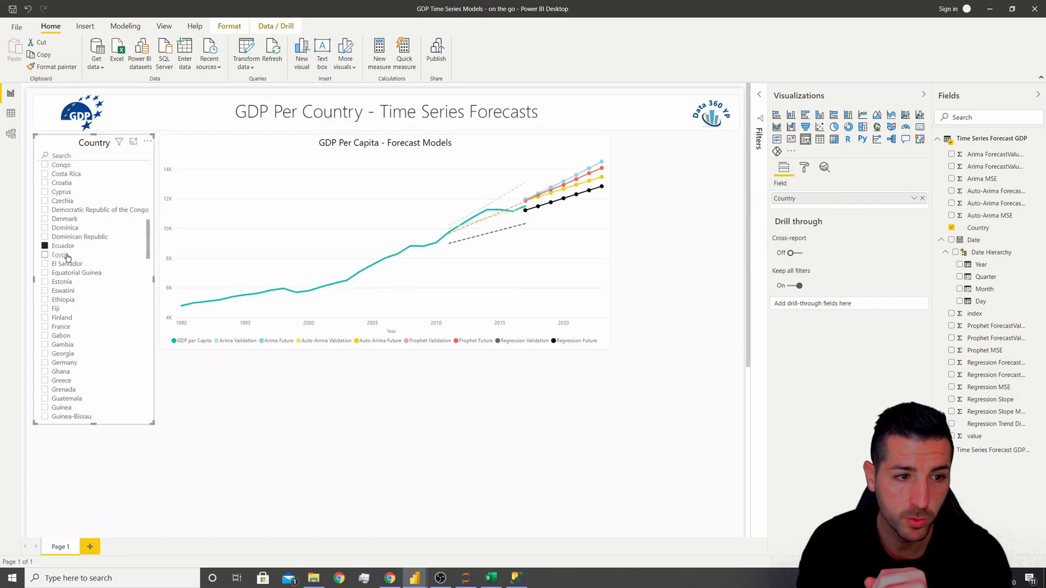
{"action": "left_click", "coordinate": [66, 258]}
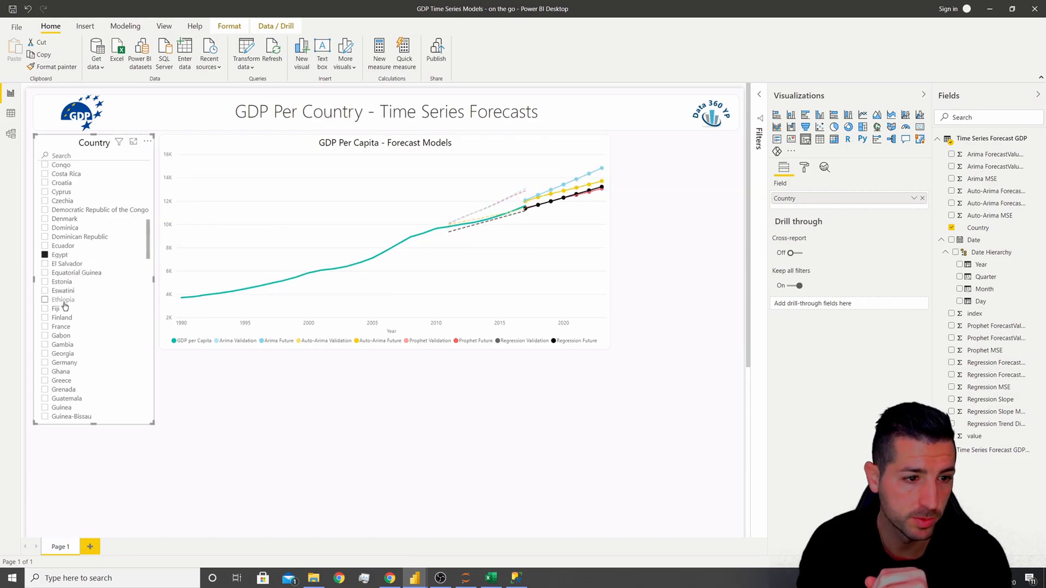
{"action": "left_click", "coordinate": [61, 317]}
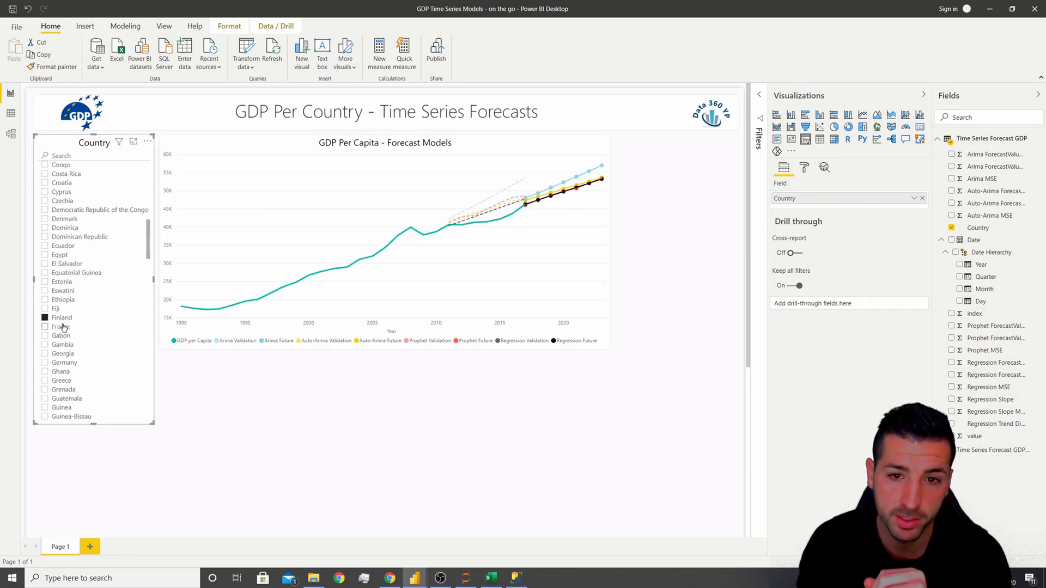
{"action": "left_click", "coordinate": [61, 328]}
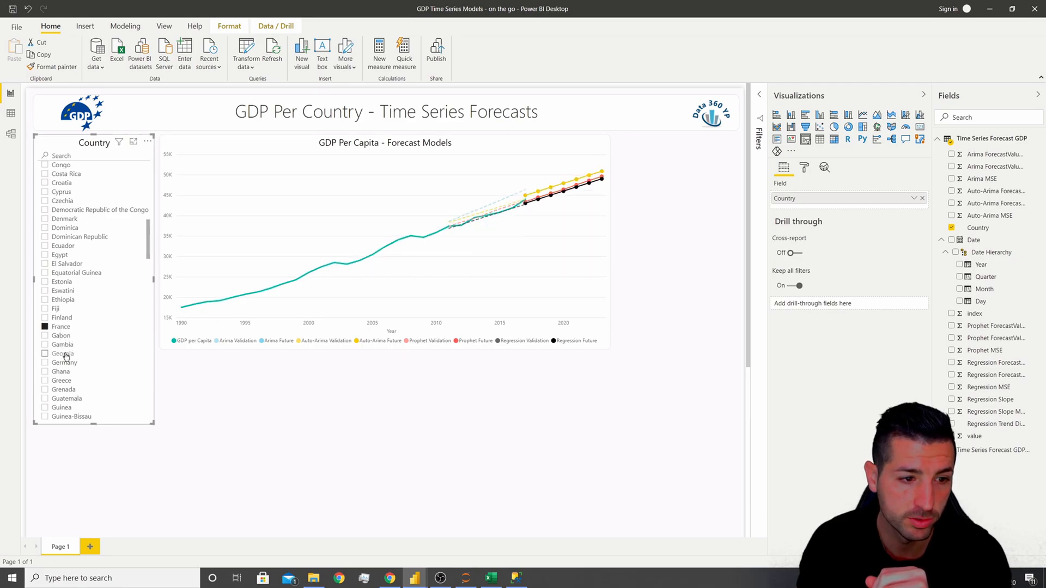
{"action": "left_click", "coordinate": [64, 355]}
{"action": "left_click", "coordinate": [64, 364]}
{"action": "left_click", "coordinate": [64, 382]}
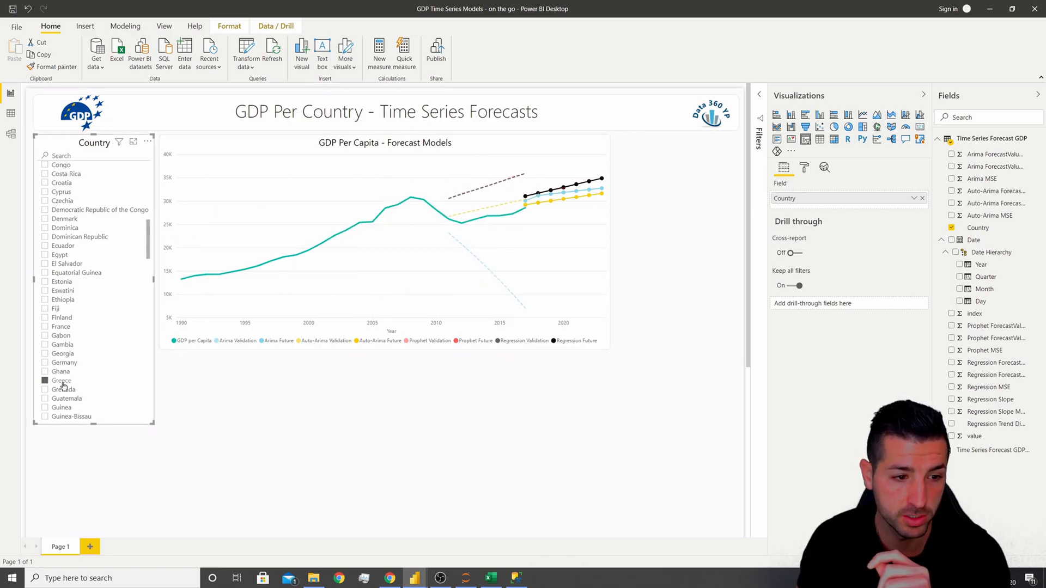
{"action": "left_click", "coordinate": [64, 363]}
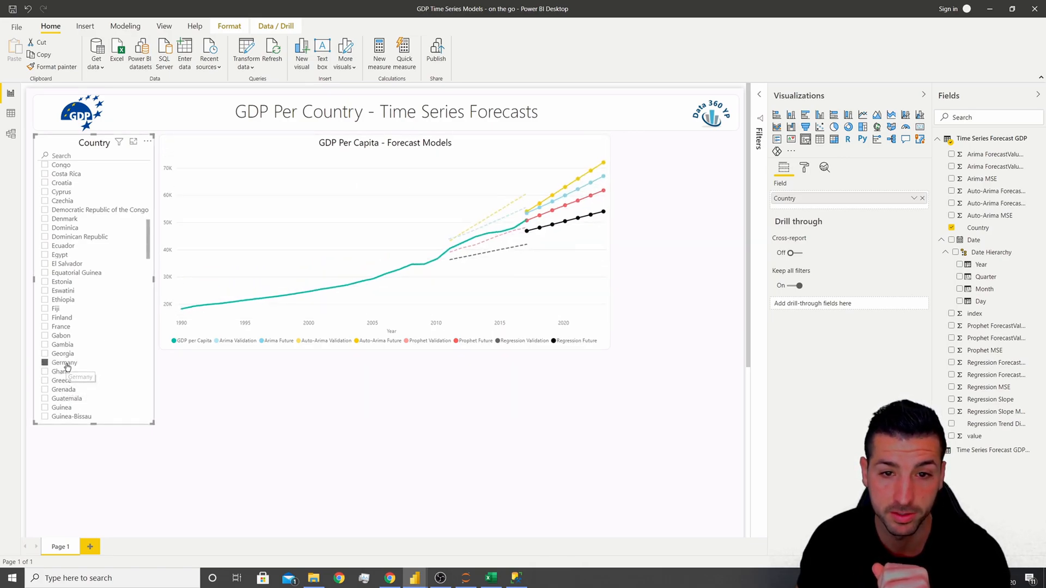
{"action": "left_click", "coordinate": [503, 456]}
Add a Card visual beside the forecast chart beneath the Data 360 YP logo, using the finished report's GDP Per Capita card as reference
{"action": "mouse_move", "coordinate": [420, 577]}
{"action": "left_click", "coordinate": [471, 529]}
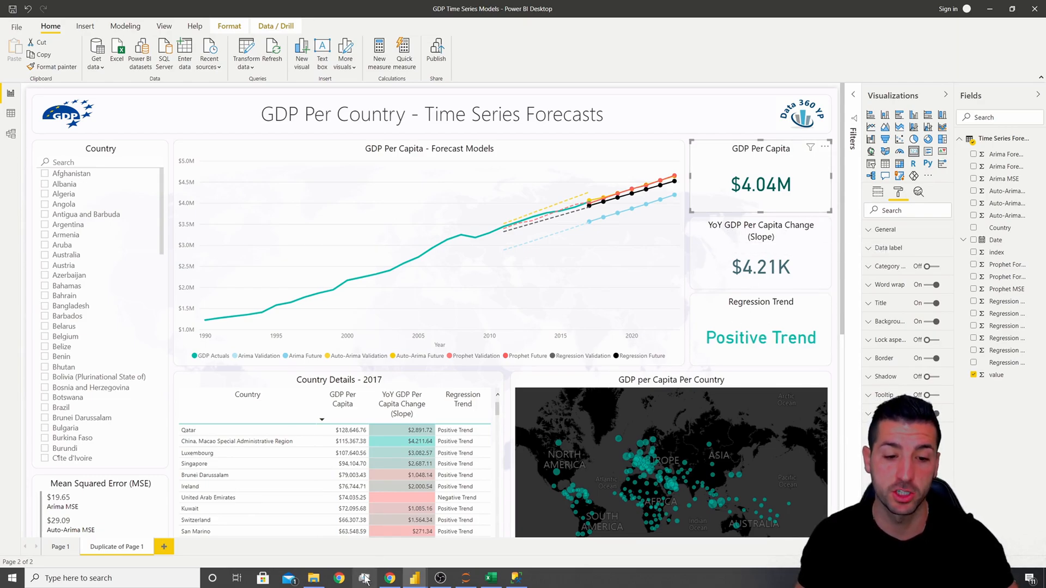
{"action": "mouse_move", "coordinate": [414, 581]}
{"action": "left_click", "coordinate": [447, 527]}
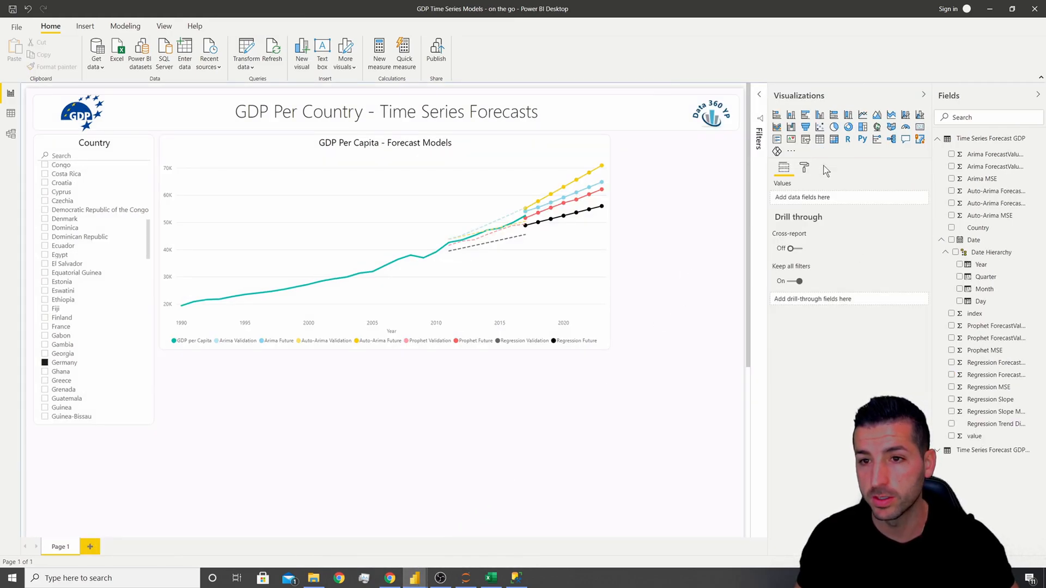
{"action": "left_click_drag", "start_coordinate": [768, 244], "coordinate": [813, 245]}
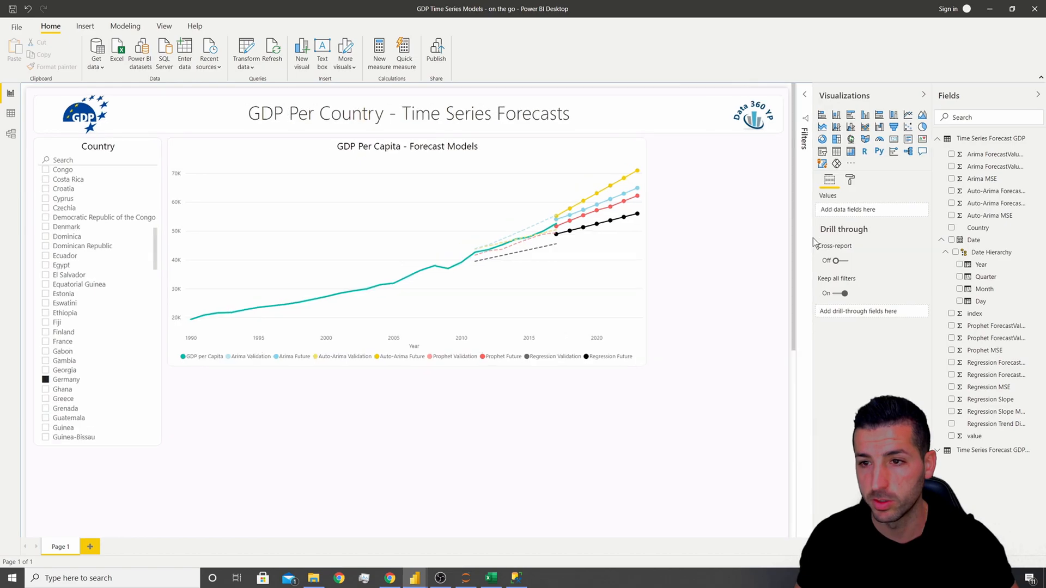
{"action": "left_click", "coordinate": [894, 139]}
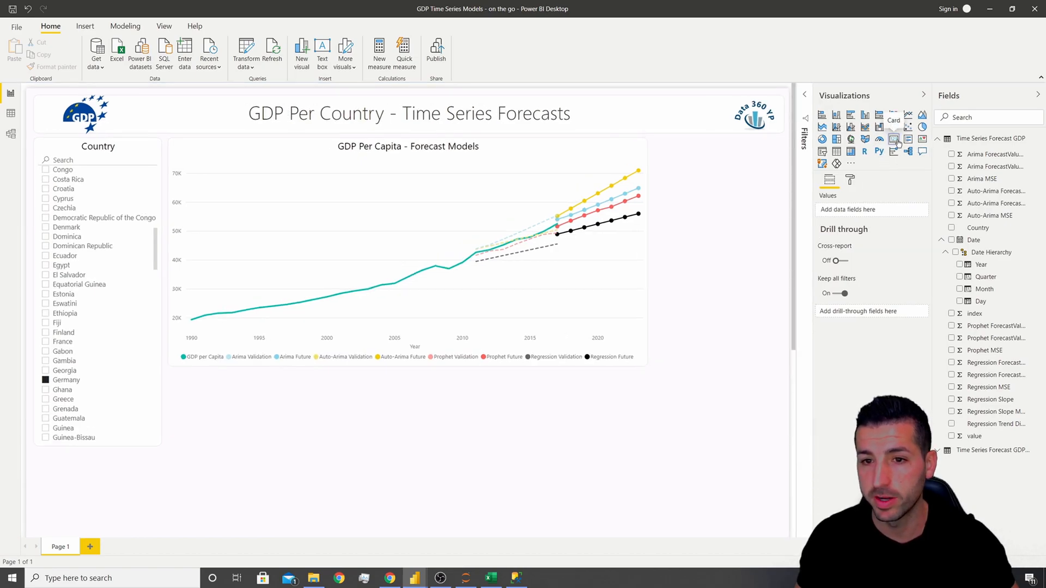
{"action": "left_click_drag", "start_coordinate": [159, 535], "coordinate": [158, 294]}
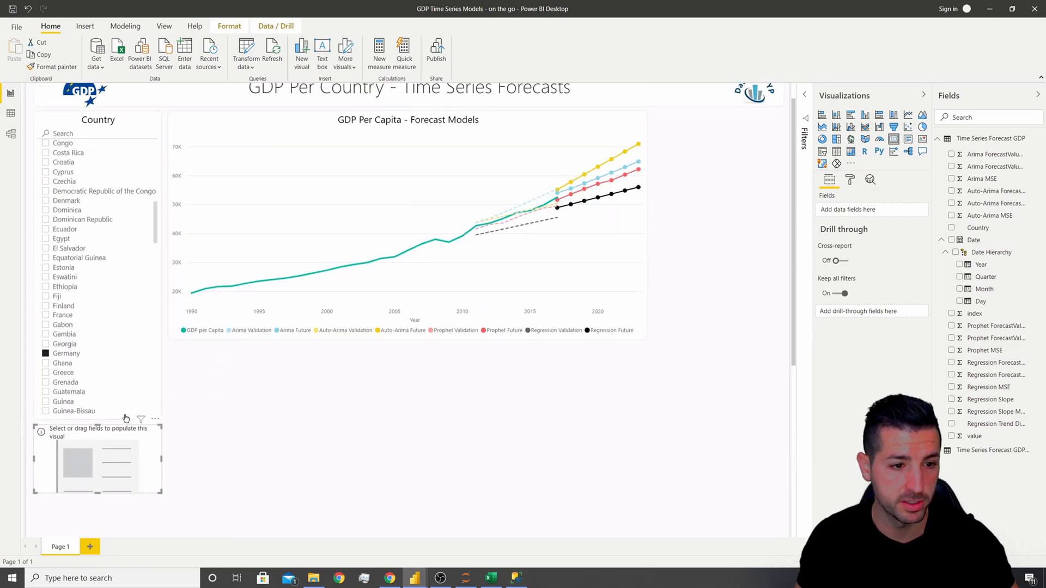
{"action": "left_click_drag", "start_coordinate": [116, 446], "coordinate": [757, 138]}
Copy the Country slicer's formatting onto the new card and assign the value field to it
{"action": "left_click", "coordinate": [79, 132]}
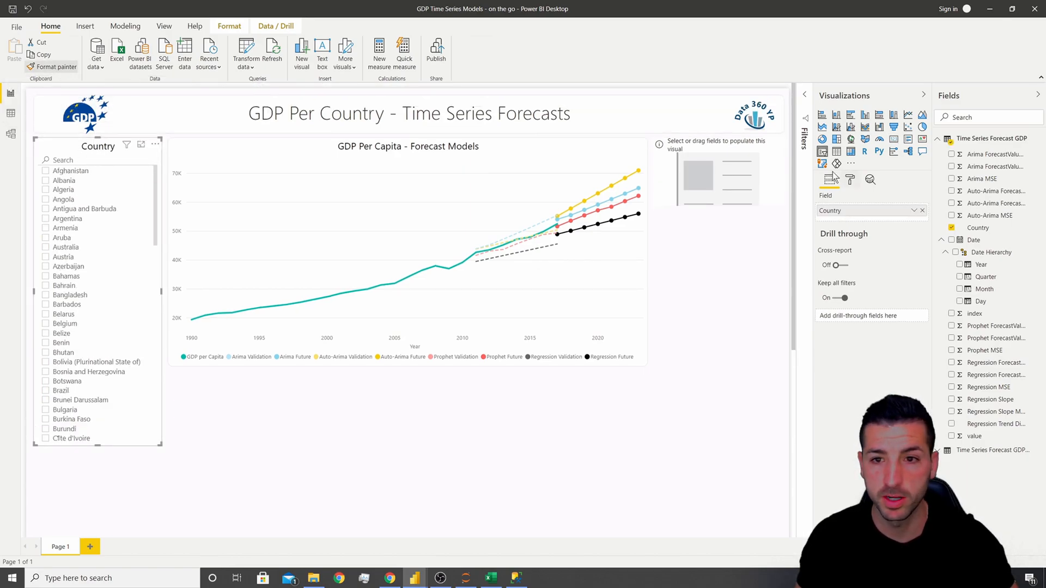
{"action": "left_click", "coordinate": [705, 145]}
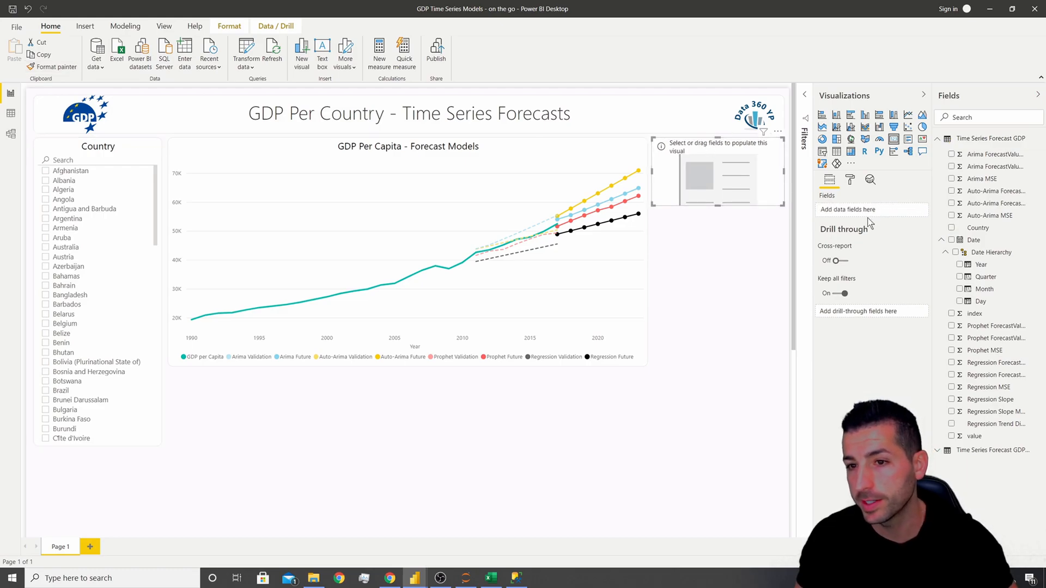
{"action": "left_click_drag", "start_coordinate": [938, 370], "coordinate": [860, 214]}
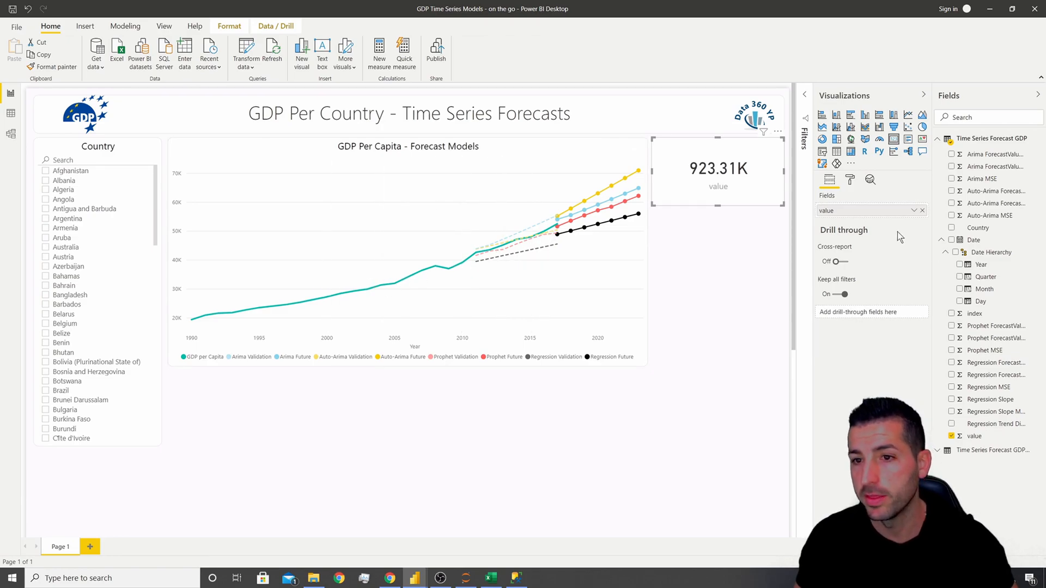
Set the card's title text to GDP Per Capita, copied from the matching card in the finished report
{"action": "left_click", "coordinate": [852, 185]}
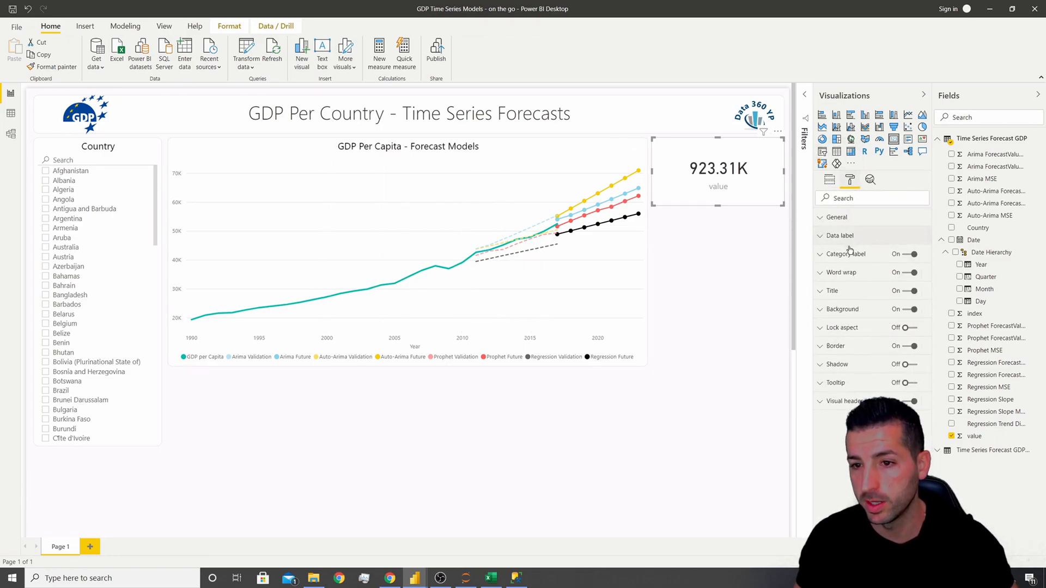
{"action": "left_click", "coordinate": [846, 295]}
{"action": "mouse_move", "coordinate": [420, 579]}
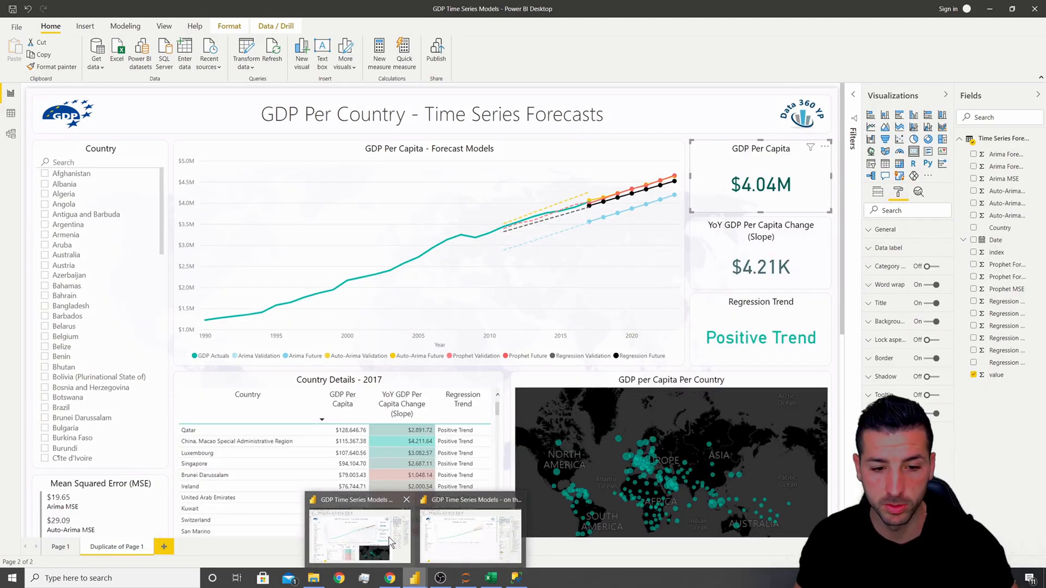
{"action": "left_click", "coordinate": [479, 534]}
{"action": "left_click", "coordinate": [892, 304]}
{"action": "left_click", "coordinate": [894, 334]}
{"action": "mouse_move", "coordinate": [415, 577]}
{"action": "left_click", "coordinate": [441, 545]}
{"action": "left_click", "coordinate": [867, 322]}
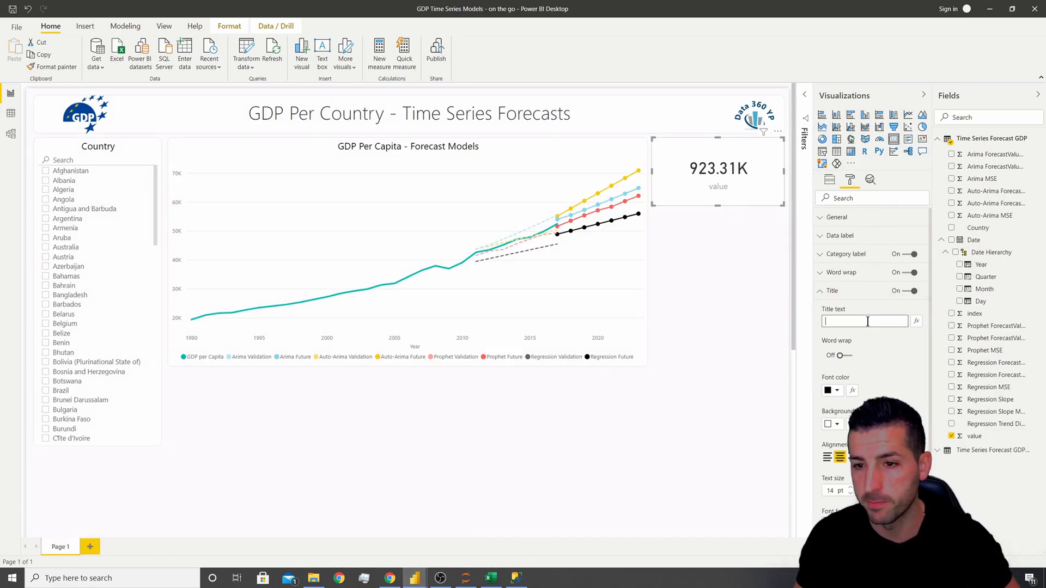
{"action": "key", "text": "Return"}
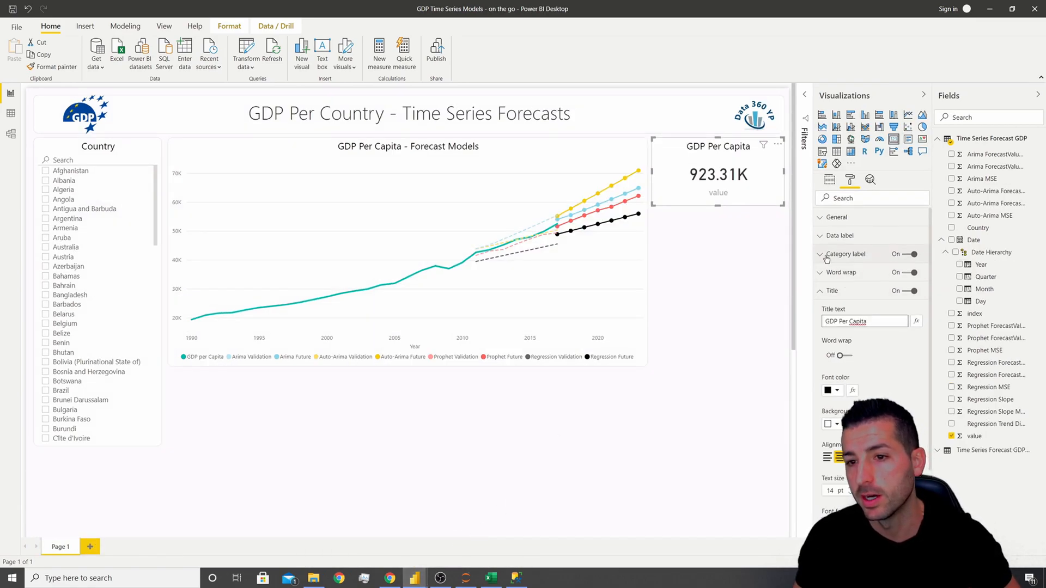
Turn off the card's category label and format its data label in dark green at 30 pt
{"action": "left_click", "coordinate": [913, 254]}
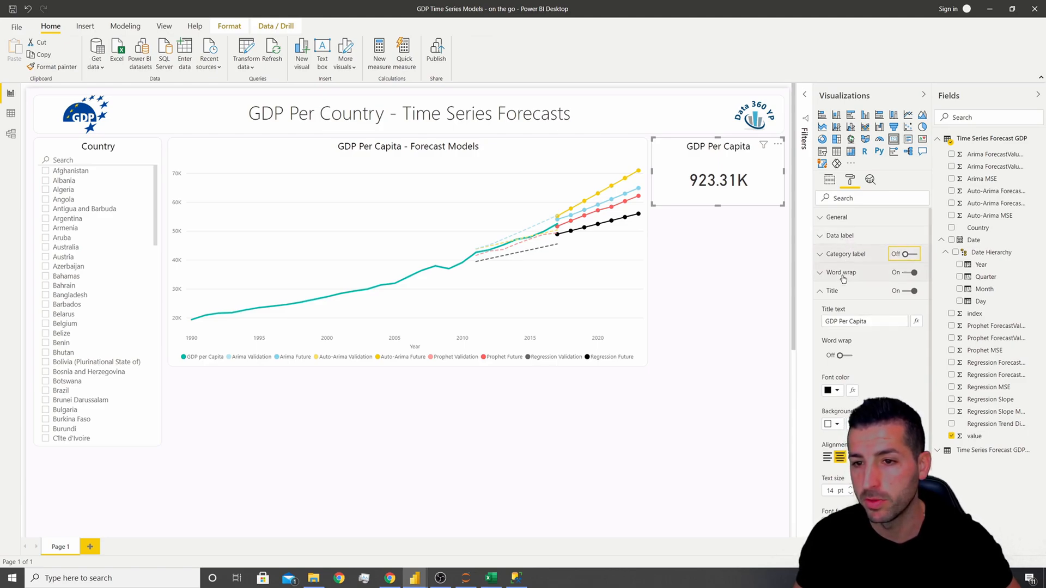
{"action": "left_click", "coordinate": [844, 236]}
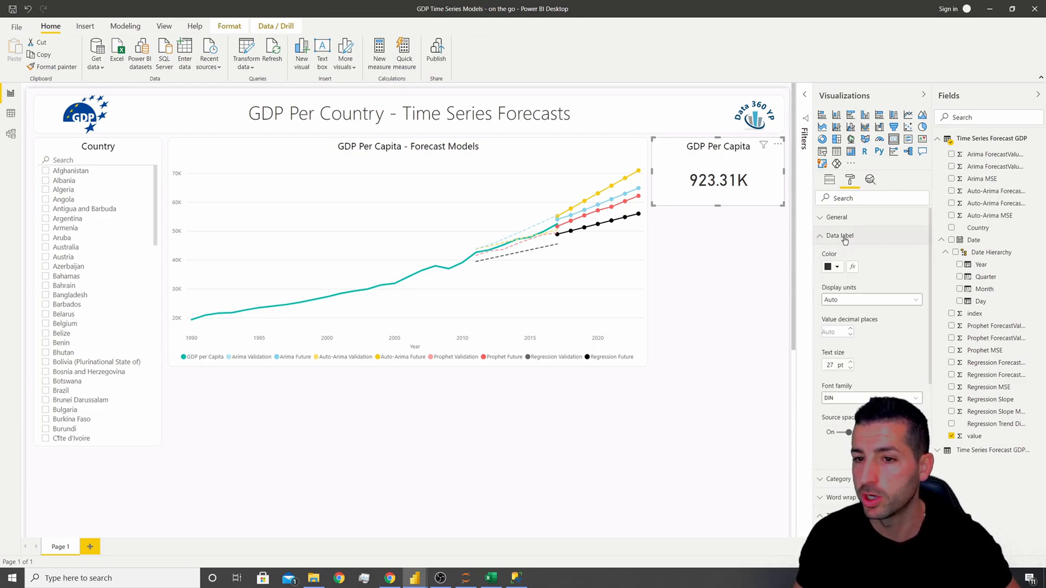
{"action": "left_click", "coordinate": [837, 267]}
{"action": "left_click", "coordinate": [837, 324]}
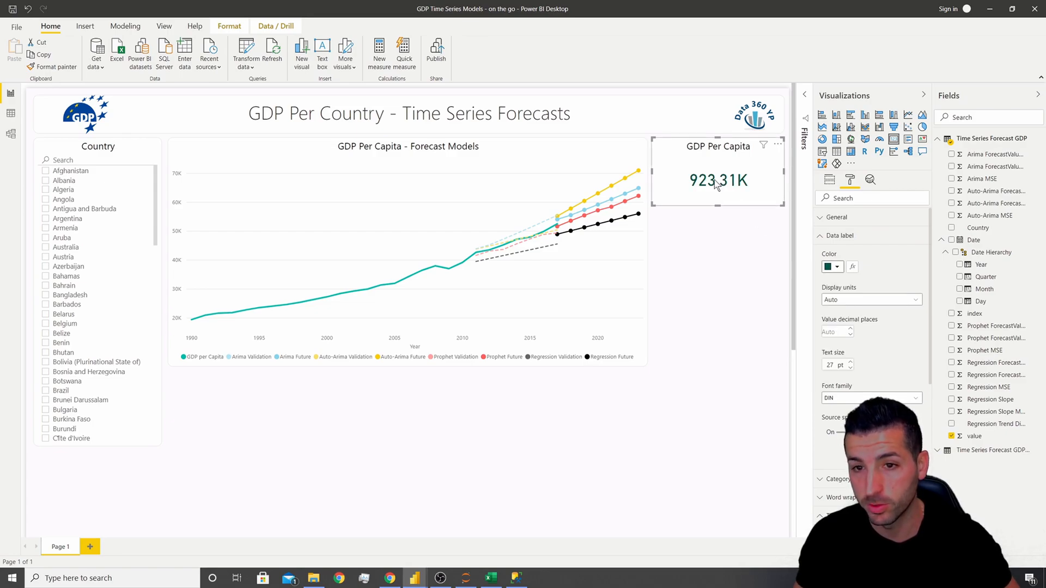
{"action": "left_click", "coordinate": [849, 363]}
{"action": "left_click", "coordinate": [850, 363]}
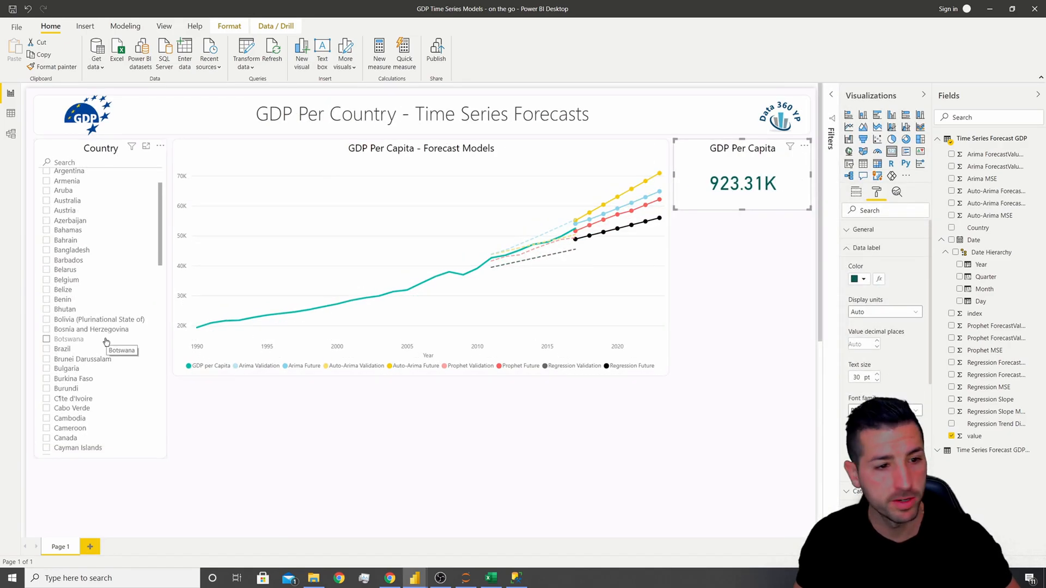
Clear the Germany filter from the Country slicer so all countries are included
{"action": "scroll", "coordinate": [107, 342], "scroll_direction": "down", "scroll_amount": 6}
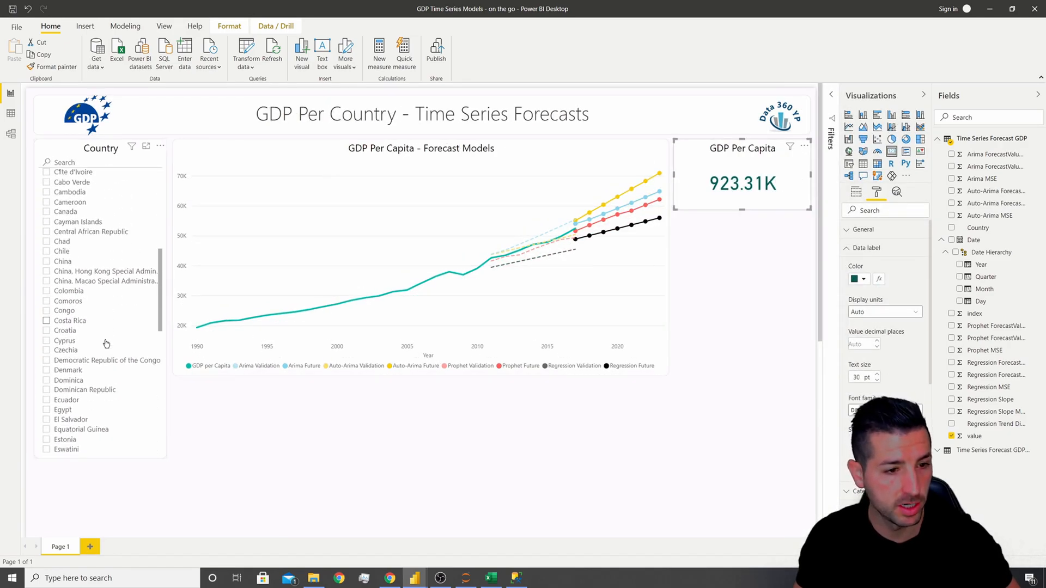
{"action": "scroll", "coordinate": [77, 420], "scroll_direction": "up", "scroll_amount": 7}
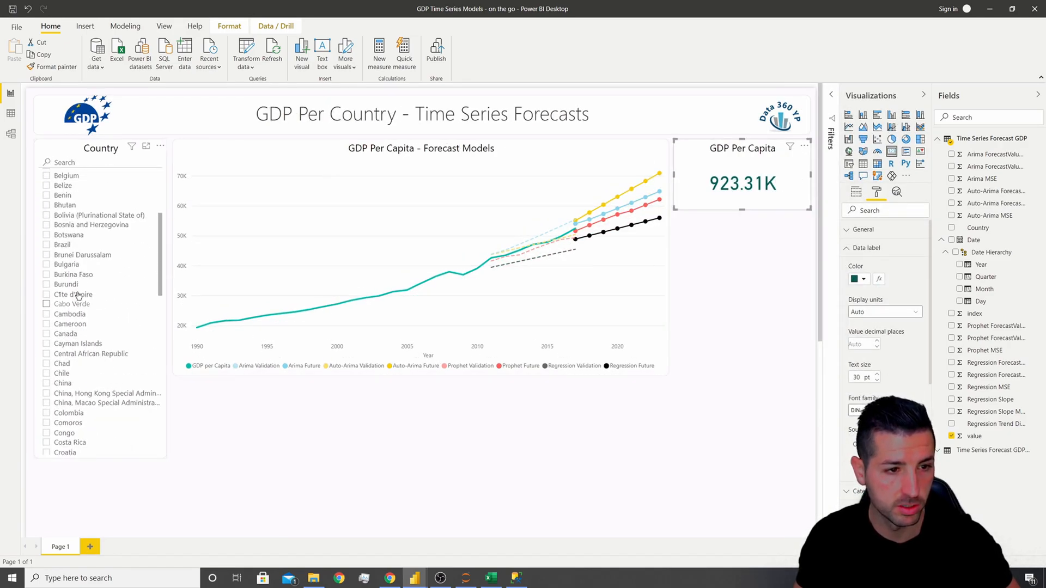
{"action": "left_click", "coordinate": [59, 287]}
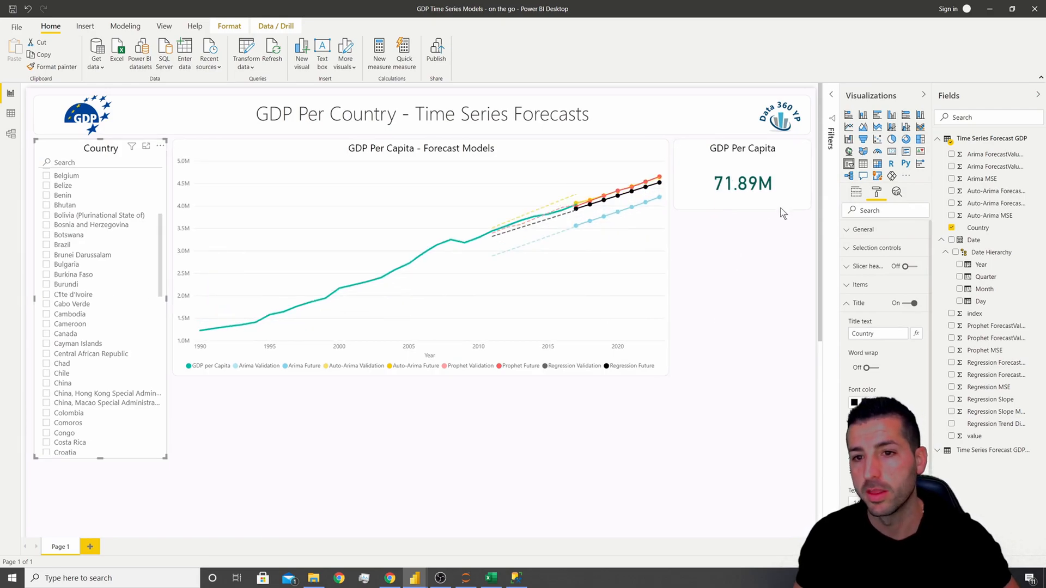
Inspect the value field's aggregation on the finished report's GDP Per Capita card and return to the working report
{"action": "mouse_move", "coordinate": [415, 577]}
{"action": "mouse_move", "coordinate": [374, 553]}
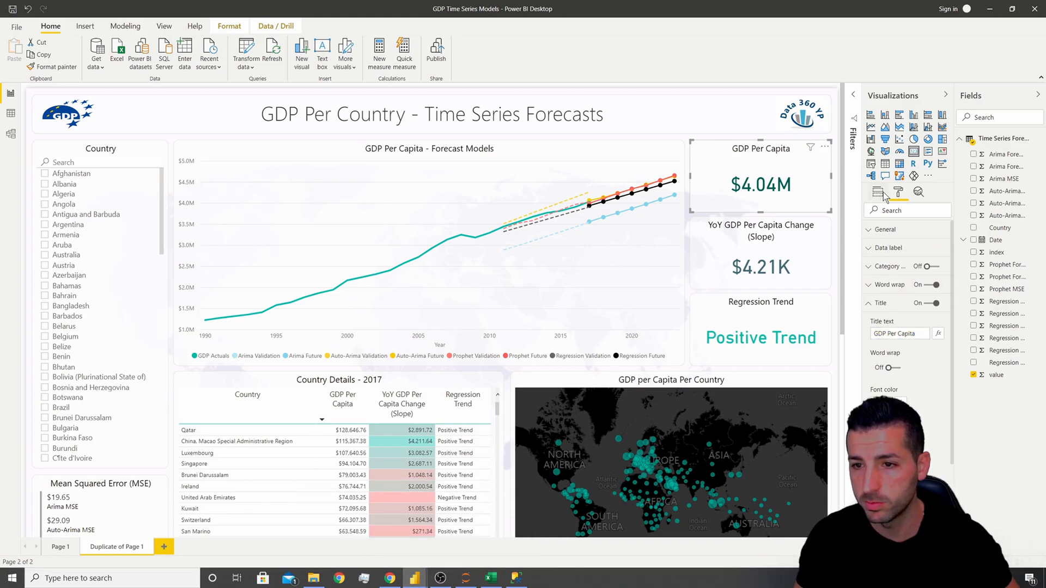
{"action": "left_click", "coordinate": [880, 192]}
{"action": "left_click", "coordinate": [938, 223]}
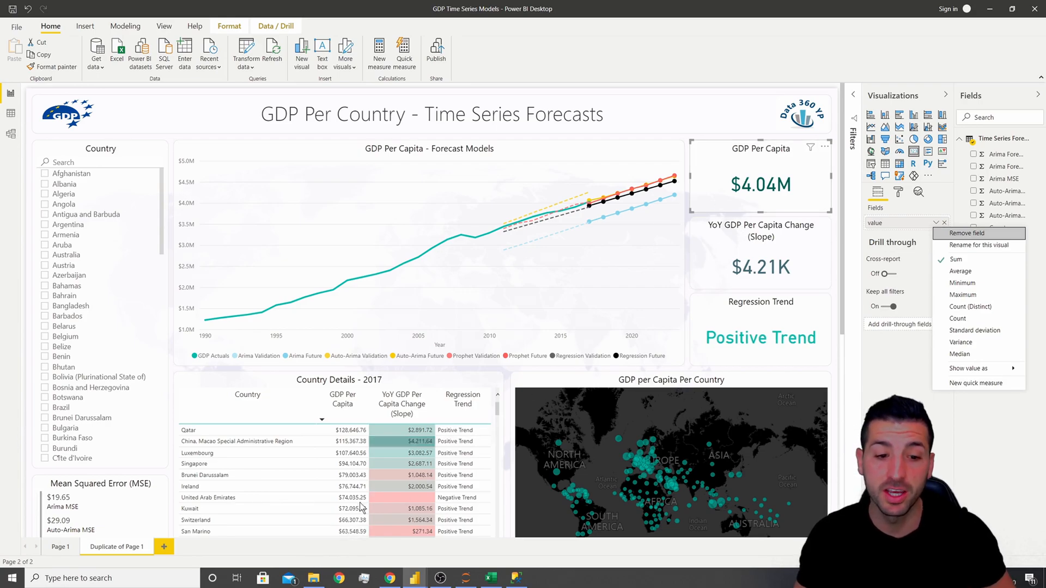
{"action": "mouse_move", "coordinate": [418, 578]}
{"action": "left_click", "coordinate": [469, 524]}
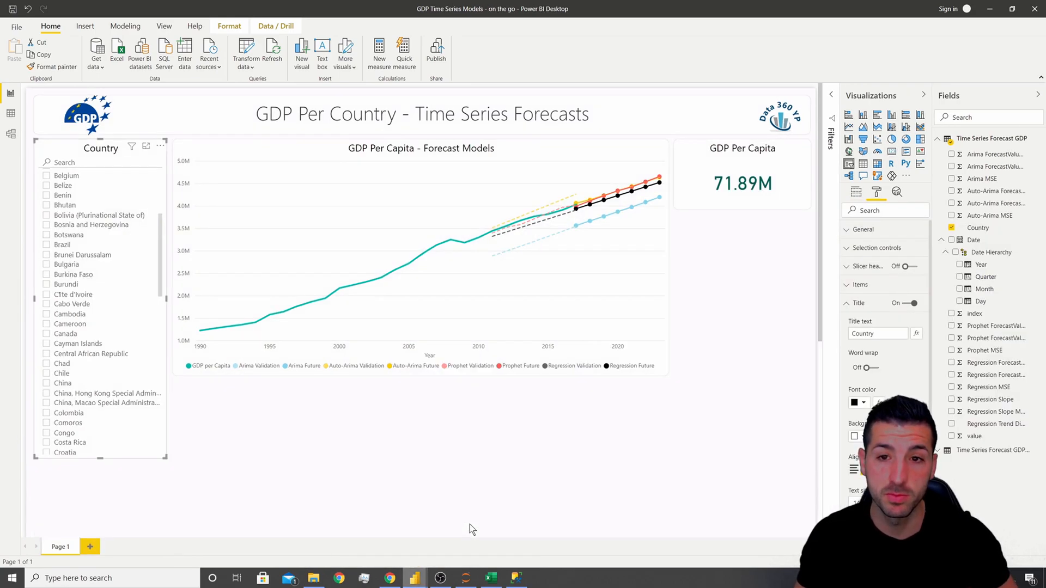
Filter the GDP Per Capita card to the year 2017 with a visual-level filter on the Date hierarchy's Year
{"action": "left_click", "coordinate": [723, 153]}
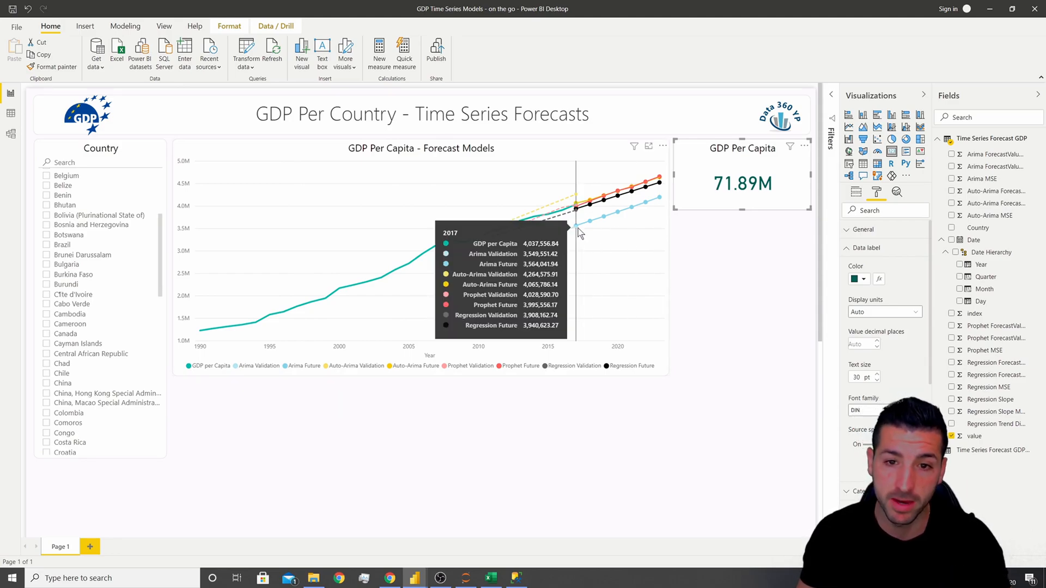
{"action": "left_click", "coordinate": [832, 98]}
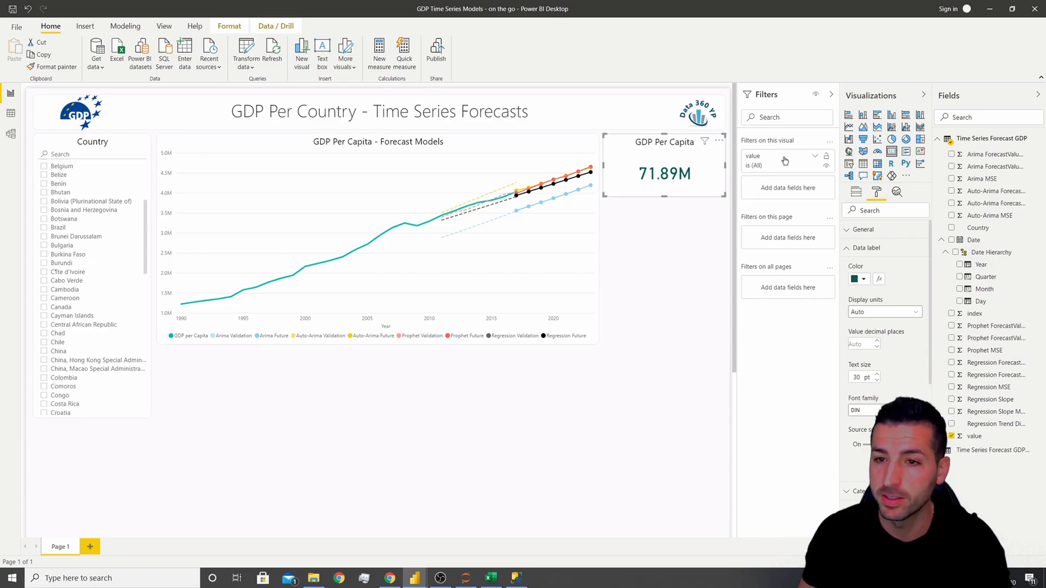
{"action": "left_click_drag", "start_coordinate": [988, 267], "coordinate": [786, 194]}
{"action": "left_click", "coordinate": [820, 192]}
{"action": "left_click", "coordinate": [785, 217]}
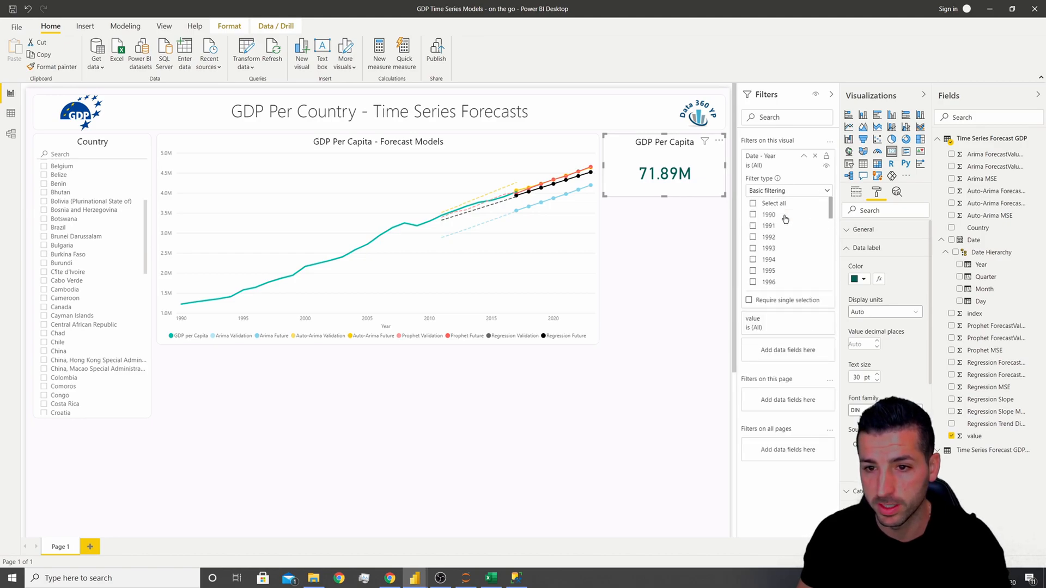
{"action": "scroll", "coordinate": [779, 246], "scroll_direction": "down", "scroll_amount": 7}
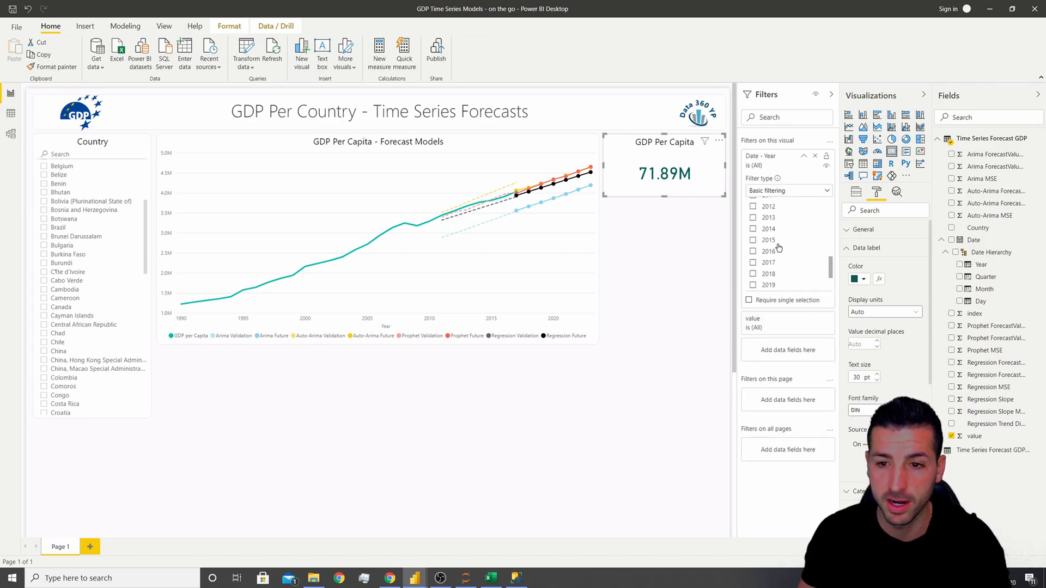
{"action": "left_click", "coordinate": [753, 263]}
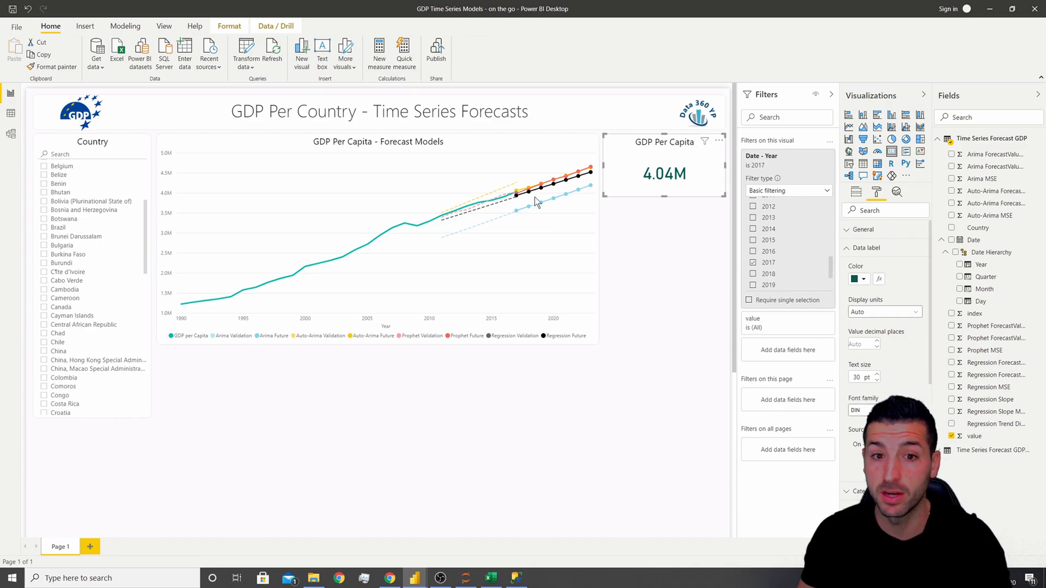
{"action": "mouse_move", "coordinate": [516, 197]}
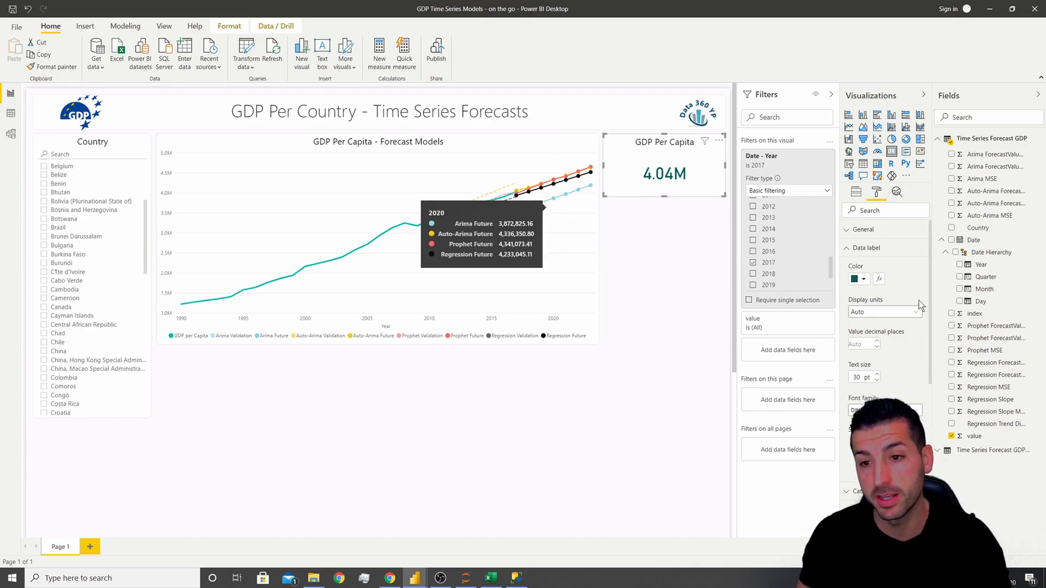
{"action": "scroll", "coordinate": [821, 263], "scroll_direction": "down", "scroll_amount": 2}
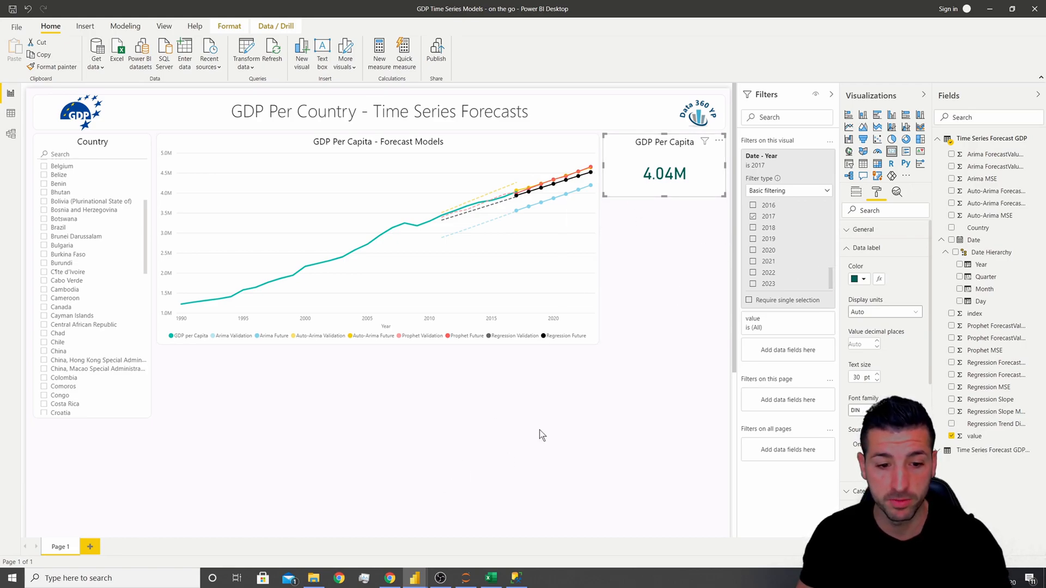
Compare the GDP Per Capita card with the finished report's stacked KPI cards and return to the working report
{"action": "mouse_move", "coordinate": [415, 586]}
{"action": "left_click", "coordinate": [471, 533]}
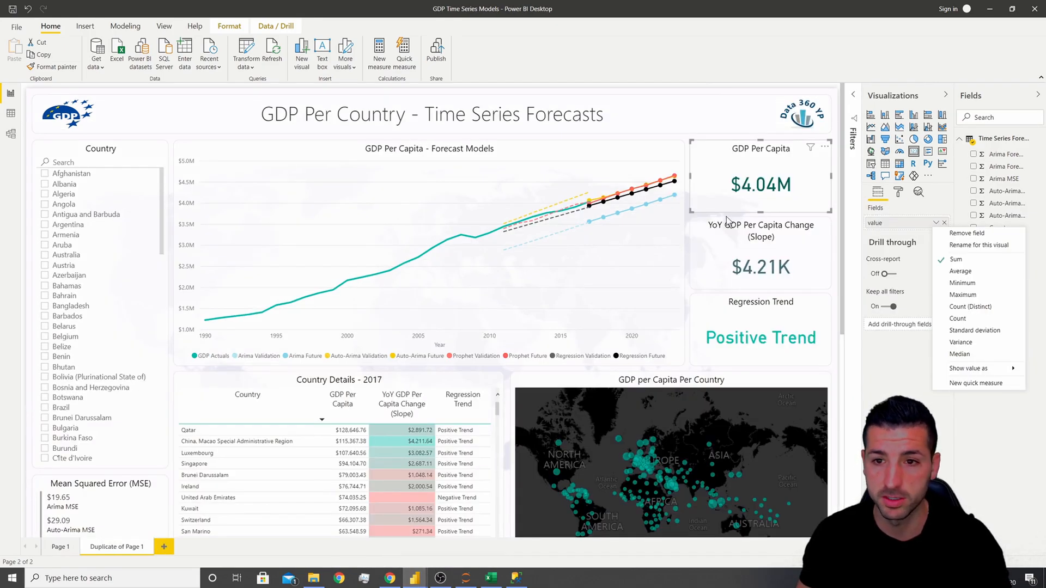
{"action": "left_click", "coordinate": [360, 531]}
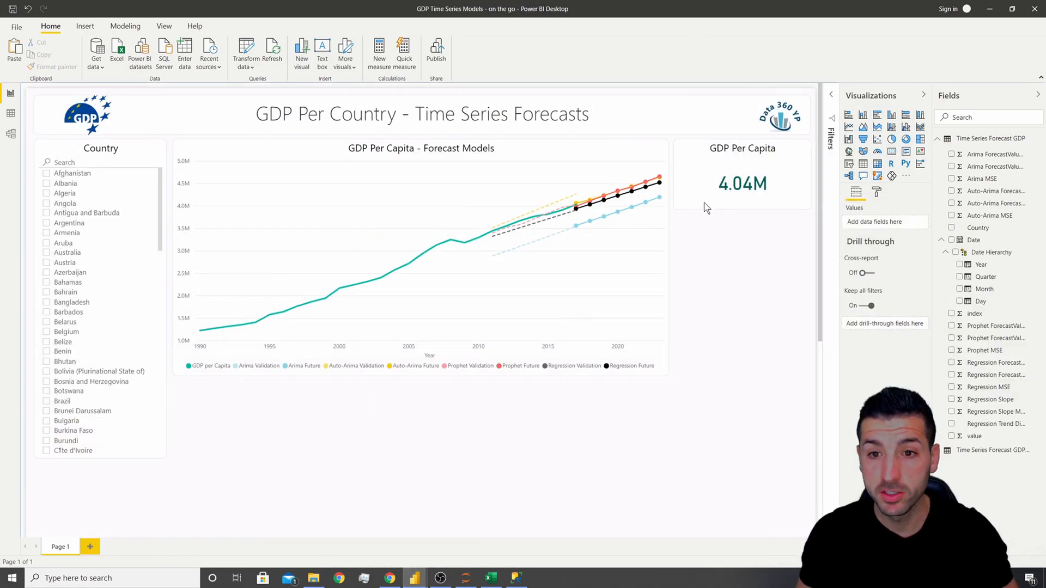
{"action": "mouse_move", "coordinate": [415, 579]}
{"action": "left_click", "coordinate": [471, 534]}
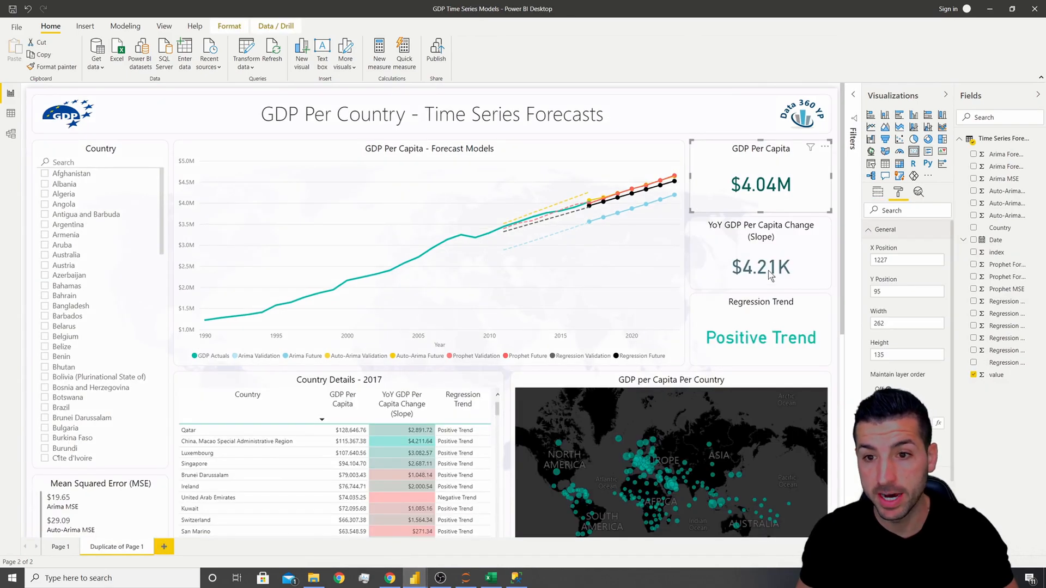
{"action": "left_click", "coordinate": [365, 536]}
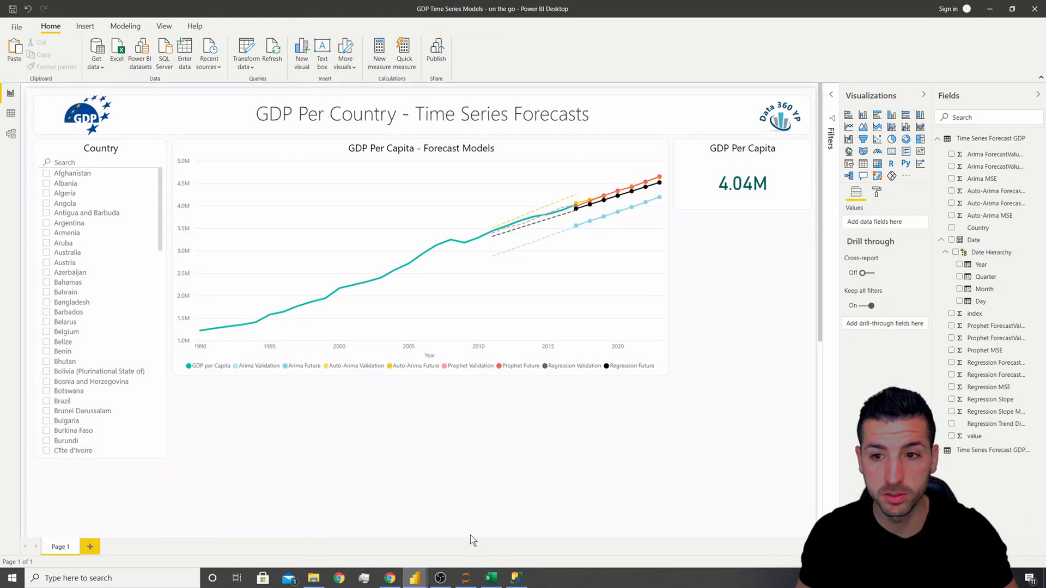
Duplicate the GDP Per Capita card twice and stack the copies directly beneath the original
{"action": "left_click", "coordinate": [730, 152]}
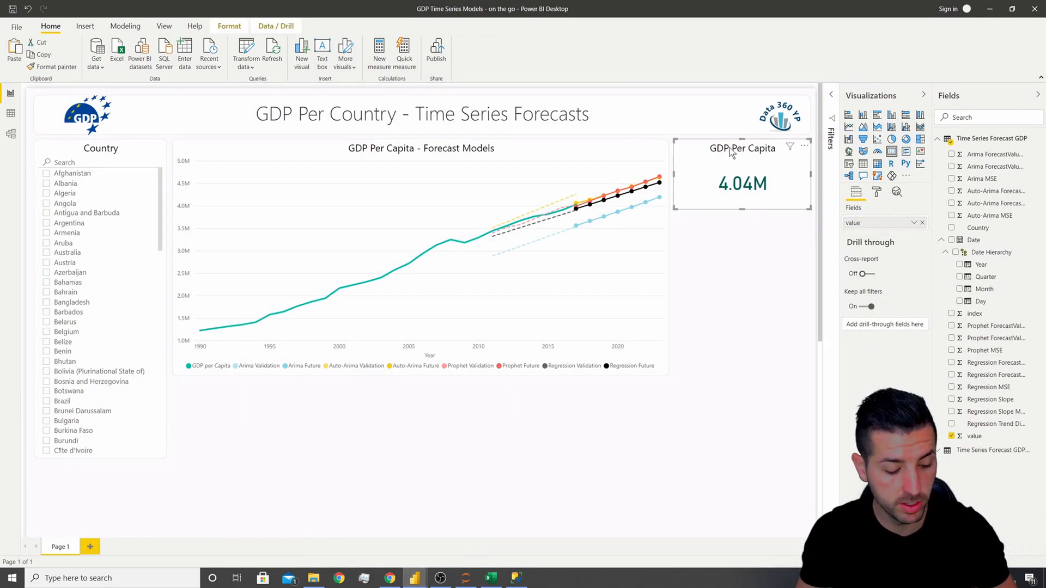
{"action": "key", "text": "ctrl+v"}
{"action": "key", "text": "ctrl+v"}
{"action": "left_click_drag", "start_coordinate": [741, 162], "coordinate": [735, 215]}
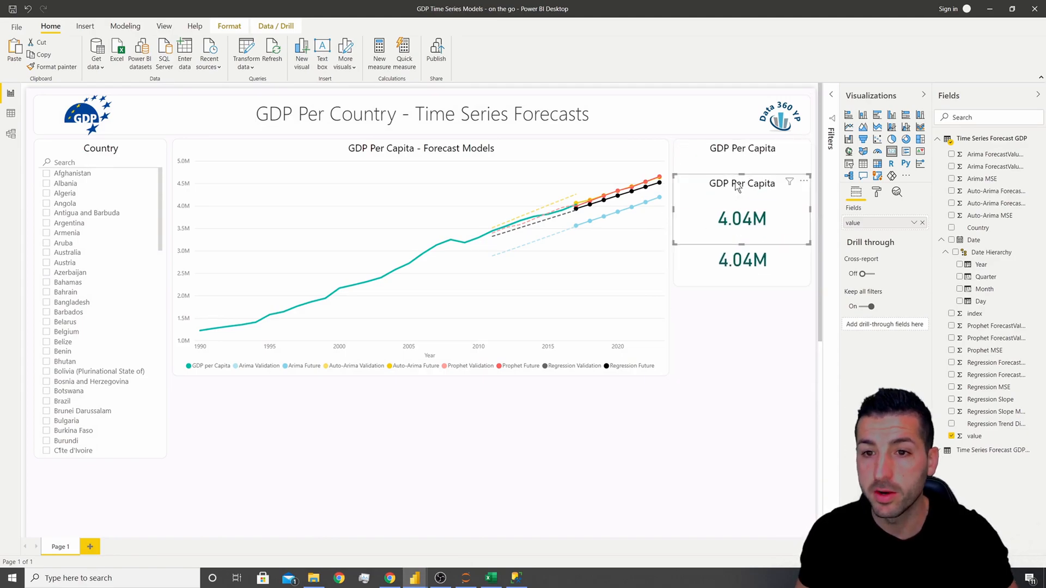
{"action": "left_click_drag", "start_coordinate": [738, 187], "coordinate": [736, 303]}
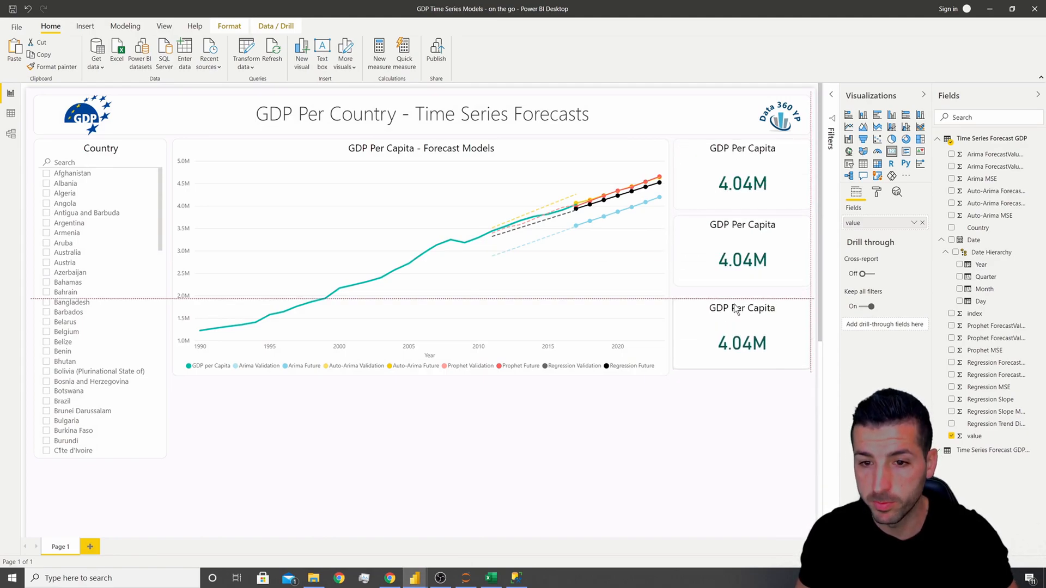
Align the left edges of the three KPI cards and distribute them vertically
{"action": "left_click", "coordinate": [736, 162]}
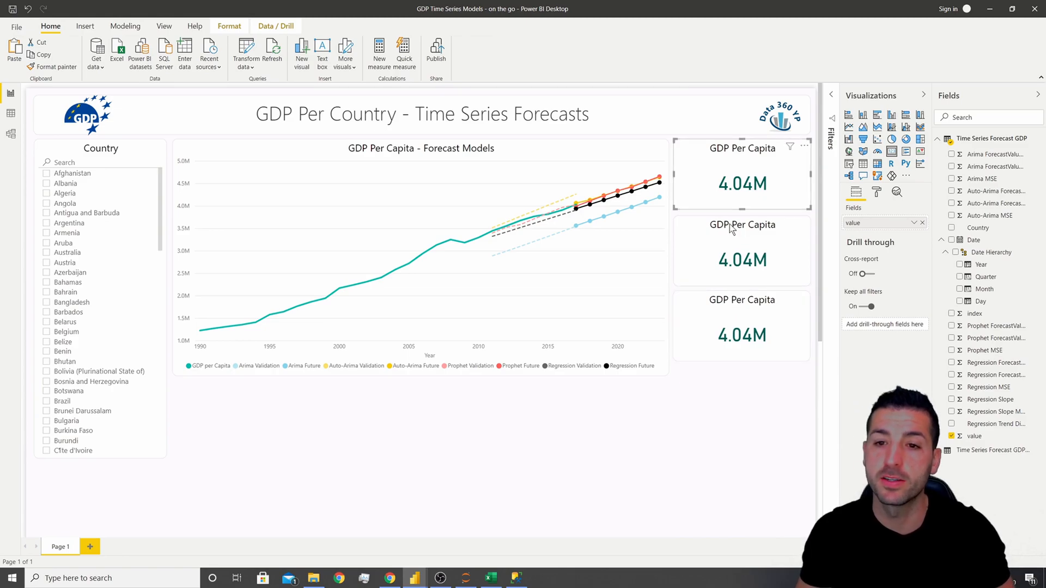
{"action": "left_click", "coordinate": [730, 224], "text": "ctrl"}
{"action": "left_click", "coordinate": [713, 290], "text": "ctrl"}
{"action": "left_click", "coordinate": [717, 169]}
{"action": "left_click", "coordinate": [710, 239], "text": "ctrl"}
{"action": "left_click", "coordinate": [710, 311], "text": "ctrl"}
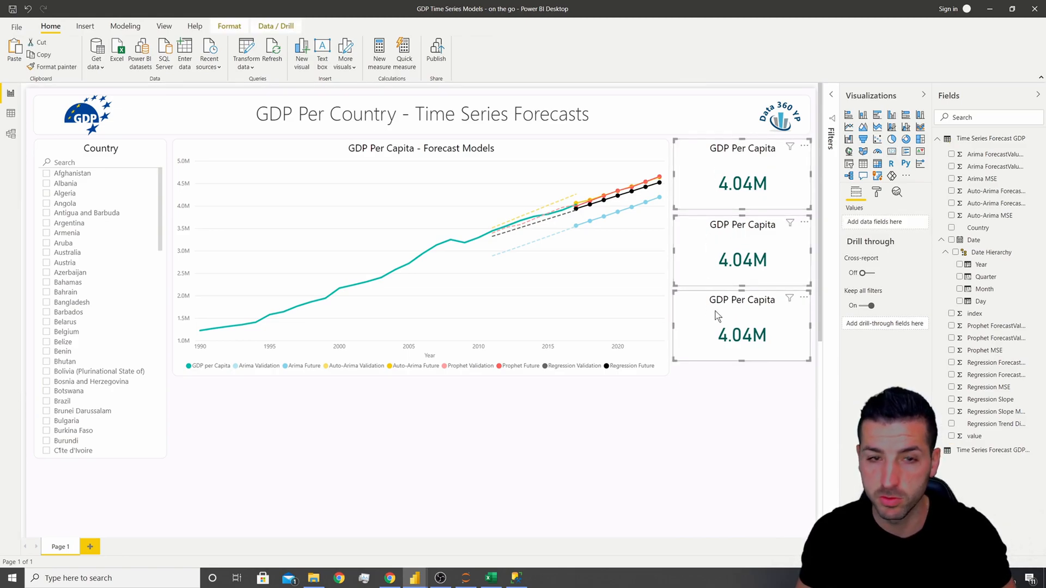
{"action": "left_click", "coordinate": [229, 26]}
{"action": "left_click", "coordinate": [221, 59]}
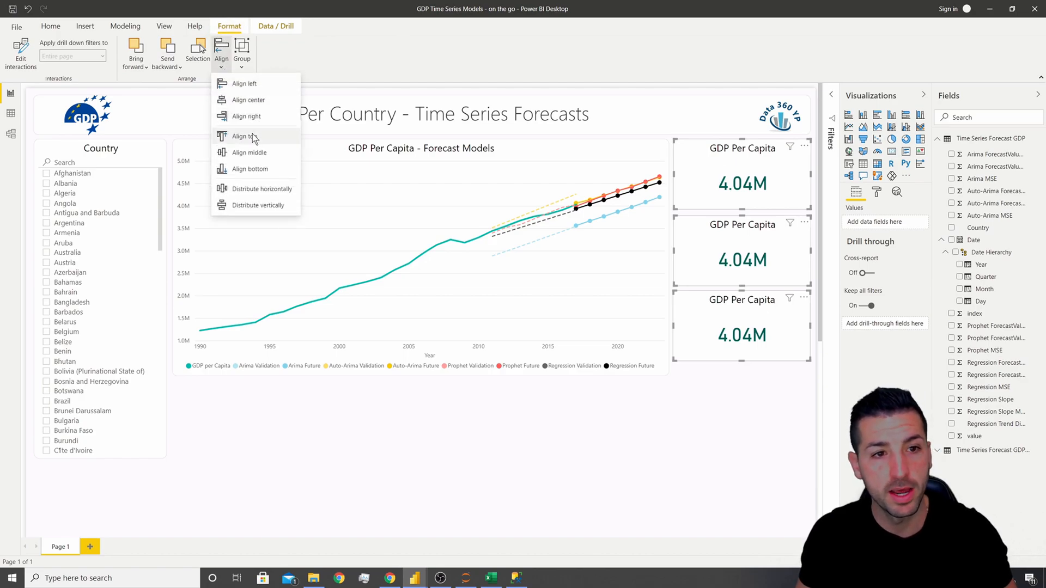
{"action": "left_click", "coordinate": [248, 84]}
{"action": "left_click", "coordinate": [222, 59]}
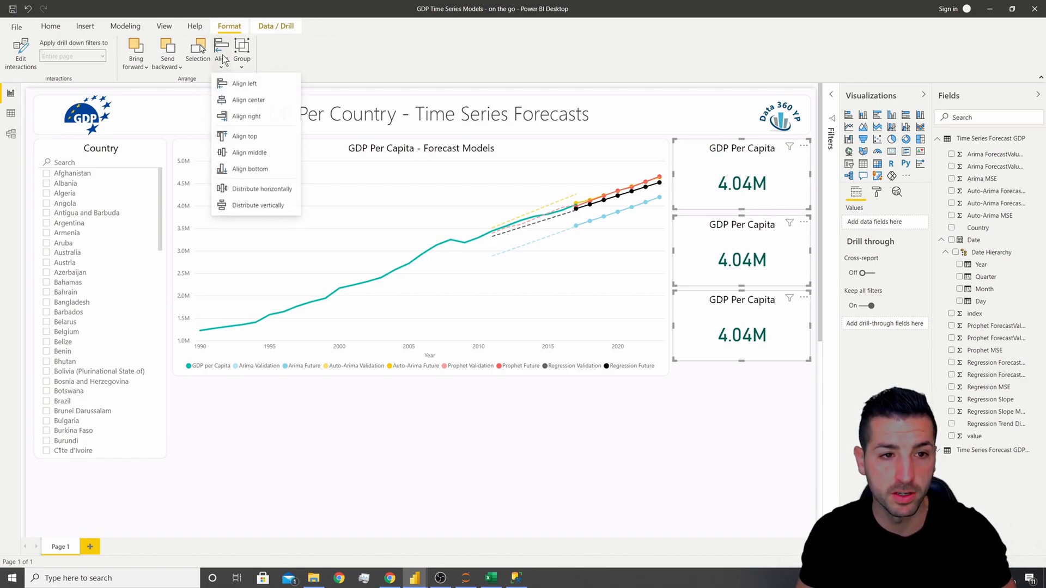
{"action": "left_click", "coordinate": [261, 207]}
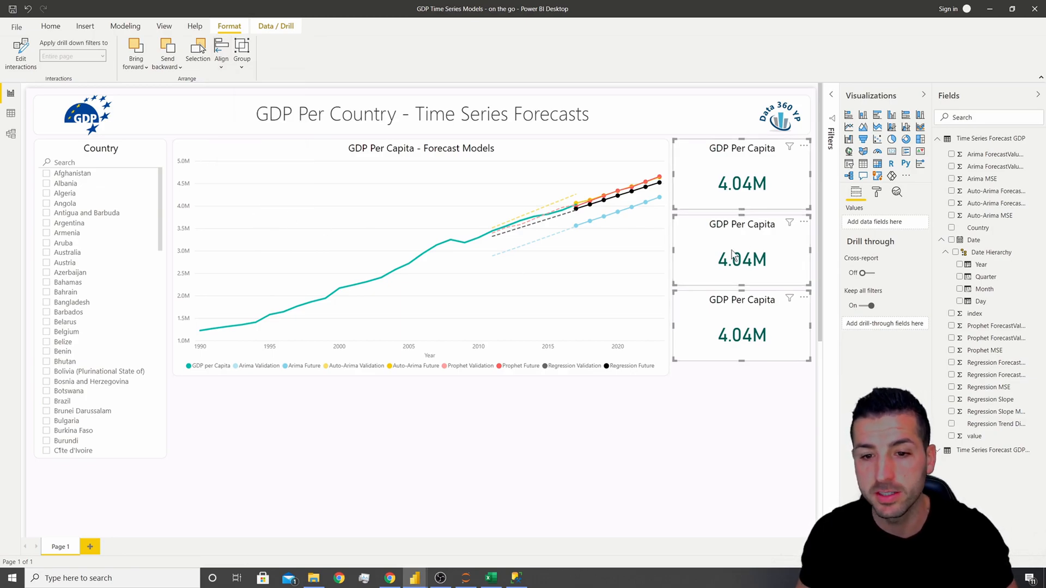
Shorten the forecast line chart so its lower edge lines up with the lowest KPI card
{"action": "left_click", "coordinate": [492, 151]}
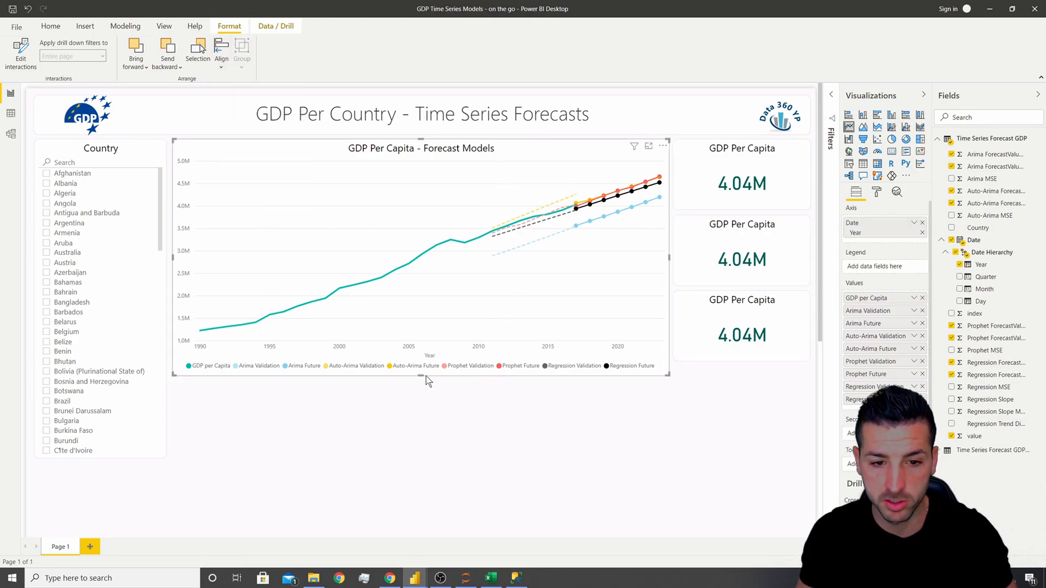
{"action": "left_click_drag", "start_coordinate": [439, 368], "coordinate": [442, 361]}
Replace the middle card's value field with Regression Slope Monthly Change, aggregated as Maximum
{"action": "left_click", "coordinate": [751, 227]}
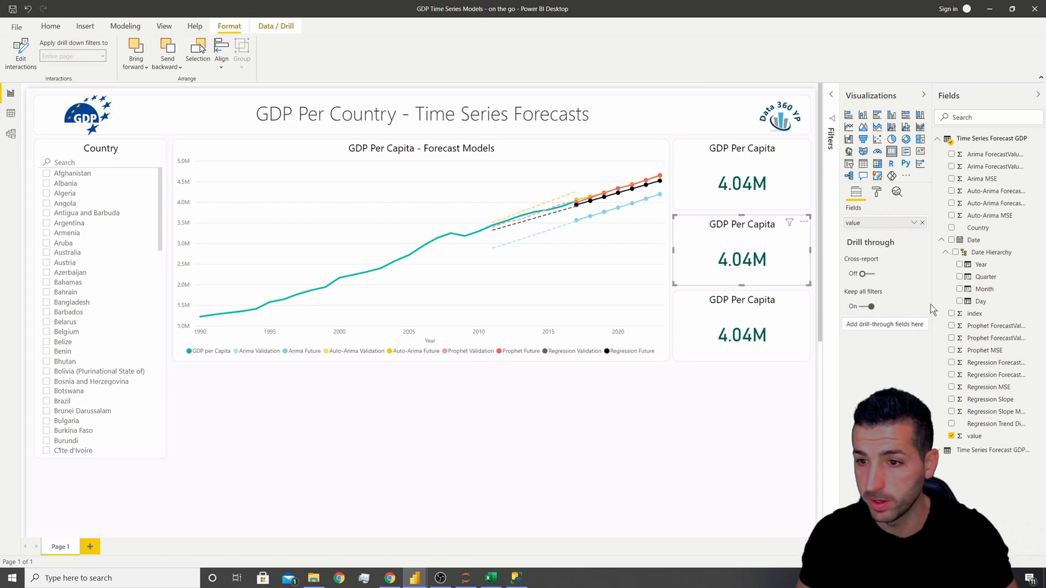
{"action": "left_click_drag", "start_coordinate": [932, 310], "coordinate": [896, 310]}
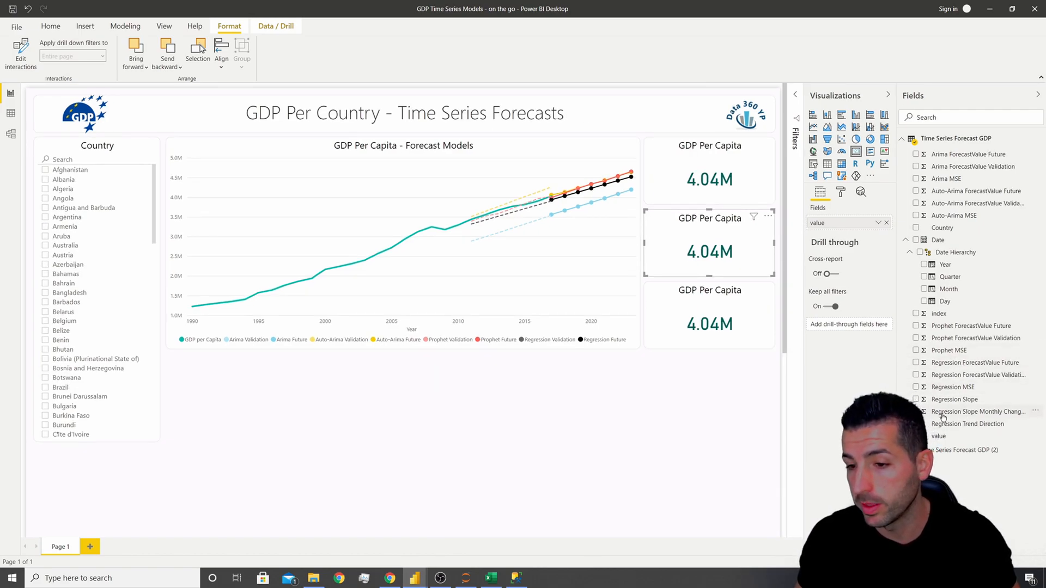
{"action": "left_click_drag", "start_coordinate": [983, 416], "coordinate": [860, 227]}
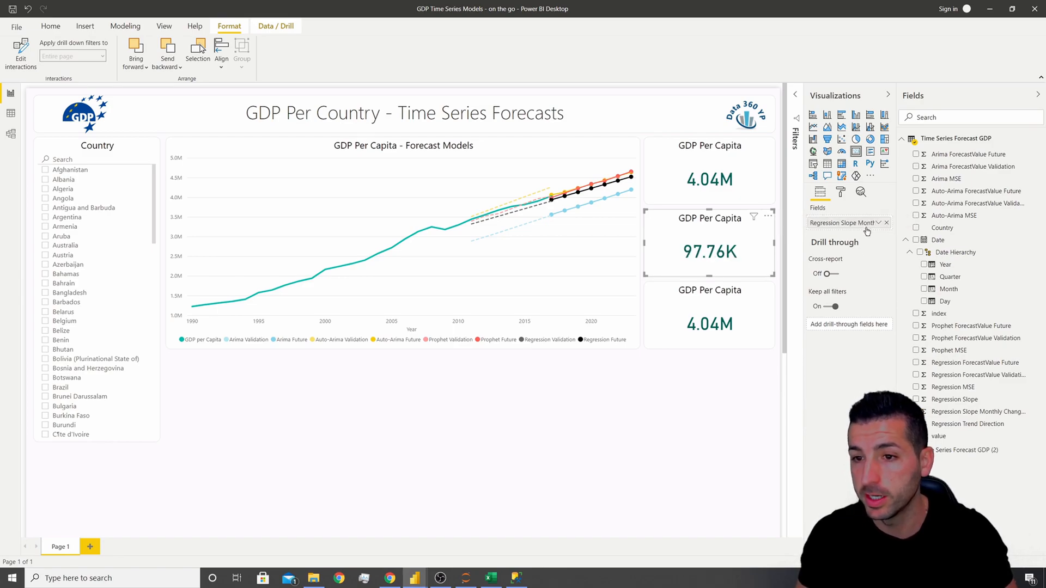
{"action": "left_click", "coordinate": [879, 222]}
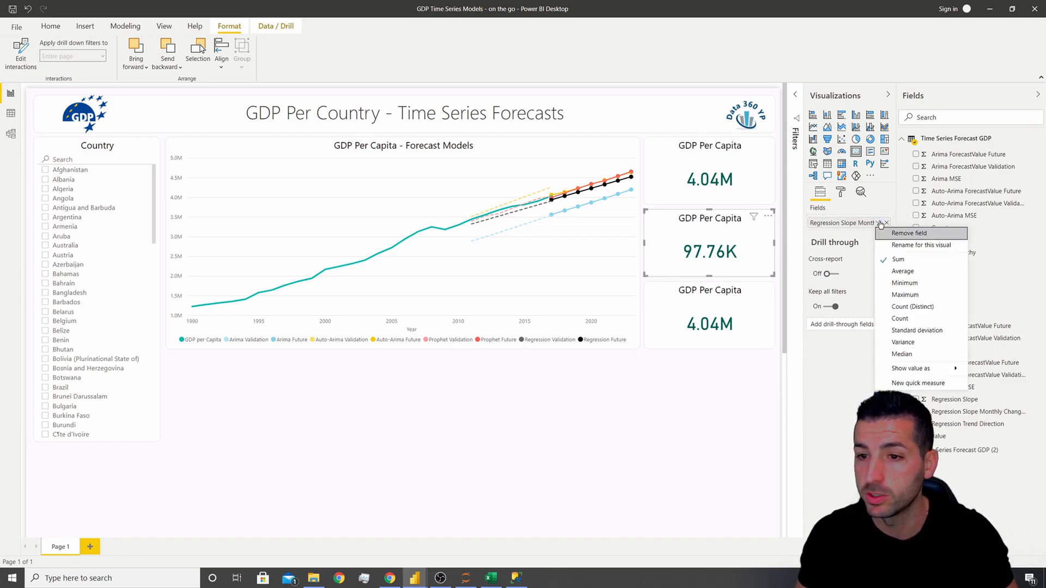
{"action": "left_click", "coordinate": [909, 295]}
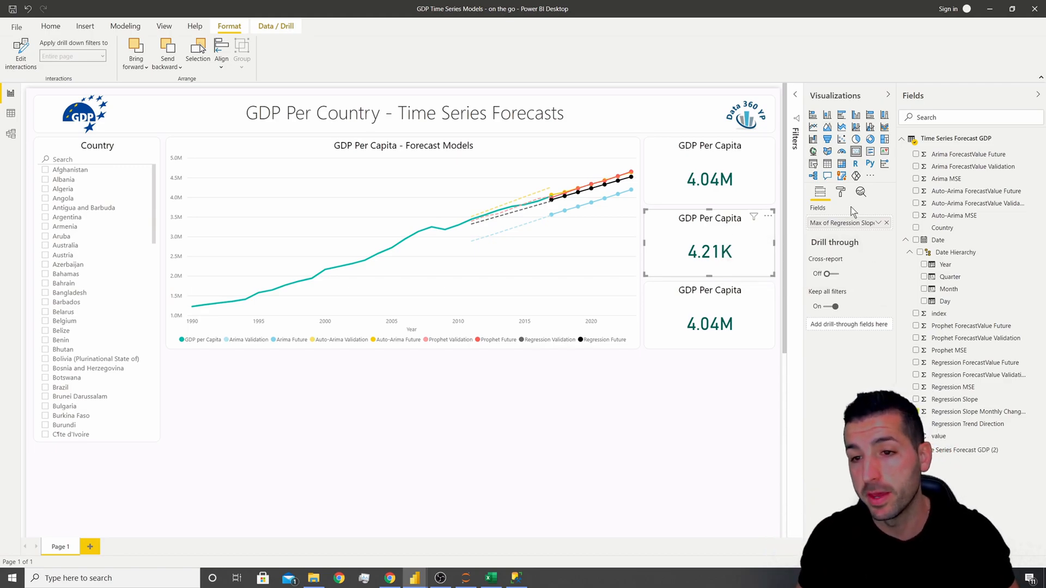
Set the middle card's title text to YoY GDP Per Capita Change (Slope), copied from the matching card in the finished report
{"action": "left_click", "coordinate": [841, 193]}
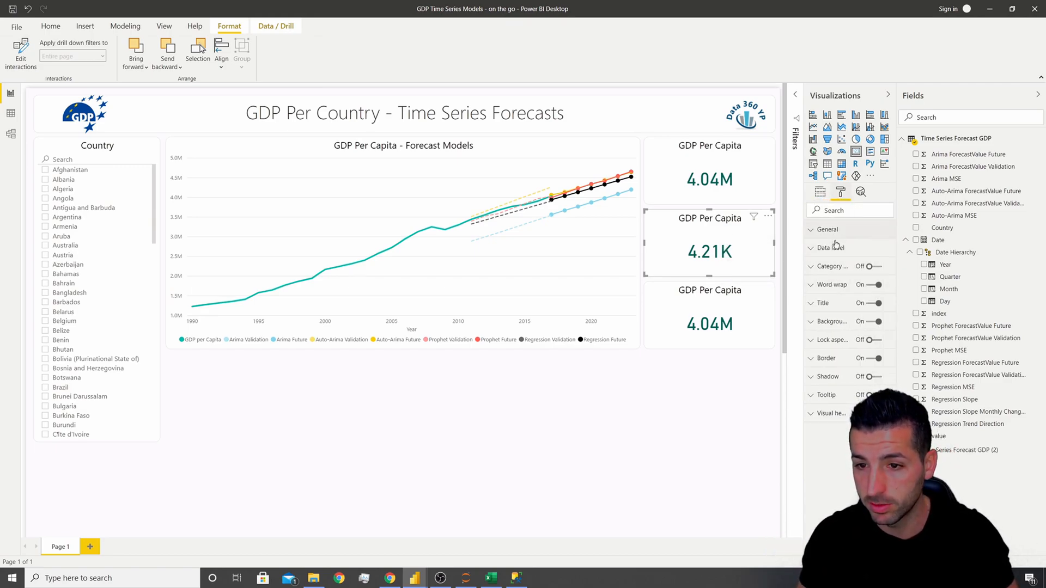
{"action": "left_click", "coordinate": [832, 308]}
{"action": "mouse_move", "coordinate": [415, 579]}
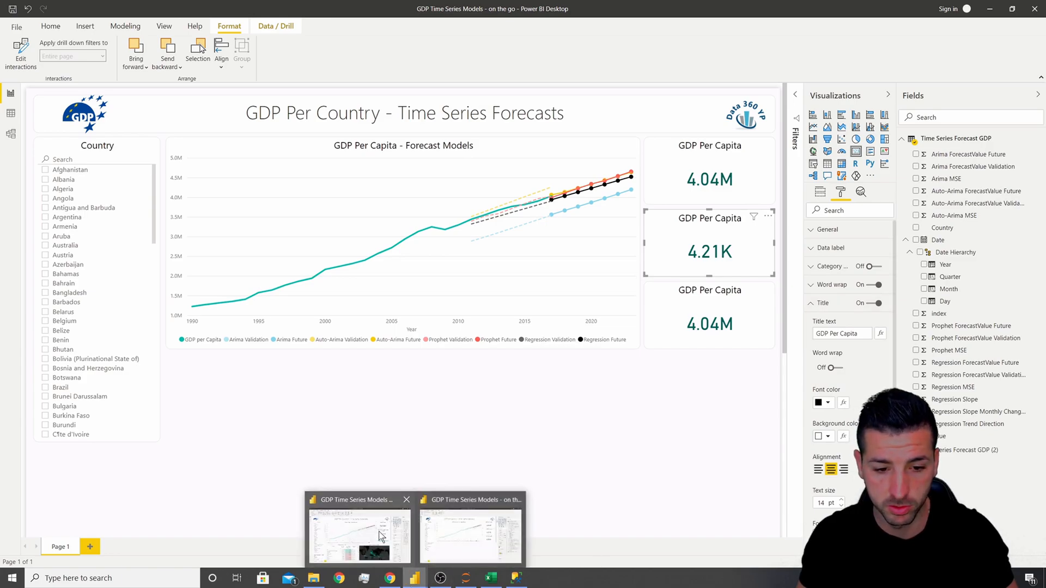
{"action": "left_click", "coordinate": [380, 536]}
{"action": "left_click", "coordinate": [753, 239]}
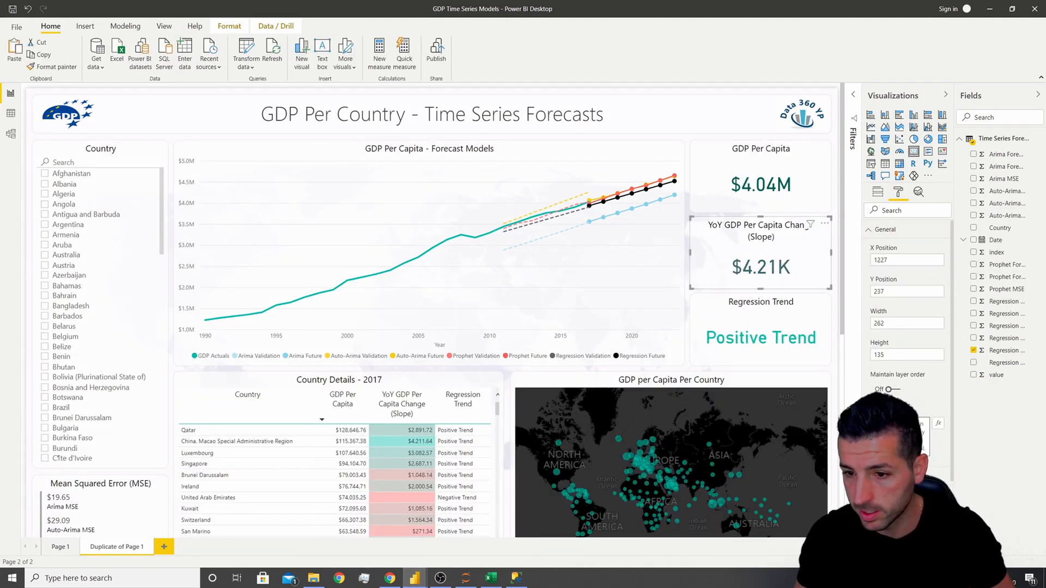
{"action": "scroll", "coordinate": [895, 436], "scroll_direction": "down", "scroll_amount": 2}
{"action": "left_click", "coordinate": [889, 437]}
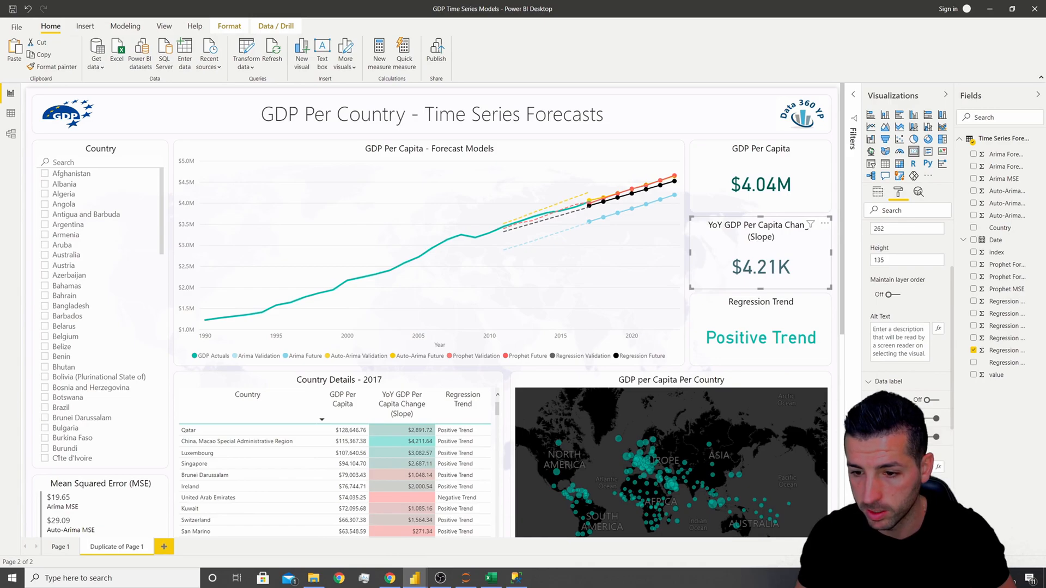
{"action": "mouse_move", "coordinate": [416, 577]}
{"action": "left_click", "coordinate": [472, 531]}
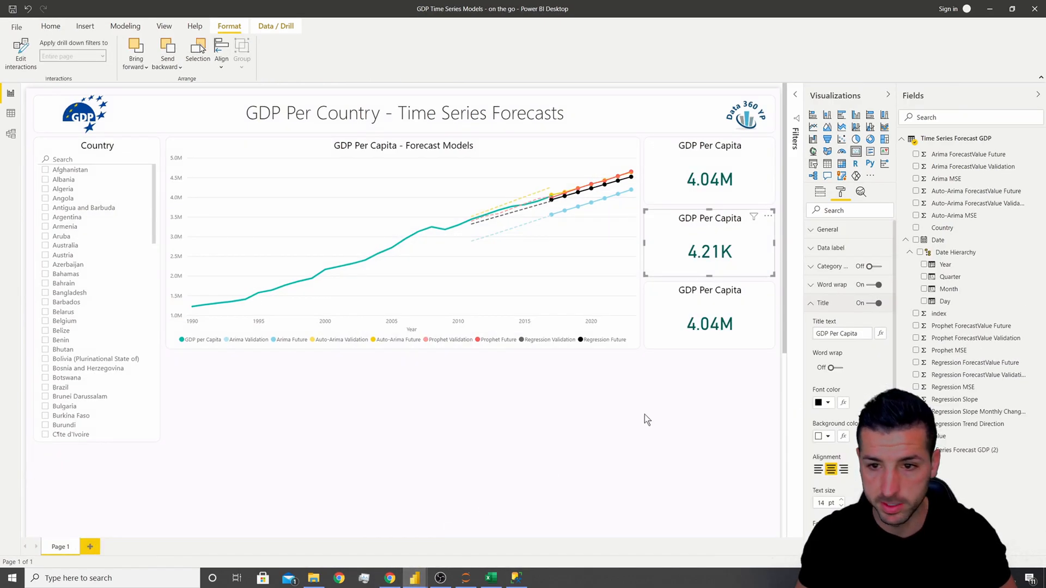
{"action": "triple_click", "coordinate": [855, 335]}
{"action": "type", "text": "YoY GDP Per Capita Change (Slope)"}
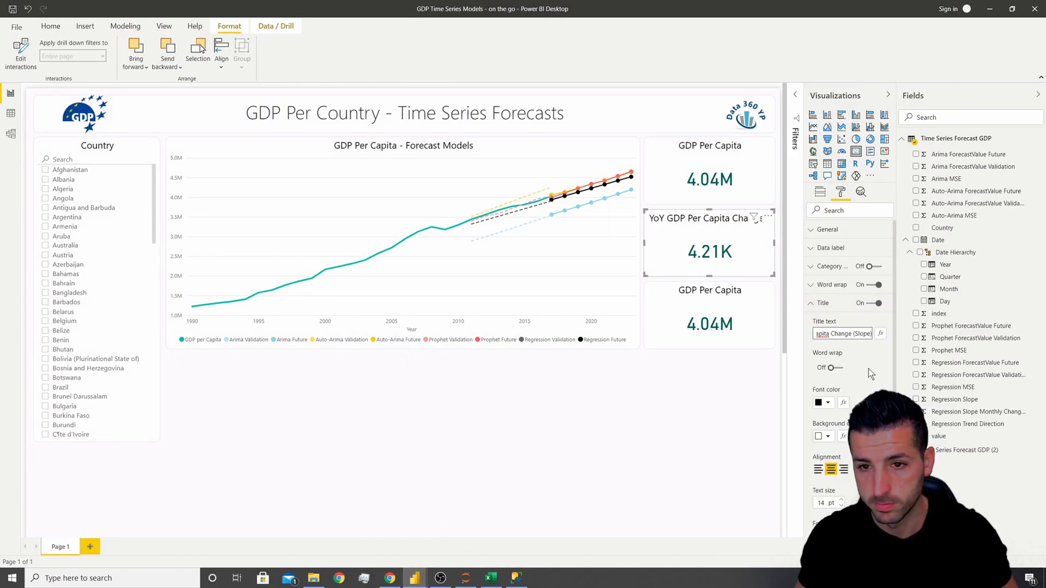
Turn on title word wrap for the YoY GDP Per Capita Change (Slope) card and expand its data label settings
{"action": "left_click", "coordinate": [832, 367]}
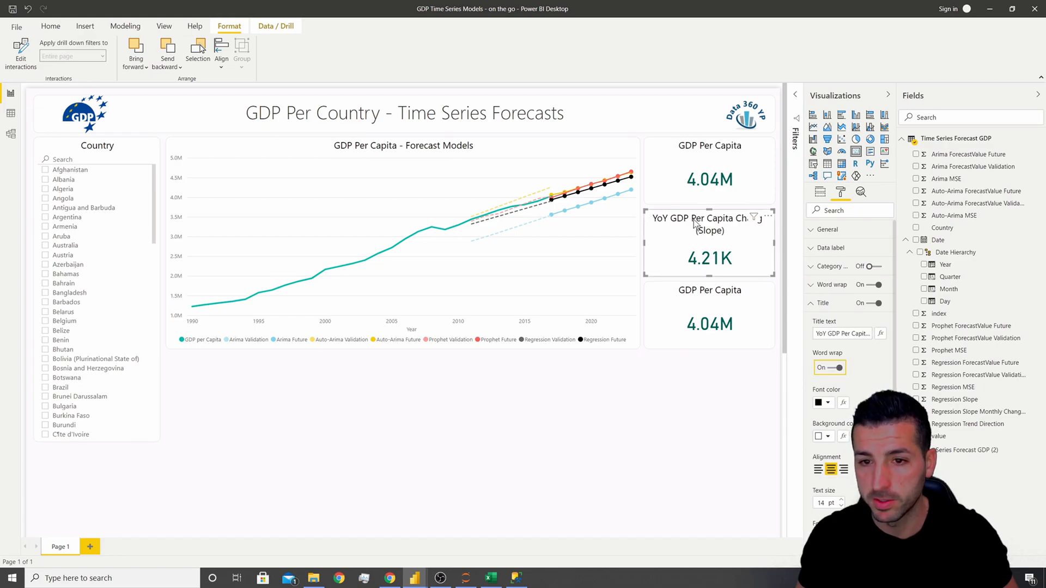
{"action": "left_click", "coordinate": [831, 247]}
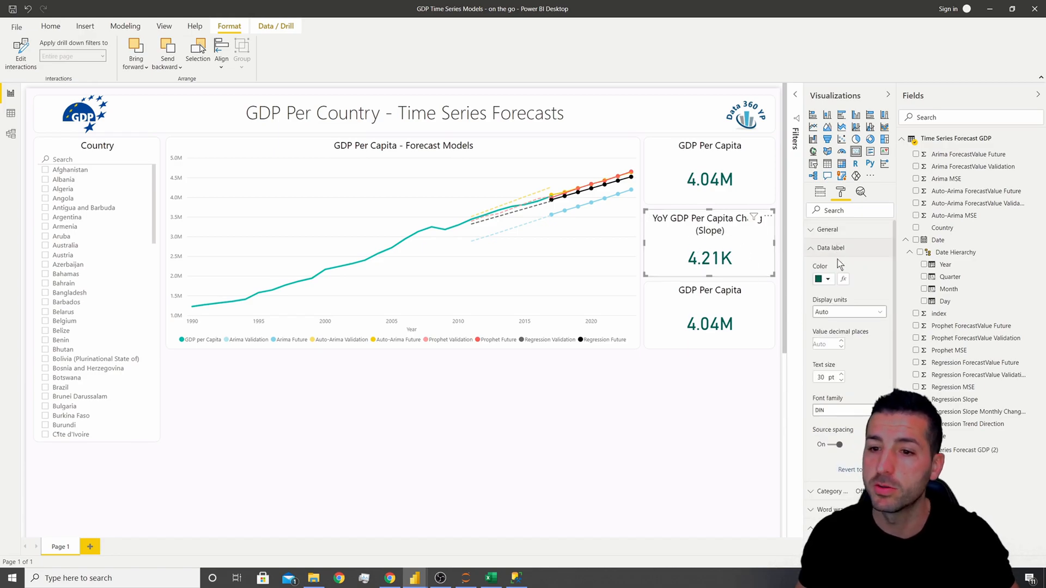
Switch to the finished GDP Time Series Models report and copy the hex code of its slope card's data label color
{"action": "mouse_move", "coordinate": [415, 577]}
{"action": "left_click", "coordinate": [399, 541]}
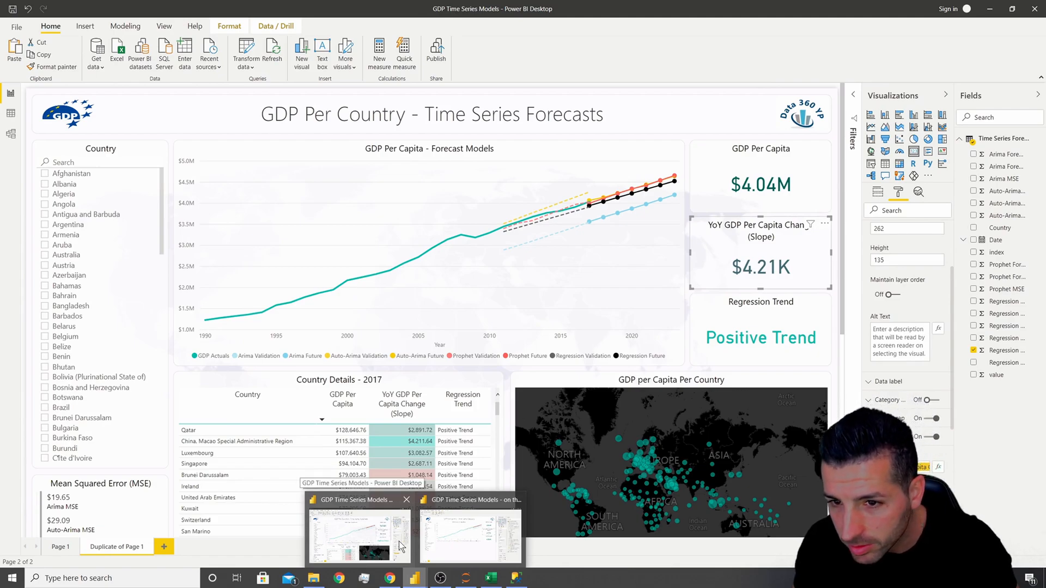
{"action": "left_click", "coordinate": [398, 541]}
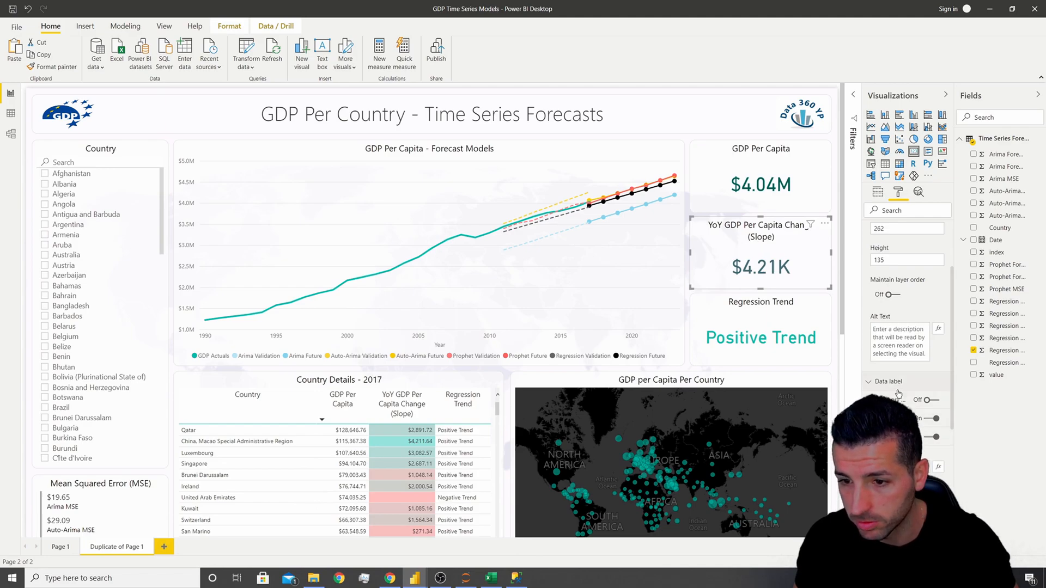
{"action": "scroll", "coordinate": [899, 380], "scroll_direction": "down", "scroll_amount": 3}
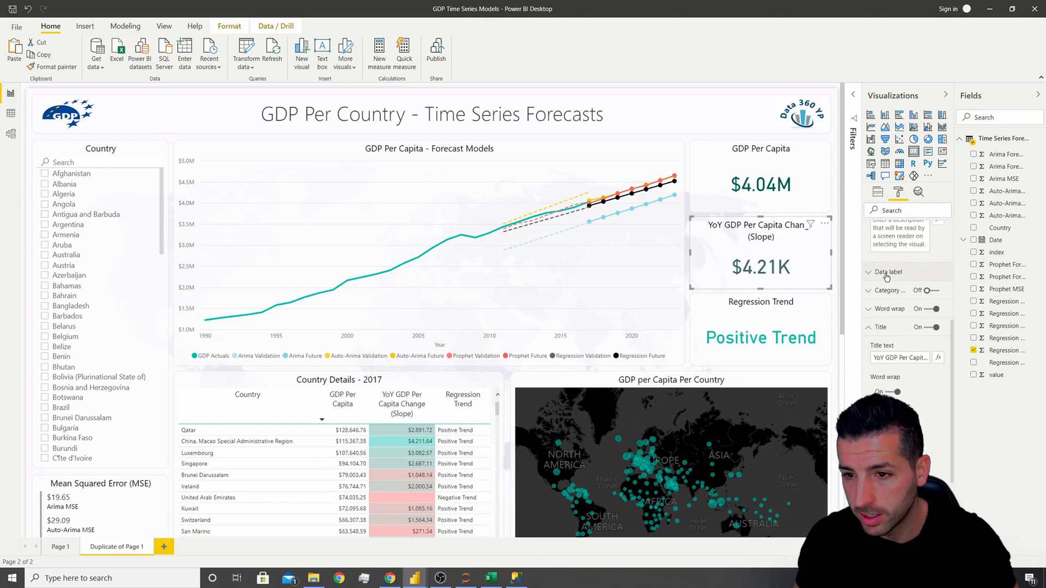
{"action": "scroll", "coordinate": [891, 240], "scroll_direction": "up", "scroll_amount": 3}
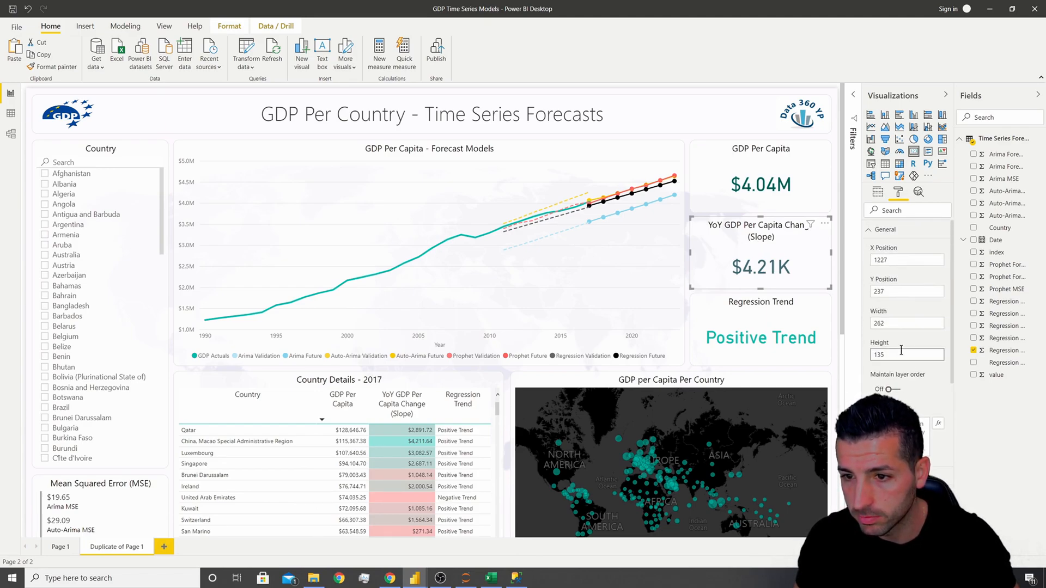
{"action": "left_click", "coordinate": [890, 231]}
{"action": "left_click", "coordinate": [888, 247]}
{"action": "left_click", "coordinate": [880, 279]}
{"action": "left_click", "coordinate": [889, 370]}
{"action": "double_click", "coordinate": [888, 383]}
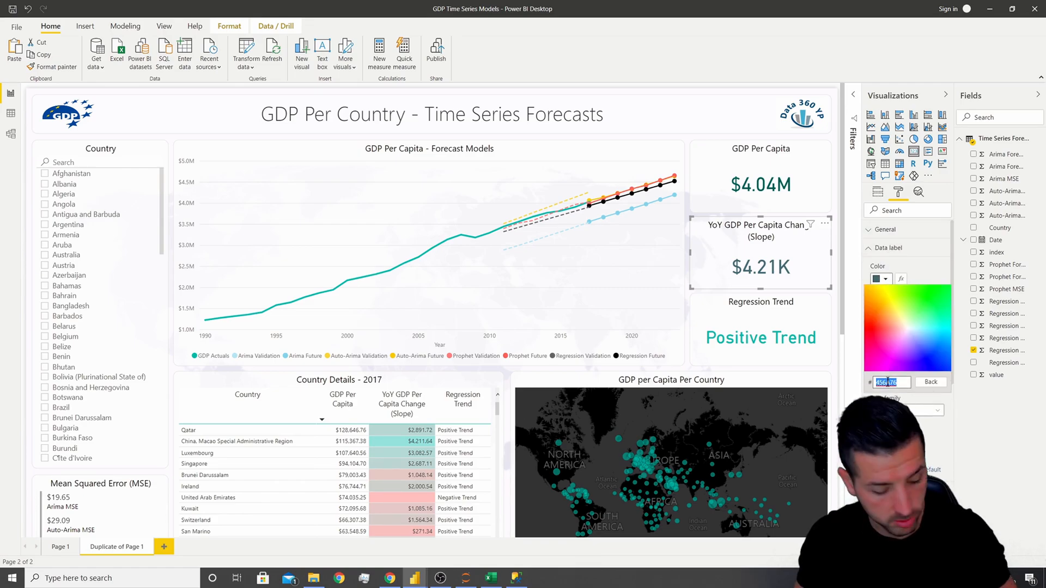
Return to the "on the go" report and set the slope card's data label color to hex 456A76
{"action": "mouse_move", "coordinate": [414, 576]}
{"action": "left_click", "coordinate": [435, 559]}
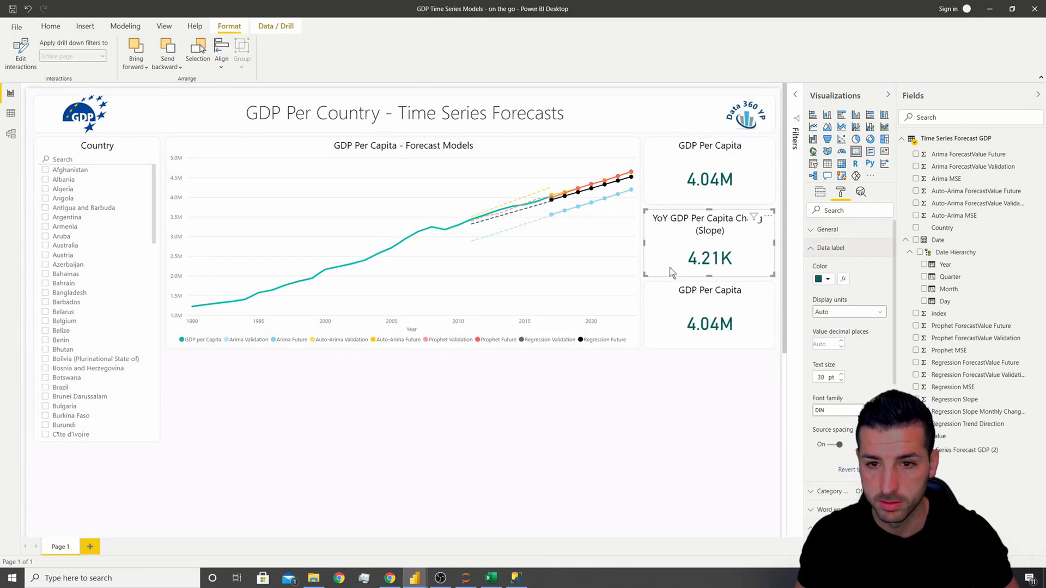
{"action": "left_click", "coordinate": [827, 279]}
{"action": "left_click", "coordinate": [830, 372]}
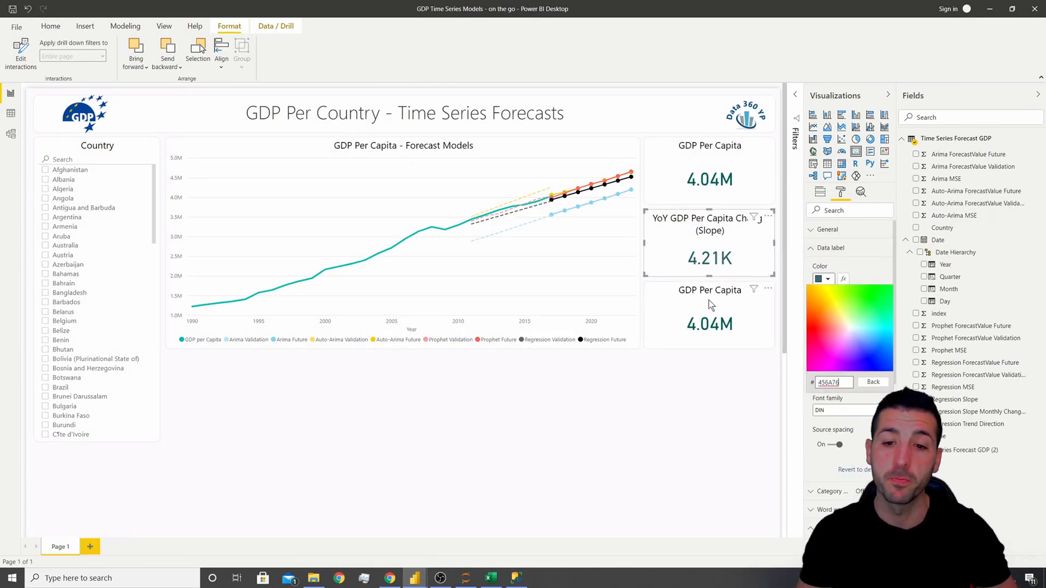
Replace the third card's field with Regression Trend Direction and summarize it by Last
{"action": "left_click", "coordinate": [765, 343]}
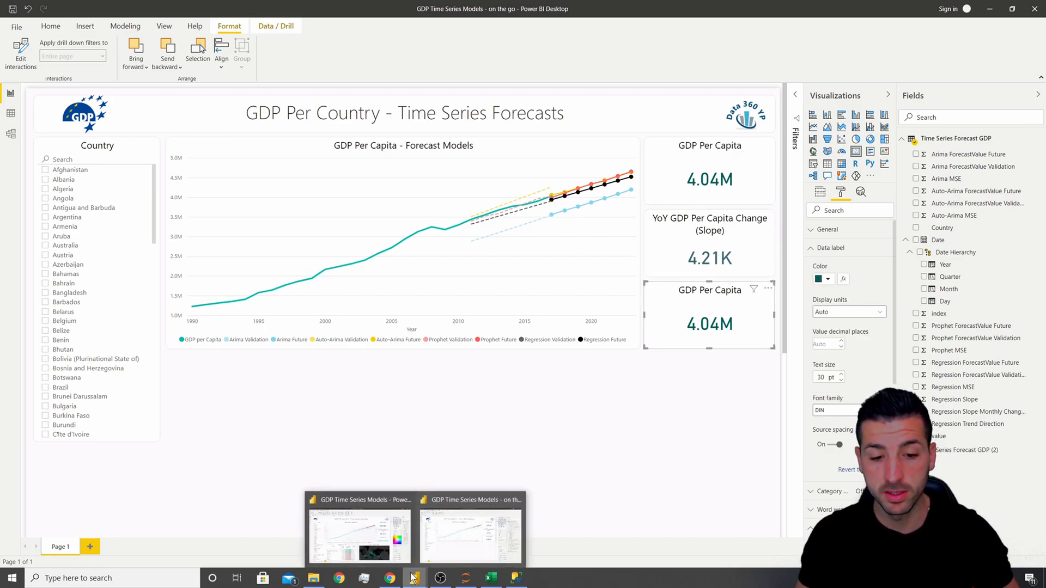
{"action": "left_click", "coordinate": [824, 196]}
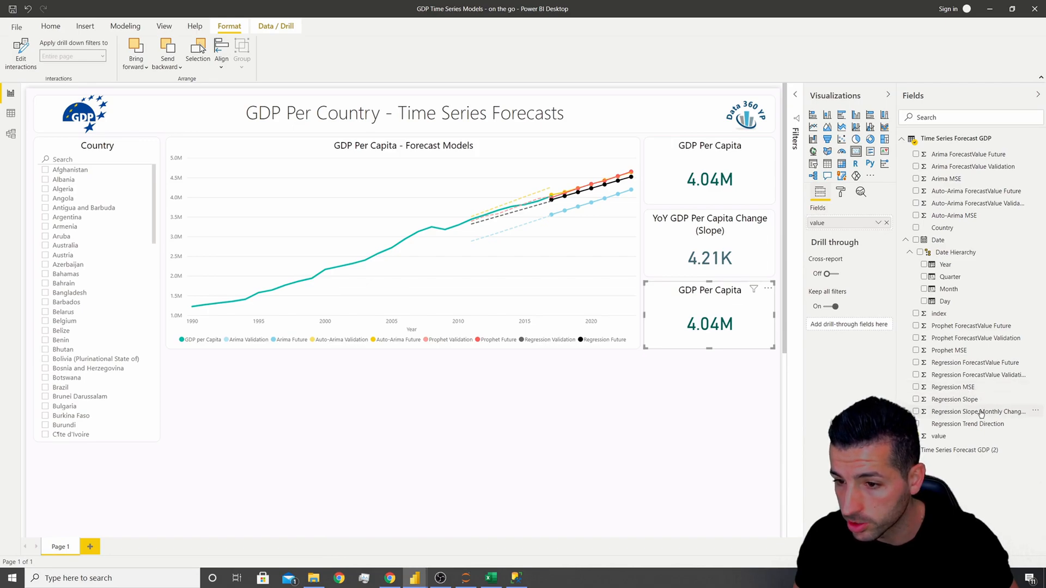
{"action": "left_click_drag", "start_coordinate": [979, 432], "coordinate": [850, 227]}
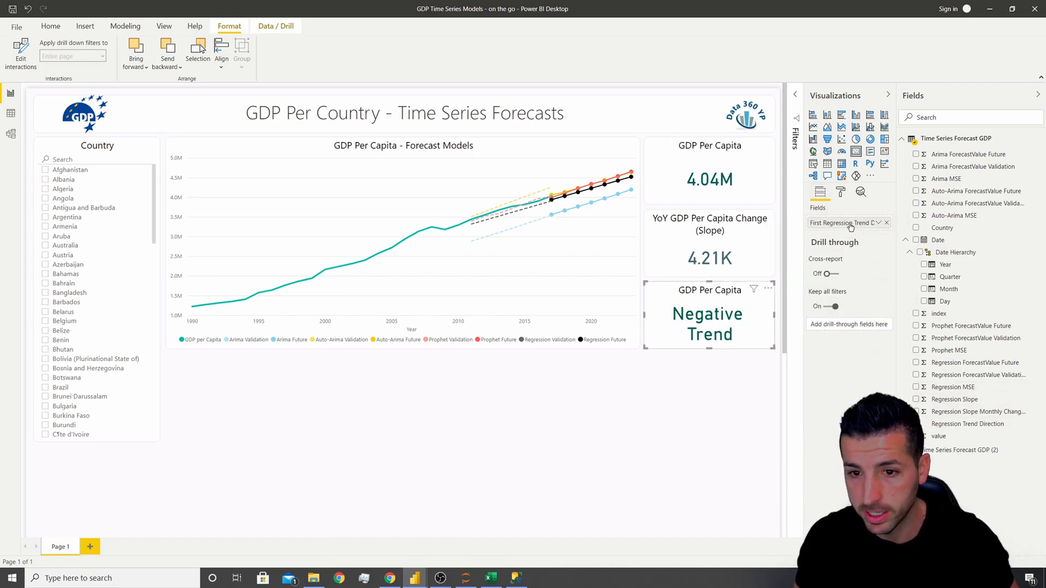
{"action": "left_click", "coordinate": [878, 222]}
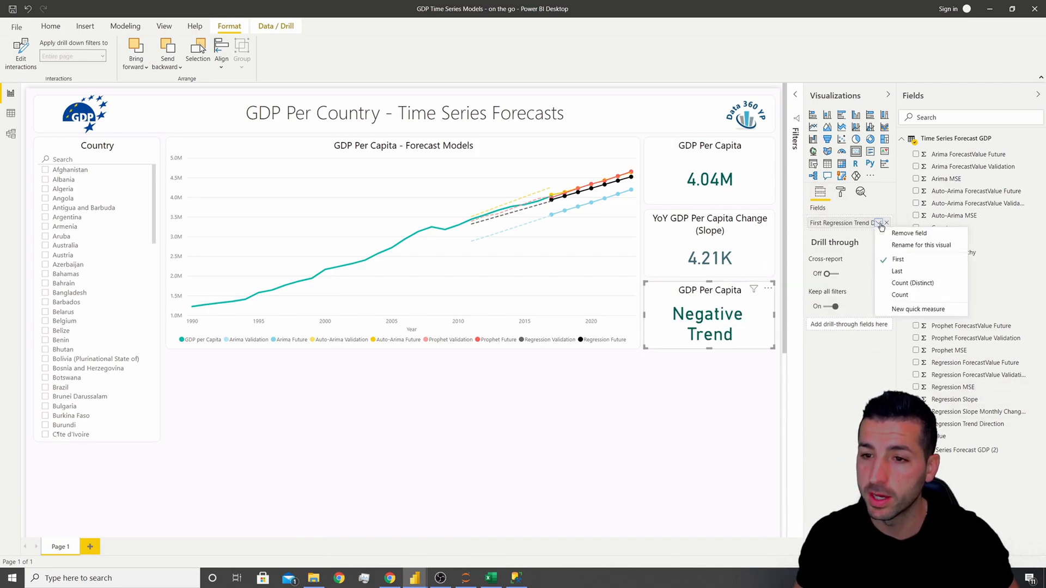
{"action": "left_click", "coordinate": [659, 345]}
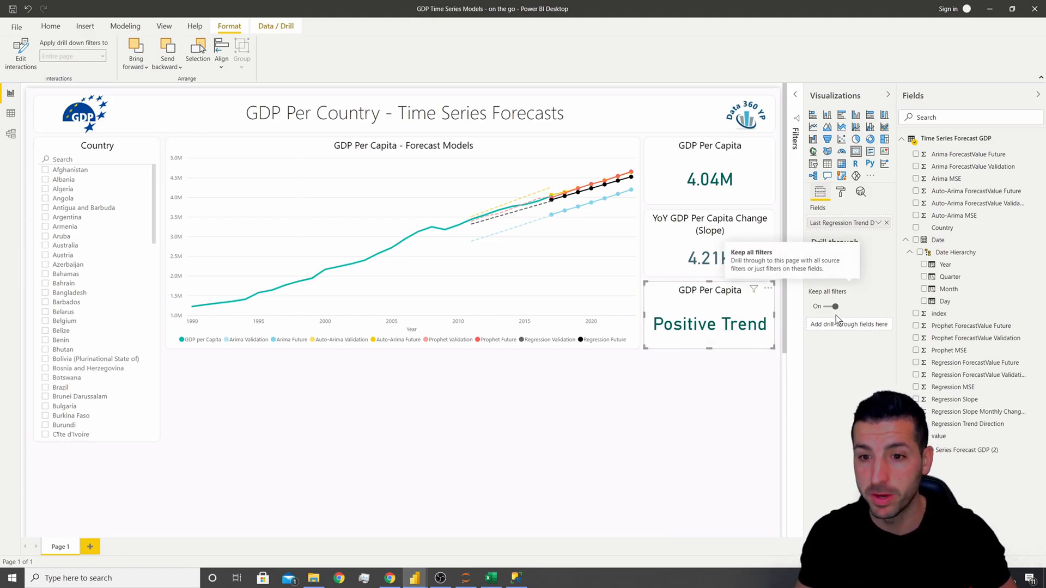
Switch to the finished GDP Time Series Models report and check the Regression Trend card's data label and title settings
{"action": "mouse_move", "coordinate": [411, 578]}
{"action": "left_click", "coordinate": [391, 533]}
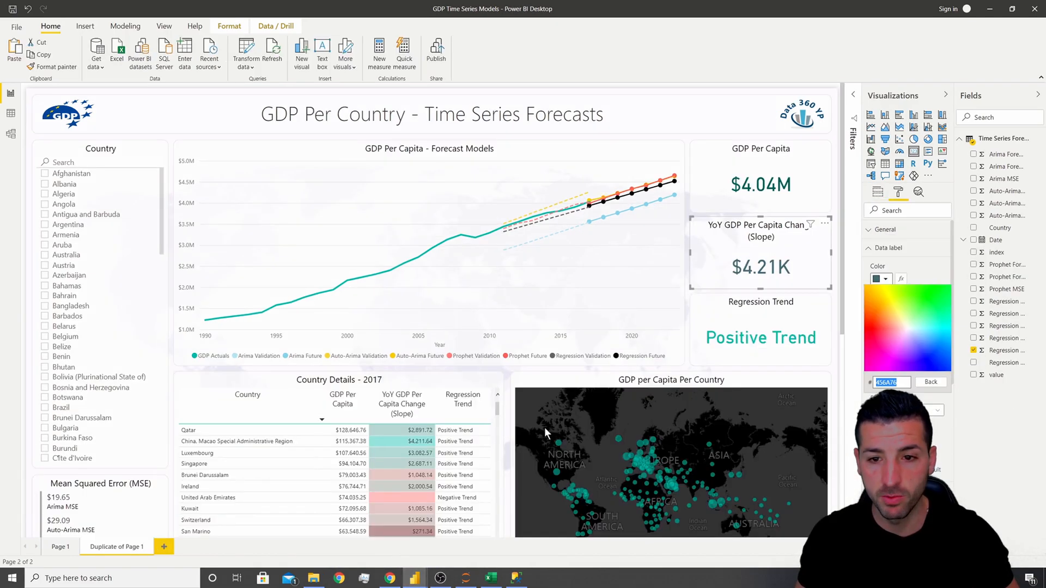
{"action": "left_click", "coordinate": [764, 304]}
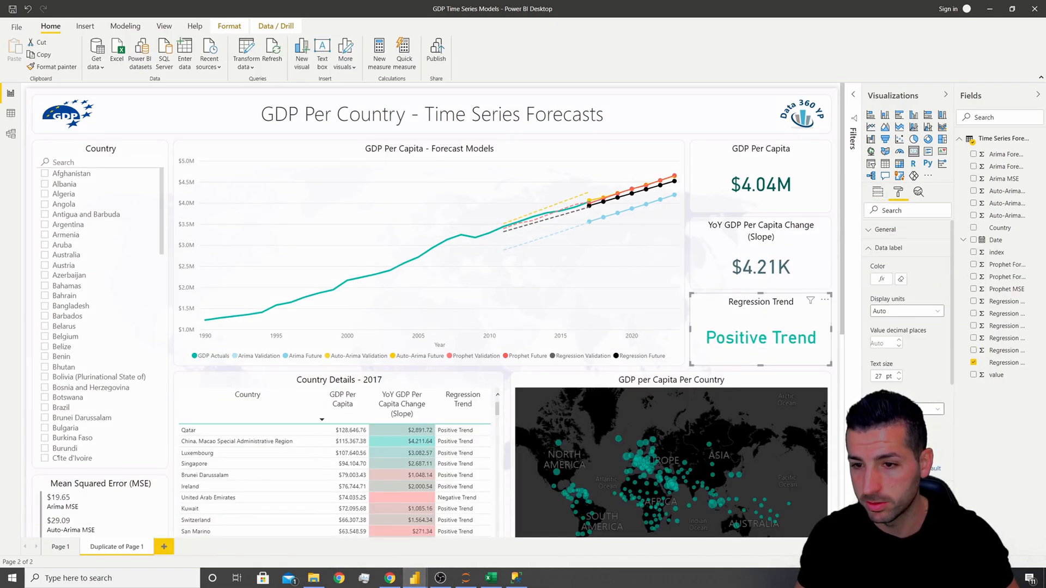
{"action": "left_click", "coordinate": [885, 249]}
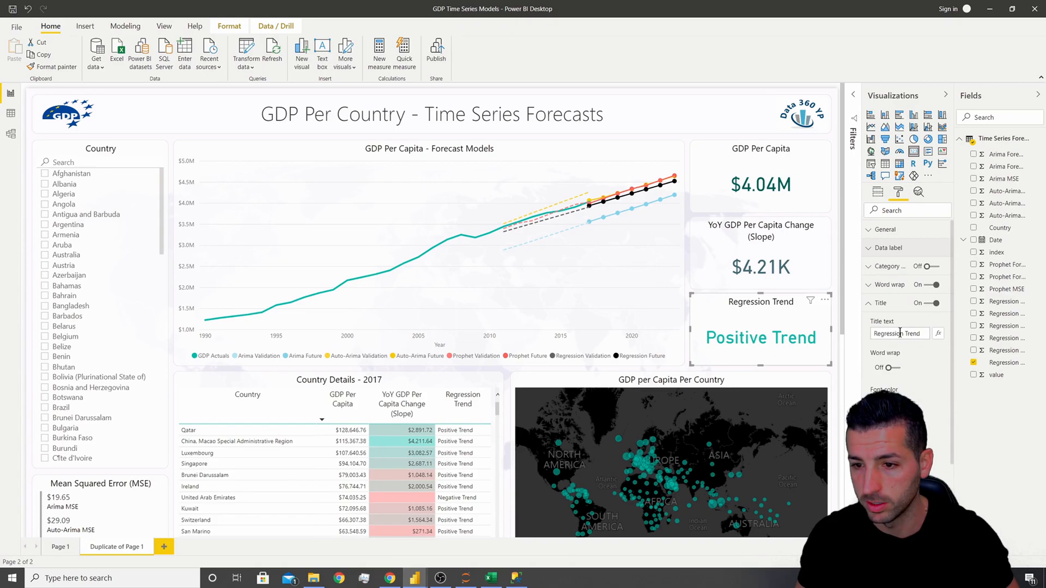
Return to the "on the go" report and set the third card's title to "Regression Trend"
{"action": "mouse_move", "coordinate": [415, 577]}
{"action": "left_click", "coordinate": [589, 539]}
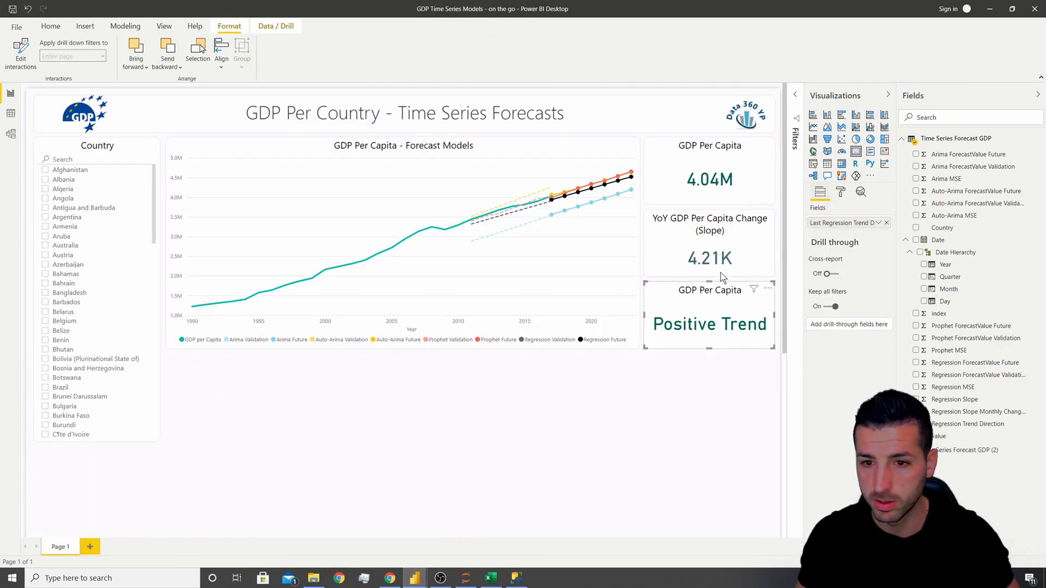
{"action": "left_click", "coordinate": [841, 193]}
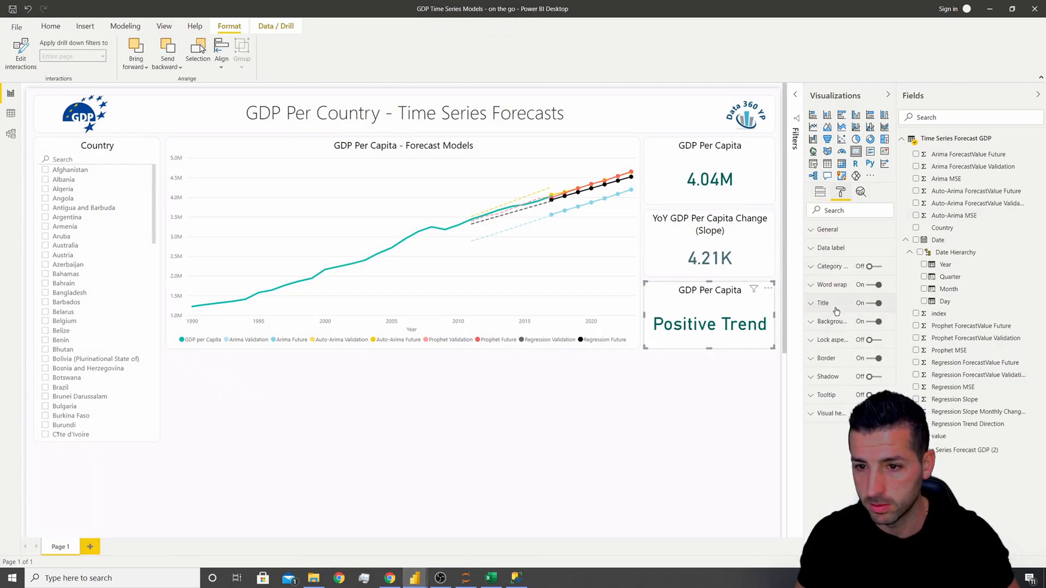
{"action": "left_click", "coordinate": [836, 309]}
{"action": "triple_click", "coordinate": [846, 334]}
{"action": "type", "text": "Regression Trend"}
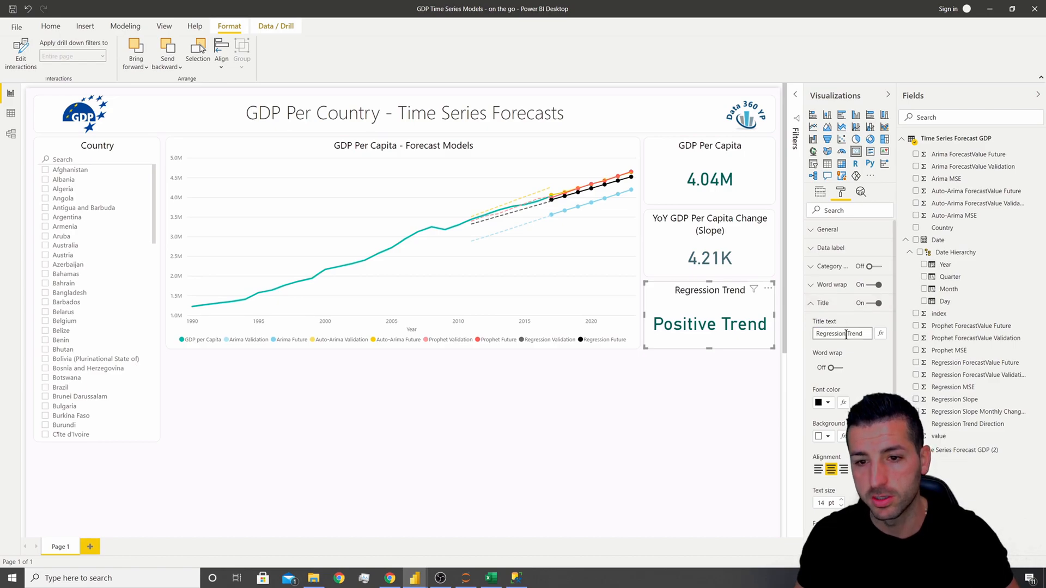
{"action": "left_click", "coordinate": [845, 303]}
Open conditional formatting for the Regression Trend card's data label color and format it by Rules
{"action": "left_click", "coordinate": [844, 248]}
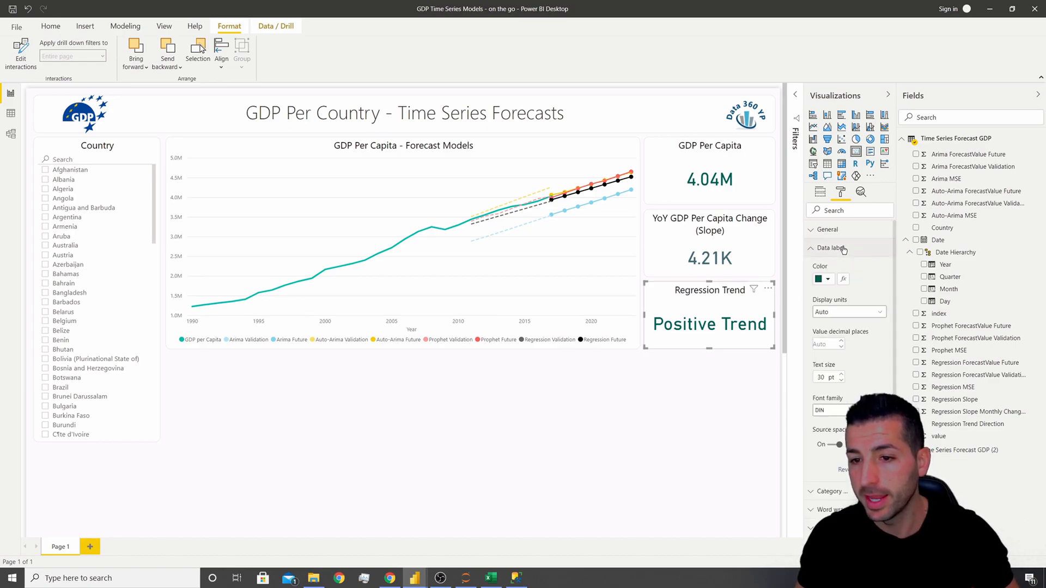
{"action": "left_click", "coordinate": [844, 280]}
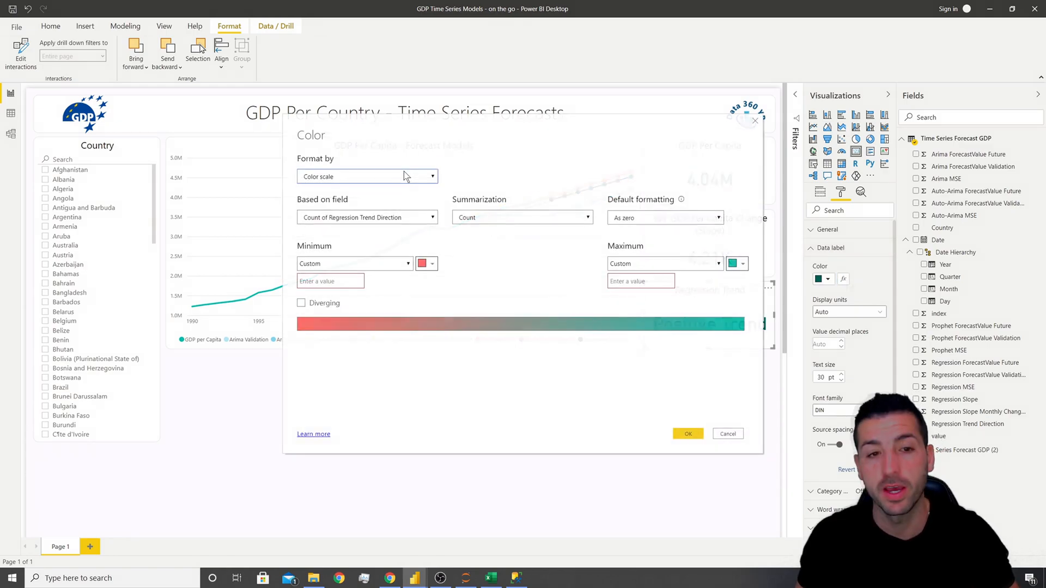
{"action": "left_click", "coordinate": [401, 178]}
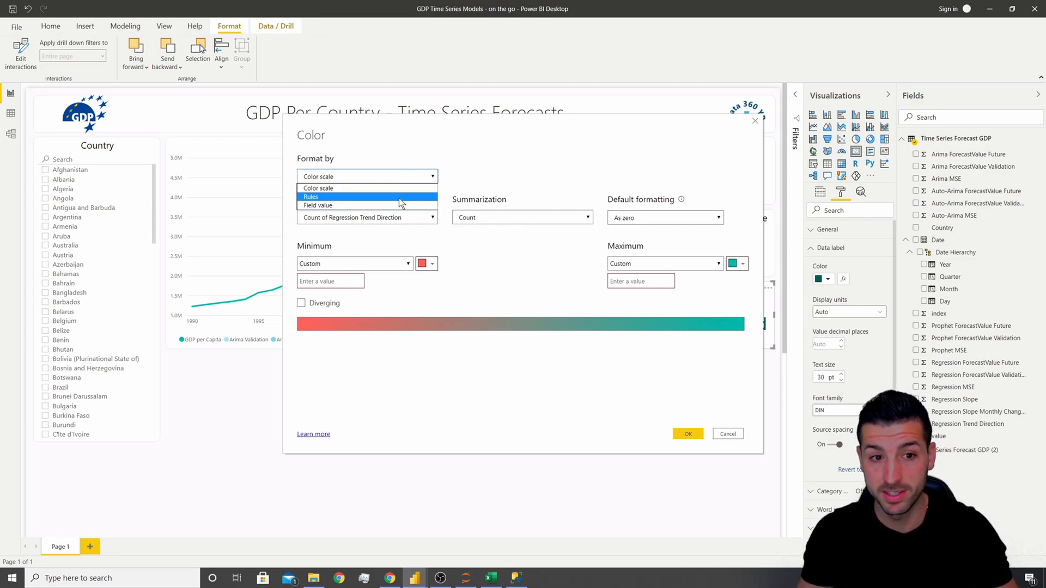
{"action": "left_click", "coordinate": [400, 199]}
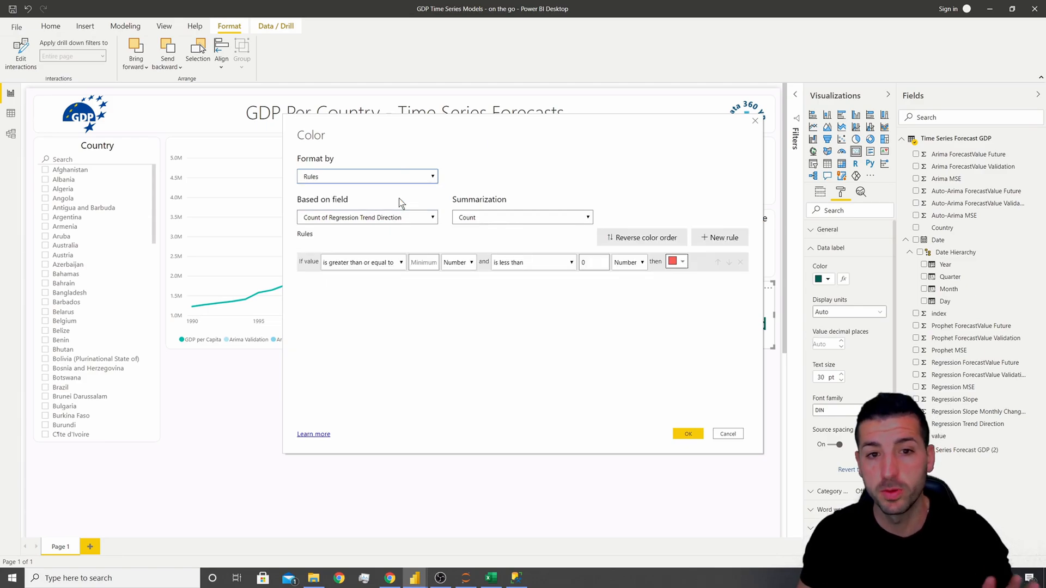
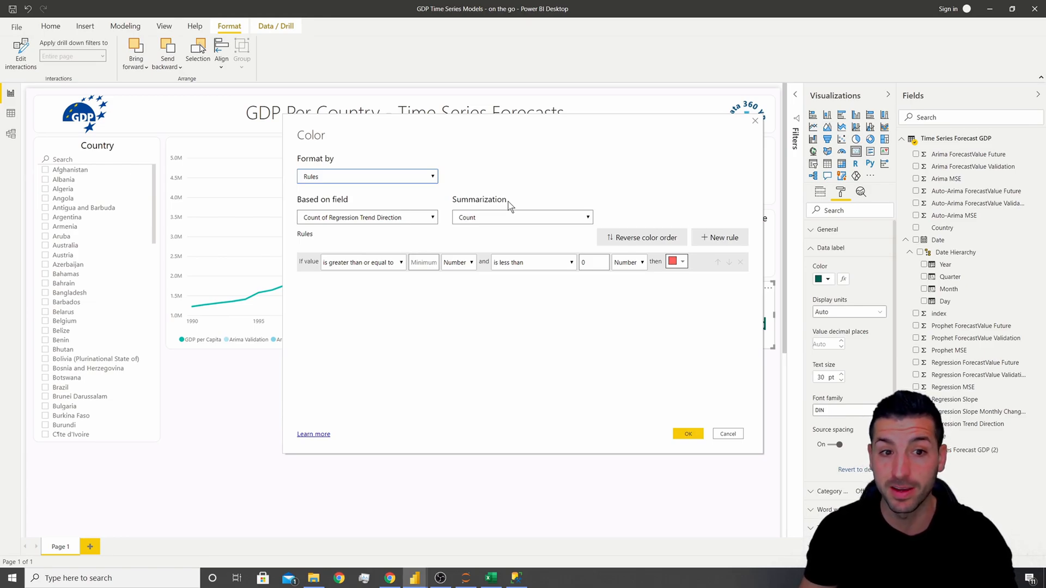
Base the color rules on Regression Slope from the Time Series Forecast GDP table, summarized by Maximum
{"action": "left_click", "coordinate": [412, 219]}
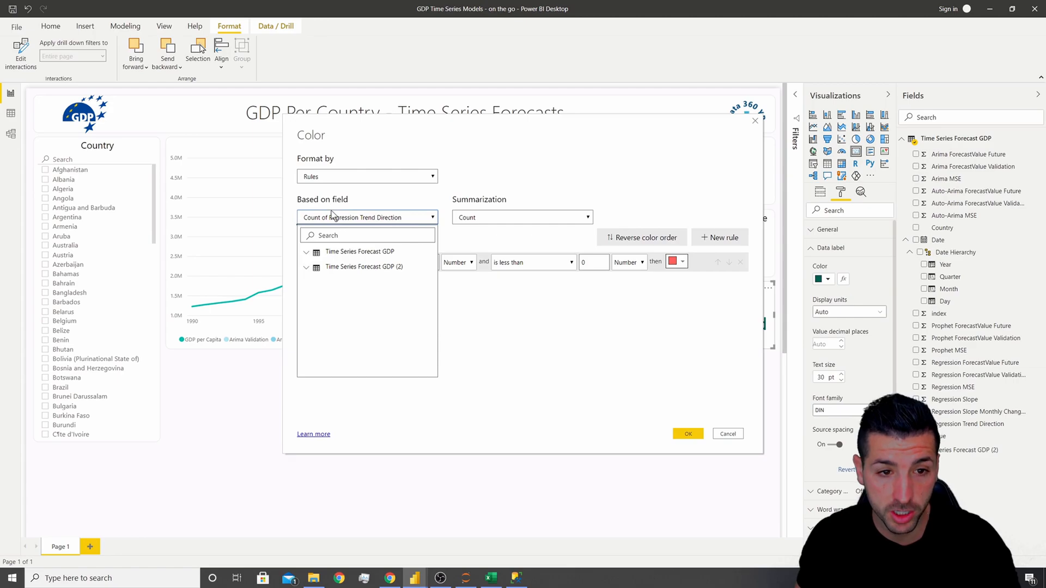
{"action": "left_click", "coordinate": [308, 256]}
{"action": "scroll", "coordinate": [354, 338], "scroll_direction": "down", "scroll_amount": 2}
{"action": "scroll", "coordinate": [354, 339], "scroll_direction": "down", "scroll_amount": 2}
{"action": "left_click", "coordinate": [332, 335]}
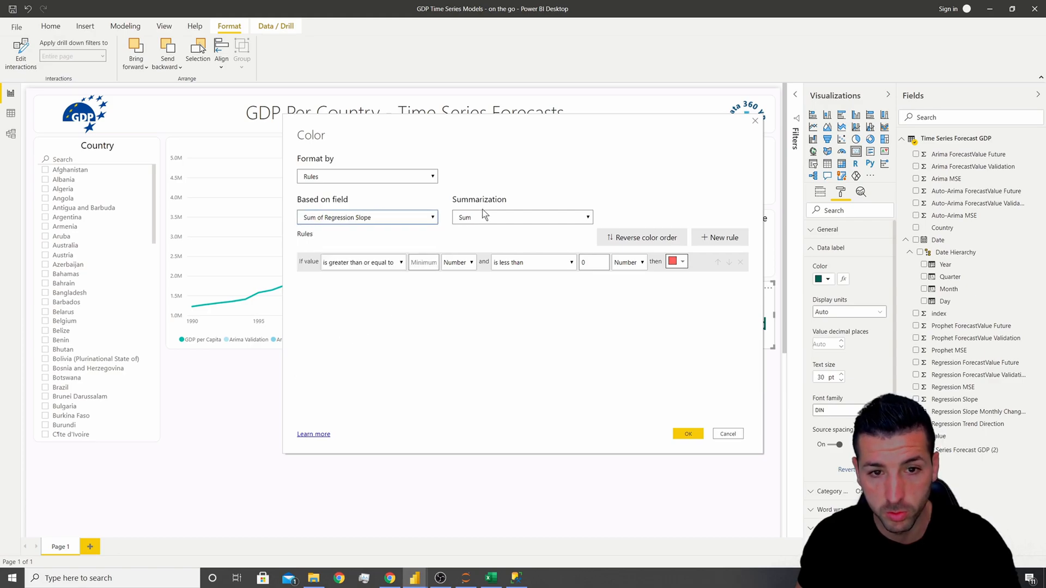
{"action": "left_click", "coordinate": [484, 217]}
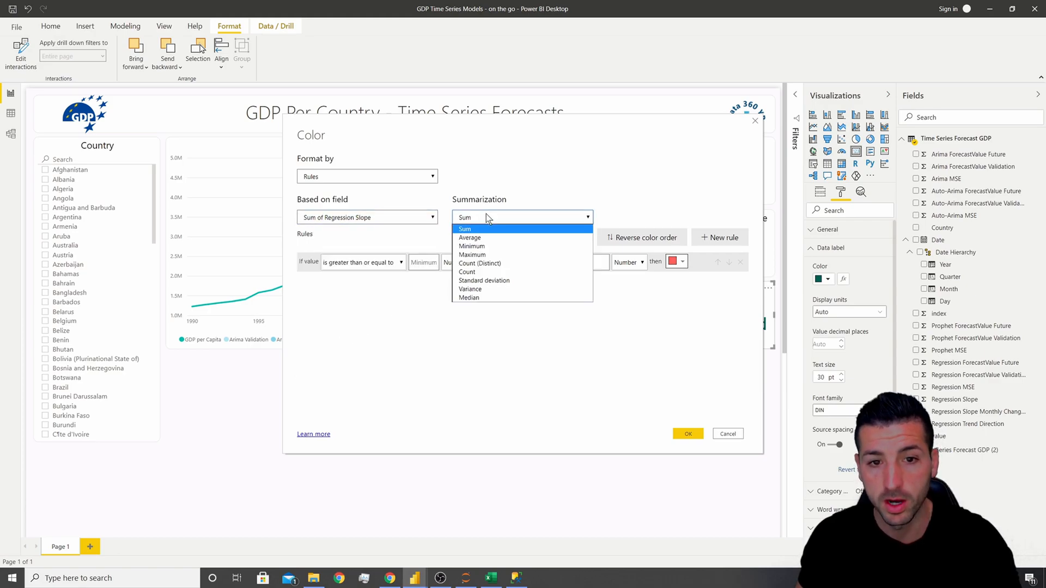
{"action": "left_click", "coordinate": [489, 255]}
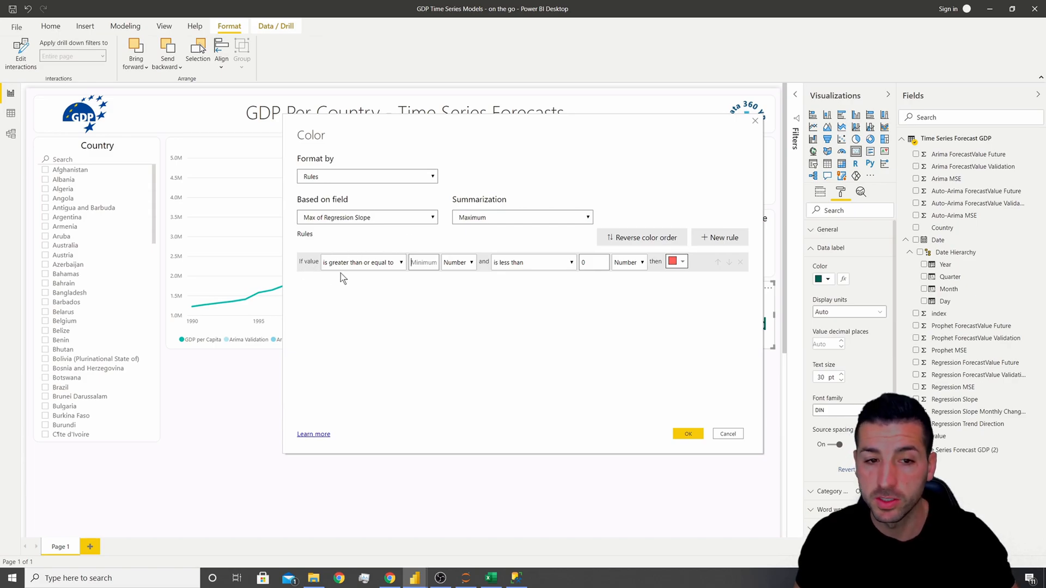
Define the first rule to color values from -999999 to less than 0 in a light red shade
{"action": "left_click", "coordinate": [415, 265]}
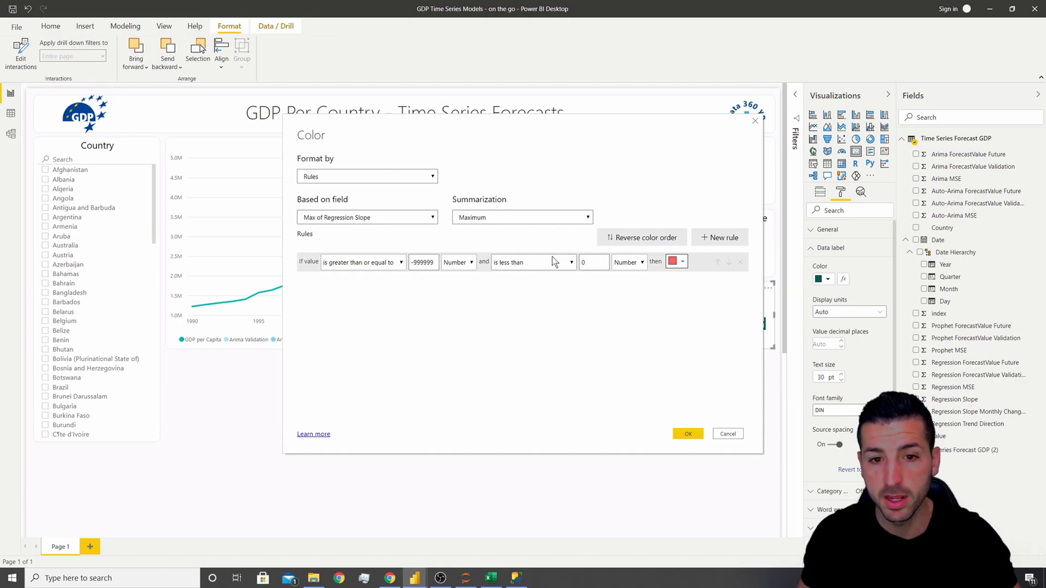
{"action": "left_click", "coordinate": [679, 262]}
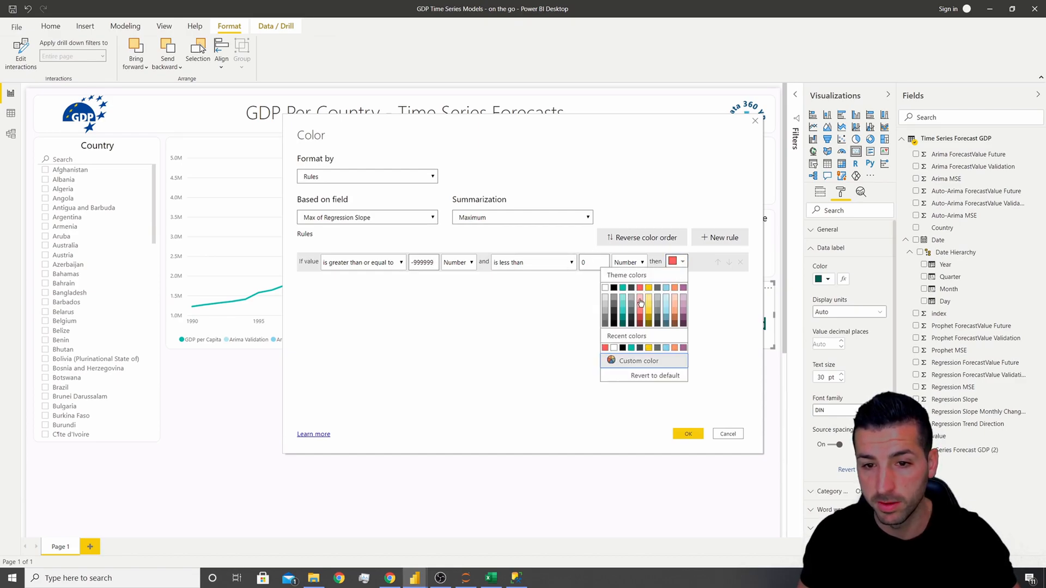
{"action": "left_click", "coordinate": [640, 303]}
{"action": "left_click", "coordinate": [681, 264]}
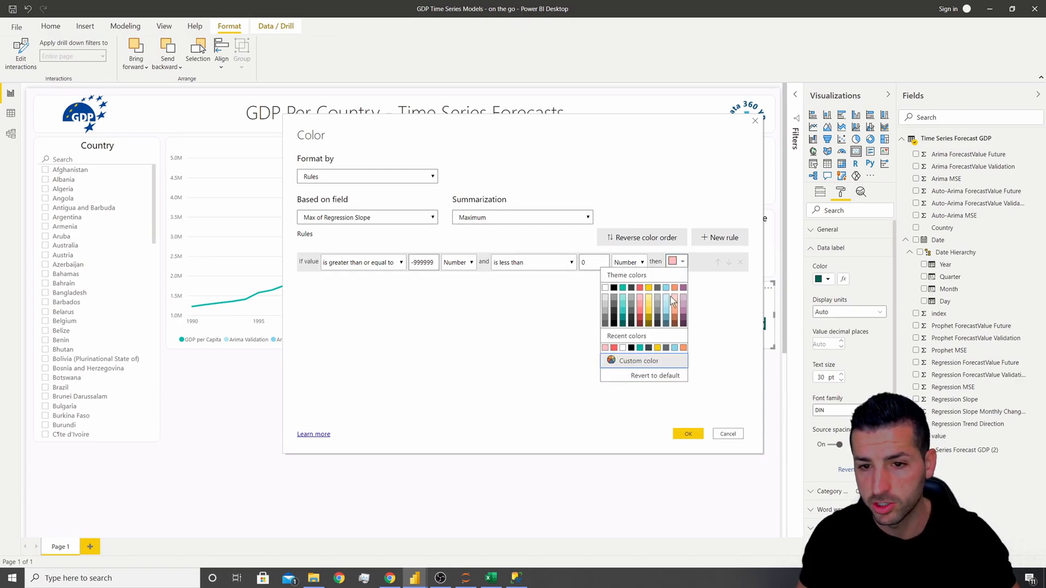
{"action": "left_click", "coordinate": [638, 314]}
Add a second color rule making values greater than 0 and less than 99999999 teal, and apply both rules to the Regression Trend card
{"action": "left_click", "coordinate": [719, 237]}
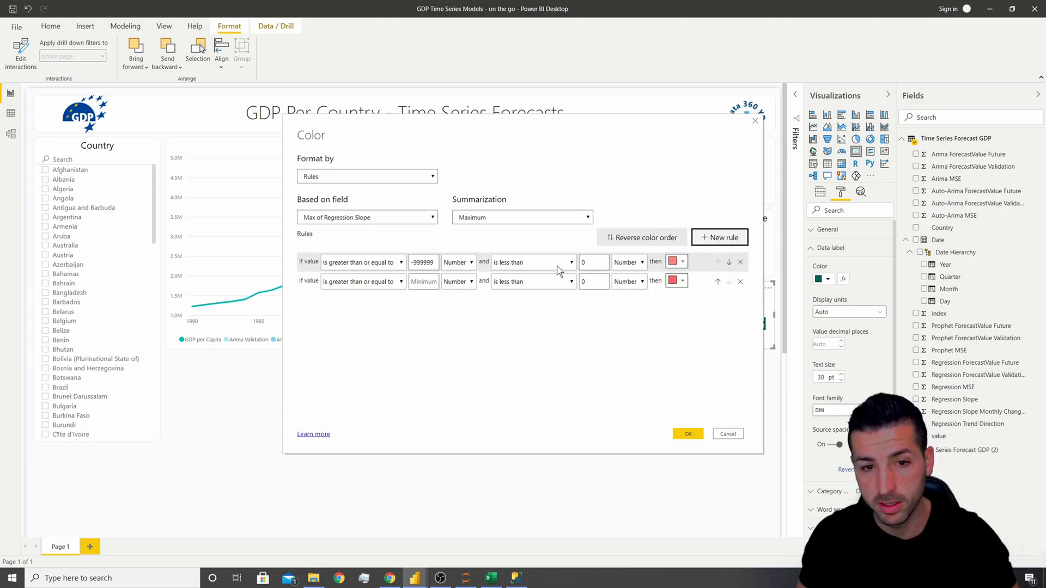
{"action": "left_click", "coordinate": [416, 281]}
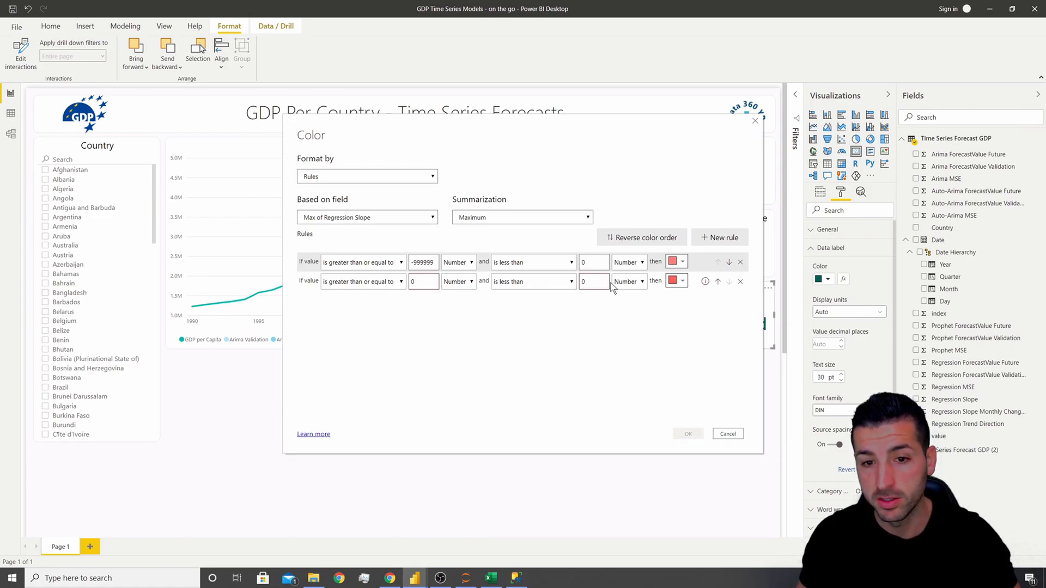
{"action": "left_click", "coordinate": [376, 281]}
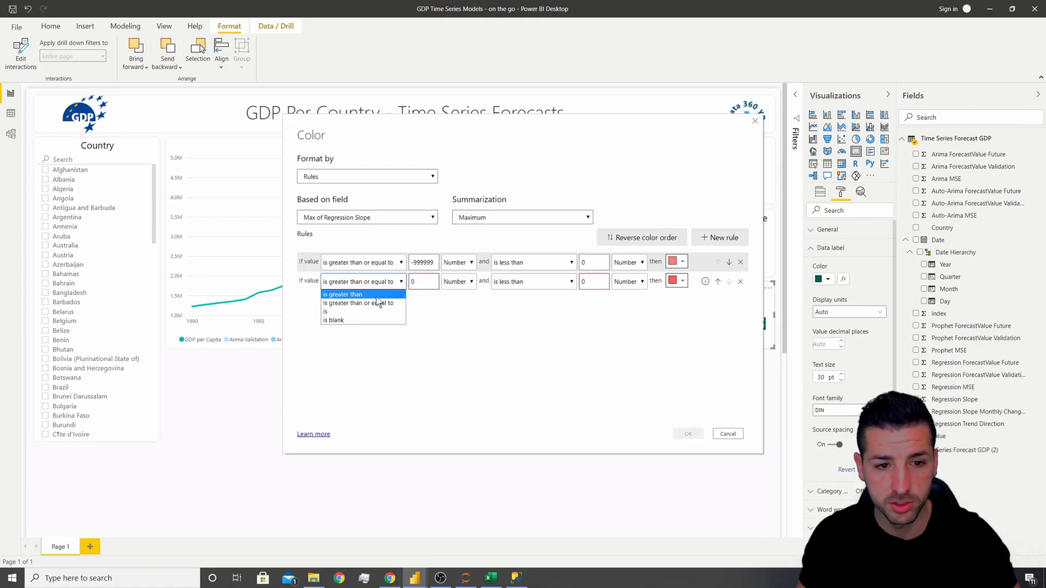
{"action": "left_click", "coordinate": [367, 296]}
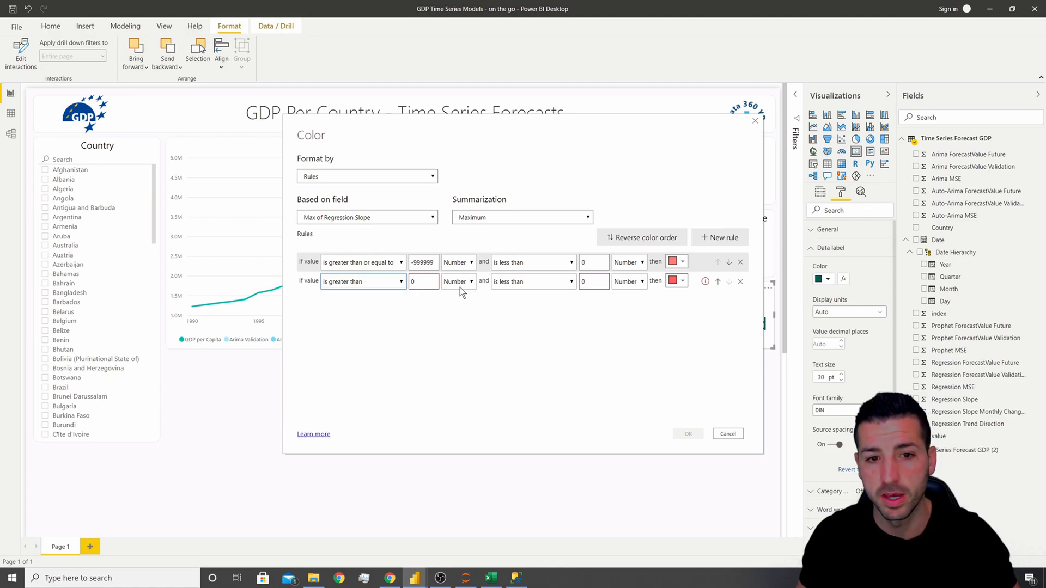
{"action": "left_click", "coordinate": [581, 281]}
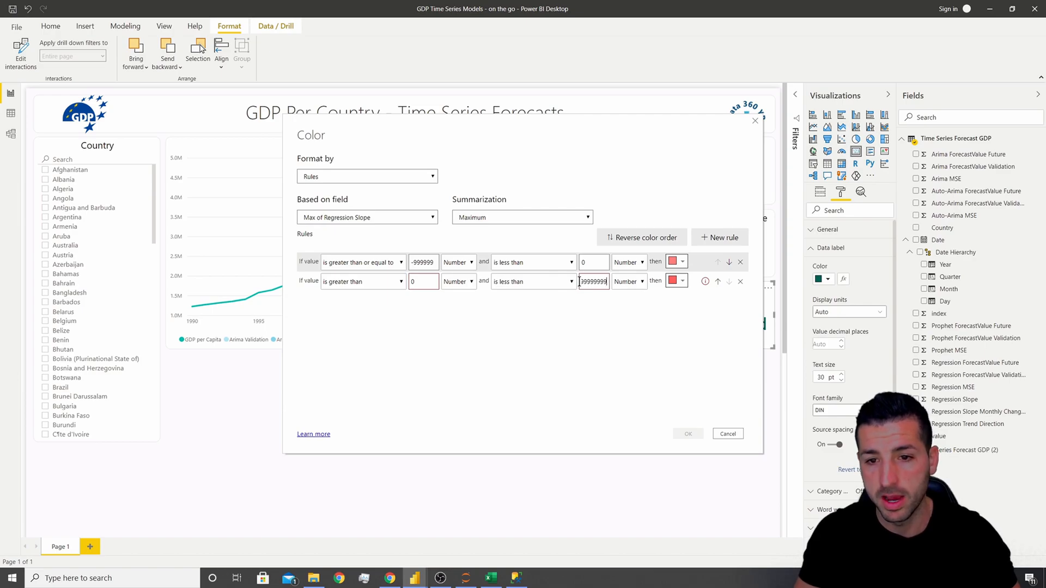
{"action": "left_click", "coordinate": [680, 281]}
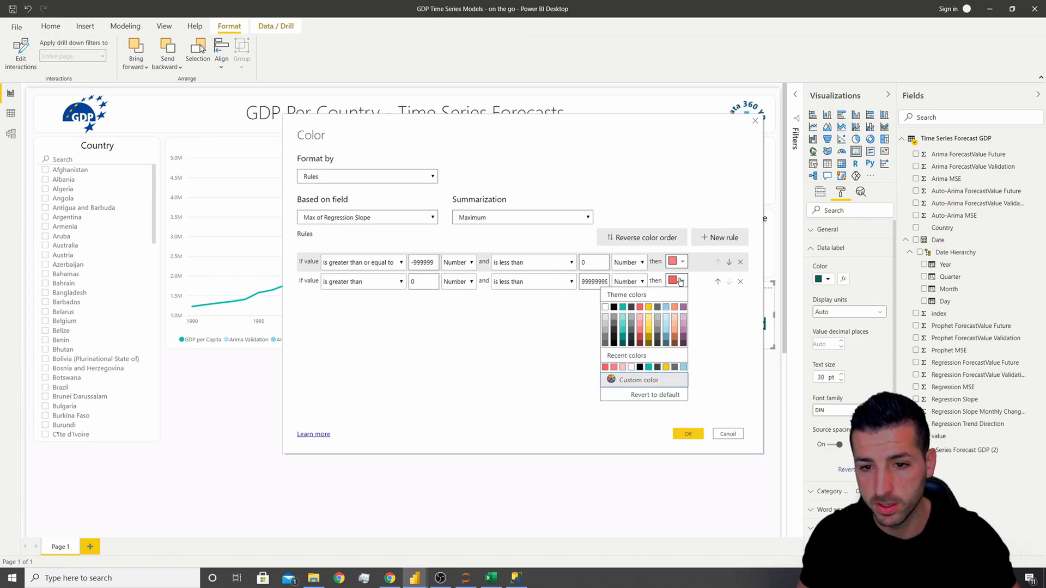
{"action": "left_click", "coordinate": [624, 307]}
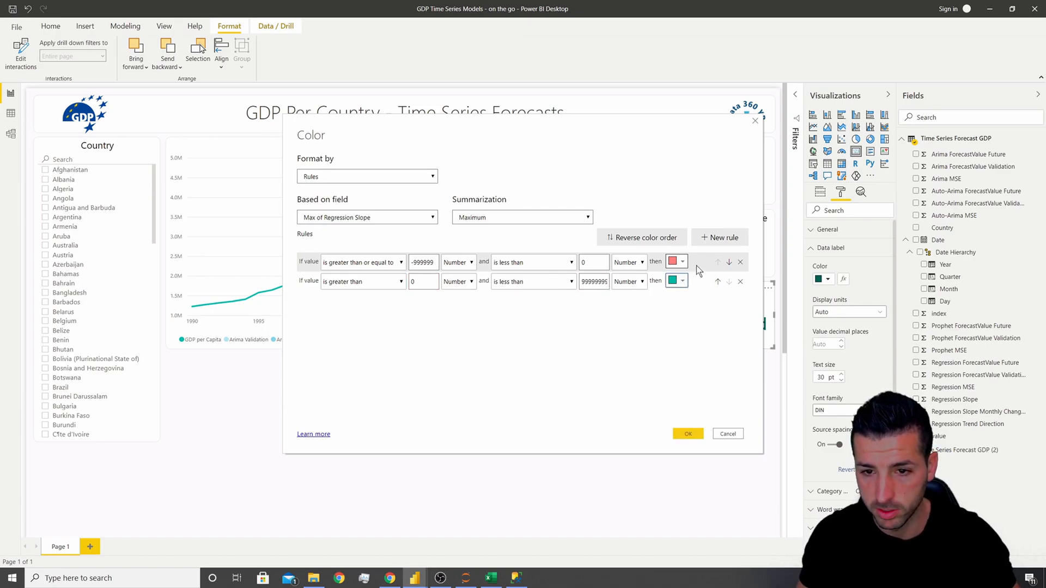
{"action": "left_click", "coordinate": [688, 434]}
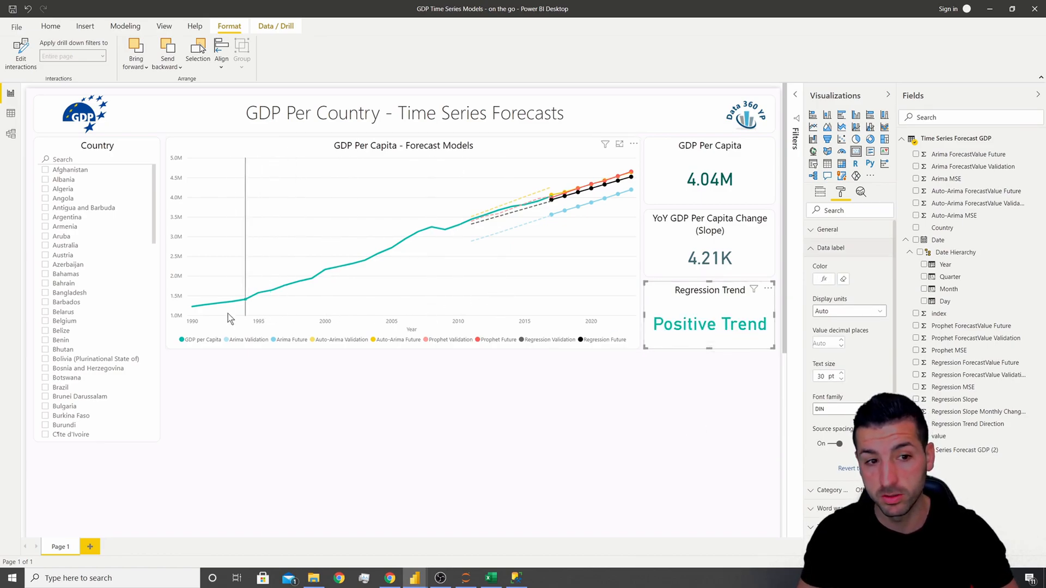
Check the Country Details table in the reference report, then add an empty table below the forecast chart, about half the page wide
{"action": "left_click", "coordinate": [688, 351]}
{"action": "mouse_move", "coordinate": [414, 578]}
{"action": "left_click", "coordinate": [392, 541]}
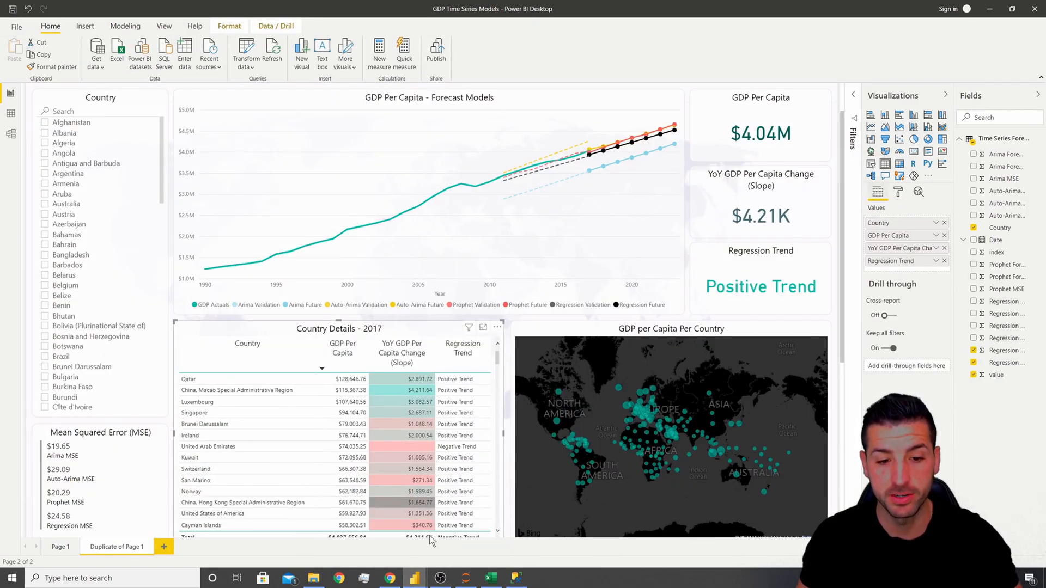
{"action": "mouse_move", "coordinate": [415, 578]}
{"action": "left_click", "coordinate": [357, 526]}
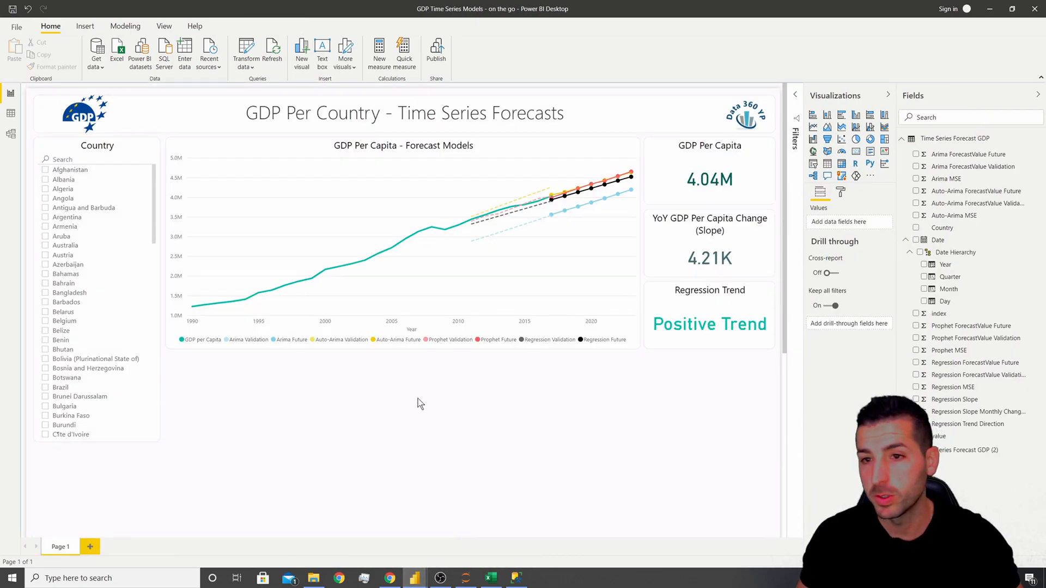
{"action": "left_click", "coordinate": [827, 170]}
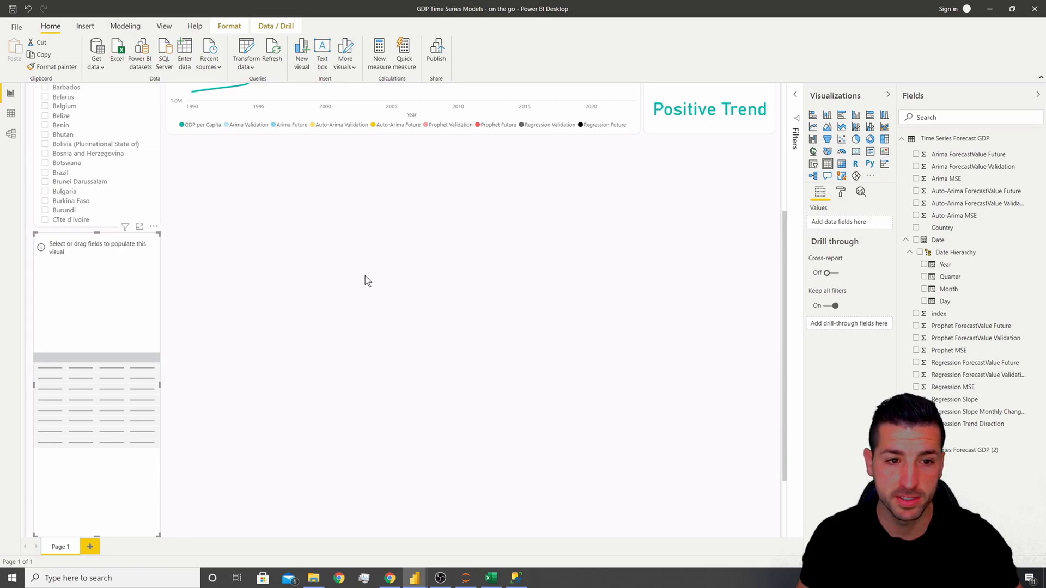
{"action": "left_click_drag", "start_coordinate": [110, 257], "coordinate": [230, 165]}
{"action": "scroll", "coordinate": [268, 201], "scroll_direction": "up", "scroll_amount": 2}
{"action": "scroll", "coordinate": [315, 521], "scroll_direction": "down", "scroll_amount": 1}
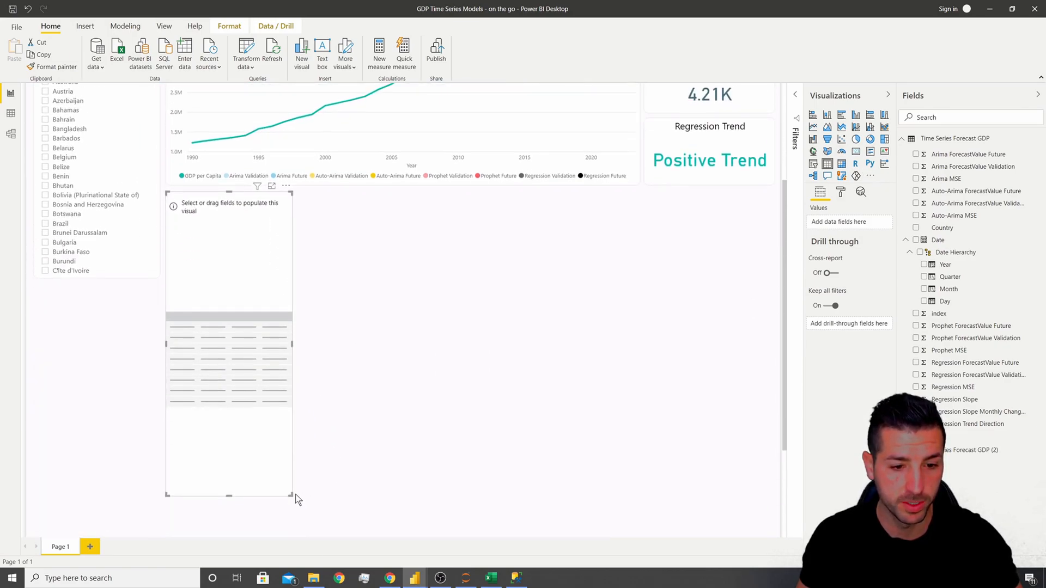
{"action": "left_click_drag", "start_coordinate": [293, 494], "coordinate": [504, 391]}
{"action": "scroll", "coordinate": [578, 389], "scroll_direction": "up", "scroll_amount": 3}
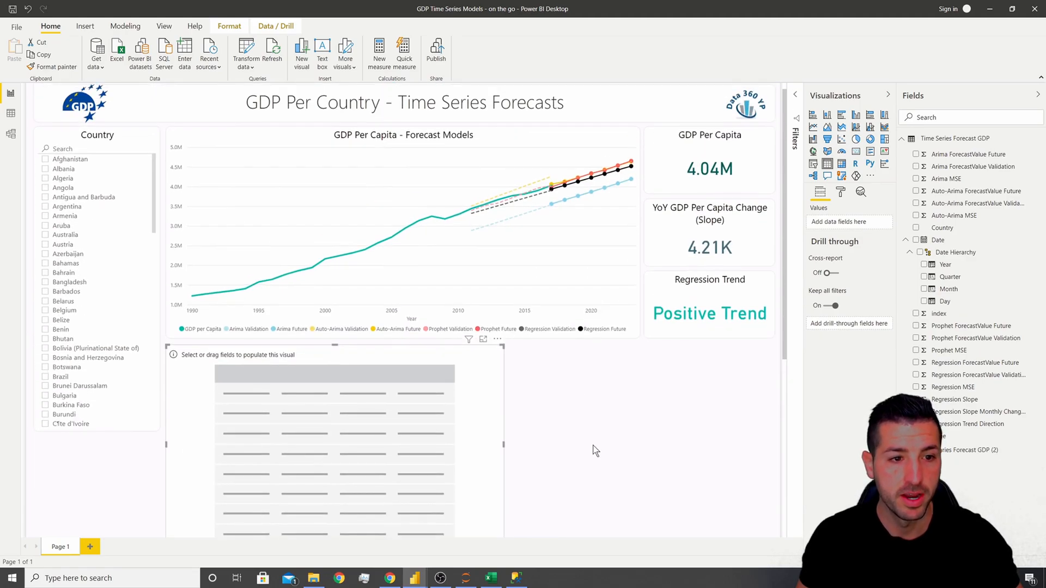
Copy the Country slicer's formatting onto the new empty table
{"action": "left_click", "coordinate": [55, 151]}
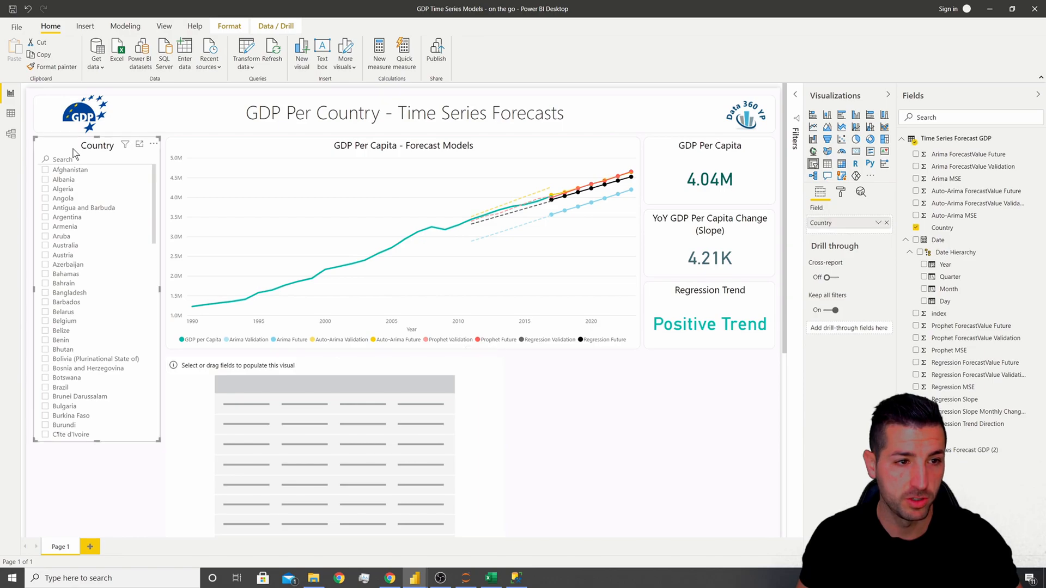
{"action": "left_click", "coordinate": [53, 68]}
{"action": "left_click", "coordinate": [289, 365]}
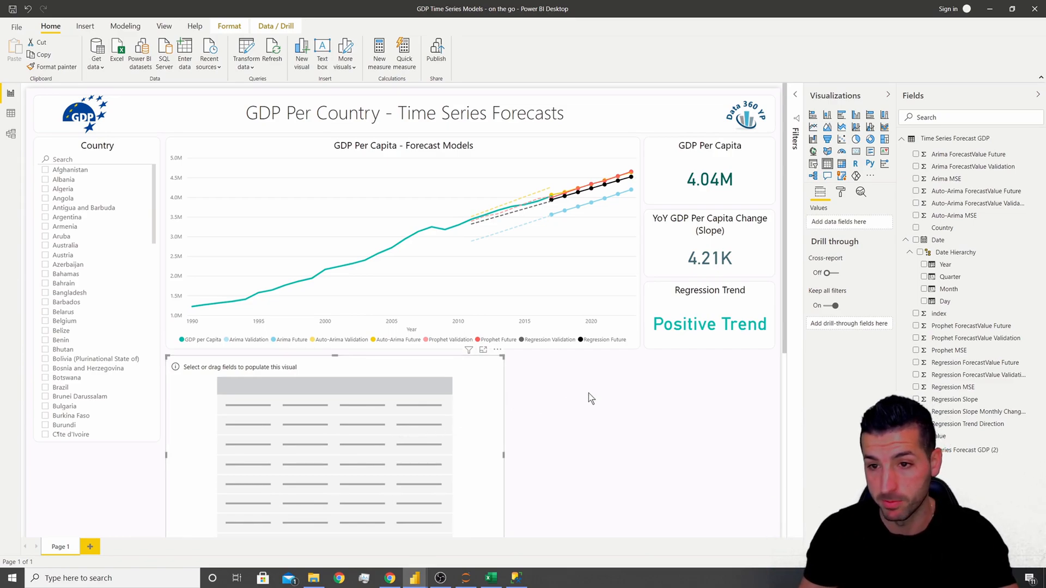
Add Country, value, Regression Slope Monthly Change Proj and Regression Trend Direction as the table's columns
{"action": "left_click_drag", "start_coordinate": [868, 227], "coordinate": [866, 224]}
{"action": "left_click_drag", "start_coordinate": [946, 436], "coordinate": [846, 234]}
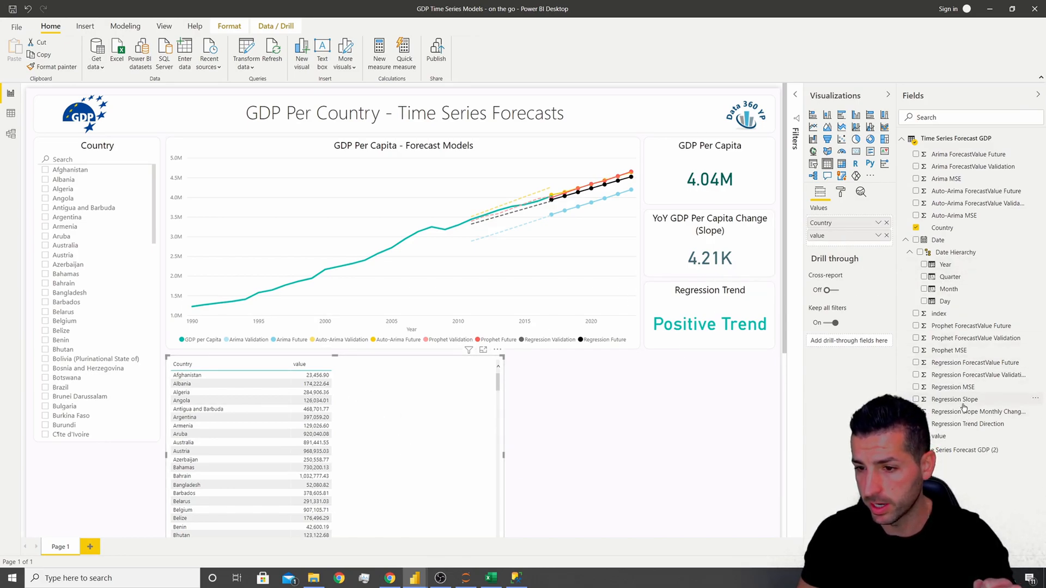
{"action": "left_click_drag", "start_coordinate": [966, 416], "coordinate": [845, 246]}
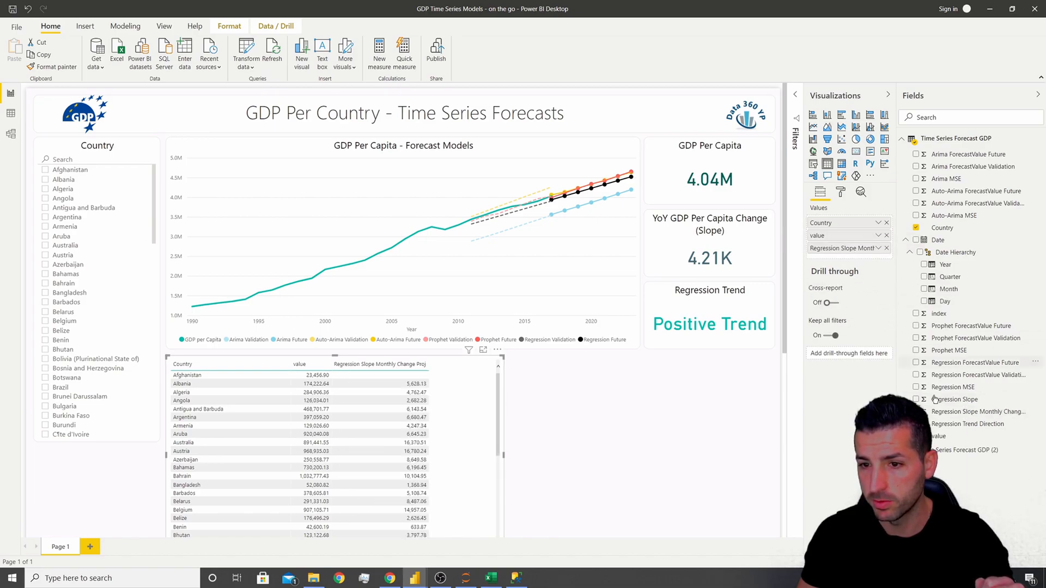
{"action": "left_click_drag", "start_coordinate": [964, 426], "coordinate": [845, 257]}
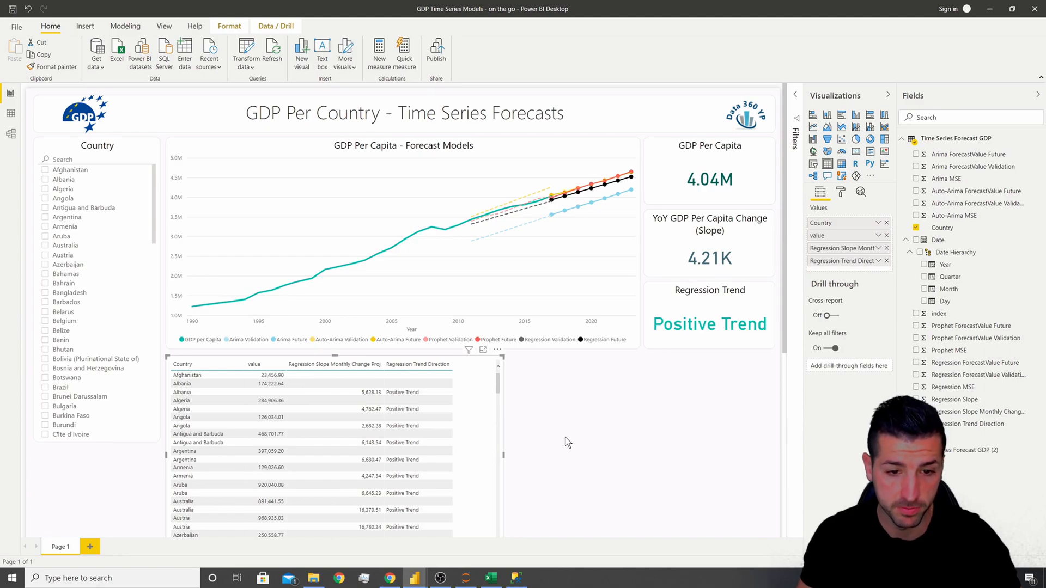
Apply the Minimal style to the table and sort its rows by value in descending order
{"action": "left_click", "coordinate": [841, 196]}
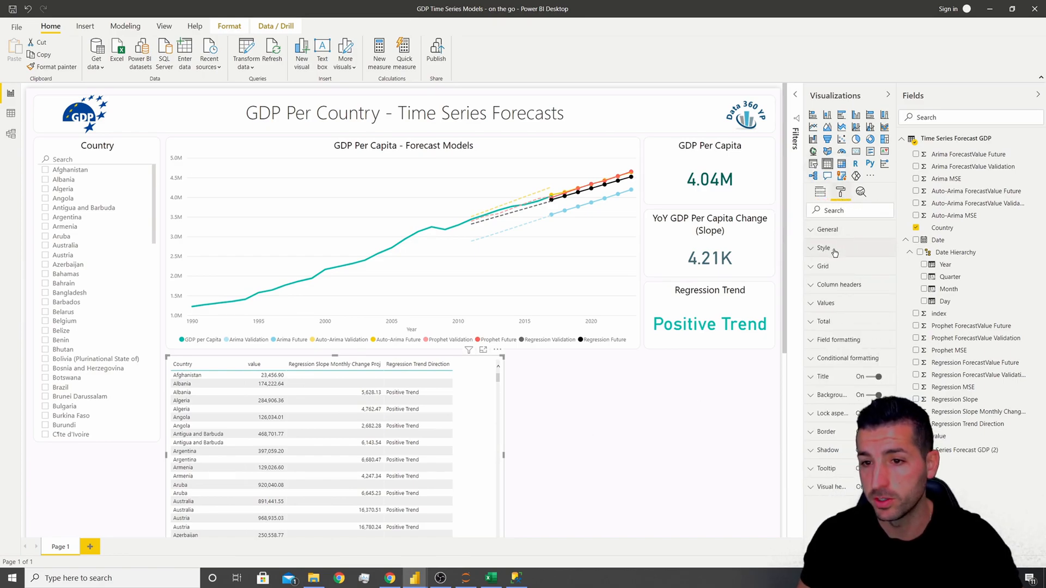
{"action": "left_click", "coordinate": [832, 280]}
{"action": "left_click", "coordinate": [832, 309]}
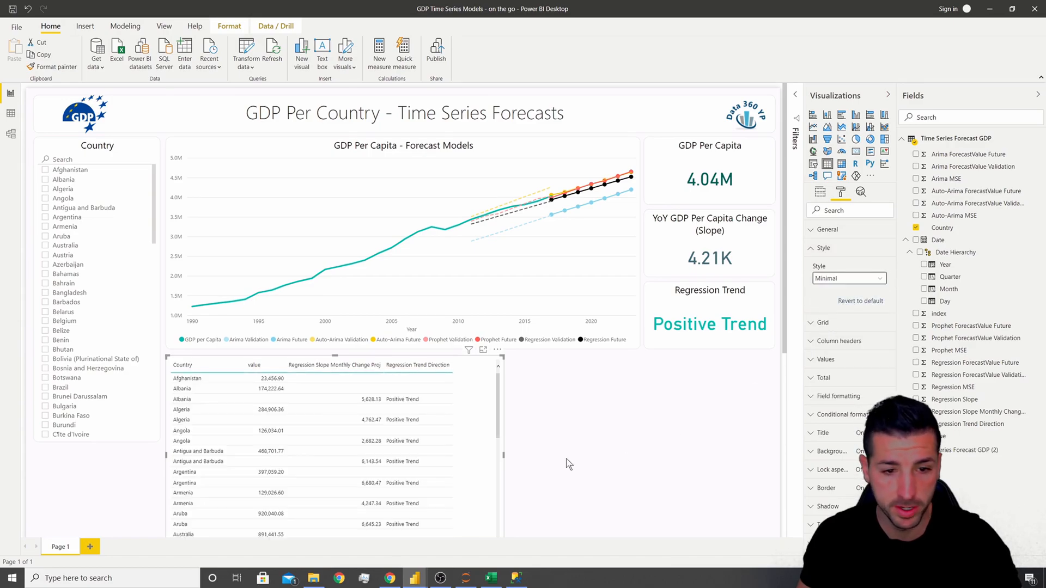
{"action": "scroll", "coordinate": [540, 466], "scroll_direction": "down", "scroll_amount": 2}
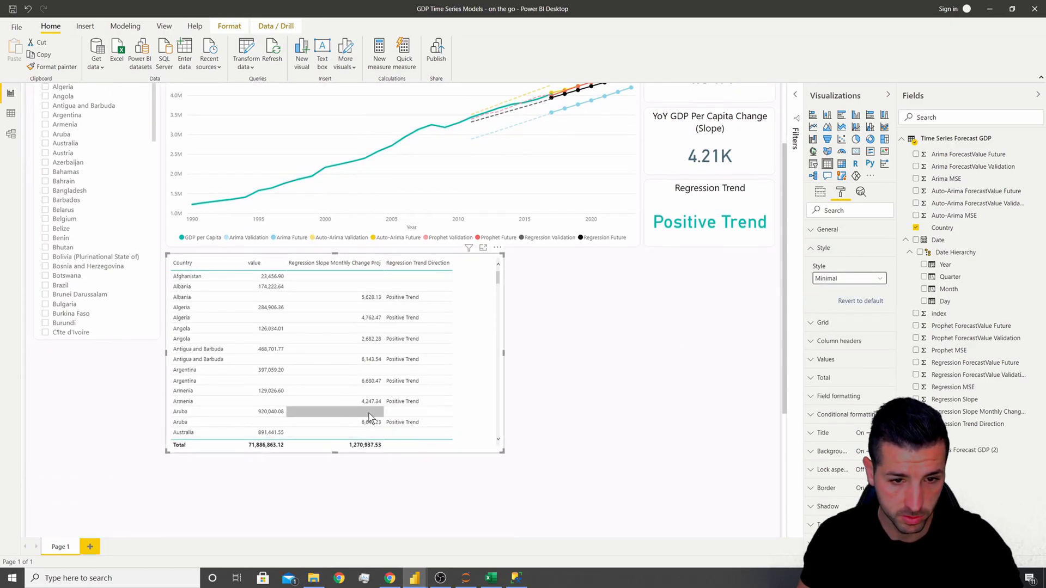
{"action": "left_click", "coordinate": [267, 266]}
{"action": "scroll", "coordinate": [303, 349], "scroll_direction": "up", "scroll_amount": 1}
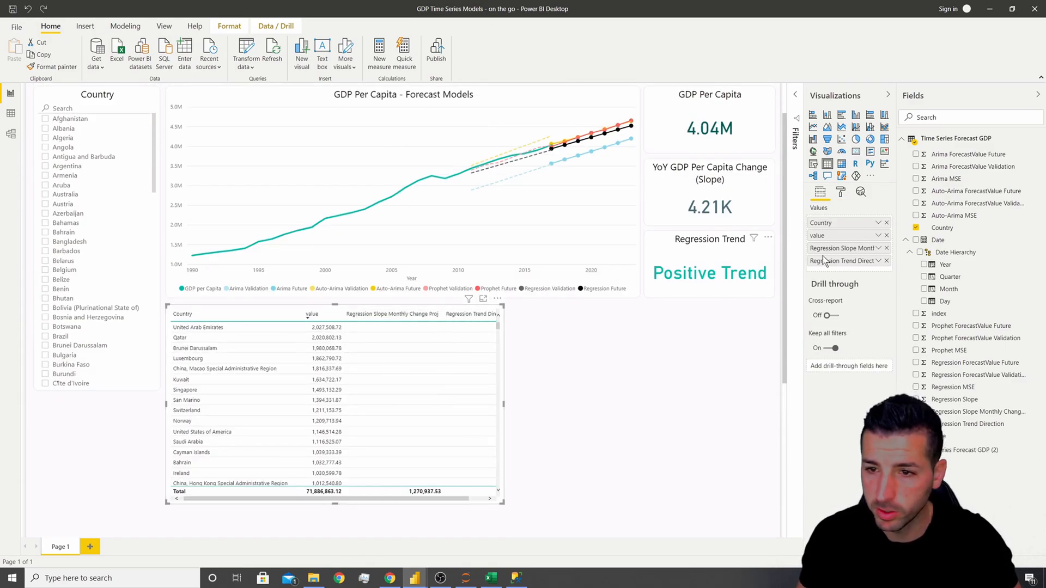
Summarize the table's Regression Slope Monthly Change field by Maximum and its Regression Trend Direction field by Last
{"action": "left_click", "coordinate": [877, 248]}
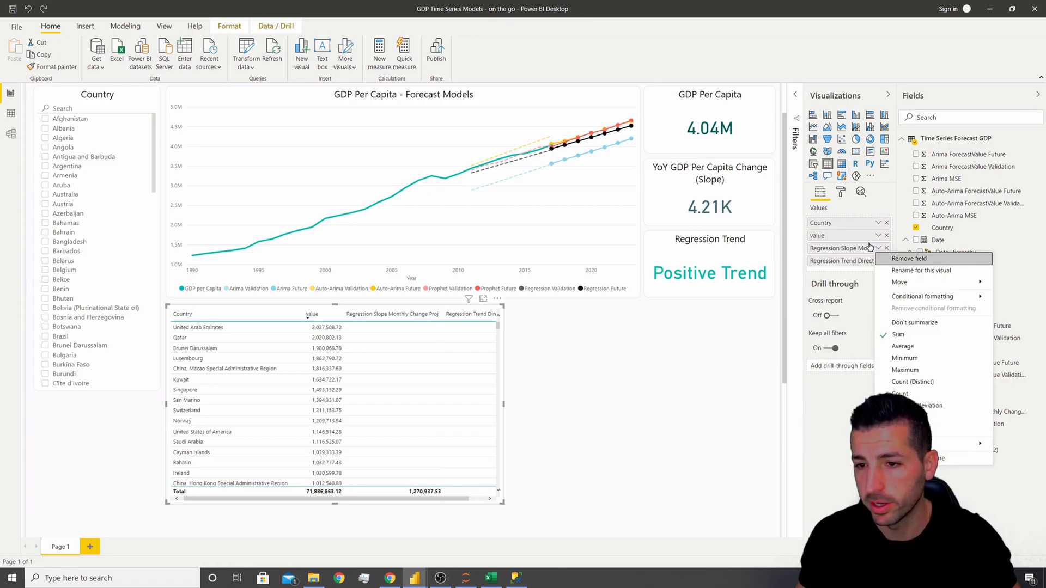
{"action": "left_click", "coordinate": [905, 369]}
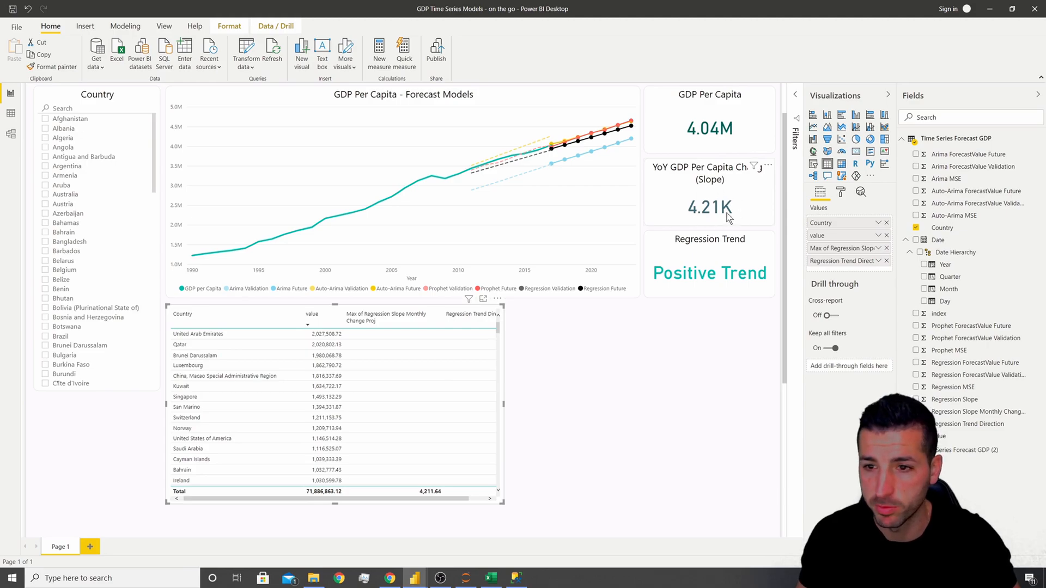
{"action": "left_click", "coordinate": [878, 260]}
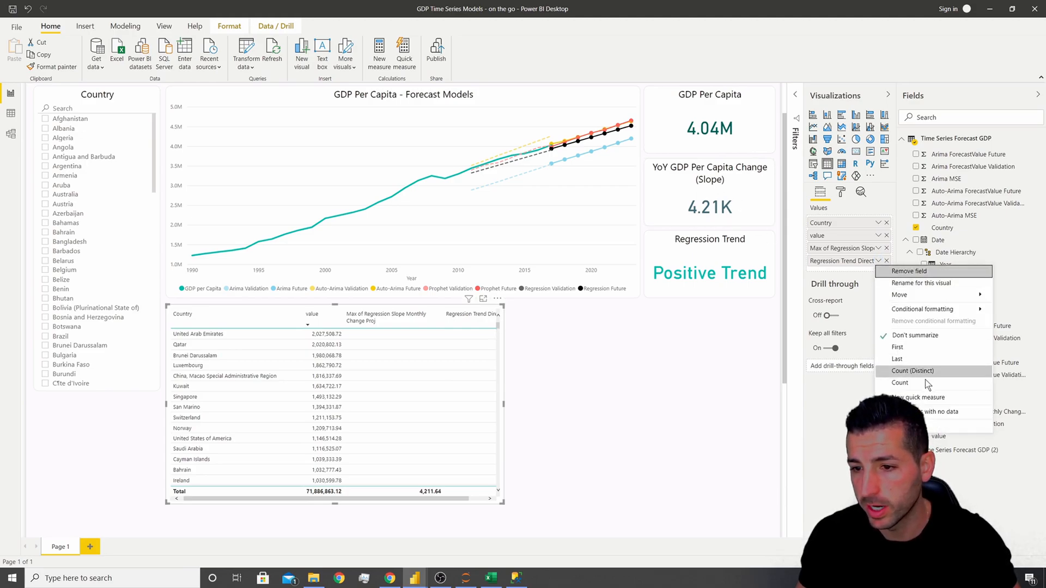
{"action": "left_click", "coordinate": [914, 358]}
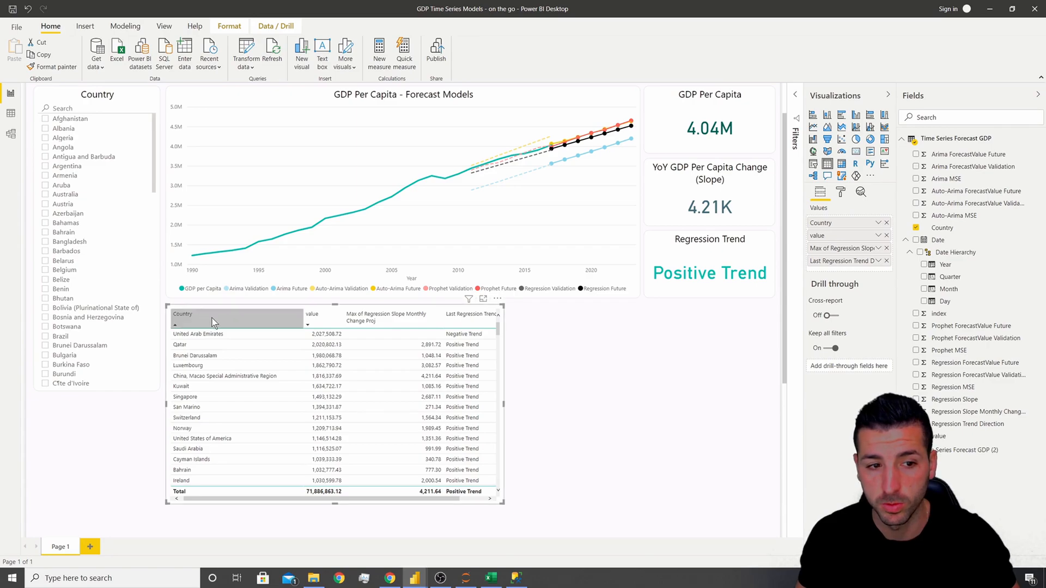
Rename the table's value column to "GDP Per Capita", using the column name from the reference report
{"action": "mouse_move", "coordinate": [413, 573]}
{"action": "left_click", "coordinate": [360, 531]}
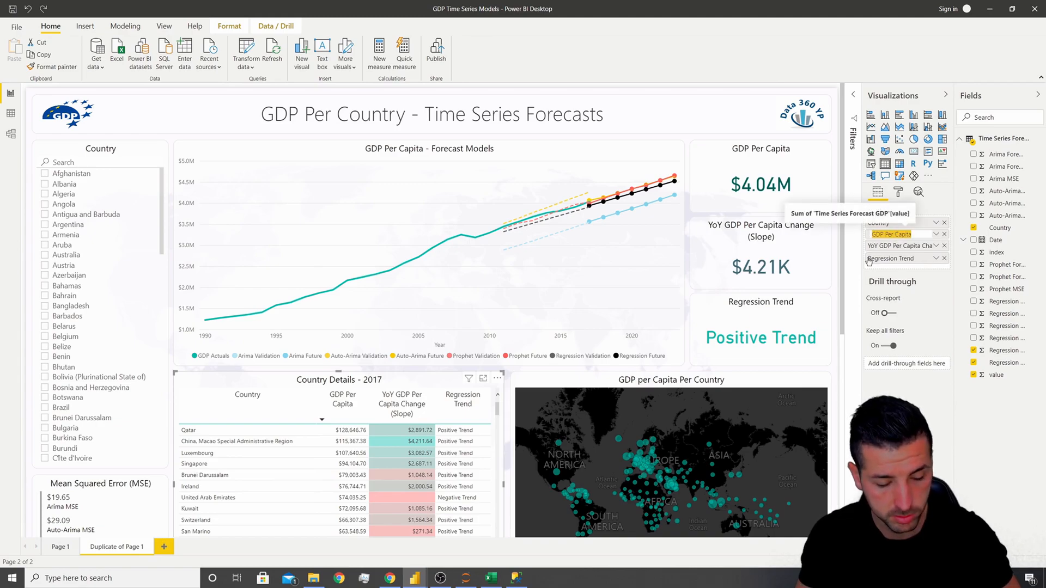
{"action": "left_click", "coordinate": [468, 539]}
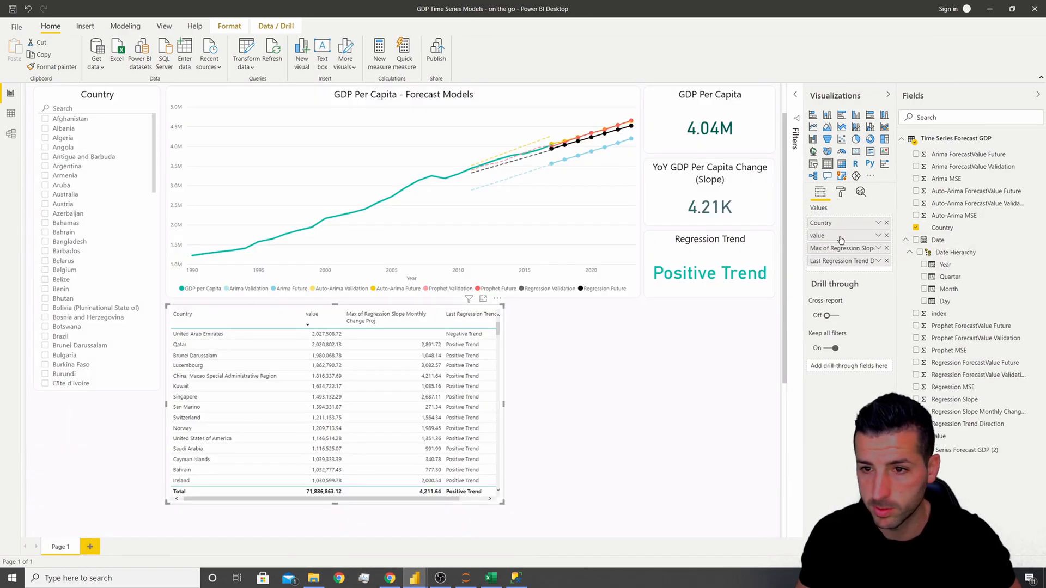
{"action": "type", "text": "GDP Per Capita"}
{"action": "key", "text": "Return"}
Rename the table's slope column to "YoY GDP Per Capita Change (Slope)", matching the reference report
{"action": "mouse_move", "coordinate": [414, 577]}
{"action": "left_click", "coordinate": [369, 541]}
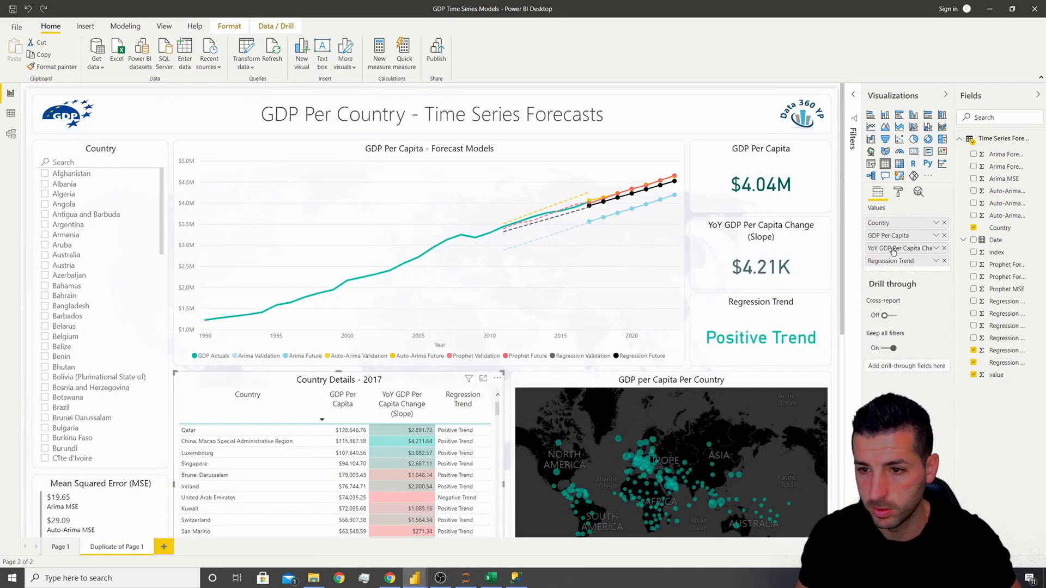
{"action": "mouse_move", "coordinate": [414, 577]}
{"action": "left_click", "coordinate": [469, 539]}
{"action": "double_click", "coordinate": [853, 254]}
{"action": "type", "text": "YoY GDP Per Capita Change (Slope)"}
{"action": "key", "text": "Return"}
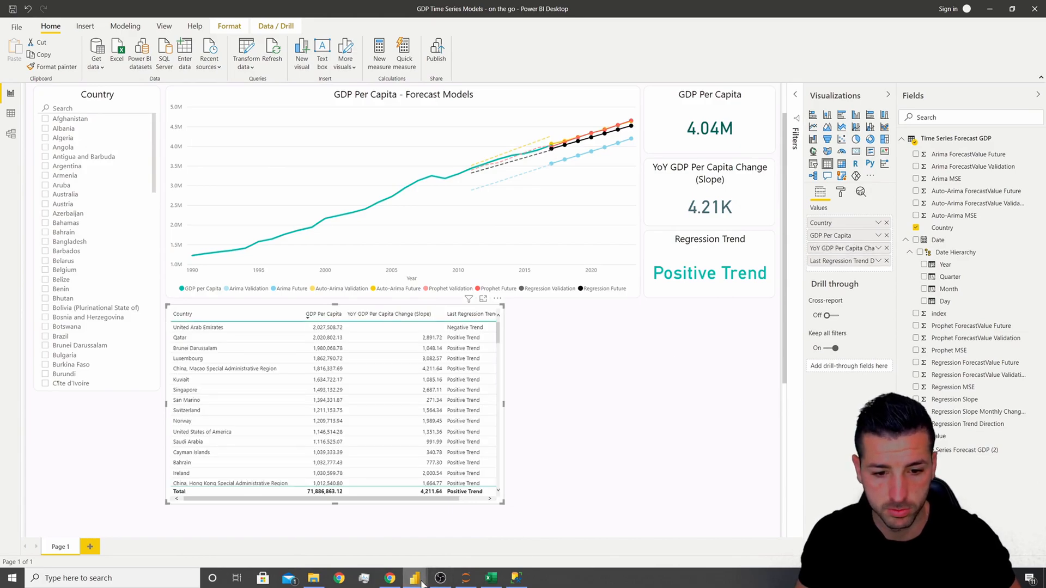
Copy the name "Regression Trend" from the reference report's table and rename the new table's trend direction column with it
{"action": "mouse_move", "coordinate": [417, 578]}
{"action": "left_click", "coordinate": [388, 512]}
{"action": "double_click", "coordinate": [913, 261]}
{"action": "key", "text": "ctrl+c"}
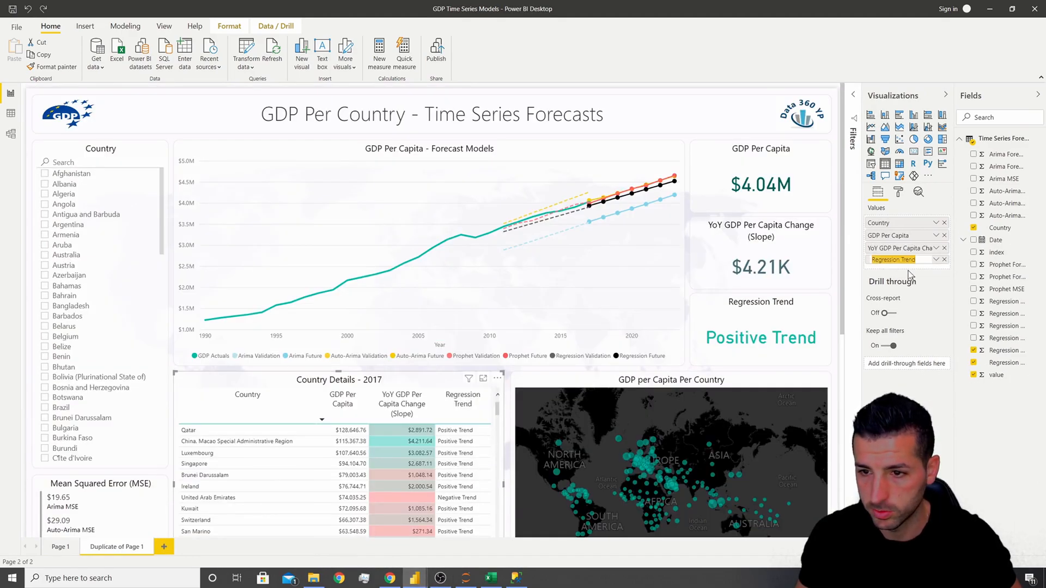
{"action": "left_click", "coordinate": [474, 526]}
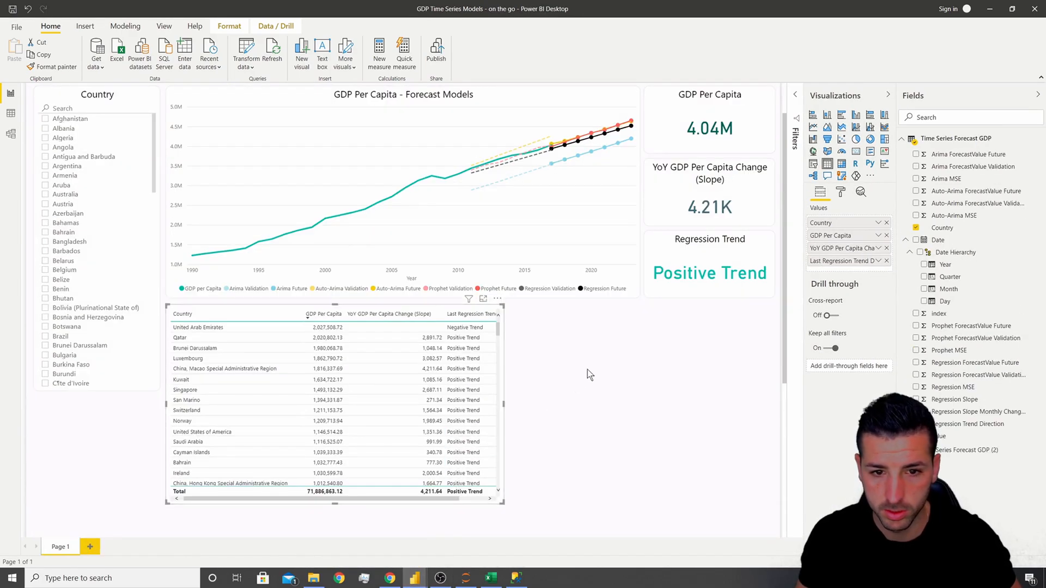
{"action": "double_click", "coordinate": [841, 262]}
{"action": "key", "text": "ctrl+v"}
{"action": "key", "text": "Return"}
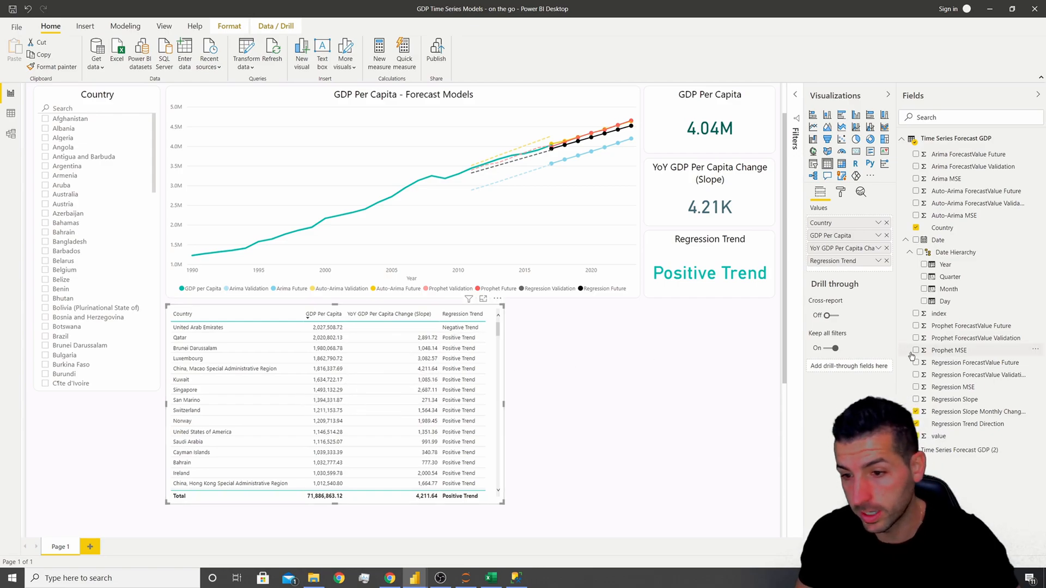
Format the Regression Slope Monthly Change field as dollar currency
{"action": "left_click", "coordinate": [982, 419]}
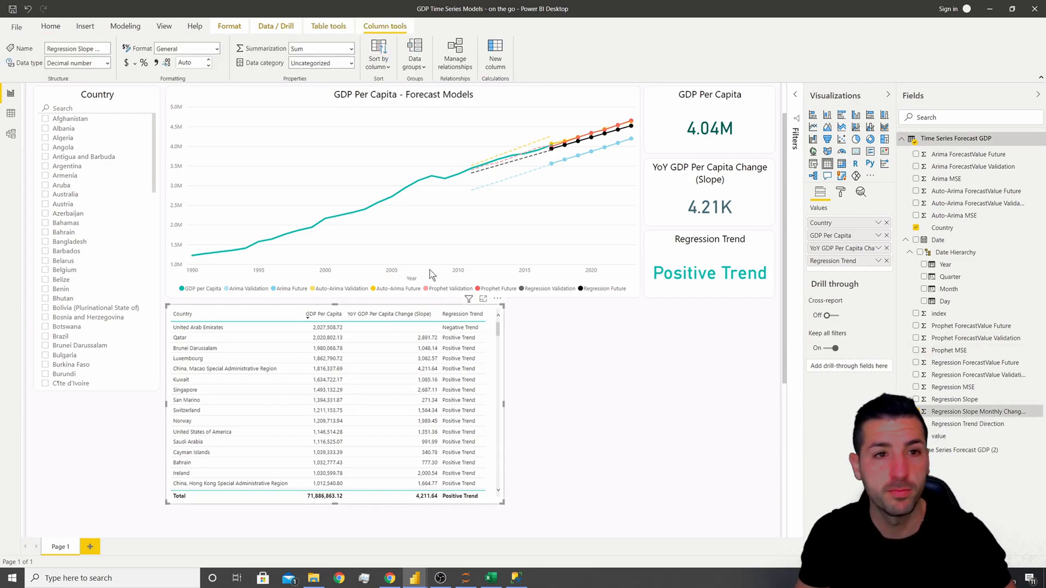
{"action": "left_click", "coordinate": [127, 63]}
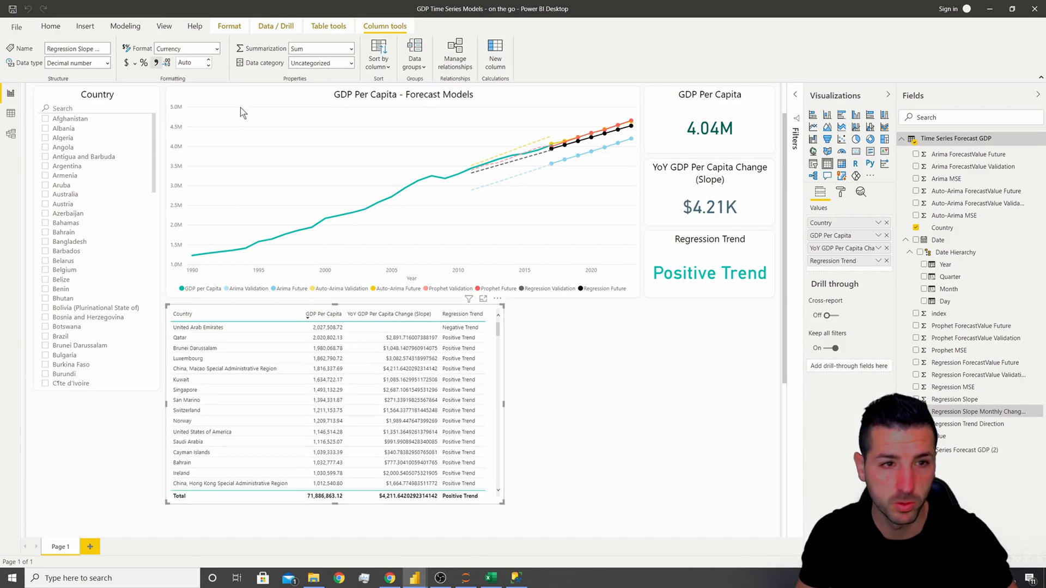
Set the Regression Slope Monthly Change field to show 2 decimal places
{"action": "left_click", "coordinate": [185, 63]}
{"action": "type", "text": "2"}
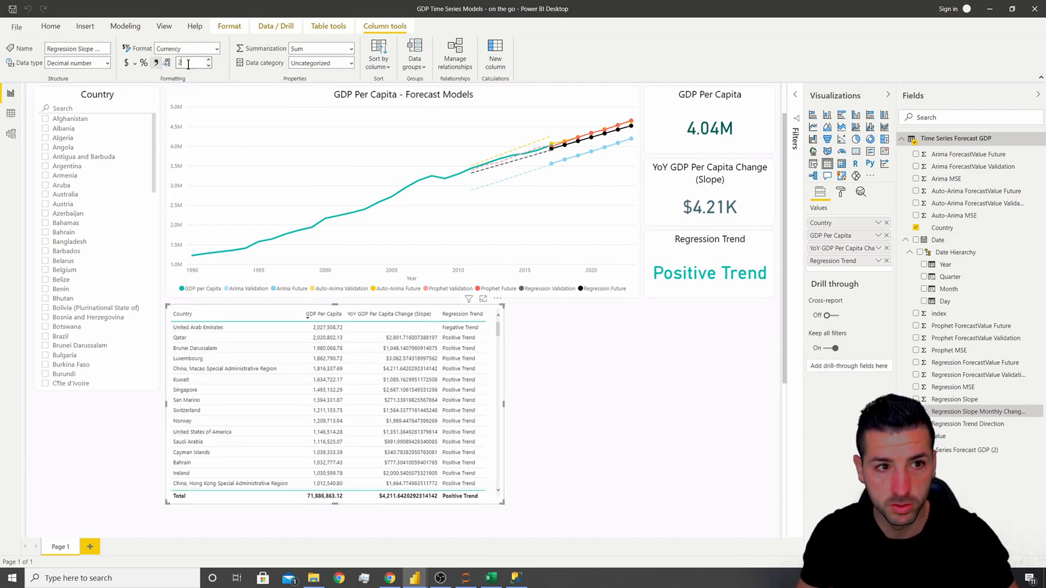
{"action": "key", "text": "Return"}
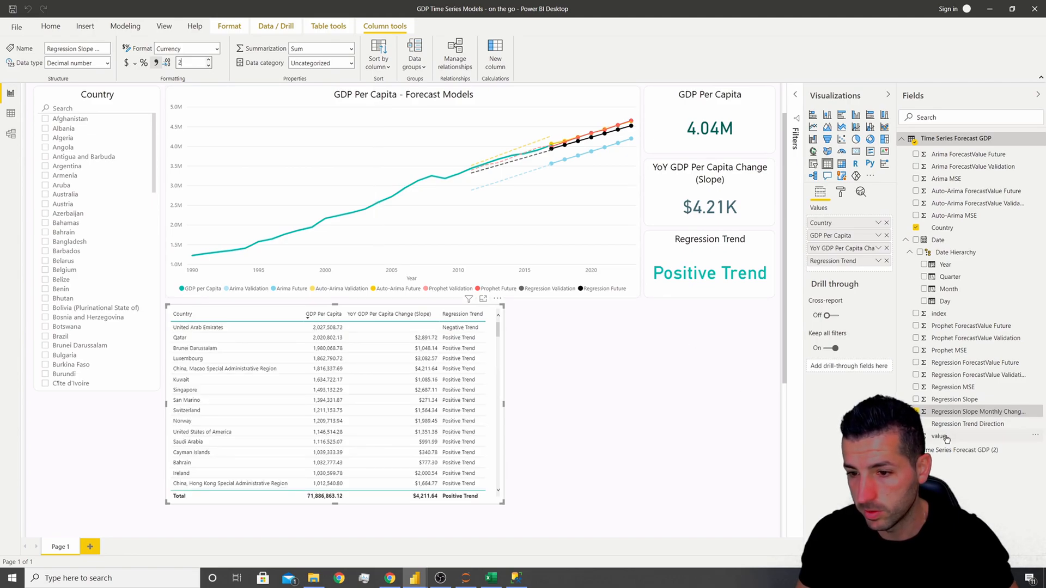
Format the value field as dollar currency with 2 decimal places
{"action": "left_click", "coordinate": [945, 437]}
{"action": "left_click", "coordinate": [155, 63]}
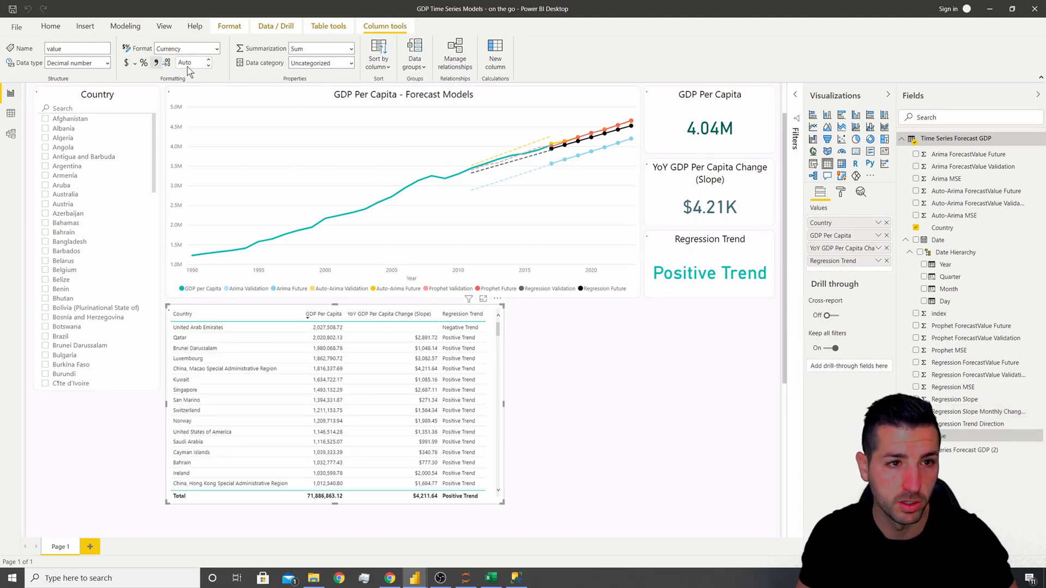
{"action": "left_click", "coordinate": [186, 63]}
{"action": "type", "text": "2"}
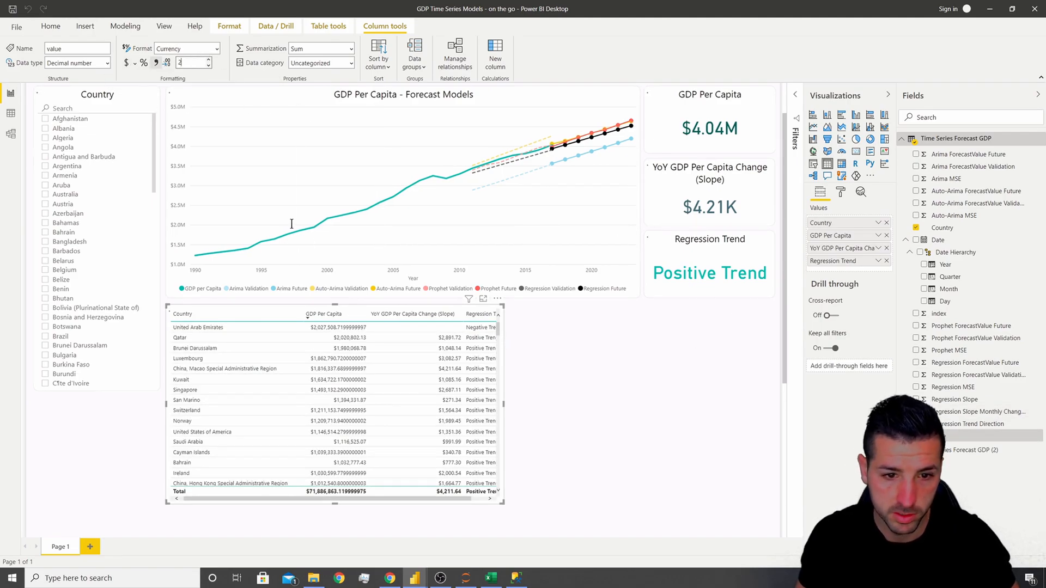
{"action": "key", "text": "Return"}
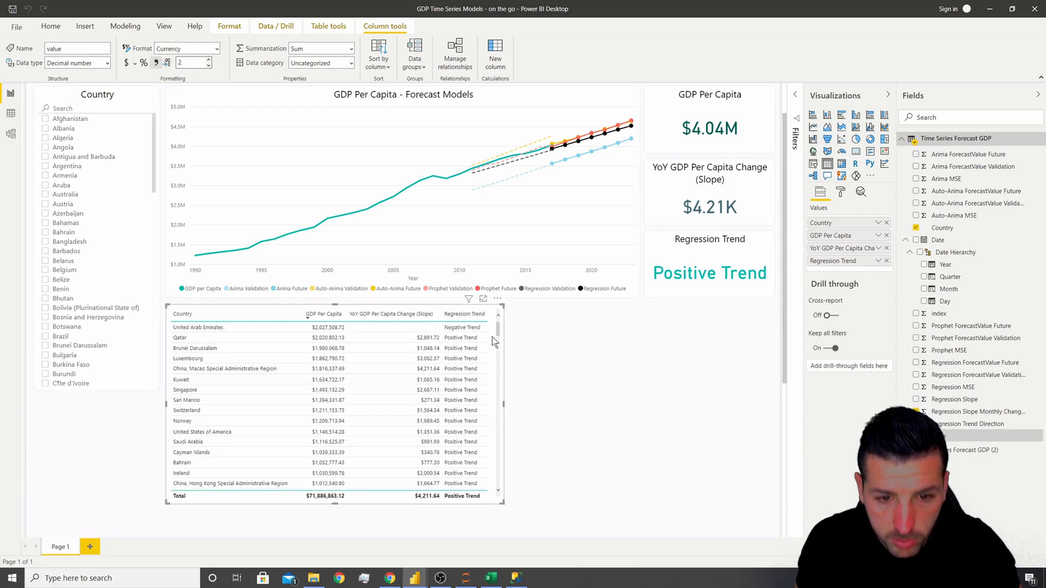
Check the reference report's country table, and turn on conditional background color for the new table's YoY GDP Per Capita Change (Slope) column
{"action": "mouse_move", "coordinate": [411, 583]}
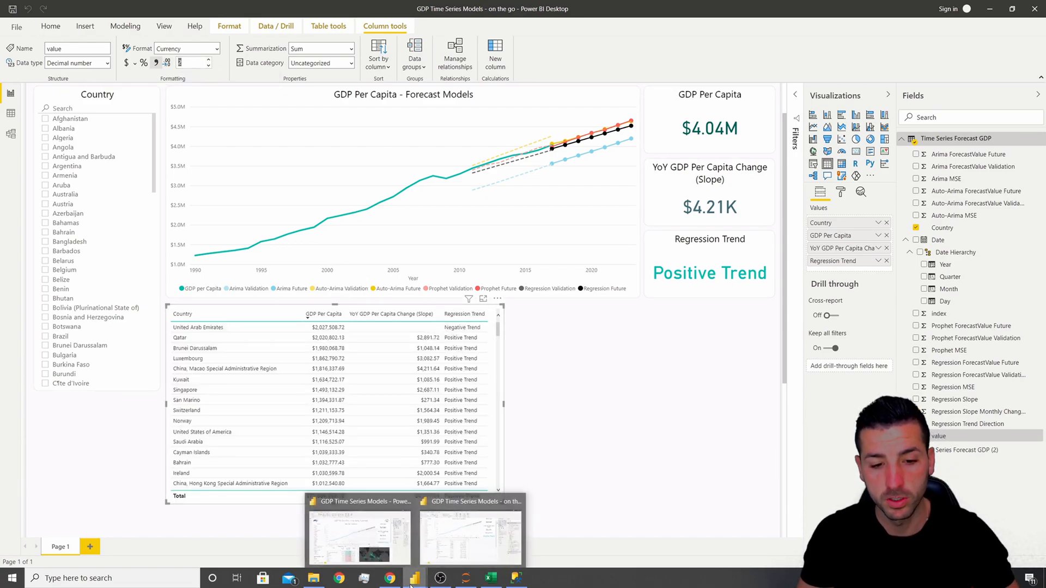
{"action": "left_click", "coordinate": [387, 553]}
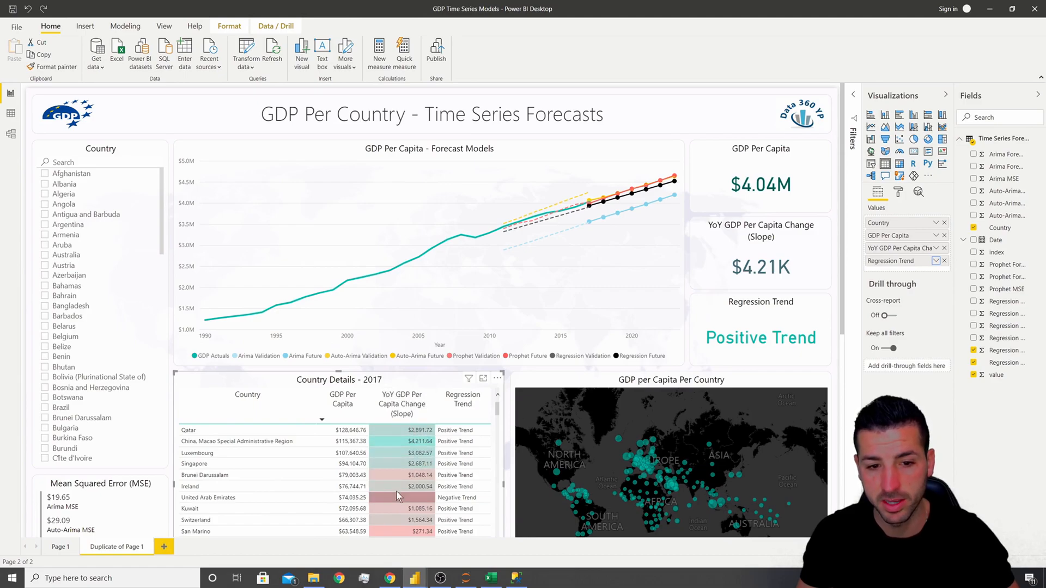
{"action": "mouse_move", "coordinate": [414, 578]}
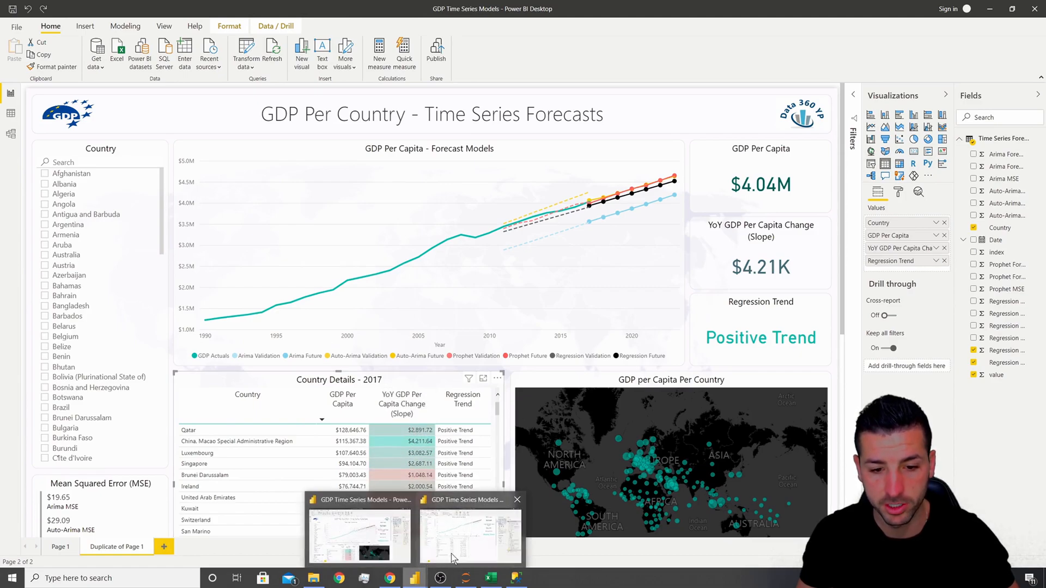
{"action": "left_click", "coordinate": [451, 530]}
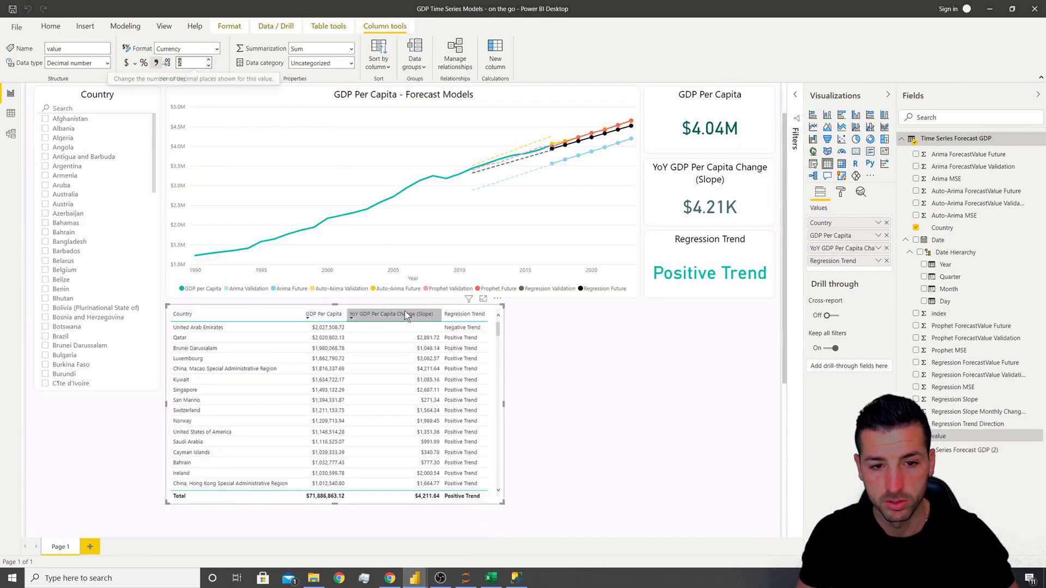
{"action": "left_click", "coordinate": [839, 194]}
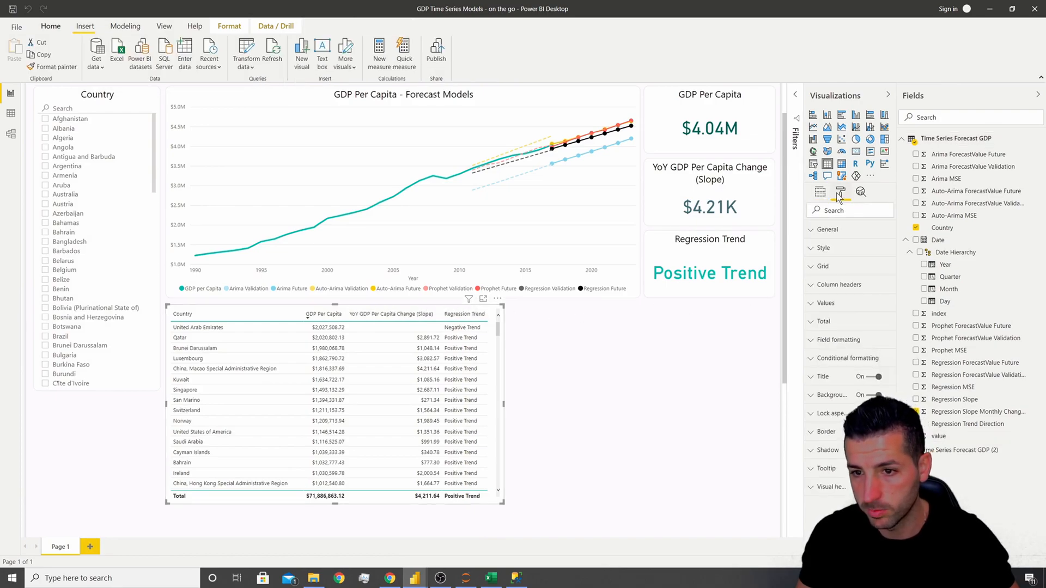
{"action": "left_click", "coordinate": [844, 359]}
{"action": "scroll", "coordinate": [844, 316], "scroll_direction": "down", "scroll_amount": 2}
{"action": "left_click", "coordinate": [846, 284]}
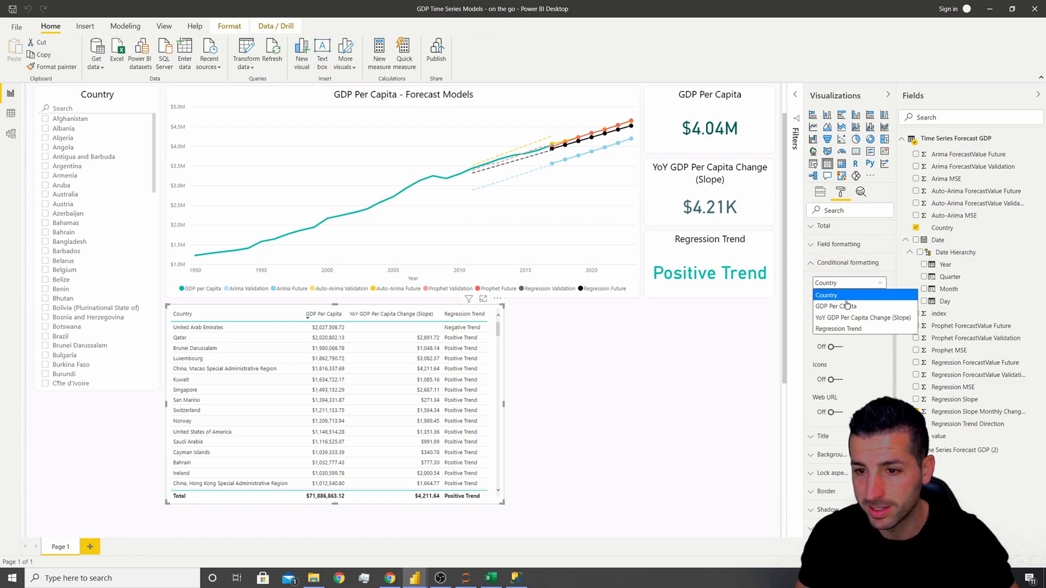
{"action": "left_click", "coordinate": [851, 318]}
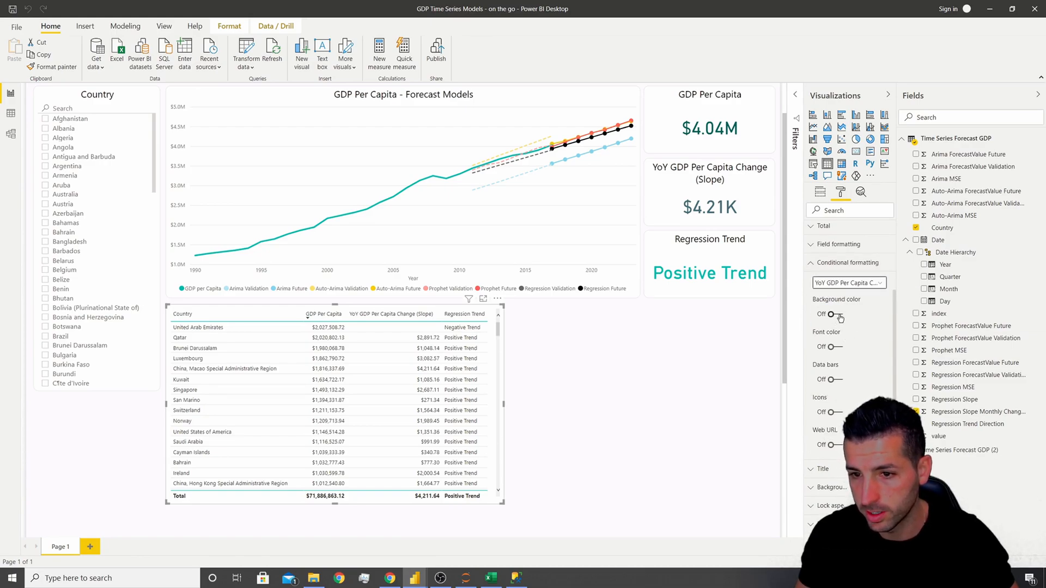
{"action": "left_click", "coordinate": [839, 316]}
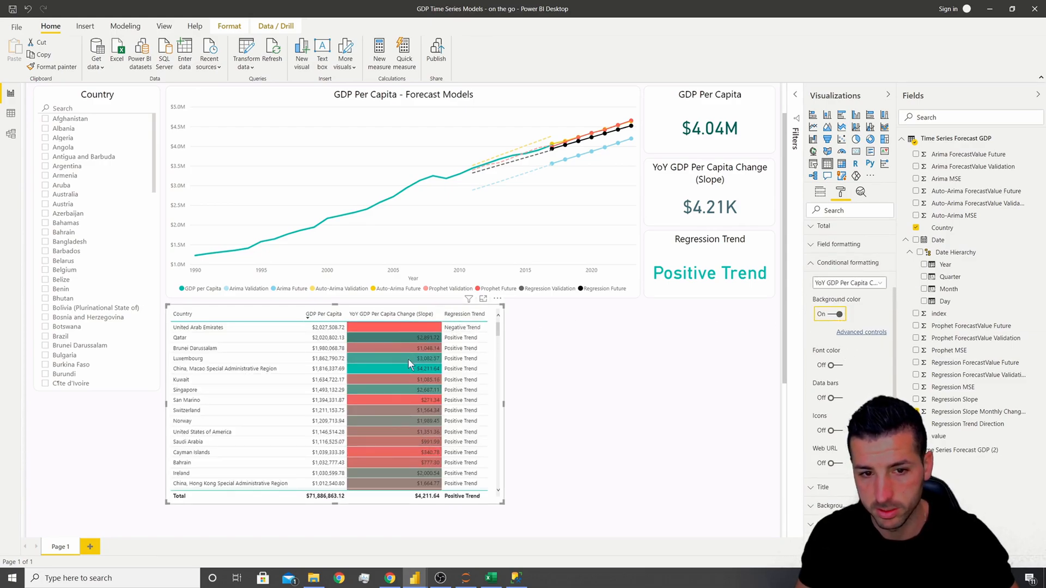
Set the slope column's background color scale to run from light red at the lowest value to light teal at the highest
{"action": "left_click", "coordinate": [851, 334]}
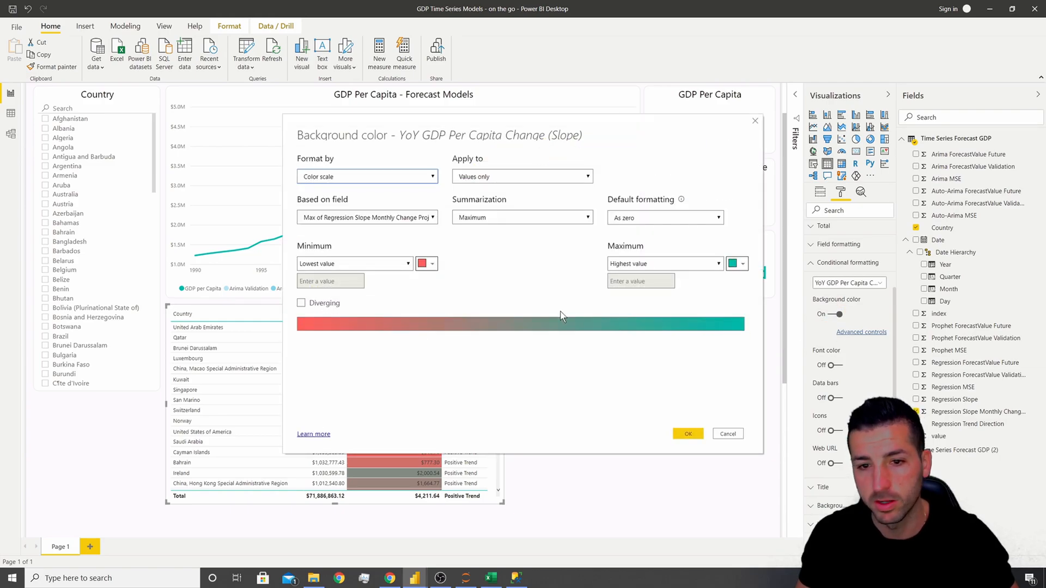
{"action": "left_click", "coordinate": [422, 266]}
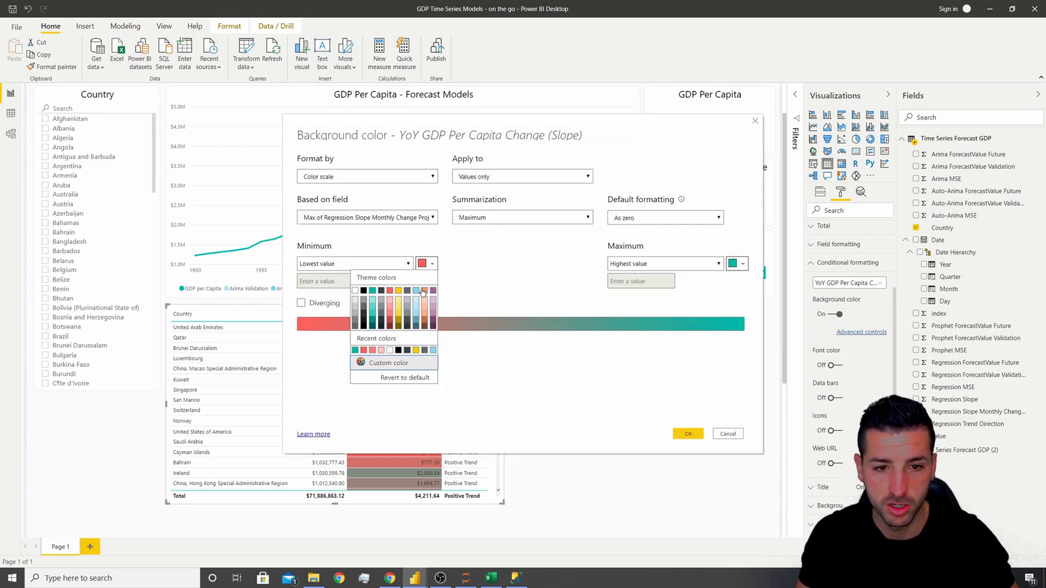
{"action": "left_click", "coordinate": [391, 303]}
{"action": "left_click", "coordinate": [744, 271]}
{"action": "left_click", "coordinate": [693, 309]}
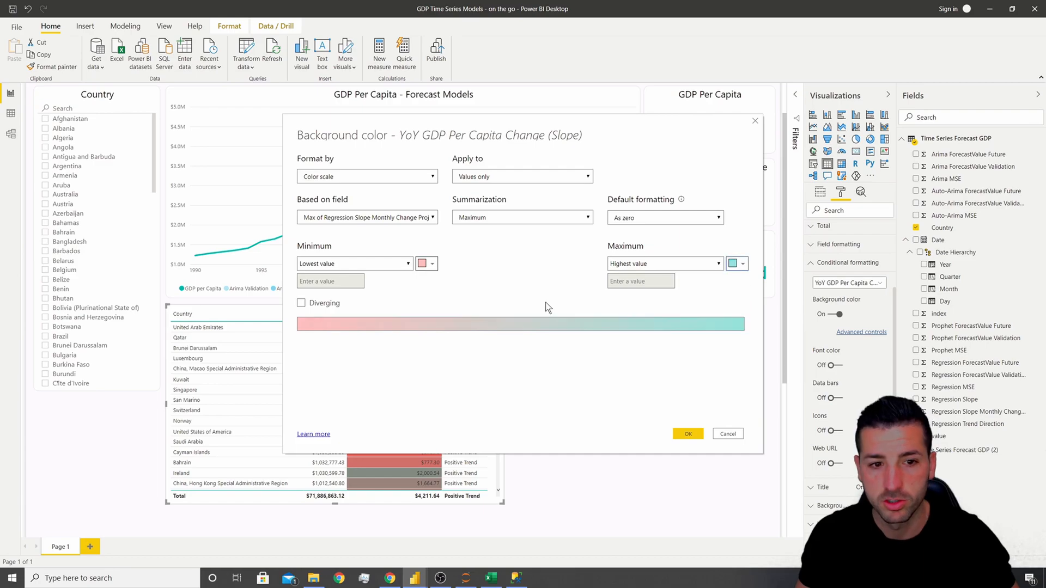
{"action": "left_click", "coordinate": [689, 434]}
{"action": "left_click", "coordinate": [616, 352]}
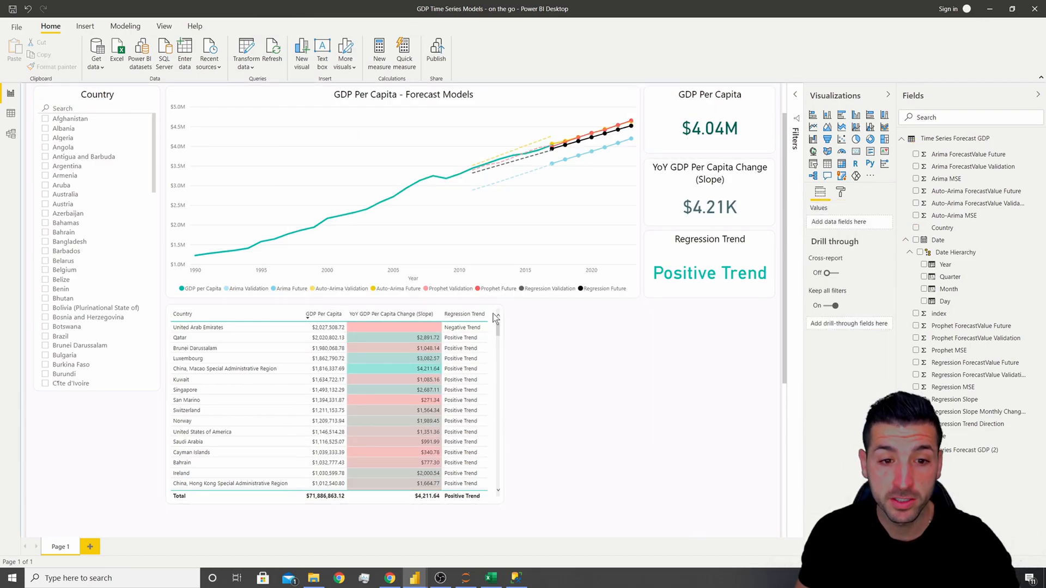
Filter the country table to the year 2017 with a basic filter on the date hierarchy's Year field
{"action": "left_click", "coordinate": [357, 308]}
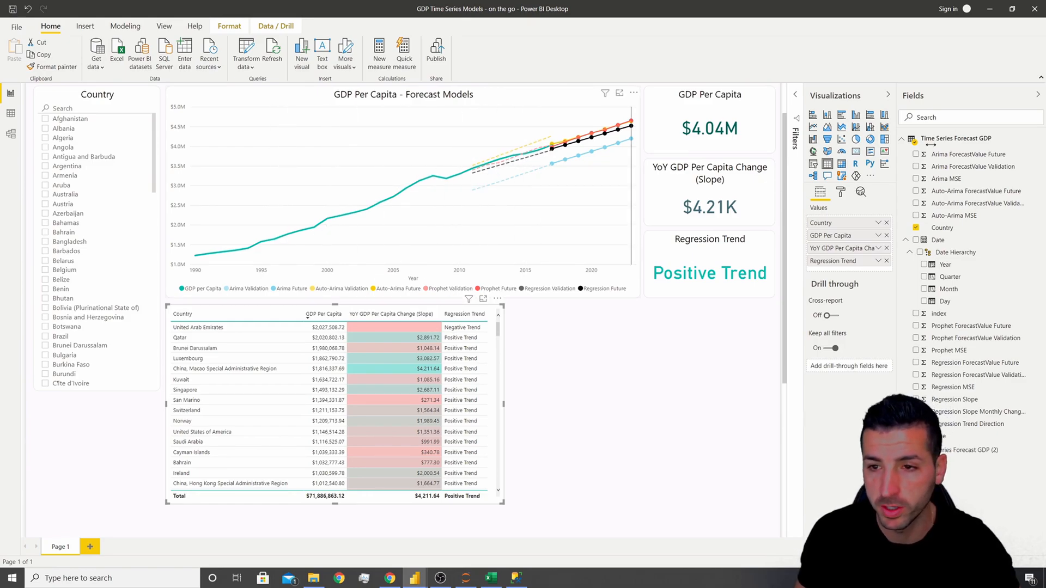
{"action": "left_click", "coordinate": [796, 96]}
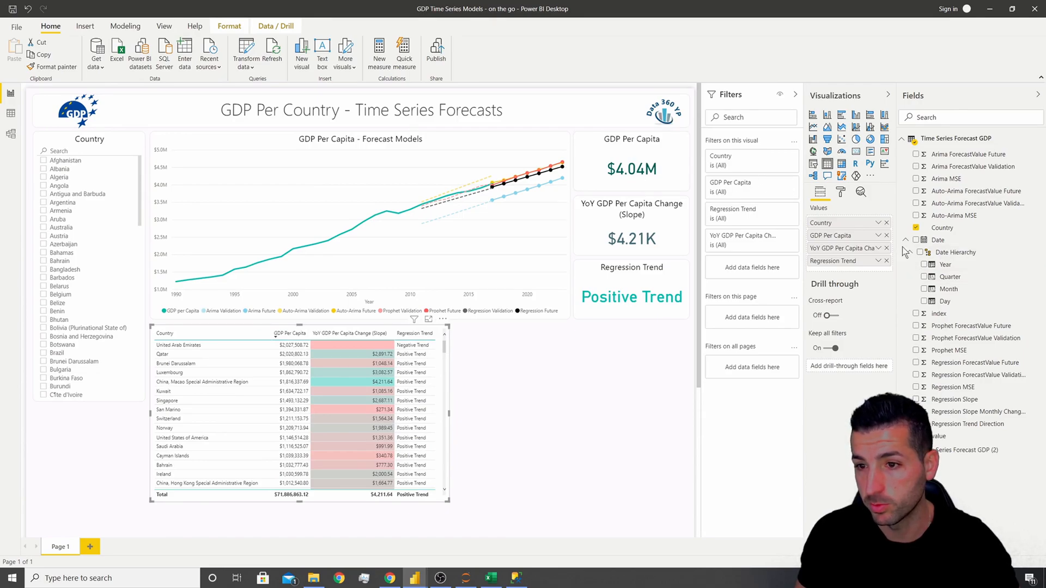
{"action": "left_click_drag", "start_coordinate": [946, 265], "coordinate": [744, 265]}
{"action": "left_click", "coordinate": [735, 217]}
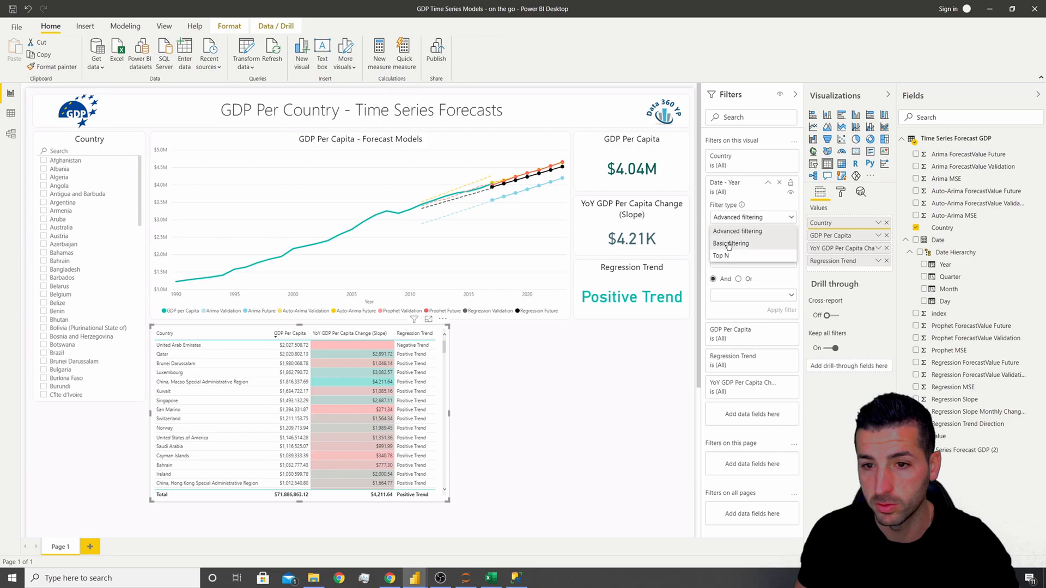
{"action": "left_click", "coordinate": [728, 249]}
{"action": "scroll", "coordinate": [743, 262], "scroll_direction": "down", "scroll_amount": 5}
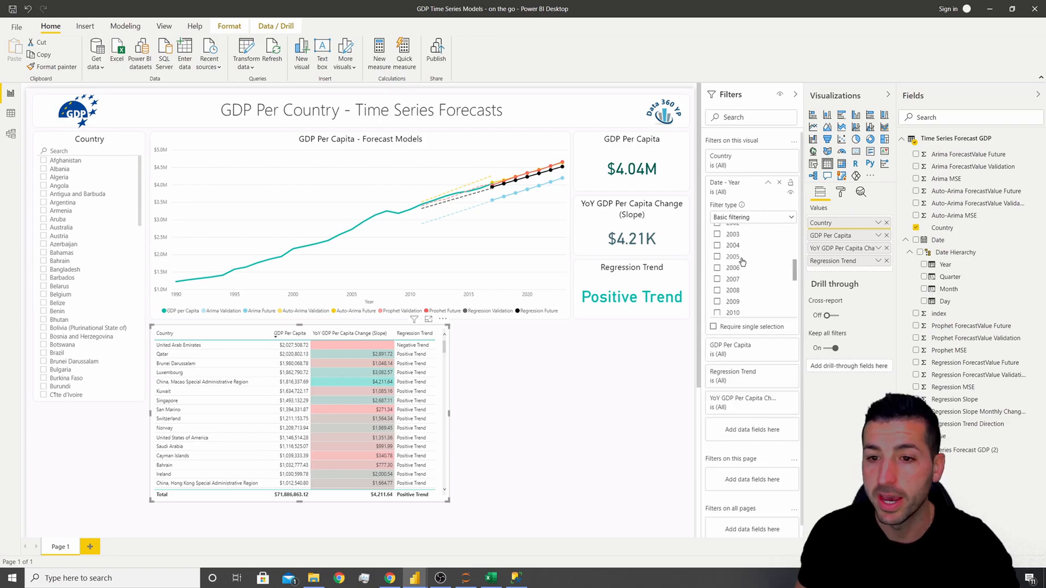
{"action": "scroll", "coordinate": [742, 262], "scroll_direction": "down", "scroll_amount": 3}
{"action": "left_click", "coordinate": [718, 289]}
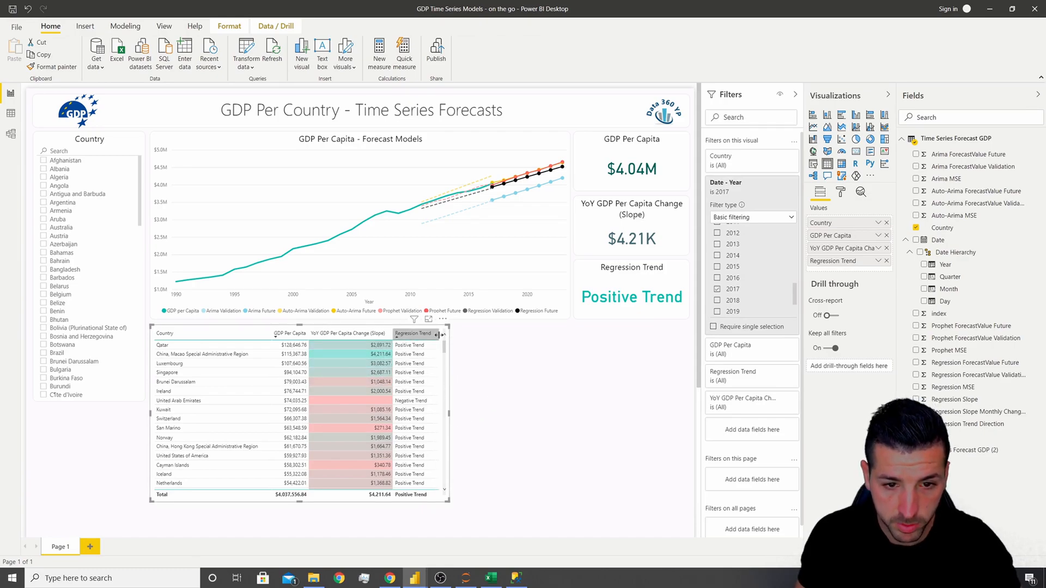
Set the country table's column headers to 10 pt text with center alignment
{"action": "left_click", "coordinate": [840, 191]}
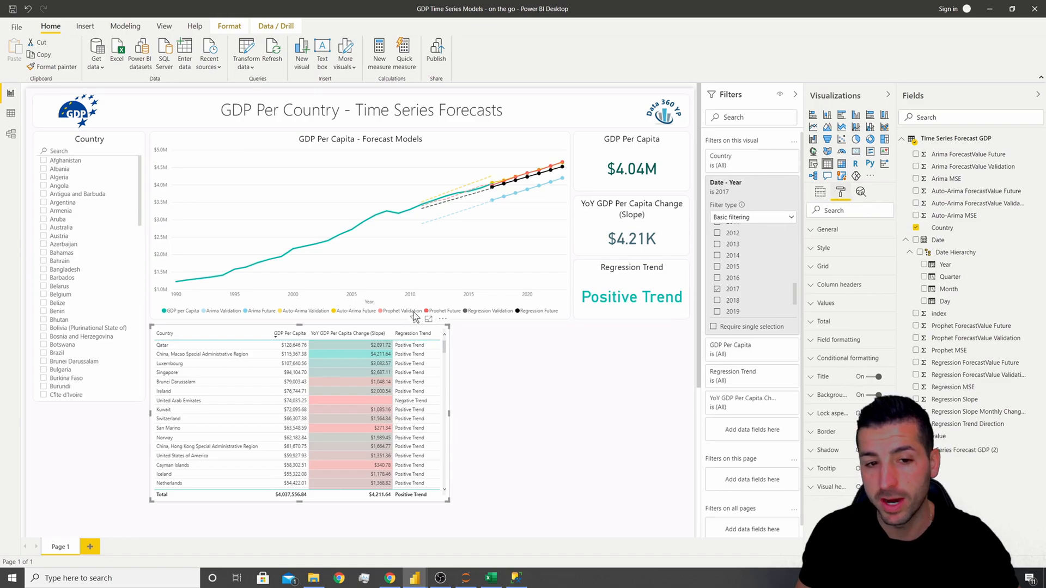
{"action": "left_click", "coordinate": [840, 285]}
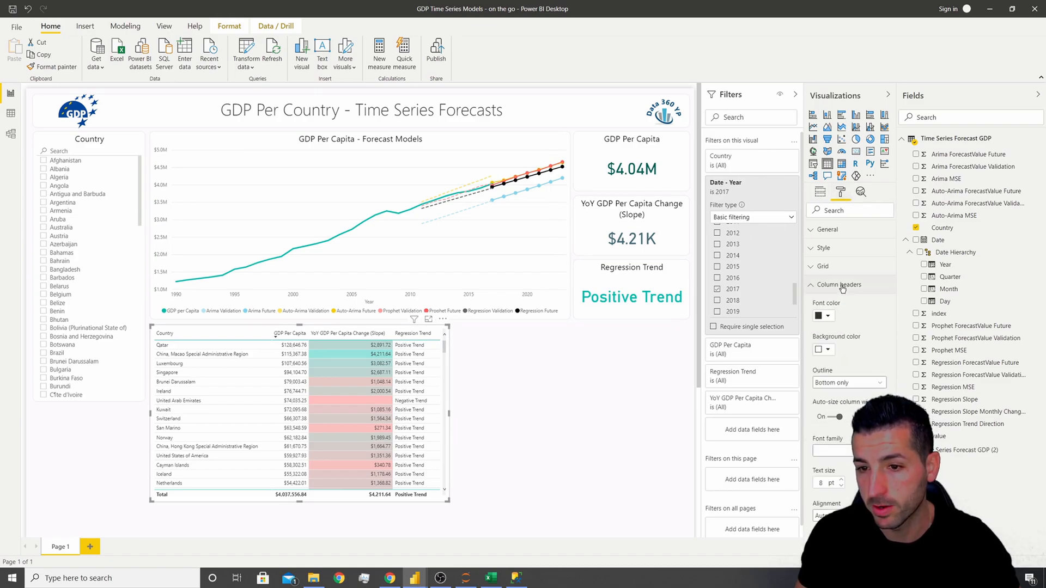
{"action": "scroll", "coordinate": [837, 434], "scroll_direction": "down", "scroll_amount": 1}
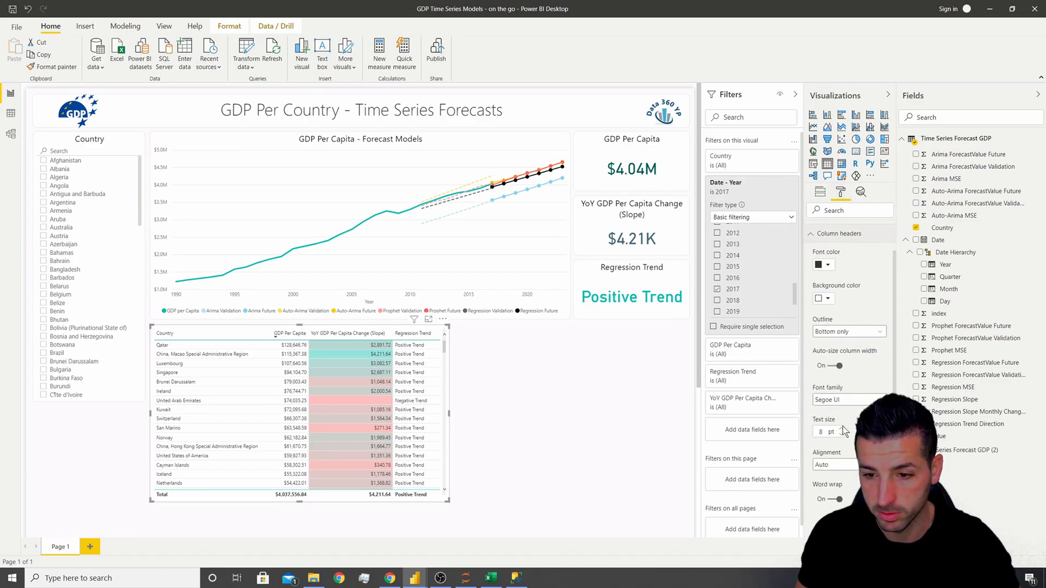
{"action": "left_click", "coordinate": [842, 430]}
{"action": "left_click", "coordinate": [842, 430]}
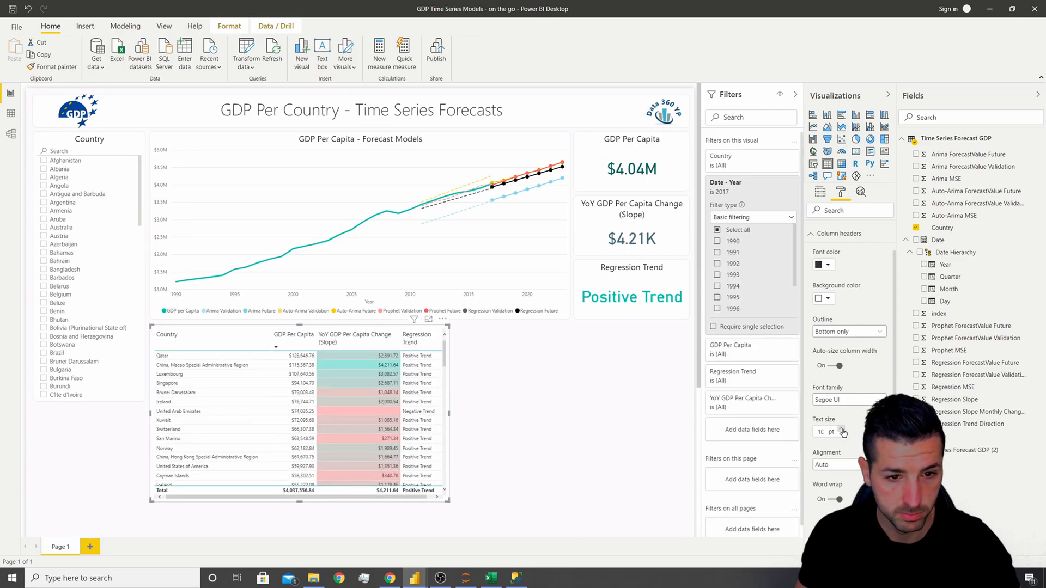
{"action": "left_click", "coordinate": [840, 465]}
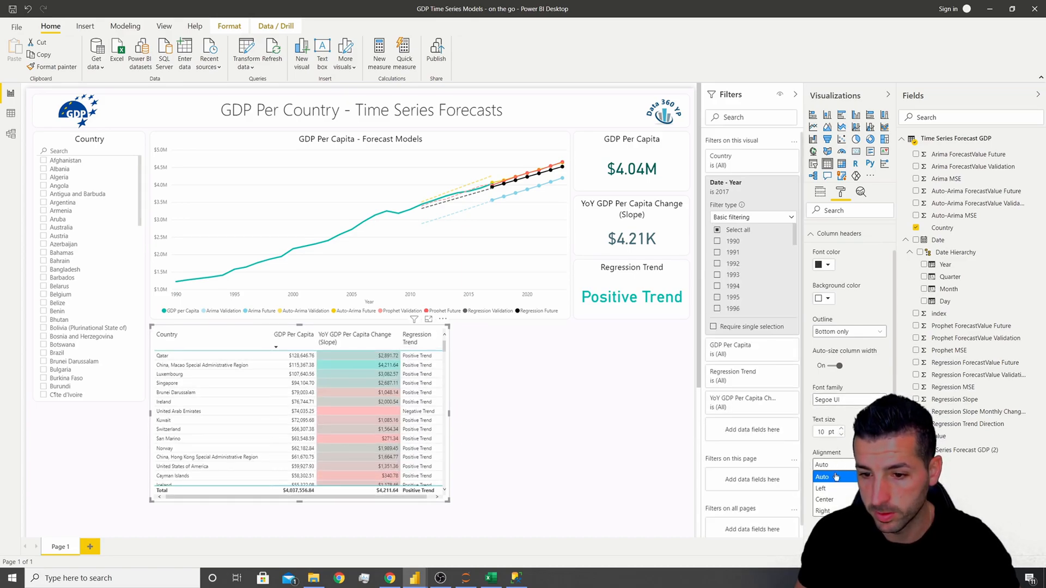
{"action": "left_click", "coordinate": [825, 500]}
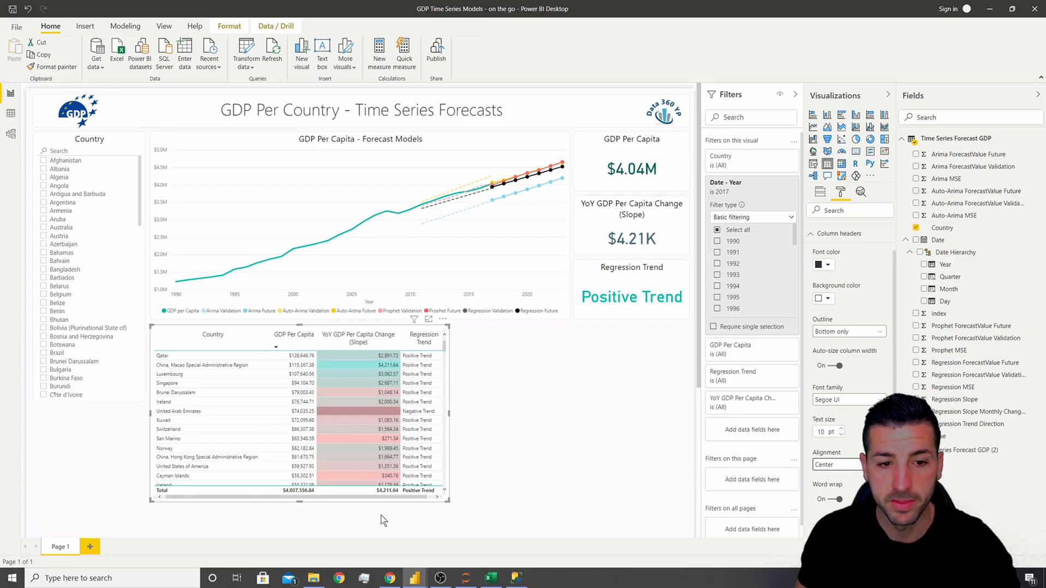
Copy the title "Country Details - 2017" from the reference report's table and apply it as the new country table's title
{"action": "mouse_move", "coordinate": [415, 577]}
{"action": "left_click", "coordinate": [393, 537]}
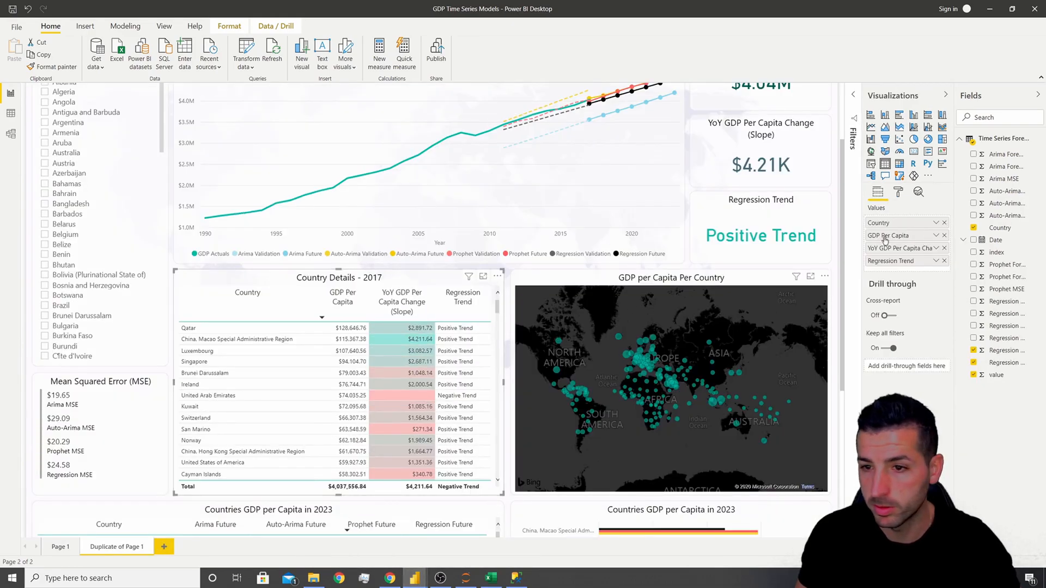
{"action": "left_click", "coordinate": [899, 193]}
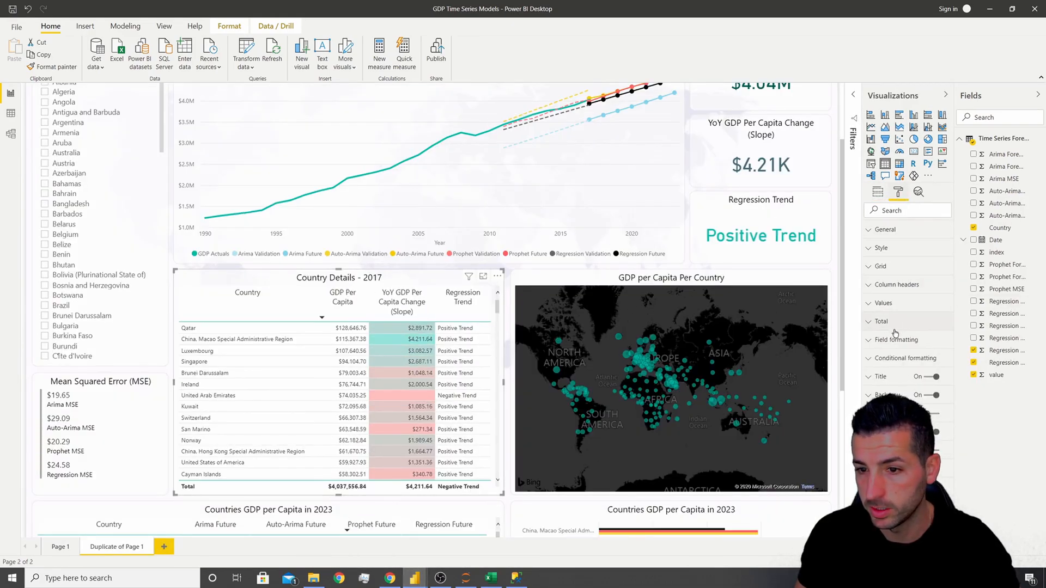
{"action": "left_click", "coordinate": [877, 376]}
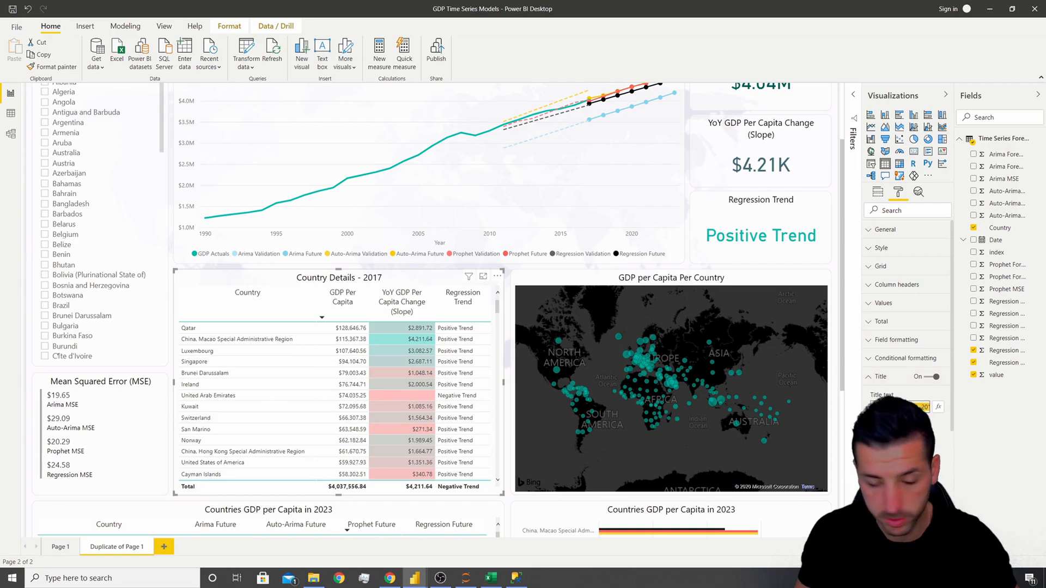
{"action": "mouse_move", "coordinate": [415, 578]}
{"action": "left_click", "coordinate": [455, 550]}
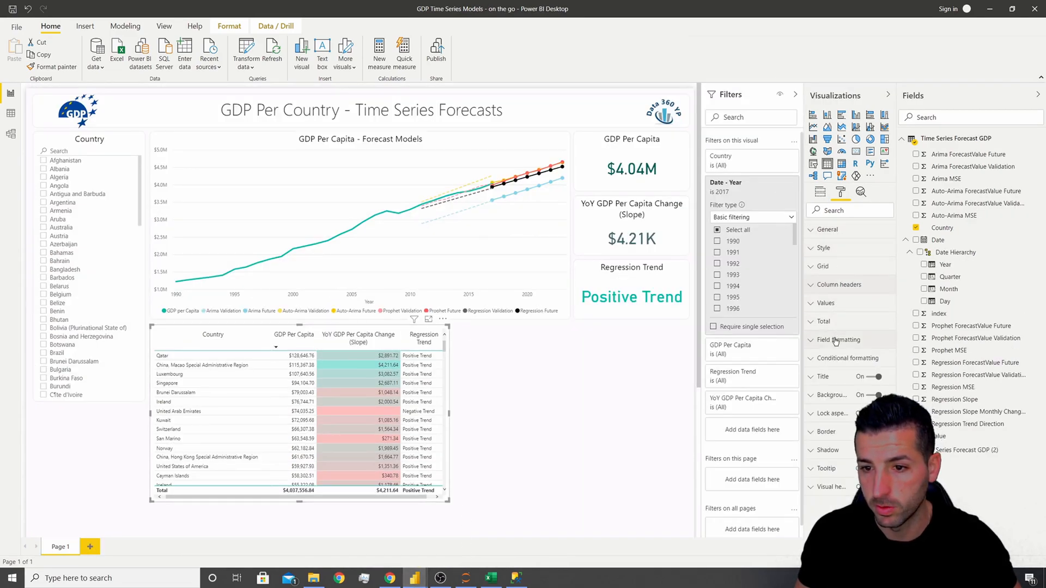
{"action": "left_click", "coordinate": [833, 378]}
{"action": "left_click", "coordinate": [829, 407]}
{"action": "type", "text": "Country Details - 2017"}
{"action": "left_click", "coordinate": [626, 410]}
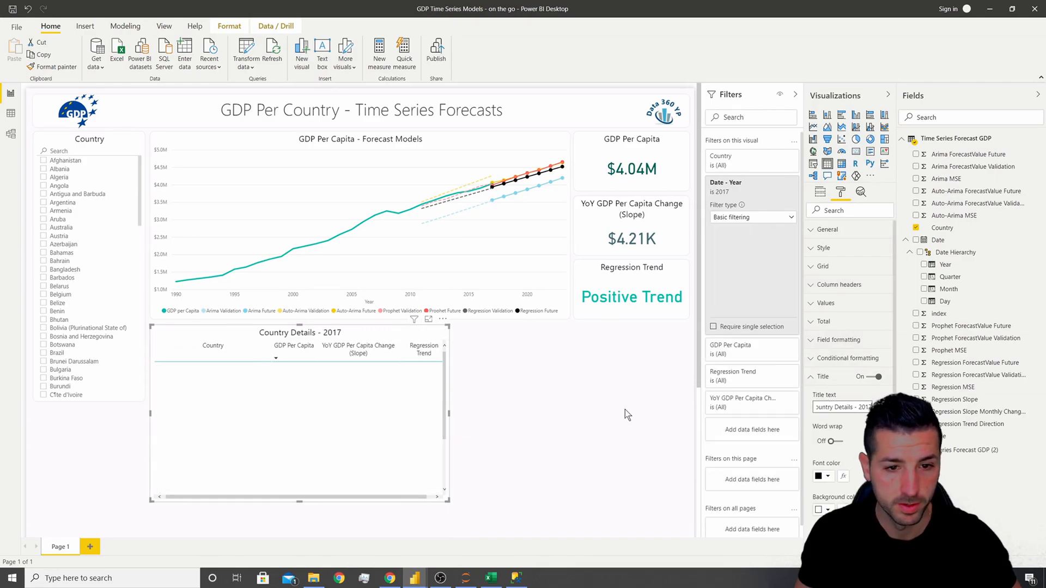
{"action": "left_click", "coordinate": [622, 409]}
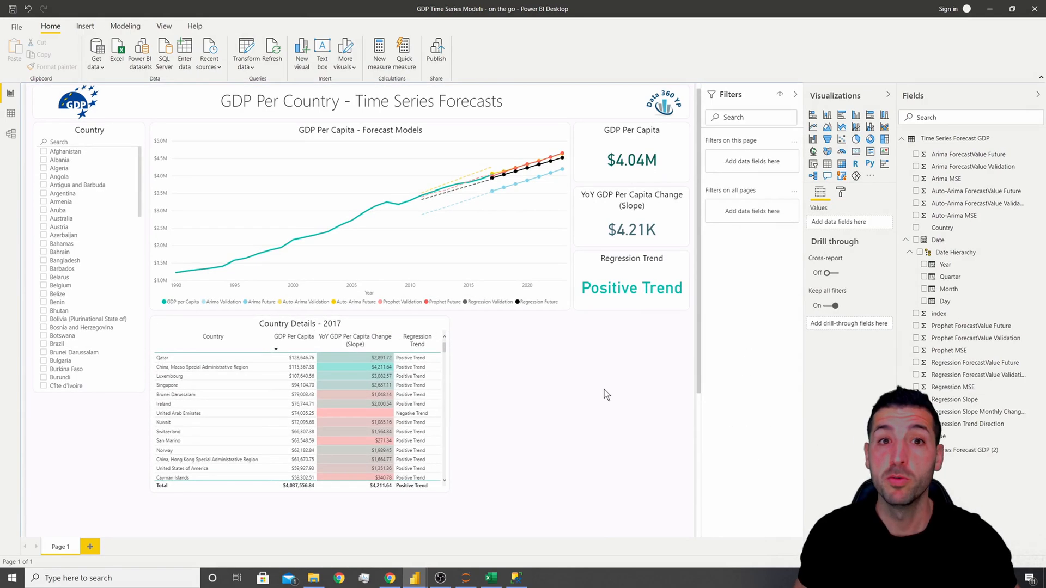
Check the reference report's map, and insert a map visual sized to fill the space beside the new report's country details table
{"action": "mouse_move", "coordinate": [421, 583]}
{"action": "left_click", "coordinate": [447, 537]}
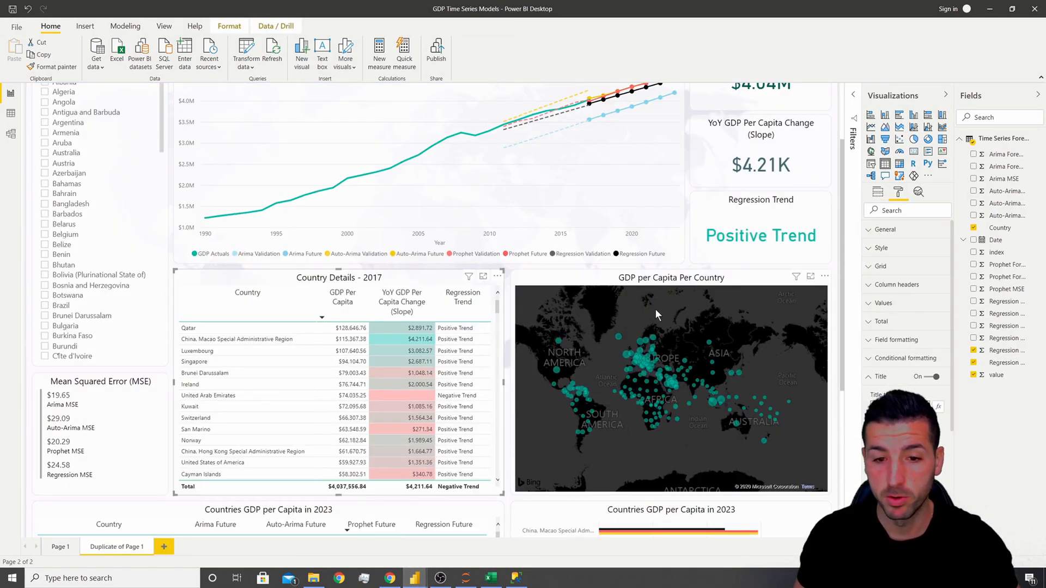
{"action": "mouse_move", "coordinate": [425, 582]}
{"action": "left_click", "coordinate": [461, 537]}
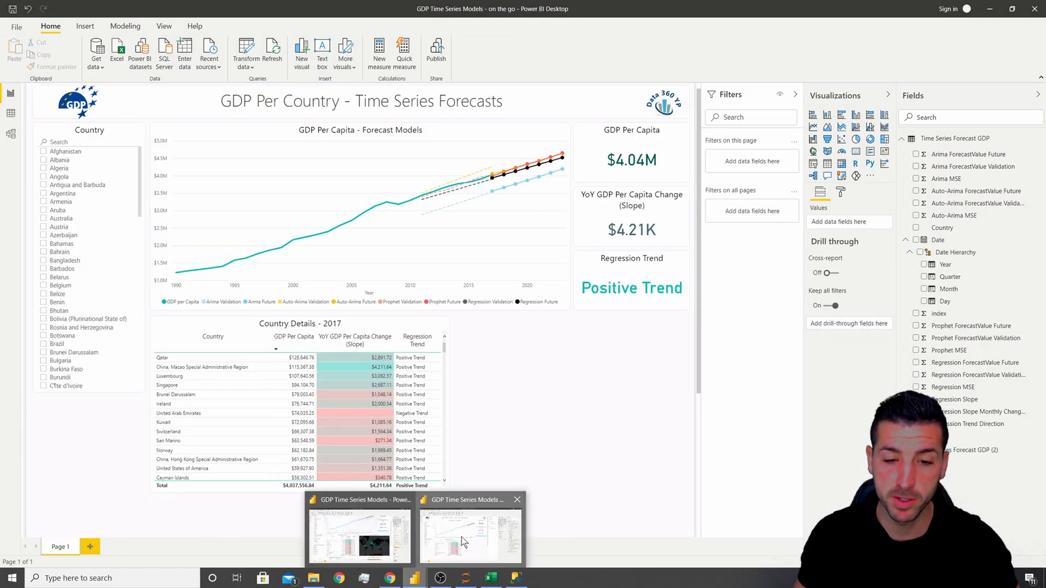
{"action": "left_click", "coordinate": [813, 153]}
{"action": "left_click_drag", "start_coordinate": [83, 282], "coordinate": [502, 175]}
{"action": "left_click_drag", "start_coordinate": [567, 432], "coordinate": [688, 339]}
{"action": "scroll", "coordinate": [587, 381], "scroll_direction": "up", "scroll_amount": 3}
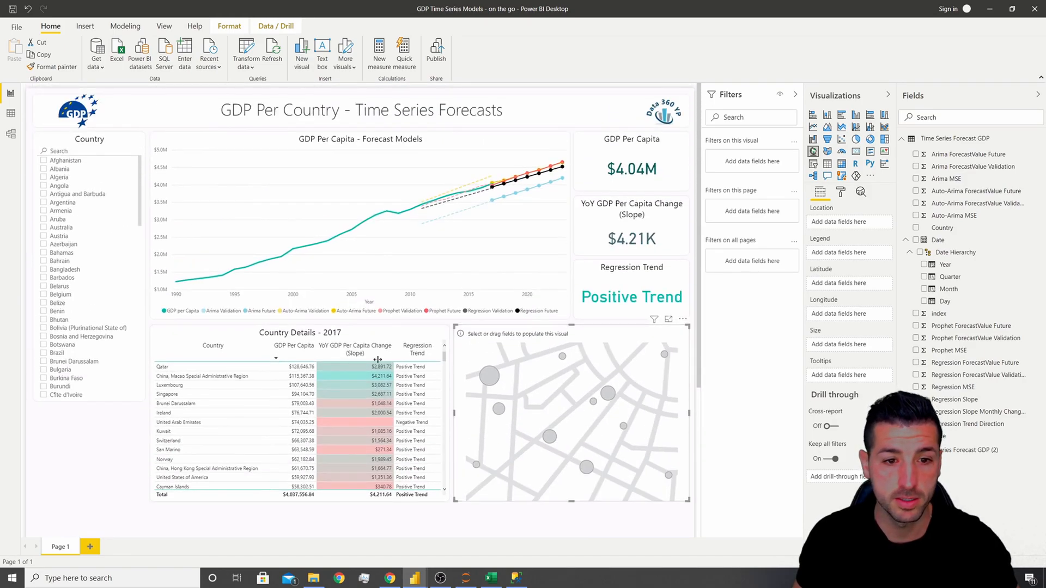
Copy the country details table's formatting onto the new map with Format painter
{"action": "left_click", "coordinate": [355, 331]}
{"action": "left_click", "coordinate": [55, 67]}
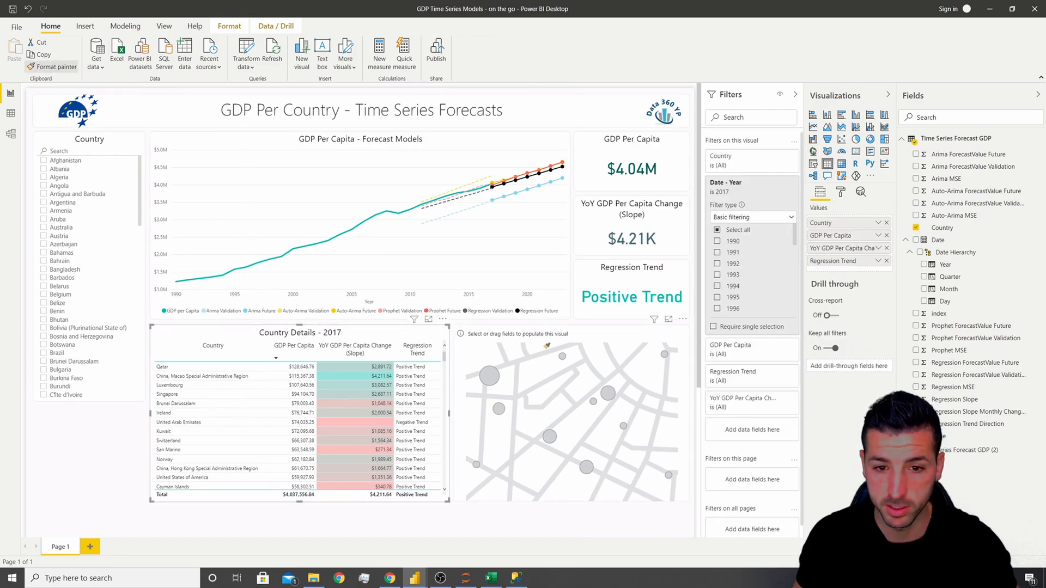
{"action": "left_click", "coordinate": [545, 344]}
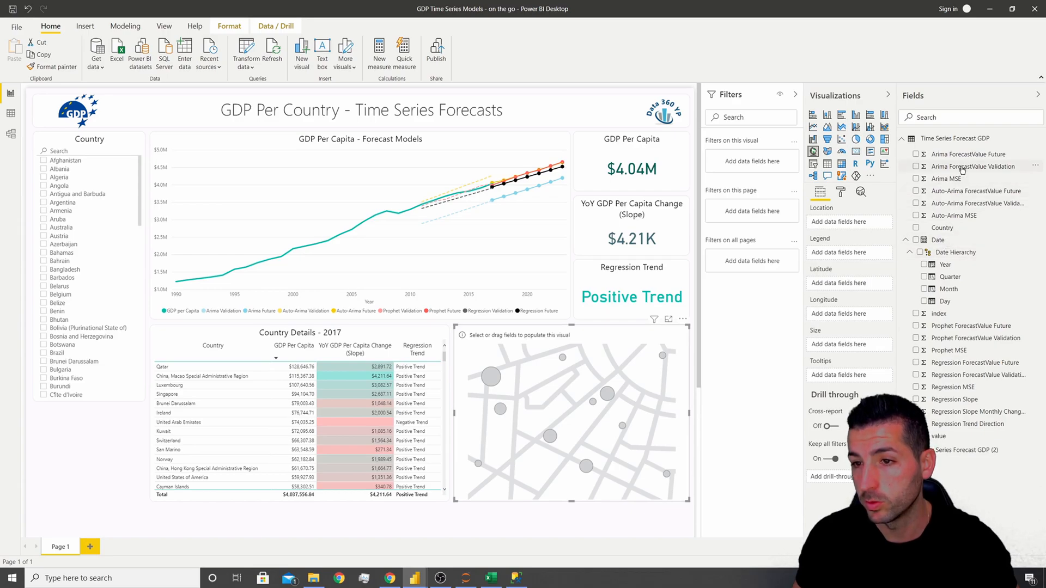
Assign the Country field to the map's location and the value field to its bubble size
{"action": "left_click_drag", "start_coordinate": [943, 441], "coordinate": [849, 352]}
{"action": "left_click_drag", "start_coordinate": [947, 229], "coordinate": [842, 224]}
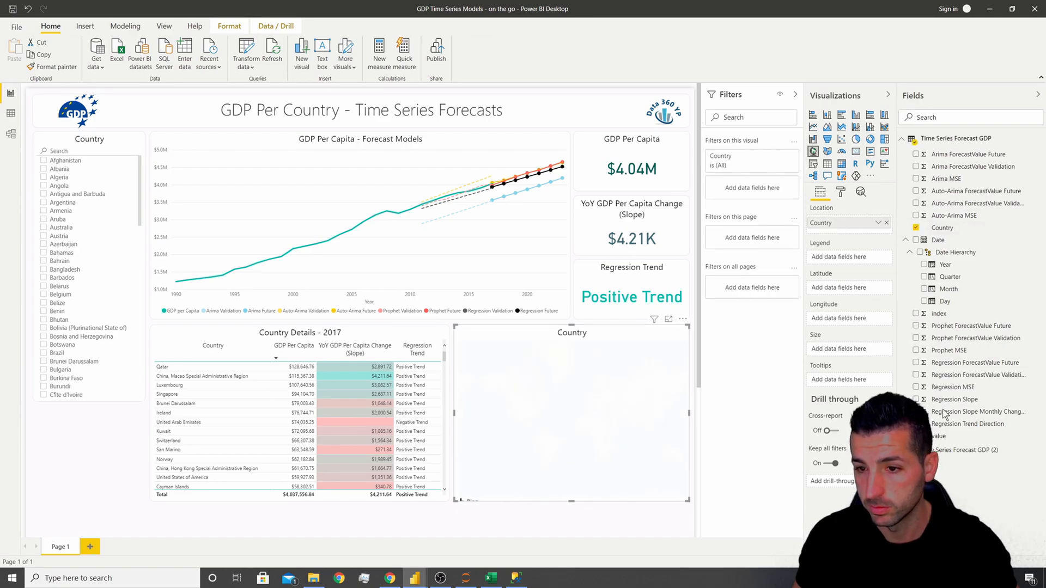
{"action": "left_click_drag", "start_coordinate": [939, 435], "coordinate": [843, 353]}
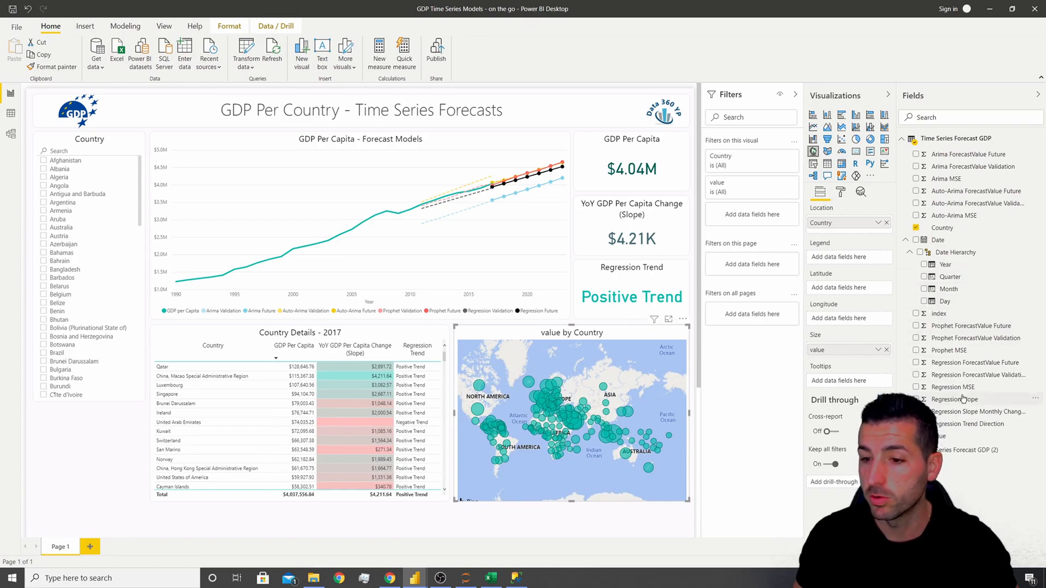
Filter the map to the year 2017 with a basic filter on the date hierarchy's Year field
{"action": "left_click_drag", "start_coordinate": [947, 265], "coordinate": [762, 234]}
{"action": "left_click", "coordinate": [790, 218]}
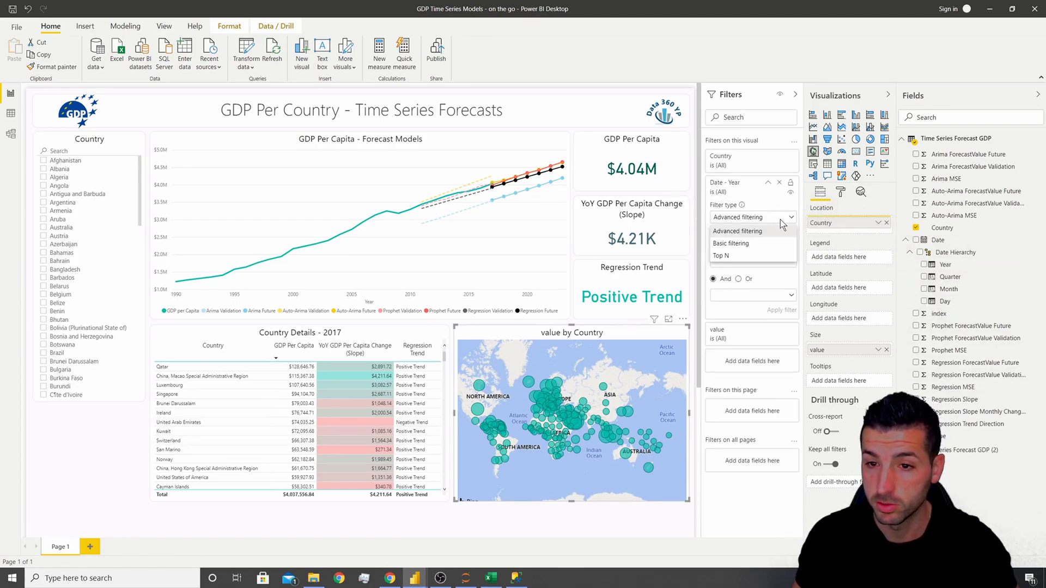
{"action": "left_click", "coordinate": [743, 239]}
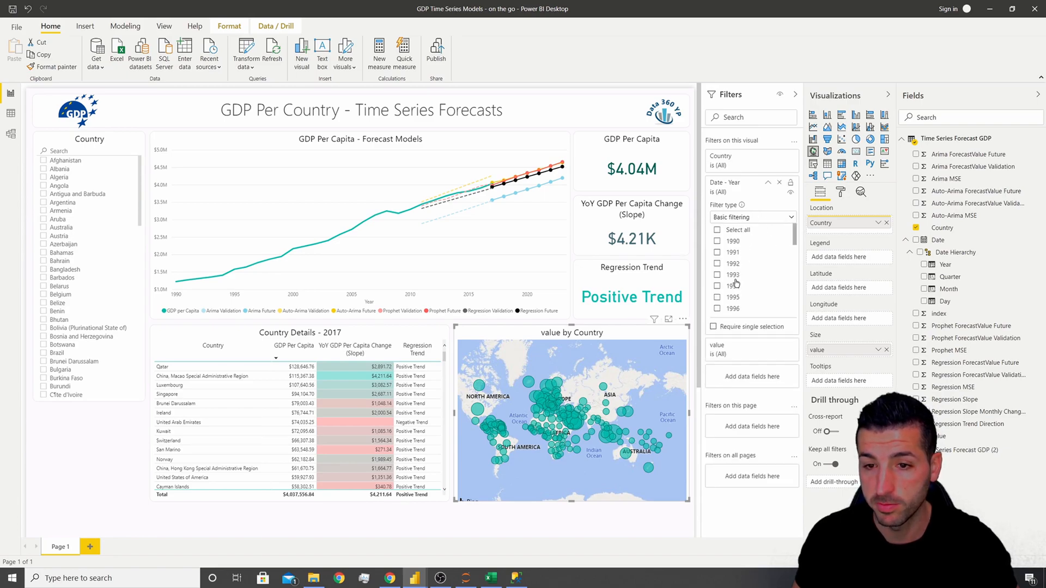
{"action": "scroll", "coordinate": [736, 283], "scroll_direction": "down", "scroll_amount": 4}
{"action": "scroll", "coordinate": [743, 291], "scroll_direction": "down", "scroll_amount": 3}
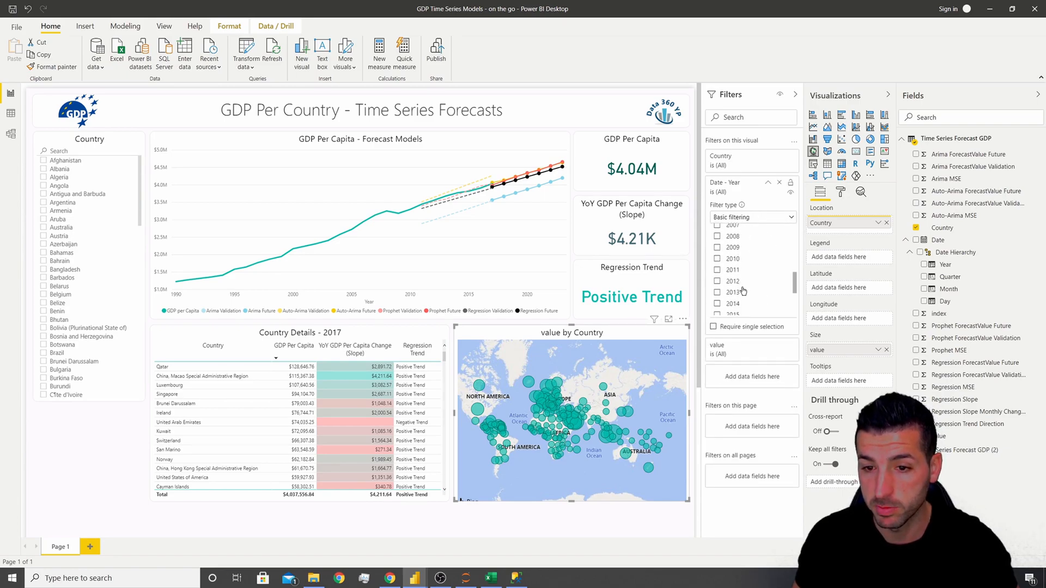
{"action": "left_click", "coordinate": [718, 290]}
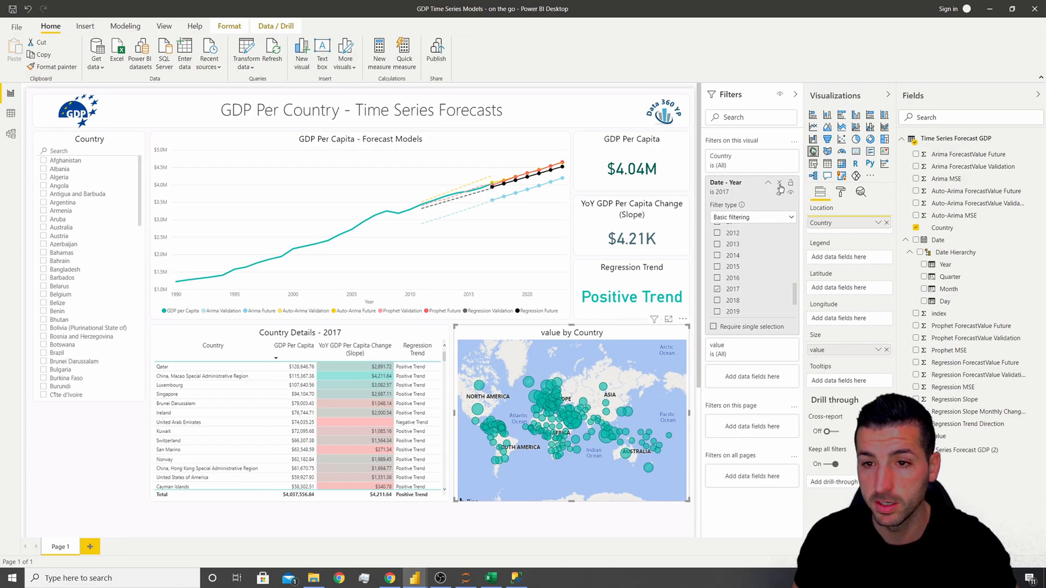
{"action": "left_click", "coordinate": [797, 95]}
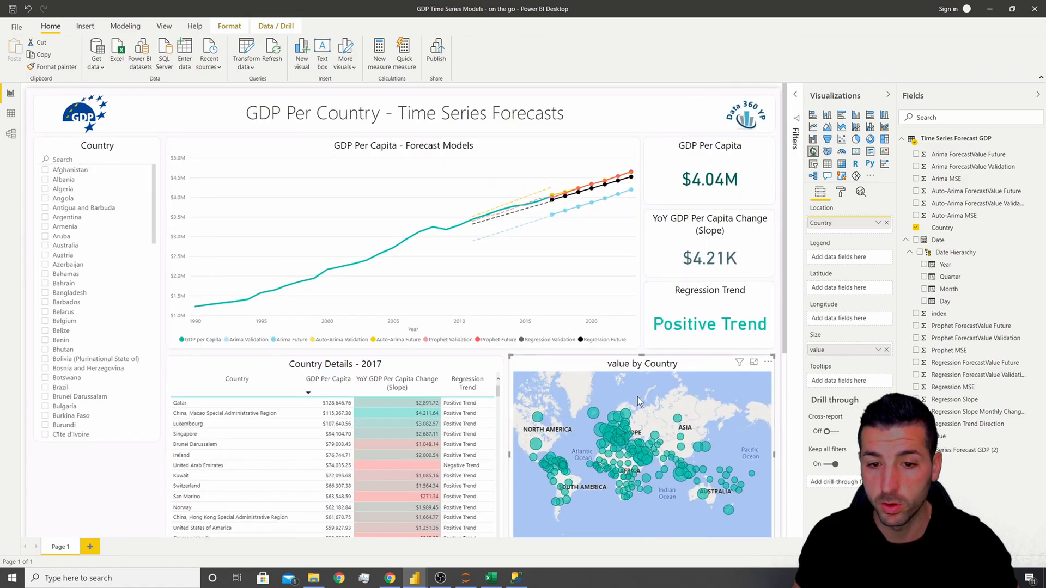
Set the map style's theme to Dark
{"action": "scroll", "coordinate": [768, 370], "scroll_direction": "down", "scroll_amount": 3}
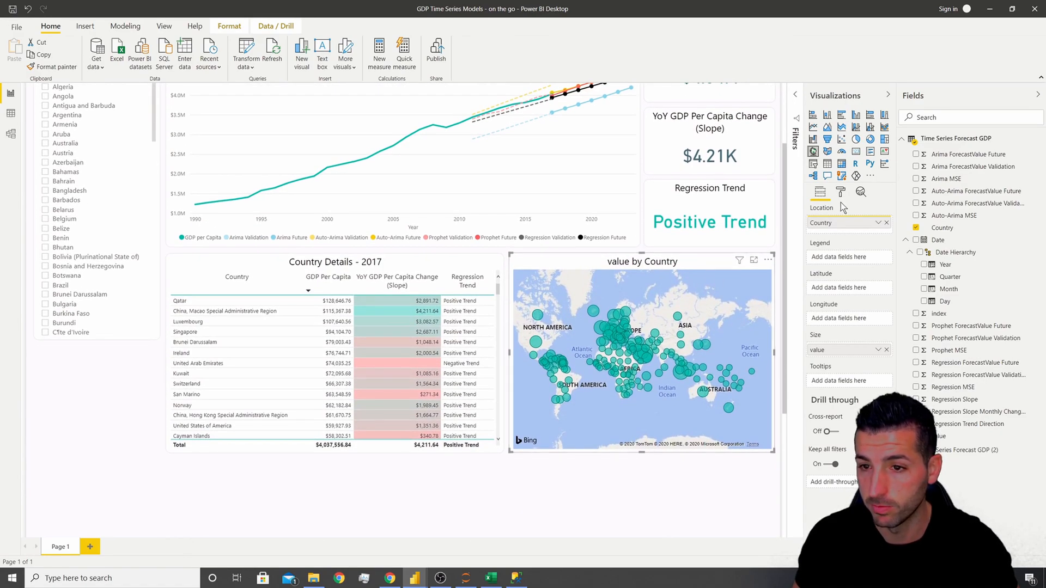
{"action": "left_click", "coordinate": [840, 196]}
{"action": "left_click", "coordinate": [819, 322]}
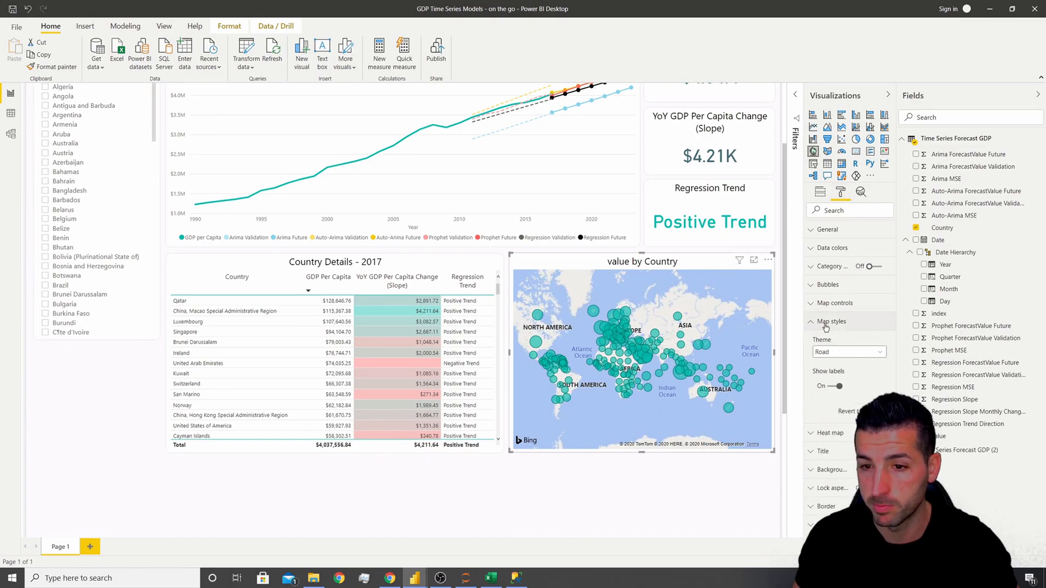
{"action": "left_click", "coordinate": [831, 353]}
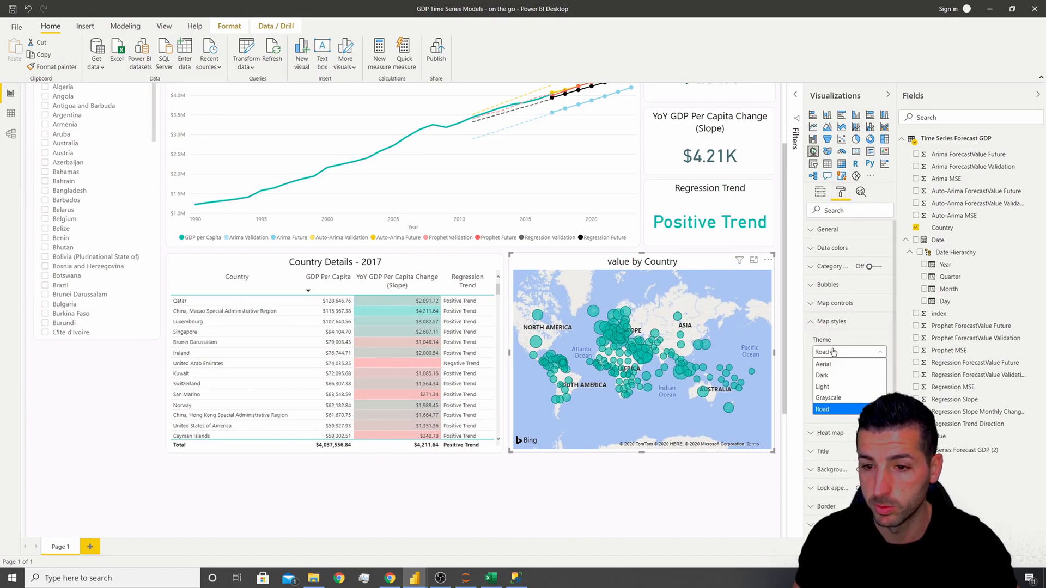
{"action": "left_click", "coordinate": [825, 375]}
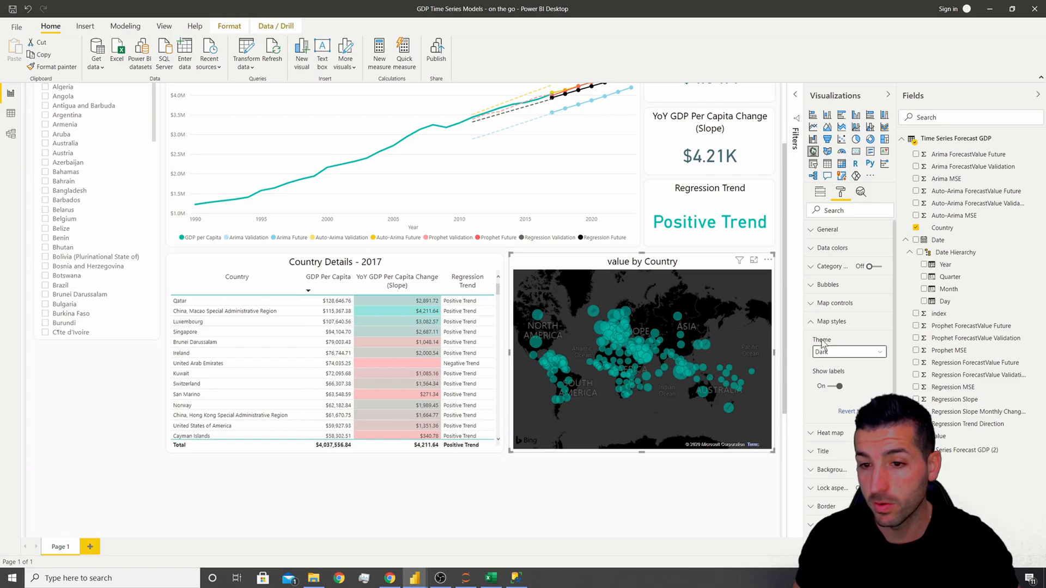
{"action": "left_click", "coordinate": [832, 322]}
Look up the bubble size used by the map in the reference report
{"action": "left_click", "coordinate": [830, 285]}
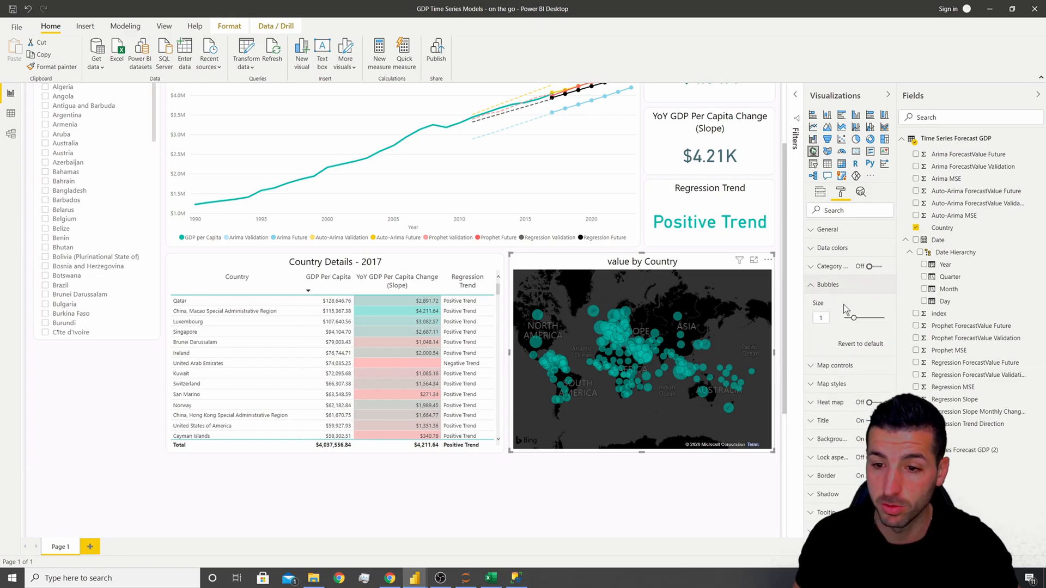
{"action": "mouse_move", "coordinate": [415, 578]}
{"action": "left_click", "coordinate": [387, 546]}
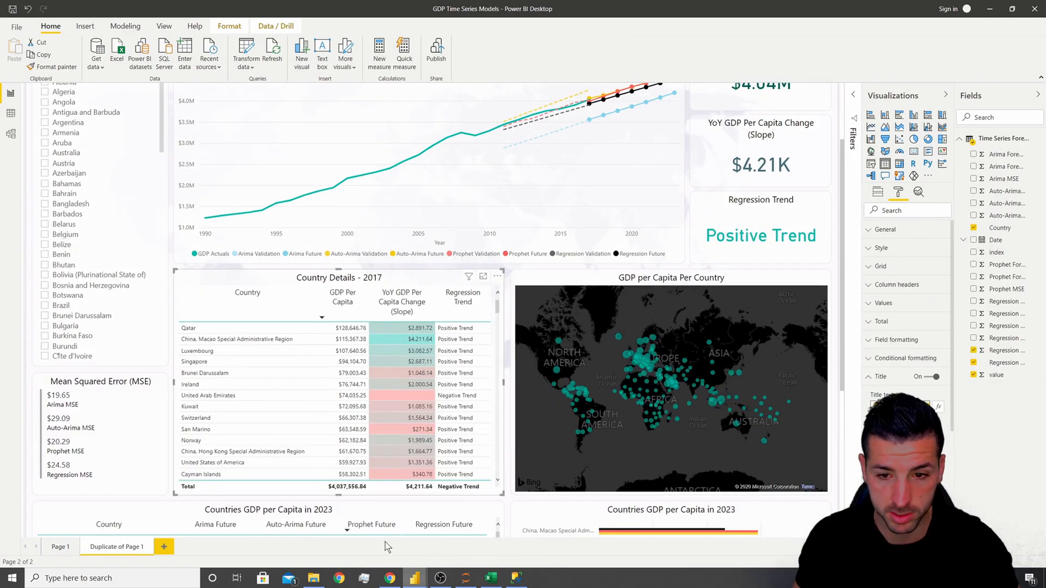
{"action": "left_click", "coordinate": [786, 287]}
{"action": "left_click", "coordinate": [882, 358]}
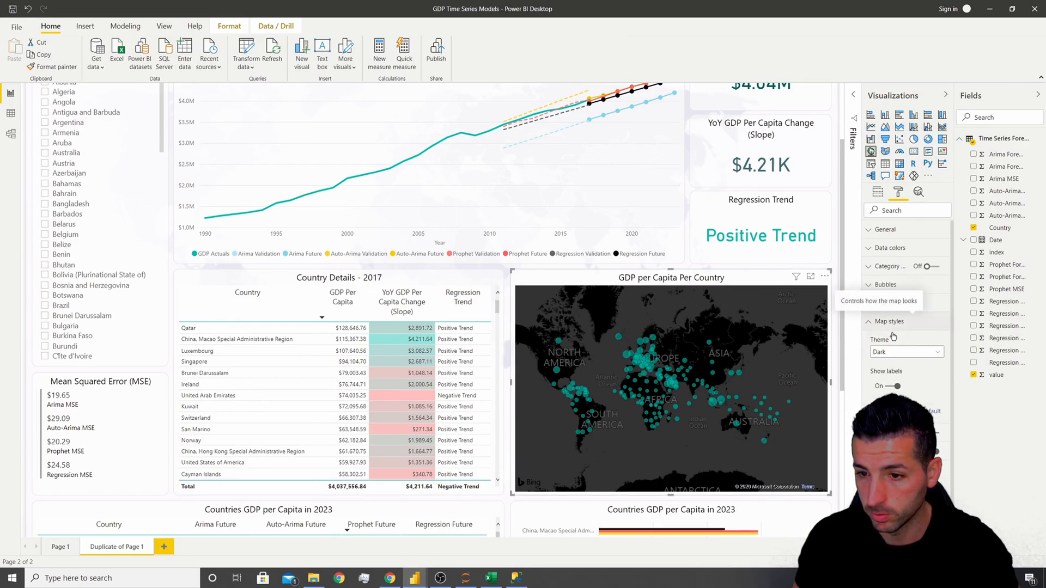
{"action": "left_click", "coordinate": [885, 285]}
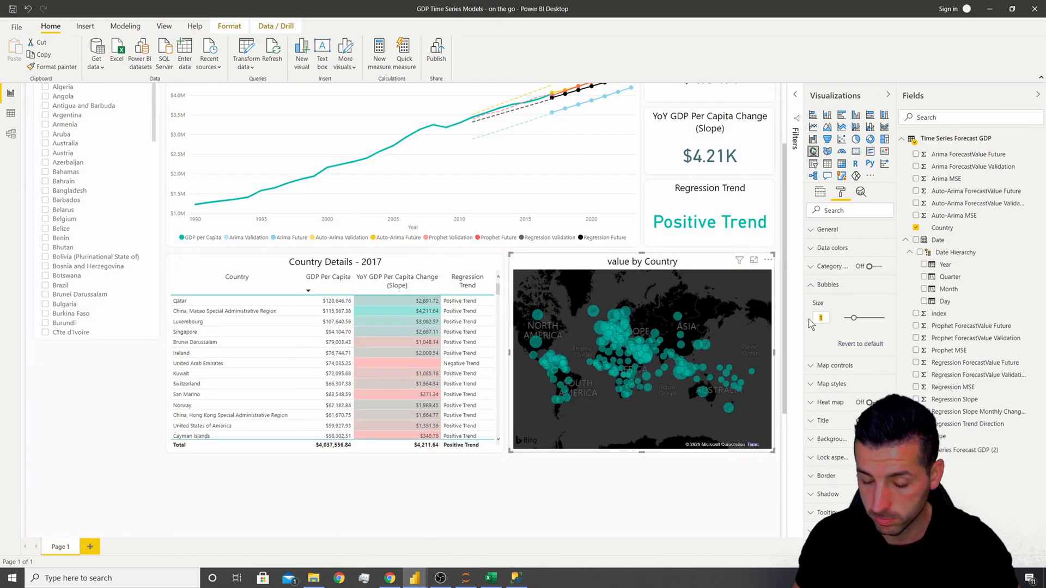
Set the new map's bubble size to -17
{"action": "key", "text": "BackSpace"}
{"action": "type", "text": "17"}
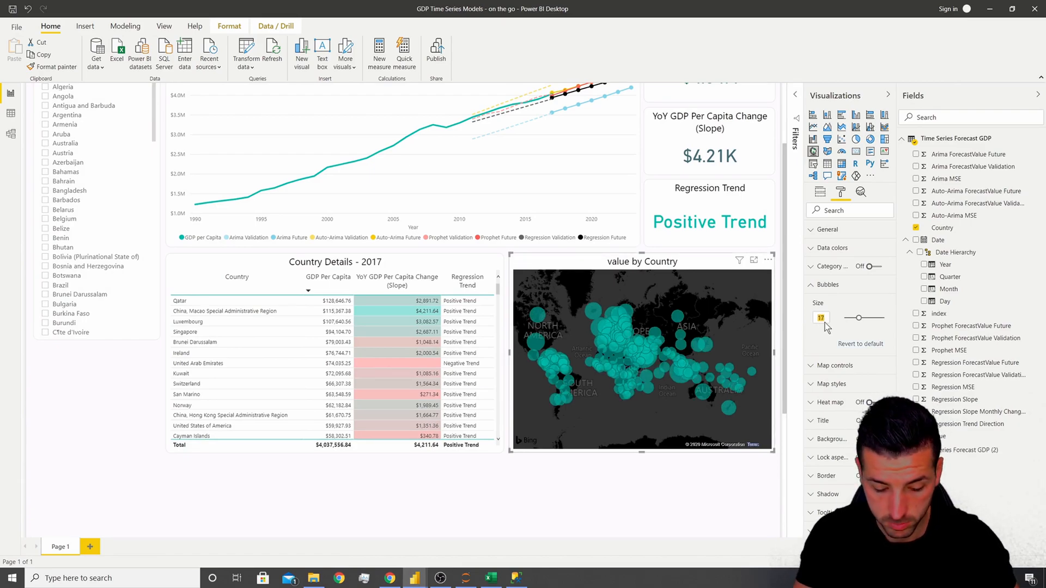
{"action": "type", "text": "117"}
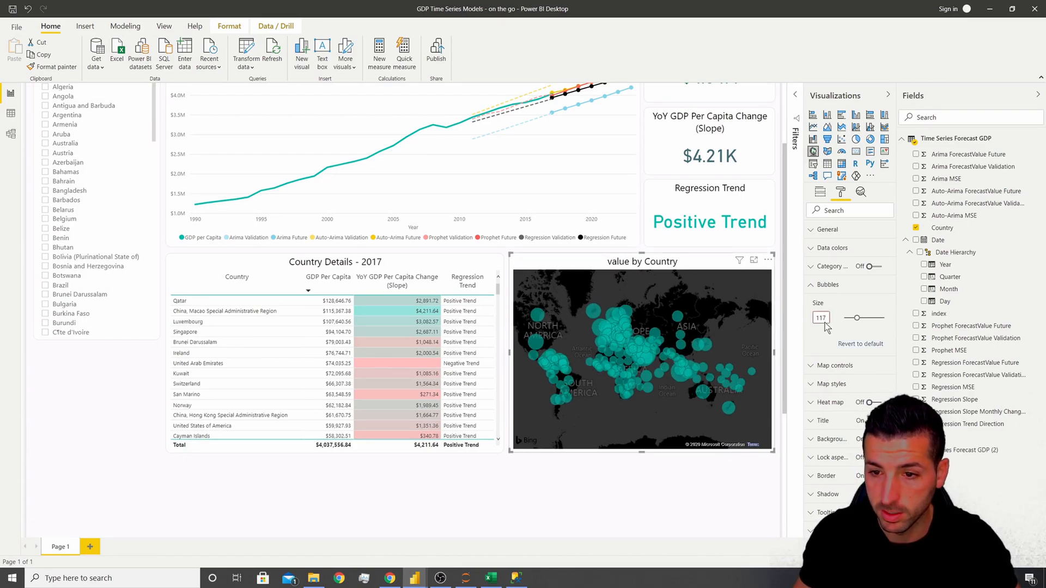
{"action": "key", "text": "BackSpace"}
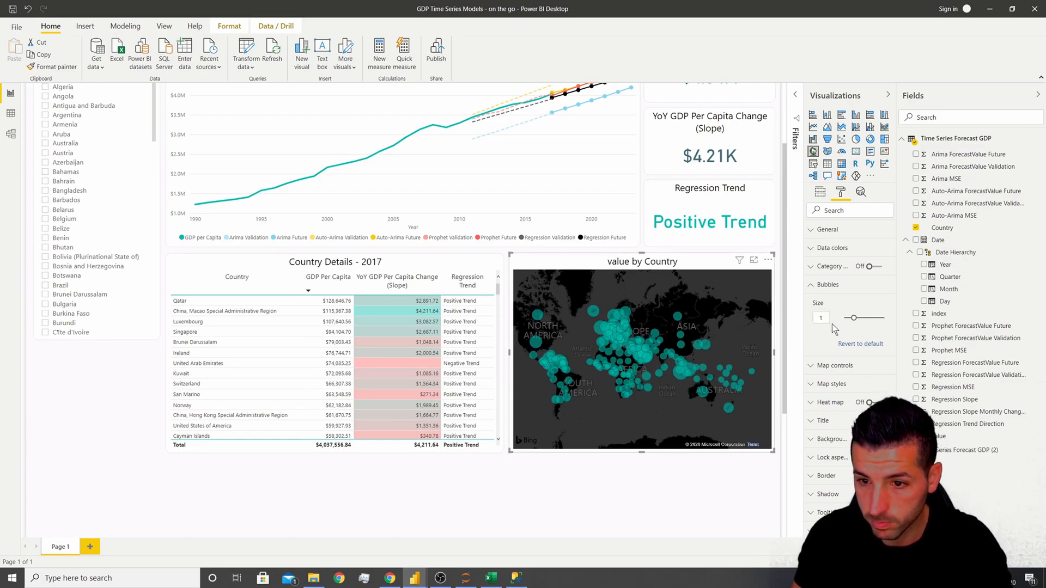
{"action": "type", "text": "-1"}
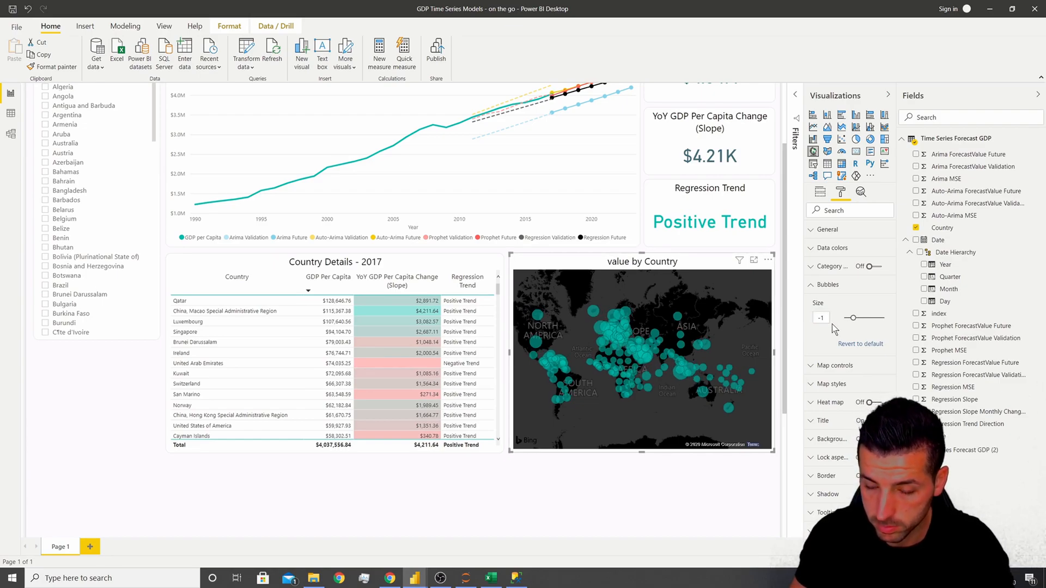
{"action": "type", "text": "7"}
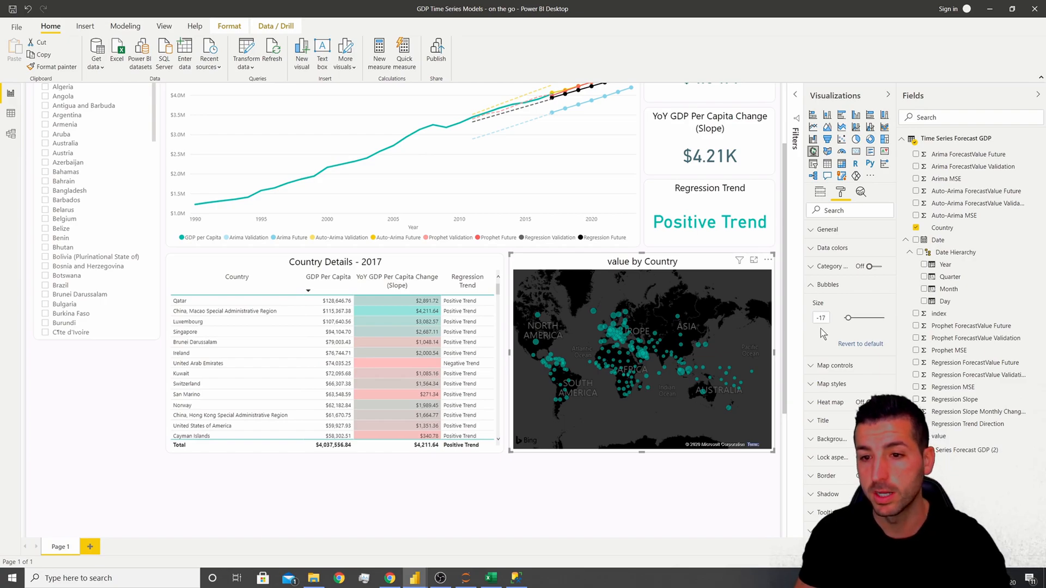
{"action": "left_click", "coordinate": [827, 284]}
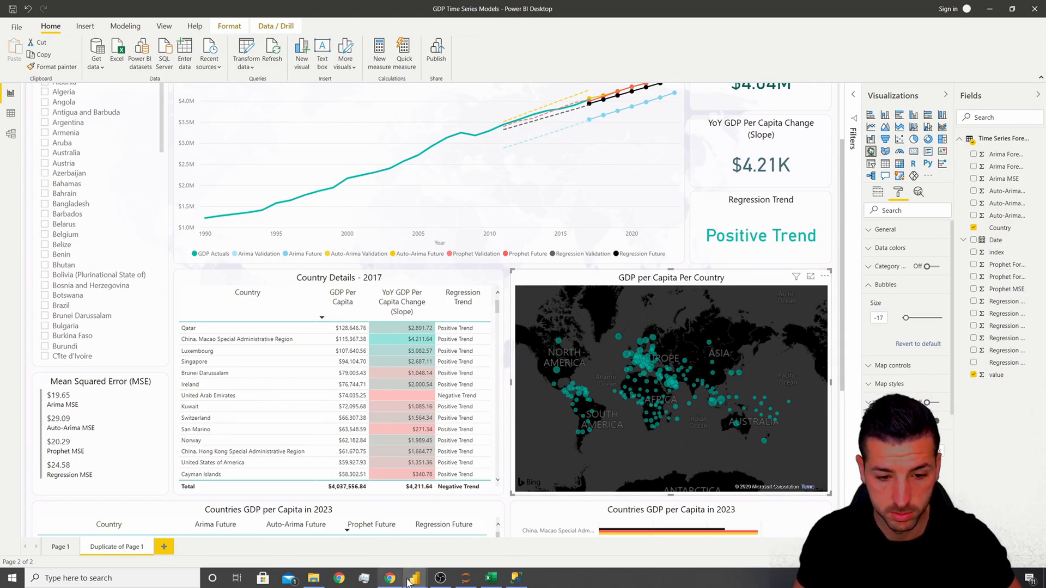
Replace the new map's title with the reference map's title, "GDP per Capita Per Country"
{"action": "mouse_move", "coordinate": [415, 577]}
{"action": "left_click", "coordinate": [455, 550]}
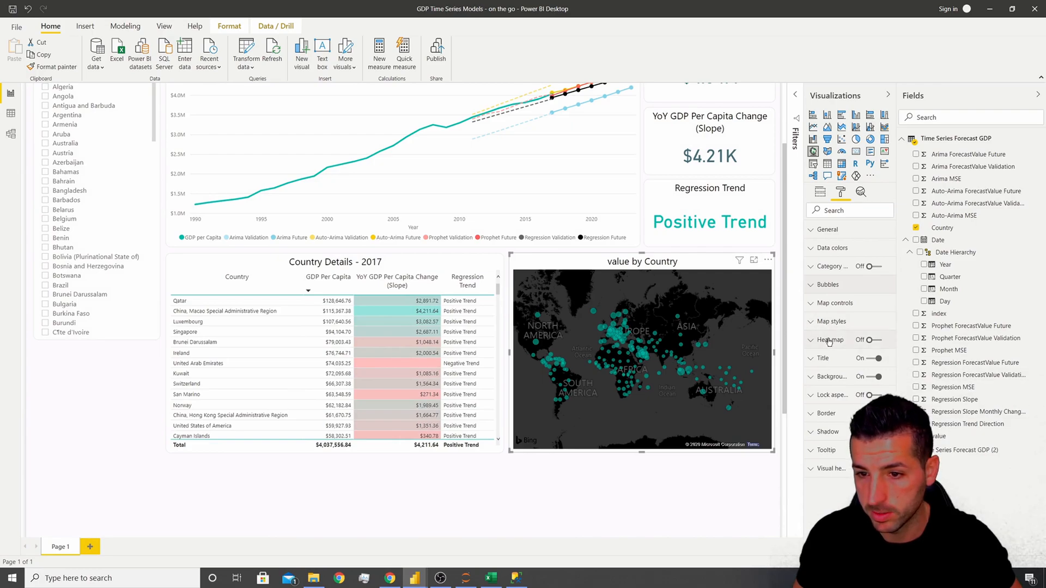
{"action": "left_click", "coordinate": [826, 358]}
{"action": "triple_click", "coordinate": [834, 388]}
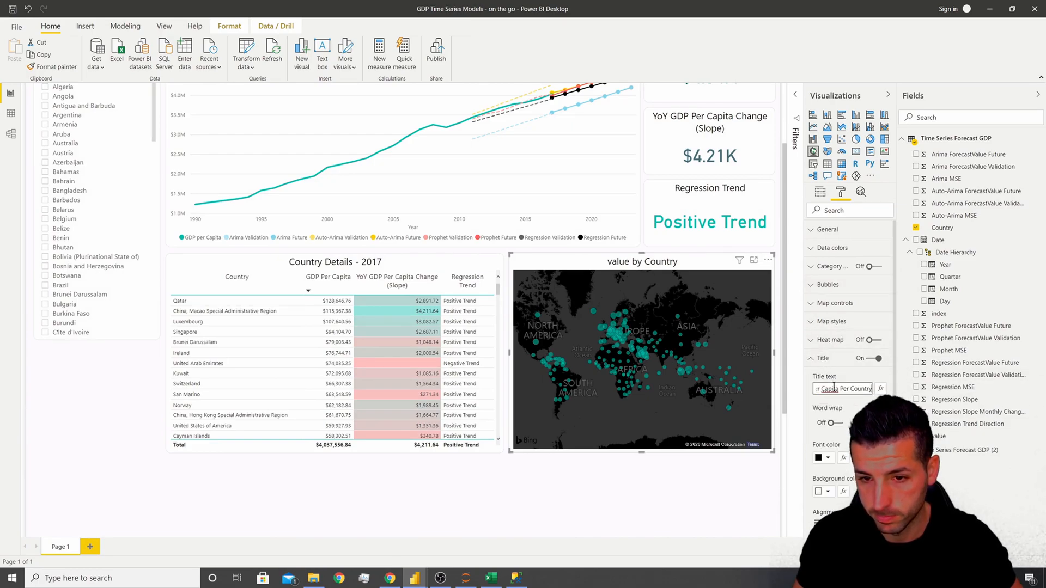
{"action": "type", "text": "GDP Per Capita Per Country"}
{"action": "key", "text": "Return"}
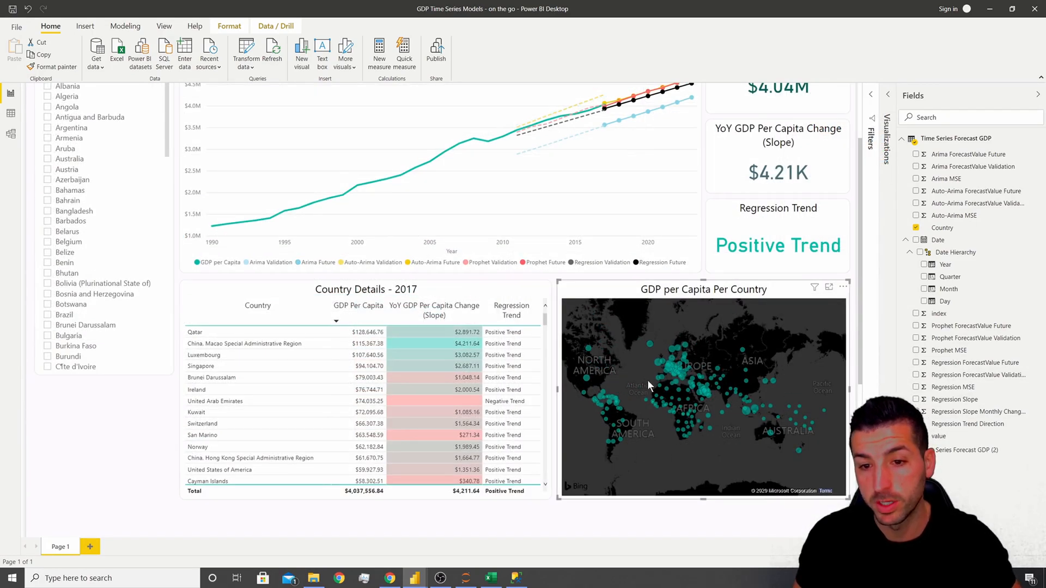
Test the country slicer by selecting Australia, Austria and Bahamas in turn to check how the visuals respond
{"action": "left_click", "coordinate": [57, 160]}
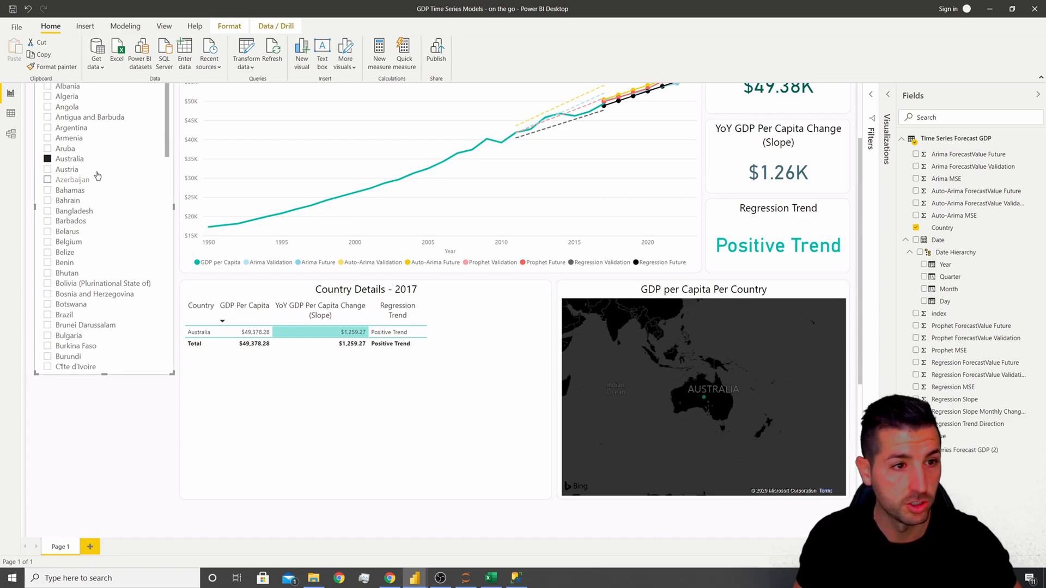
{"action": "left_click", "coordinate": [56, 169]}
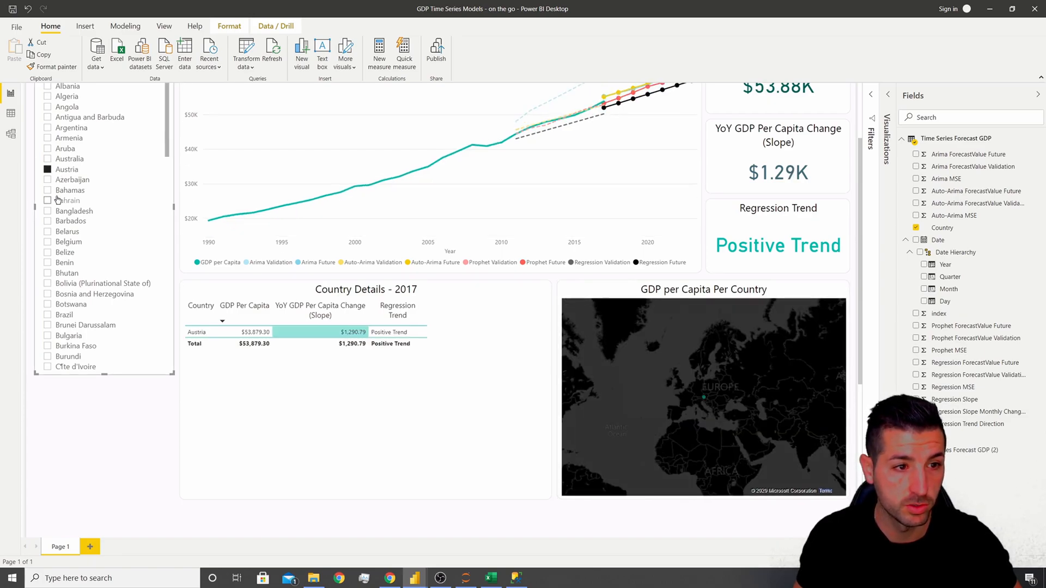
{"action": "left_click", "coordinate": [53, 191]}
{"action": "scroll", "coordinate": [558, 440], "scroll_direction": "up", "scroll_amount": 3}
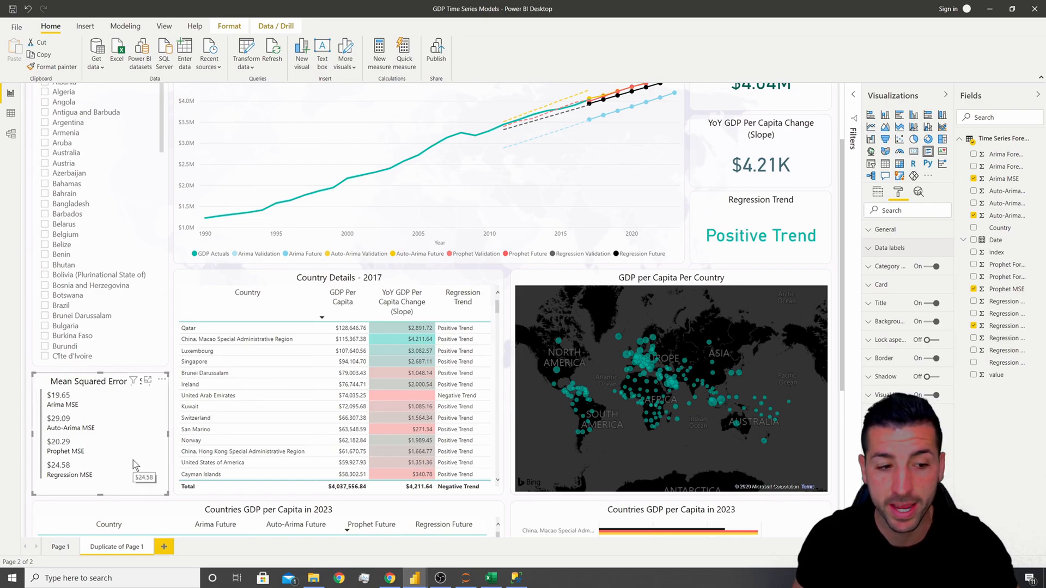
Examine the reference report's Mean Squared Error card and forecast chart, and return to the report being built
{"action": "scroll", "coordinate": [133, 460], "scroll_direction": "up", "scroll_amount": 2}
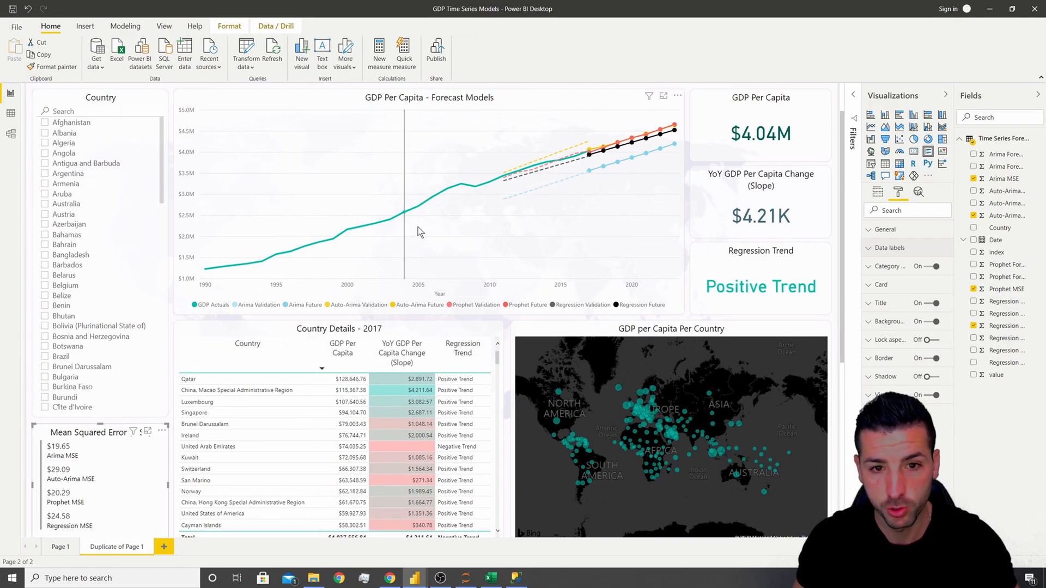
{"action": "mouse_move", "coordinate": [557, 181]}
{"action": "mouse_move", "coordinate": [414, 577]}
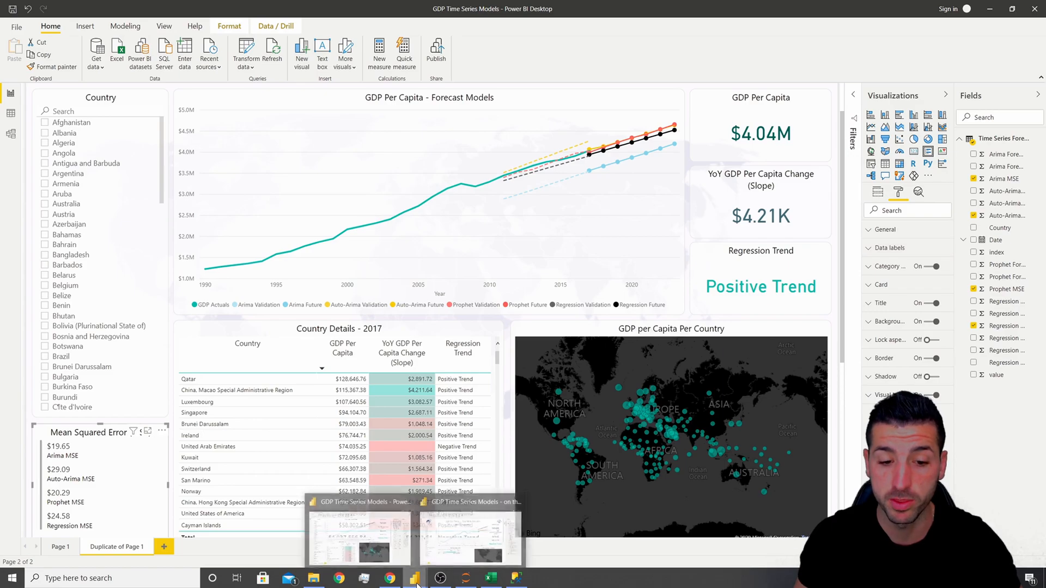
{"action": "left_click", "coordinate": [439, 555]}
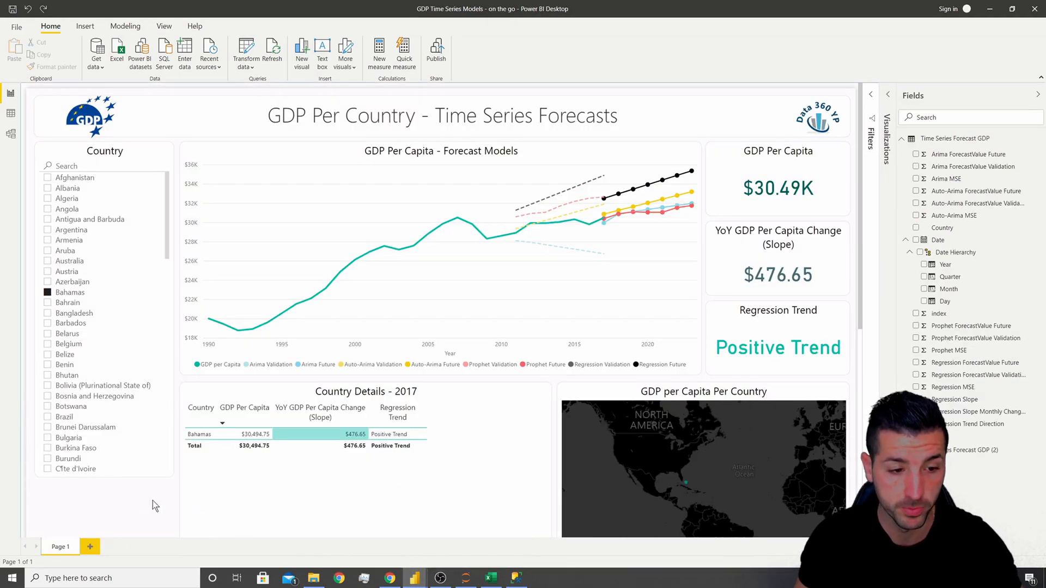
Insert a multi-row card and position it beneath the Country slicer, resized to match the slicer's width
{"action": "scroll", "coordinate": [130, 487], "scroll_direction": "down", "scroll_amount": 3}
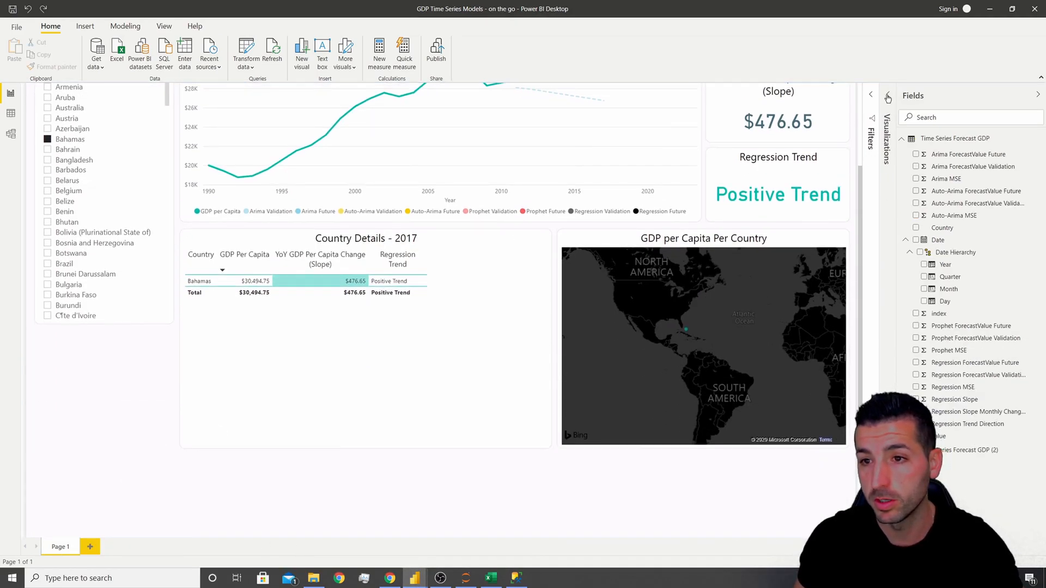
{"action": "left_click", "coordinate": [888, 123]}
{"action": "scroll", "coordinate": [706, 276], "scroll_direction": "down", "scroll_amount": 2}
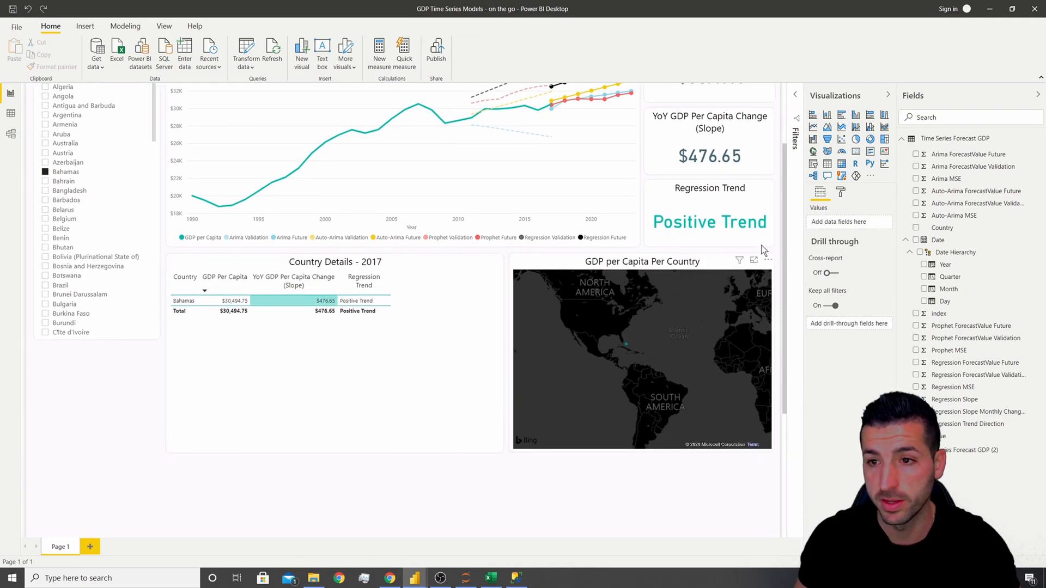
{"action": "left_click", "coordinate": [868, 154]}
{"action": "left_click_drag", "start_coordinate": [91, 234], "coordinate": [91, 220]}
{"action": "left_click_drag", "start_coordinate": [90, 511], "coordinate": [105, 319]}
Copy the Country slicer's formatting onto the new multi-row card with Format Painter
{"action": "scroll", "coordinate": [170, 365], "scroll_direction": "up", "scroll_amount": 5}
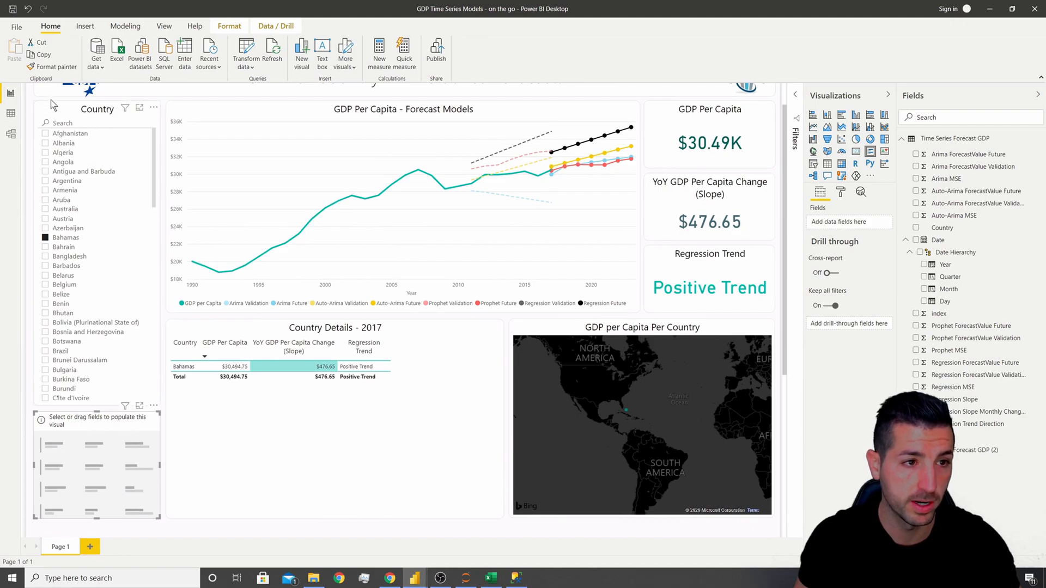
{"action": "left_click", "coordinate": [52, 107]}
{"action": "left_click", "coordinate": [44, 70]}
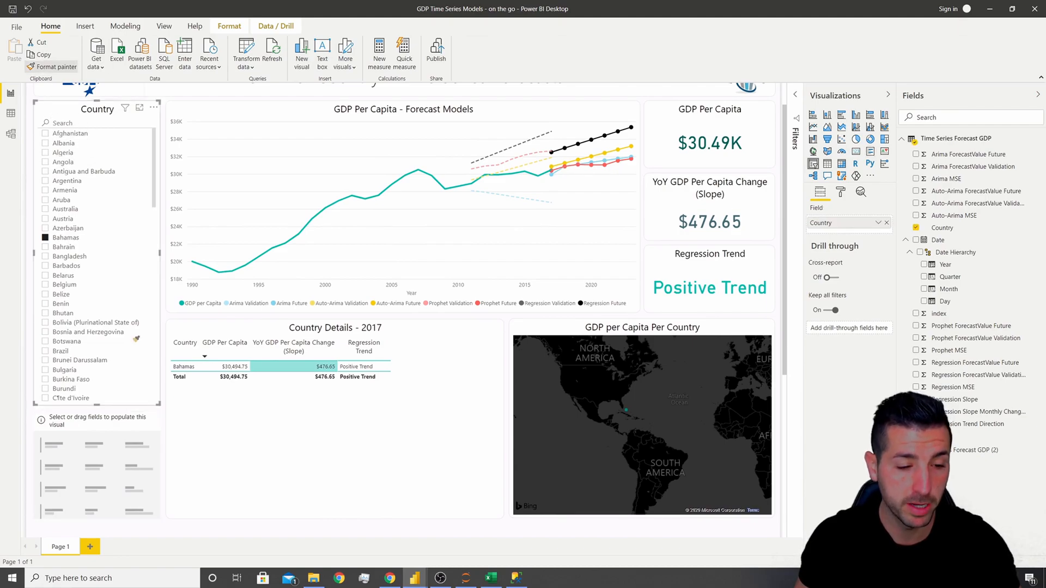
{"action": "left_click", "coordinate": [107, 420]}
{"action": "scroll", "coordinate": [105, 420], "scroll_direction": "down", "scroll_amount": 3}
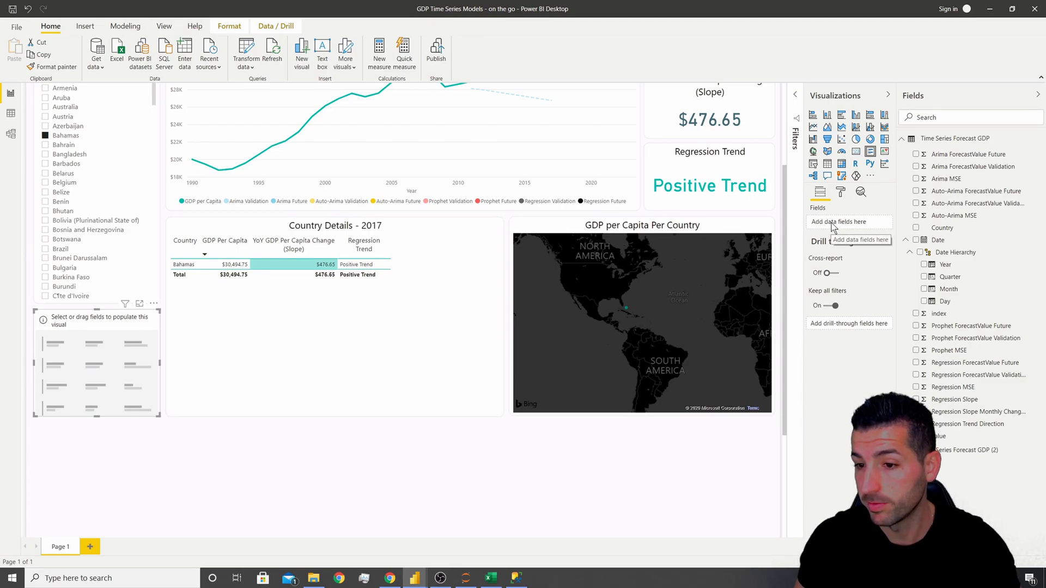
Add the Arima MSE, Auto-Arima MSE, Prophet MSE and Regression MSE fields to the multi-row card
{"action": "left_click_drag", "start_coordinate": [943, 183], "coordinate": [841, 225]}
{"action": "left_click_drag", "start_coordinate": [964, 218], "coordinate": [857, 244]}
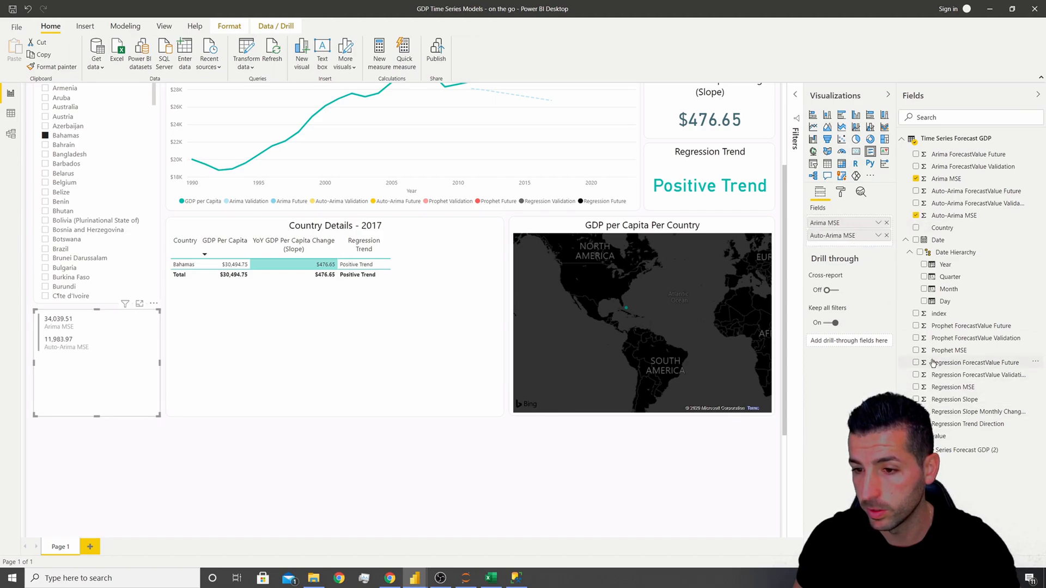
{"action": "left_click", "coordinate": [916, 350]}
{"action": "left_click", "coordinate": [916, 387]}
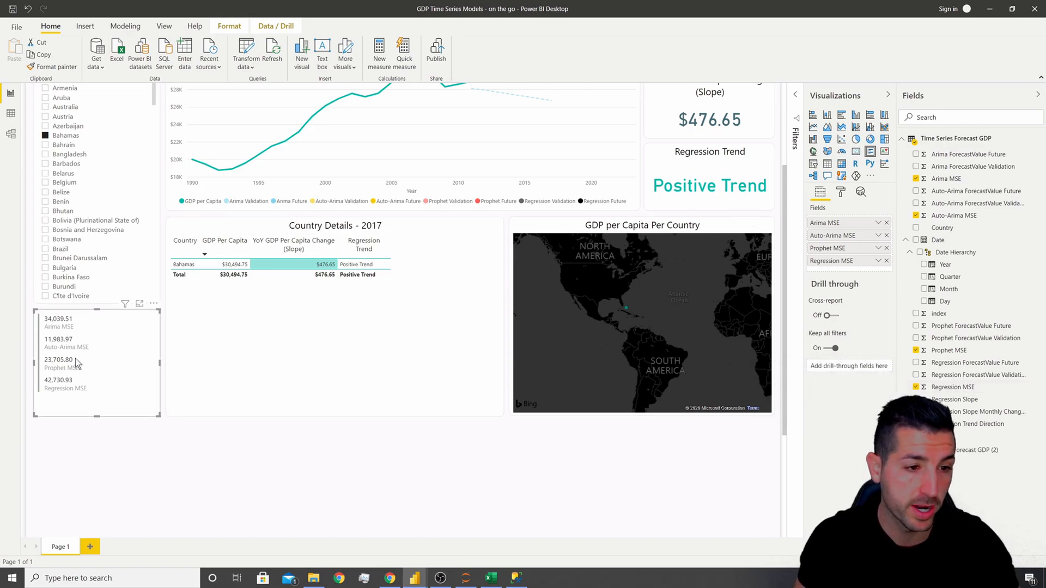
Give the multi-row card the reference card's title, "Mean Squared Error (MSE)"
{"action": "left_click", "coordinate": [840, 192]}
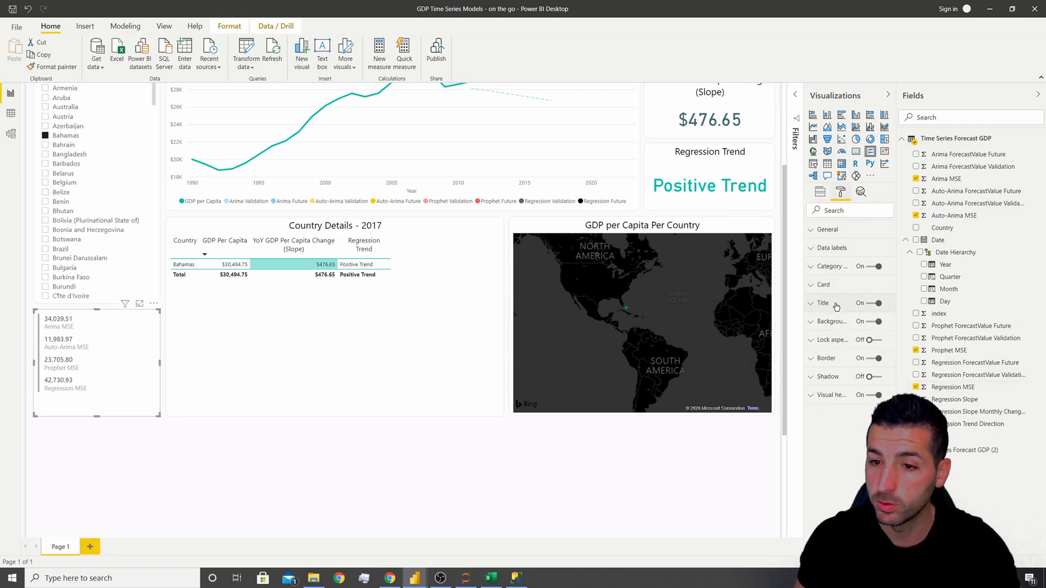
{"action": "left_click", "coordinate": [833, 304]}
{"action": "left_click", "coordinate": [411, 585]}
{"action": "left_click", "coordinate": [360, 528]}
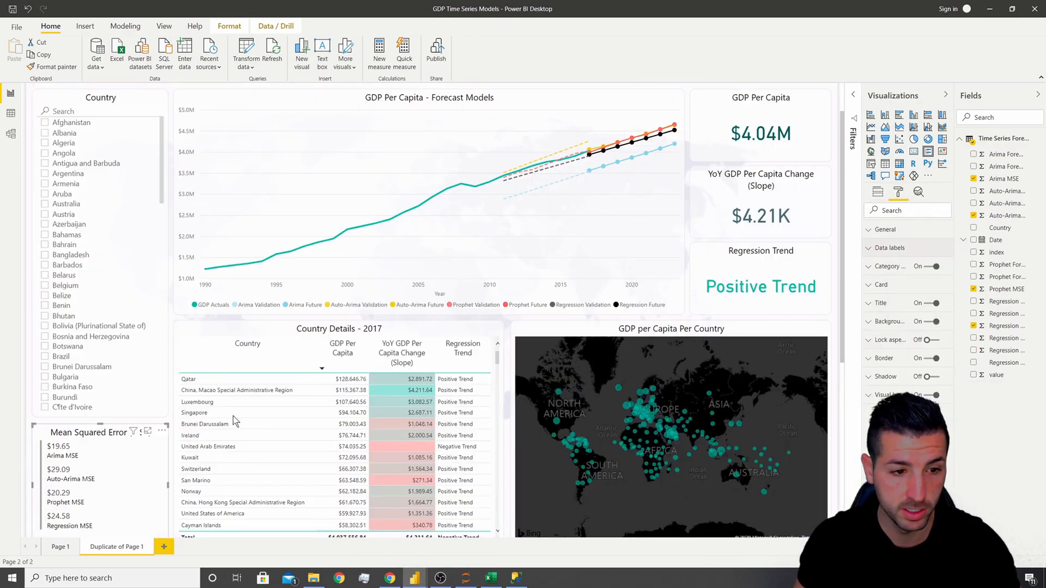
{"action": "left_click", "coordinate": [881, 303]}
{"action": "left_click", "coordinate": [901, 333]}
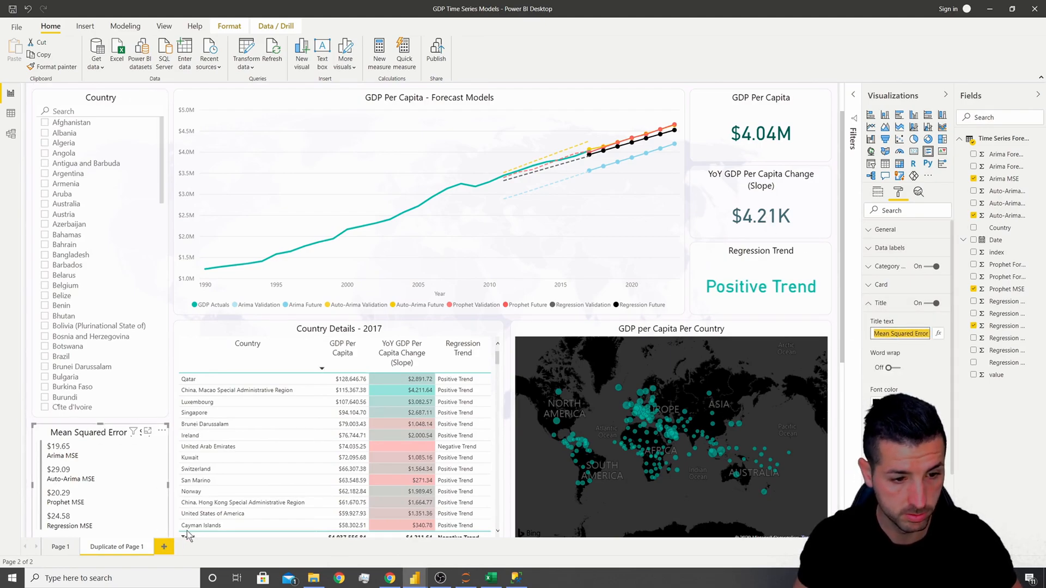
{"action": "left_click", "coordinate": [414, 577]}
{"action": "left_click", "coordinate": [466, 536]}
{"action": "left_click", "coordinate": [852, 332]}
{"action": "type", "text": "Mean Squared Error (MSE)"}
Set the Mean Squared Error card's category label color to black
{"action": "scroll", "coordinate": [858, 369], "scroll_direction": "down", "scroll_amount": 1}
{"action": "scroll", "coordinate": [848, 324], "scroll_direction": "up", "scroll_amount": 1}
{"action": "left_click", "coordinate": [831, 251]}
{"action": "left_click", "coordinate": [831, 248]}
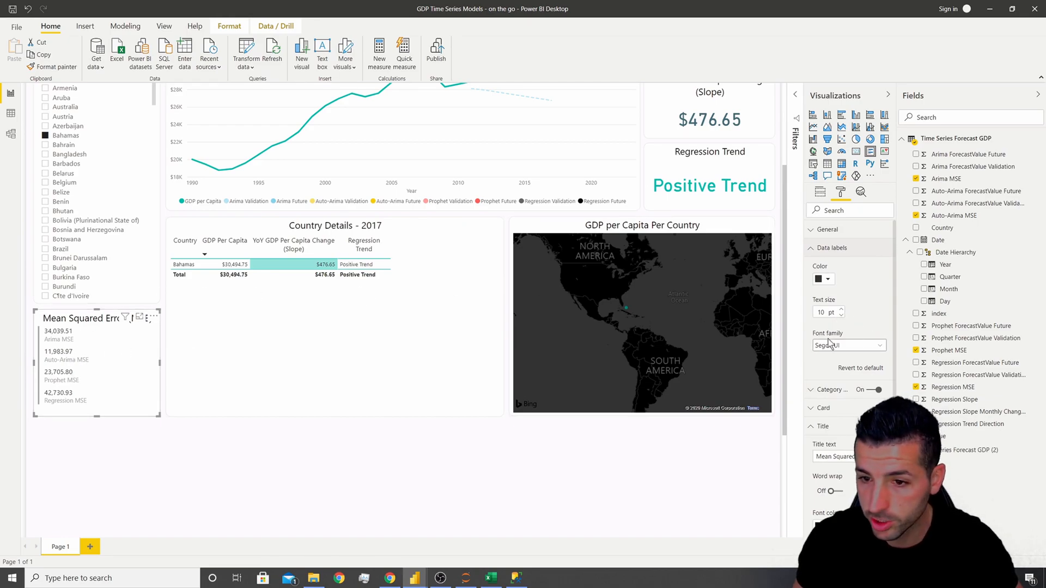
{"action": "left_click", "coordinate": [831, 247]}
{"action": "left_click", "coordinate": [830, 267]}
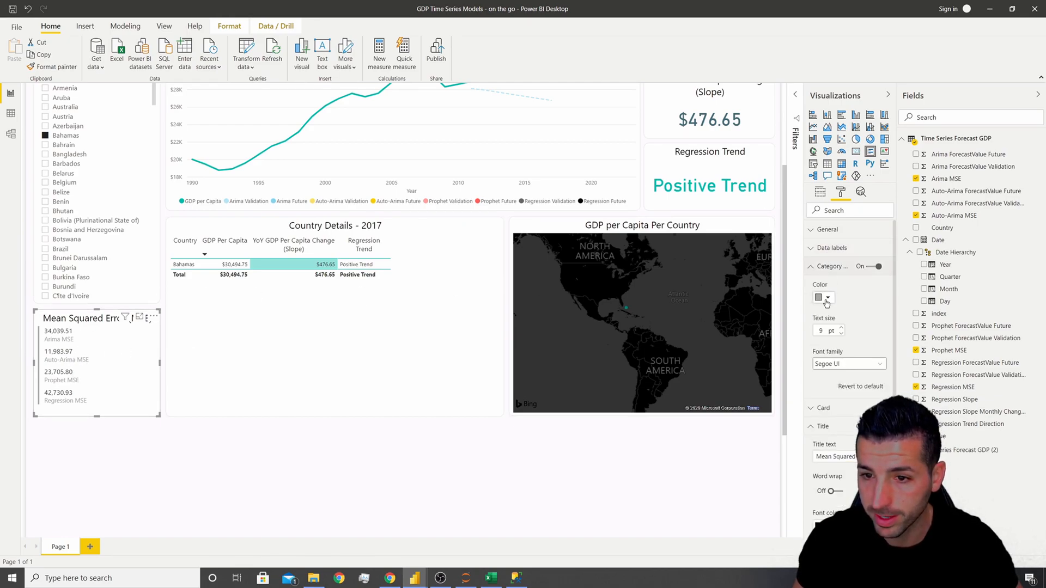
{"action": "left_click", "coordinate": [823, 297]}
{"action": "left_click", "coordinate": [163, 360]}
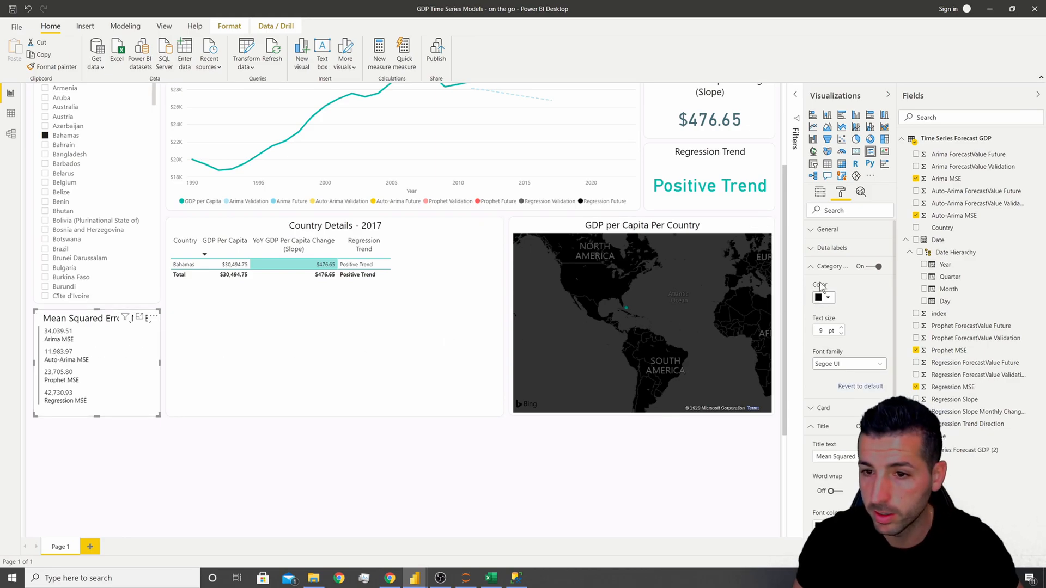
Format the Arima MSE, Auto-Arima MSE, Prophet MSE and Regression MSE columns as dollar currency with 0 decimal places
{"action": "left_click", "coordinate": [945, 180]}
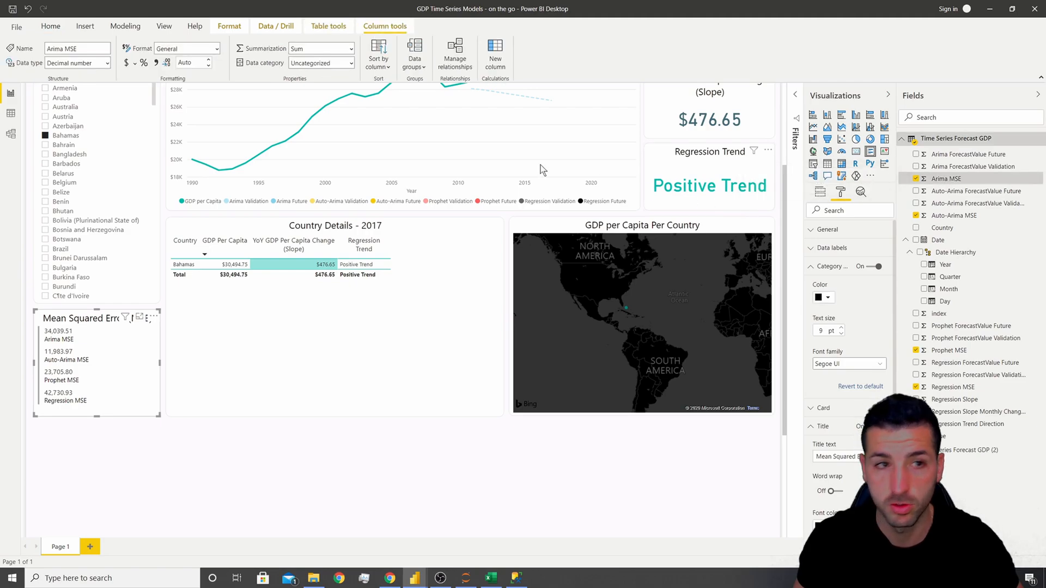
{"action": "left_click", "coordinate": [185, 63]}
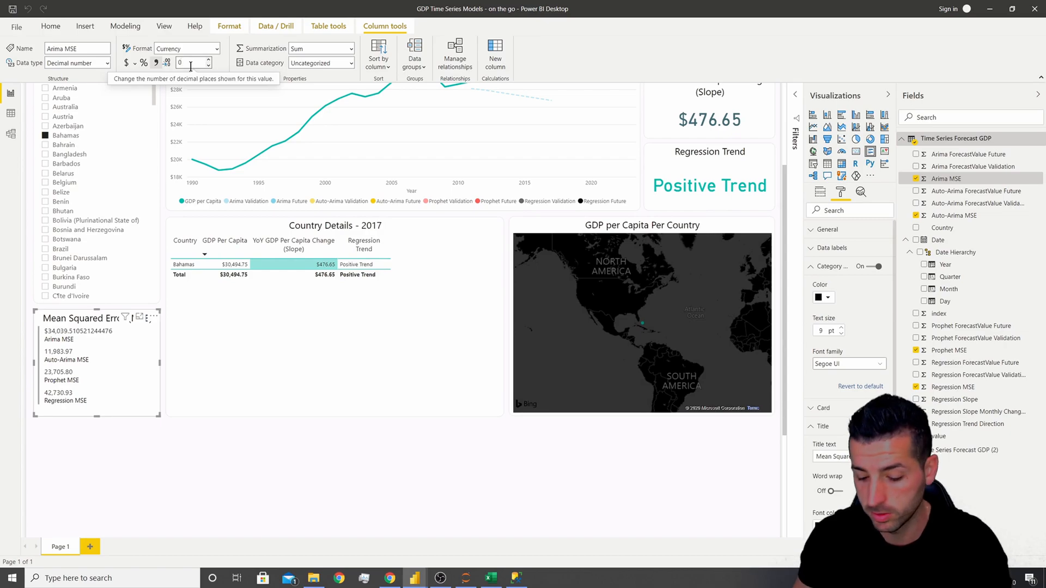
{"action": "left_click", "coordinate": [975, 216]}
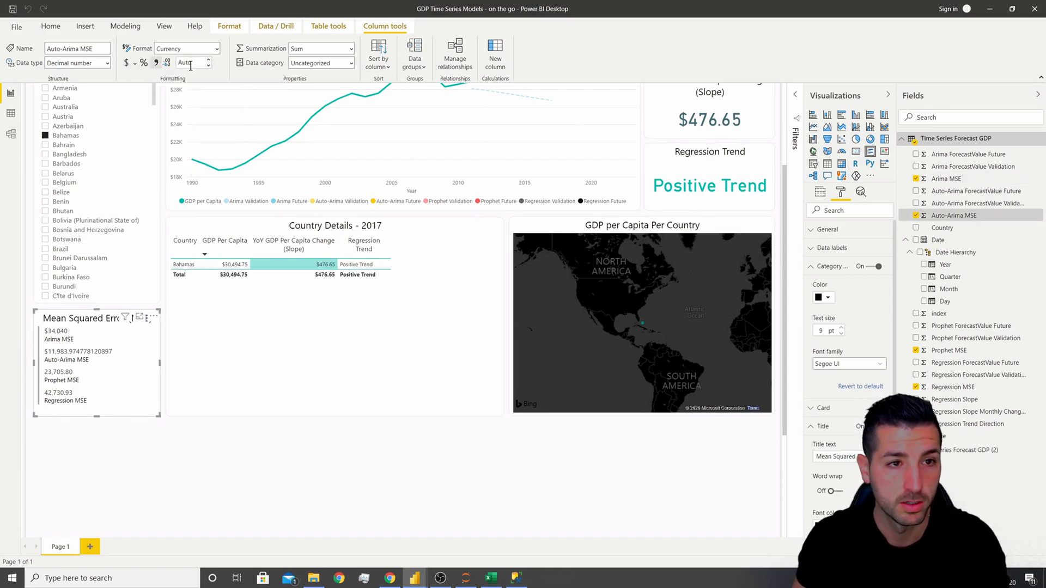
{"action": "key", "text": "Return"}
{"action": "left_click", "coordinate": [958, 351]}
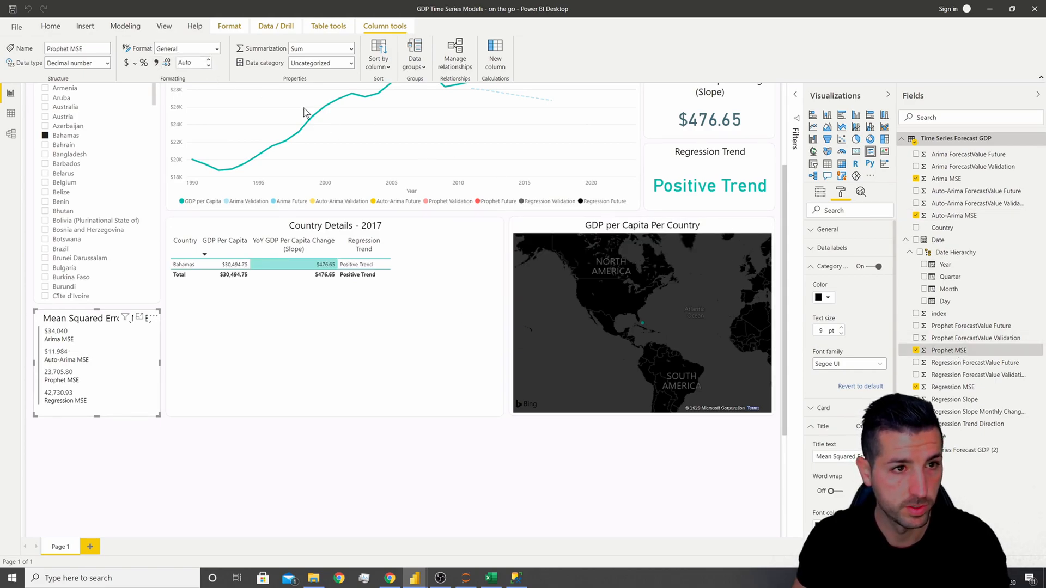
{"action": "left_click", "coordinate": [186, 63]}
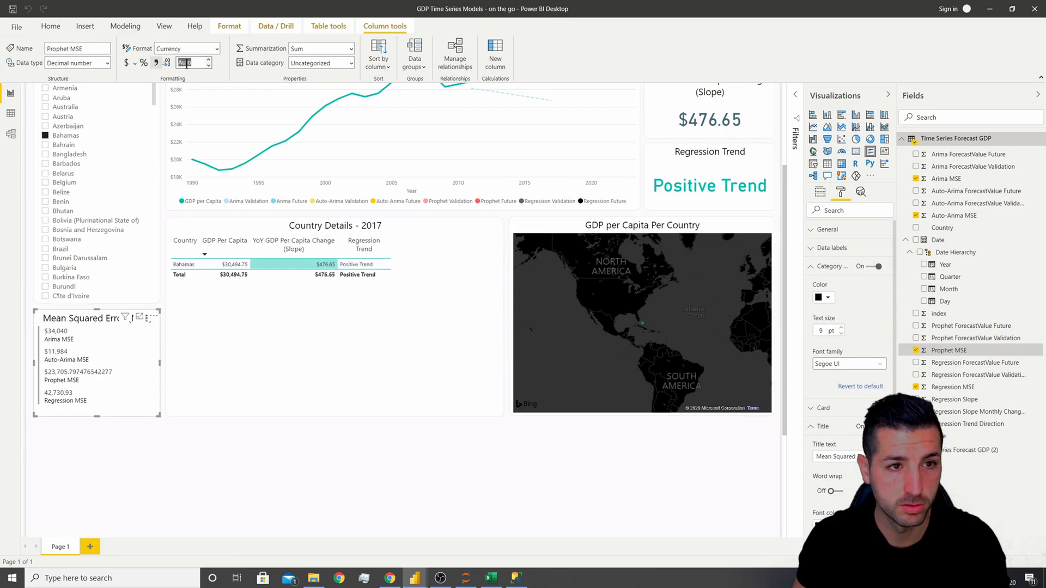
{"action": "left_click", "coordinate": [955, 388]}
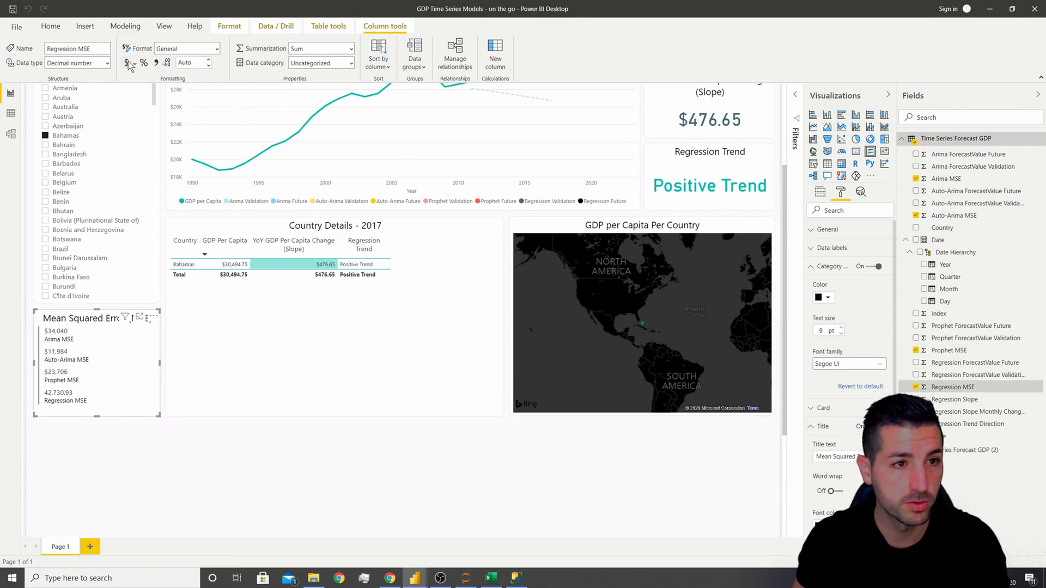
{"action": "left_click", "coordinate": [187, 63]}
{"action": "type", "text": "0"}
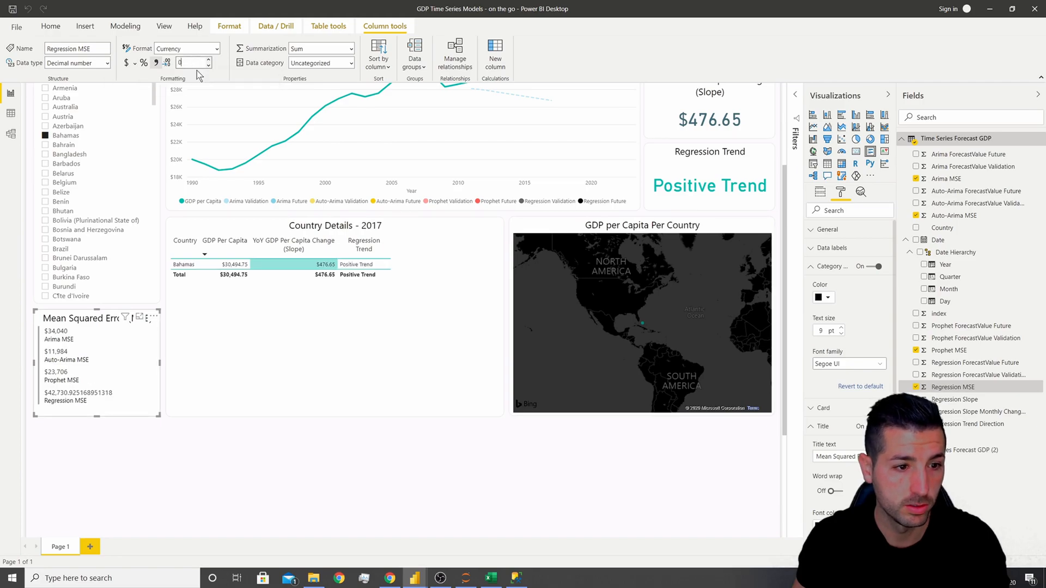
{"action": "key", "text": "Return"}
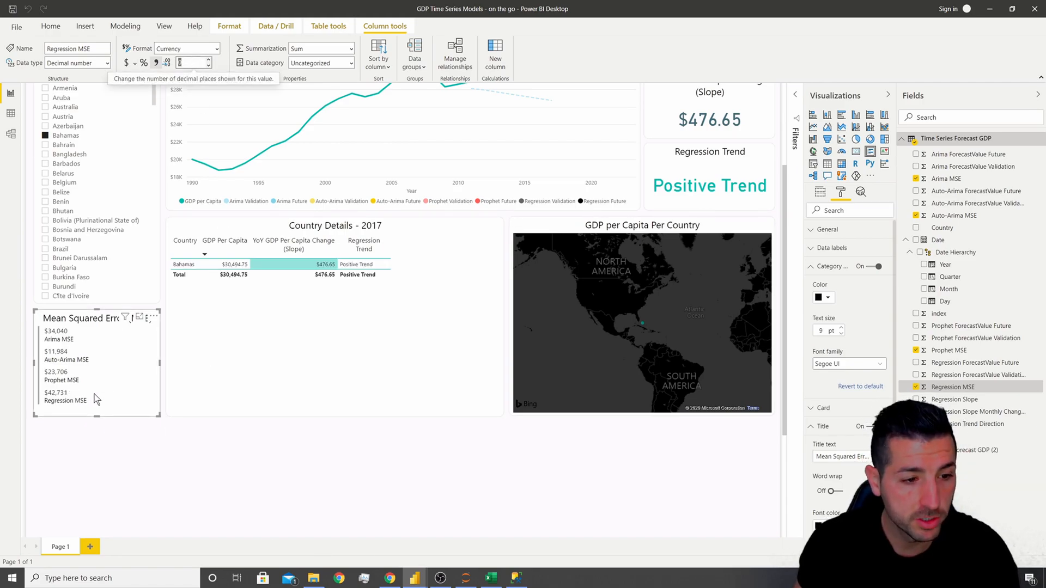
Compare with the reference report's Mean Squared Error card and set the new card's data label text size to 12 pt
{"action": "mouse_move", "coordinate": [415, 577]}
{"action": "left_click", "coordinate": [348, 536]}
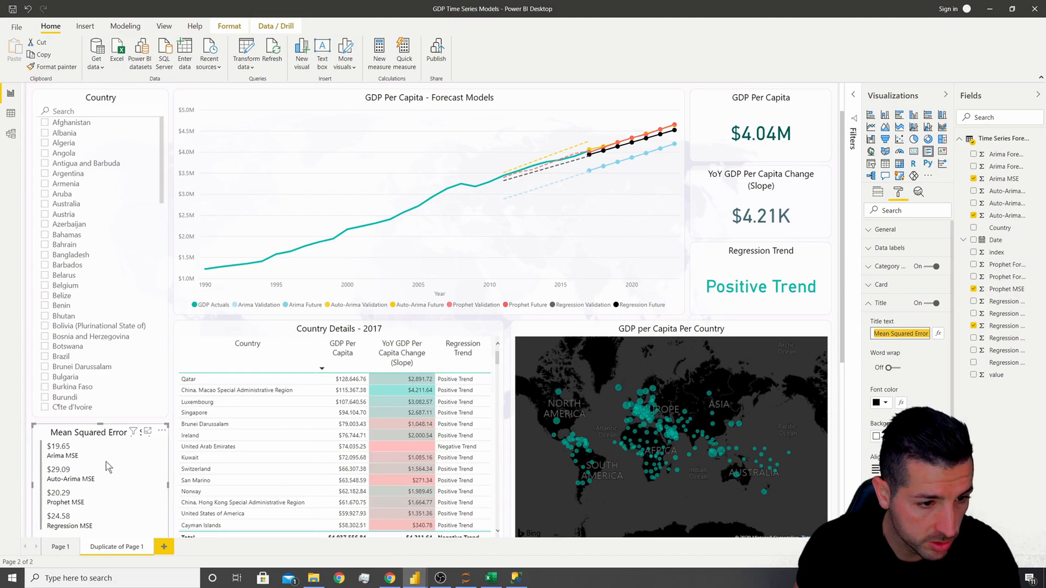
{"action": "scroll", "coordinate": [95, 484], "scroll_direction": "down", "scroll_amount": 1}
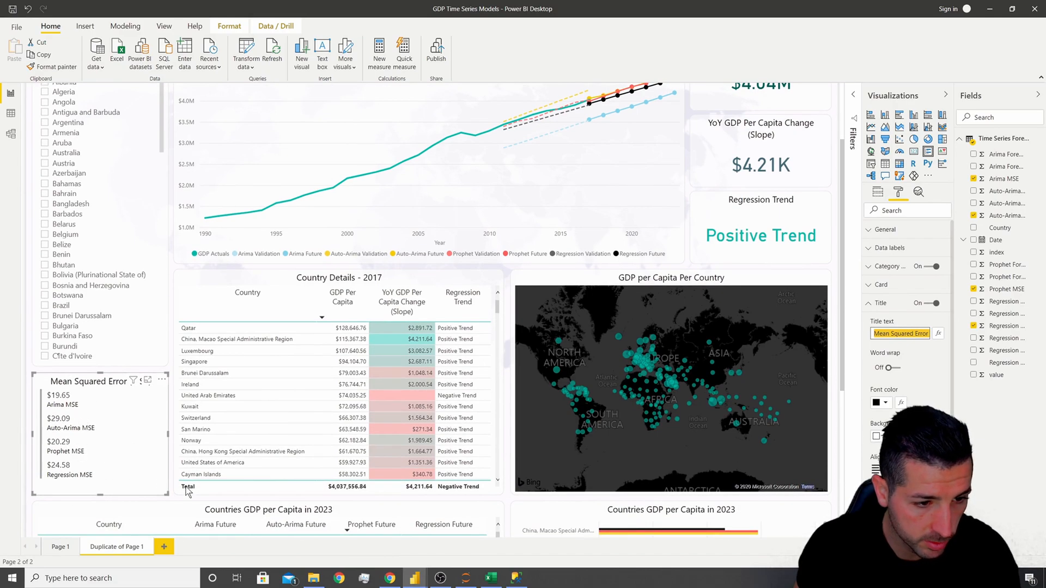
{"action": "mouse_move", "coordinate": [413, 571]}
{"action": "left_click", "coordinate": [470, 536]}
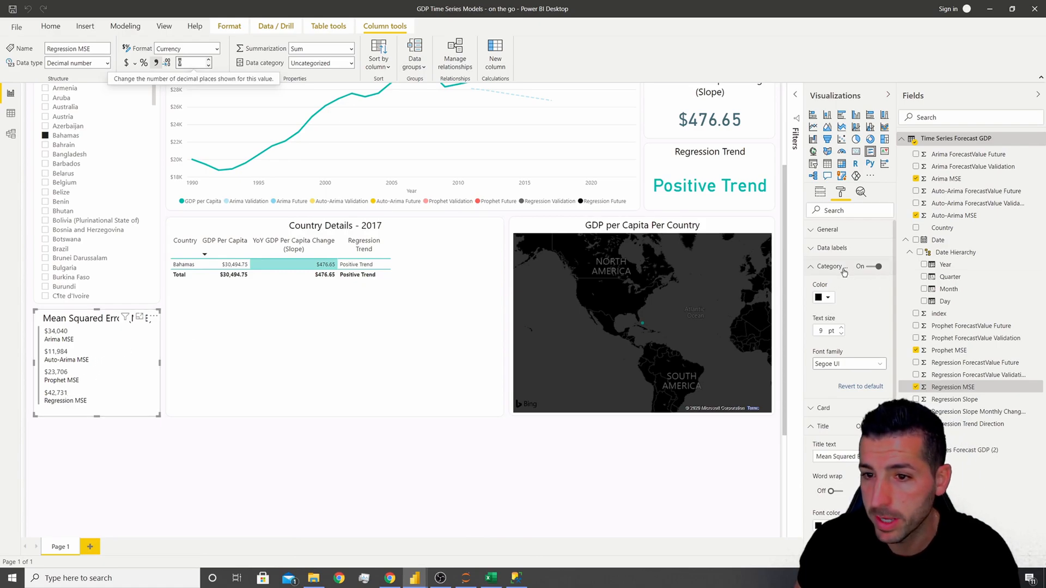
{"action": "left_click", "coordinate": [838, 250]}
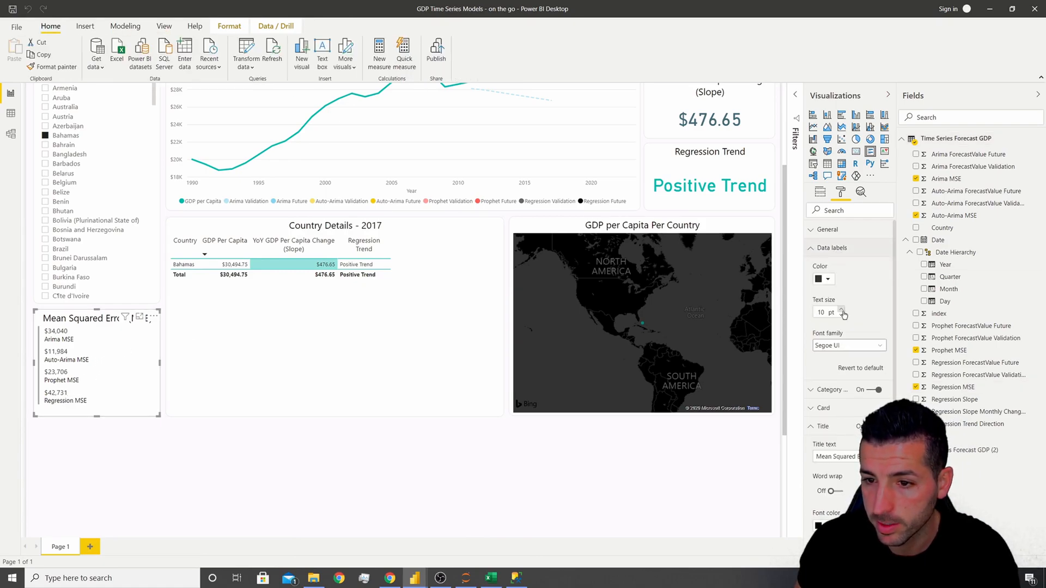
{"action": "left_click", "coordinate": [841, 310]}
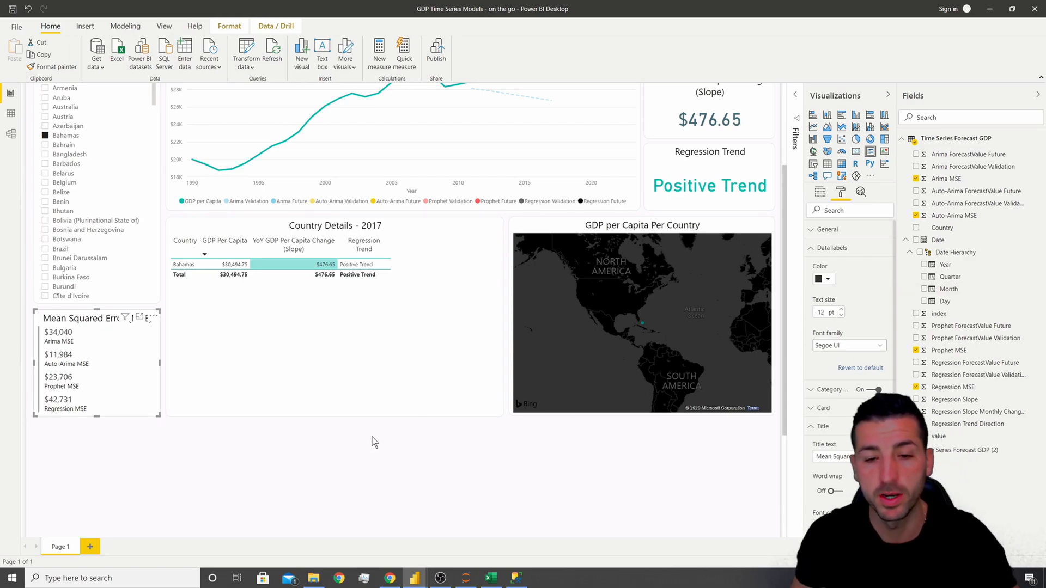
{"action": "left_click", "coordinate": [366, 464]}
Change the aggregation of all four MSE fields in the Mean Squared Error card to Maximum
{"action": "scroll", "coordinate": [345, 481], "scroll_direction": "up", "scroll_amount": 2}
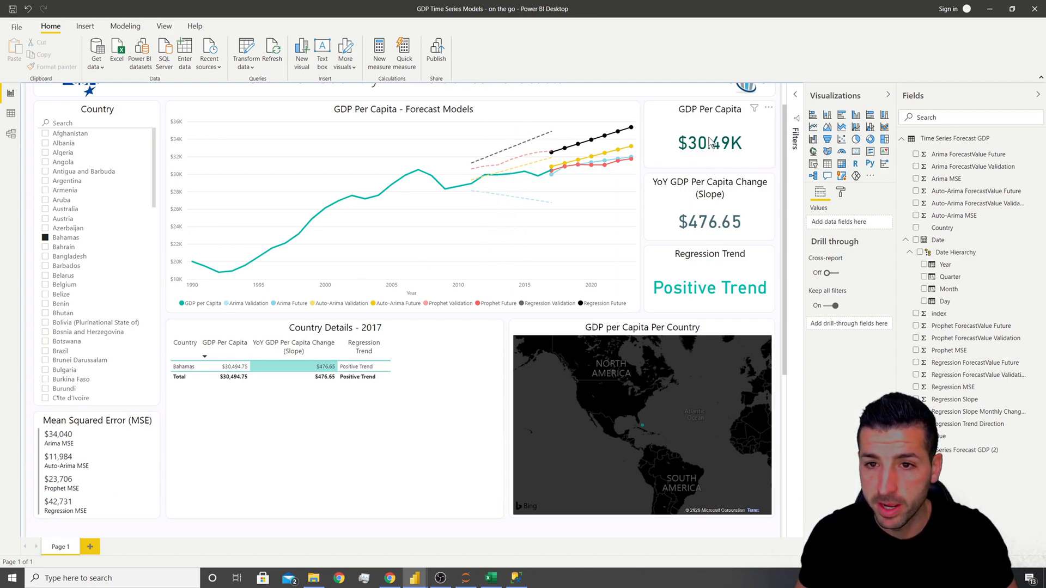
{"action": "left_click", "coordinate": [82, 468]}
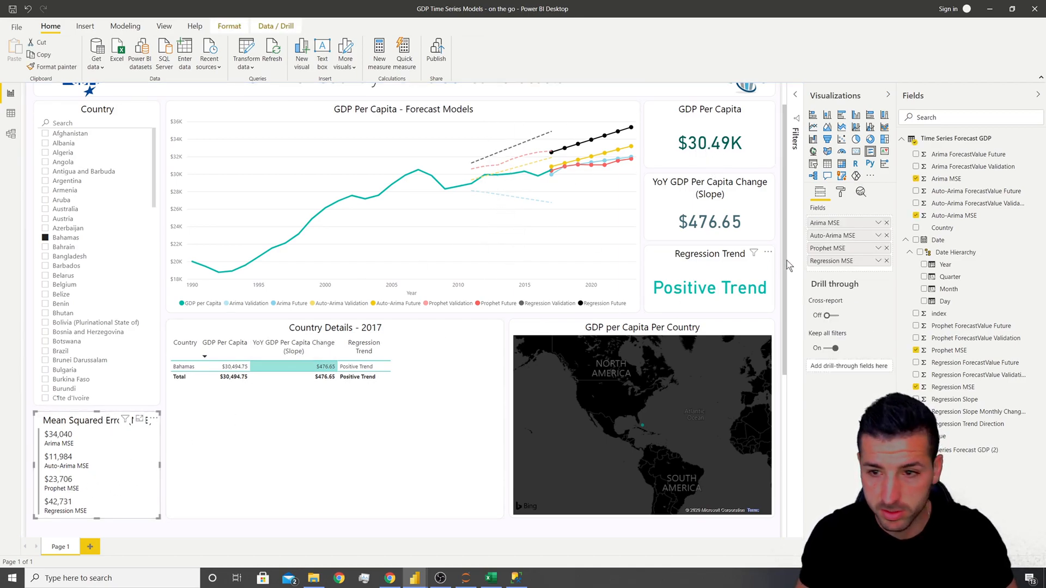
{"action": "left_click", "coordinate": [878, 223]}
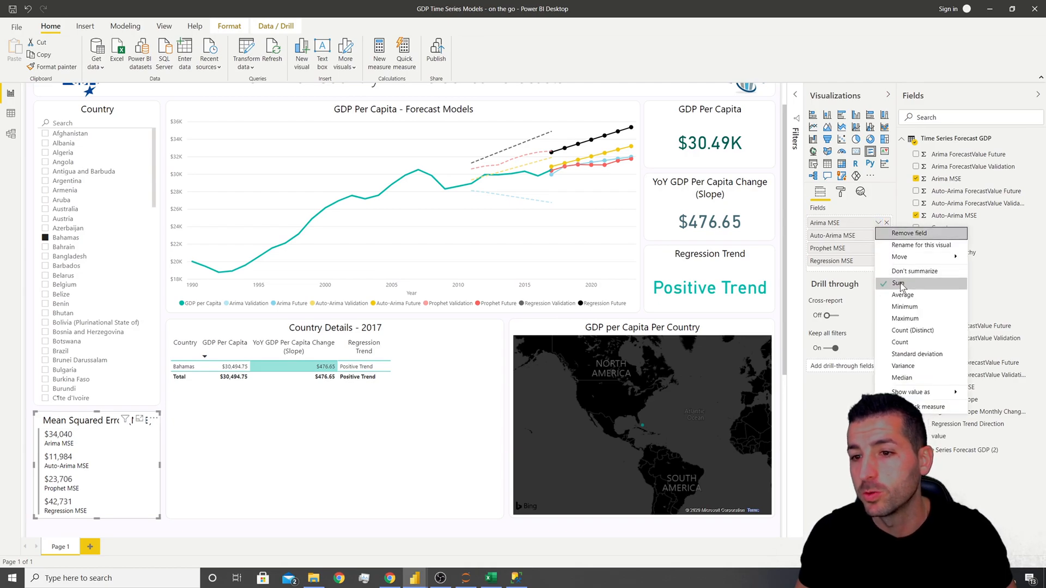
{"action": "left_click", "coordinate": [907, 319]}
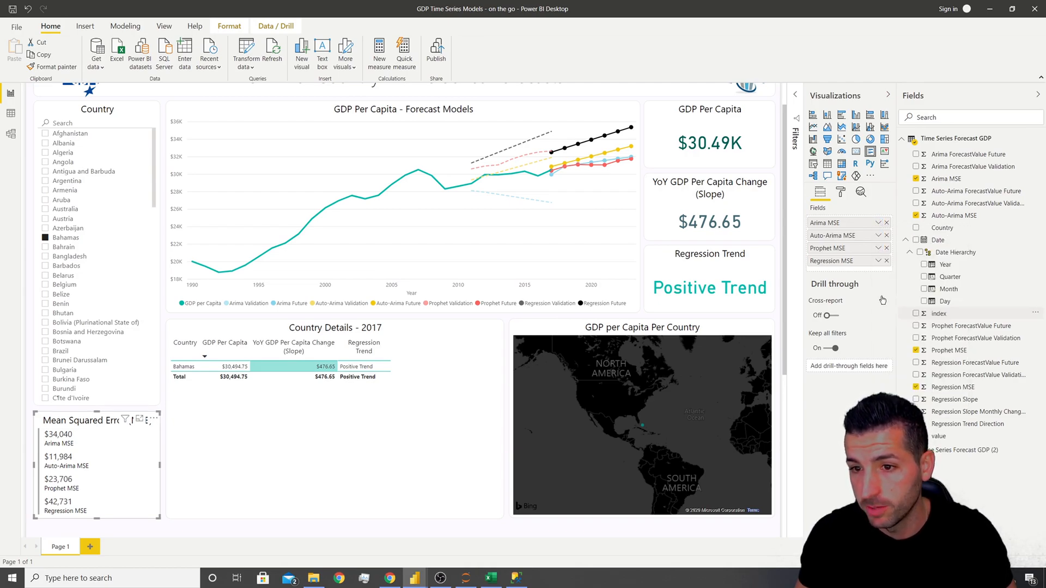
{"action": "left_click", "coordinate": [878, 235]}
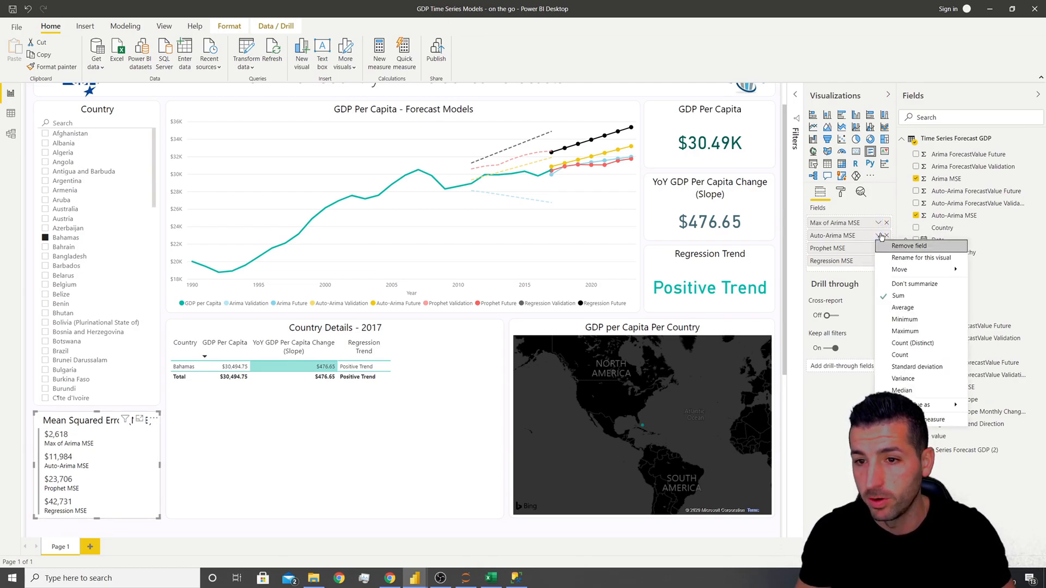
{"action": "left_click", "coordinate": [904, 331]}
{"action": "left_click", "coordinate": [877, 248]}
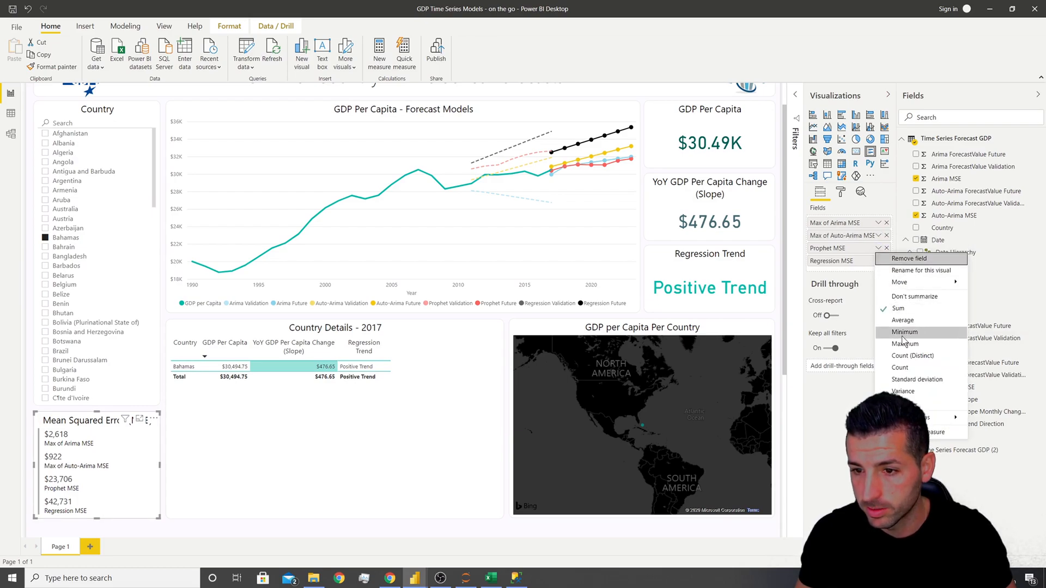
{"action": "left_click", "coordinate": [905, 344]}
{"action": "left_click", "coordinate": [877, 261]}
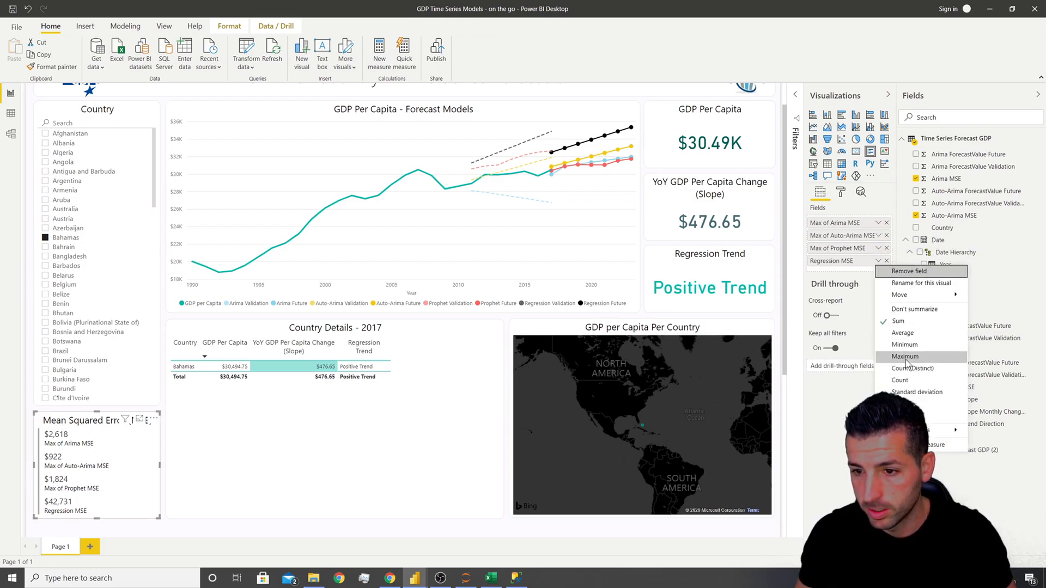
{"action": "left_click", "coordinate": [905, 357]}
Rename the first two fields of the Mean Squared Error card as Arima MSE and Auto-Arima MSE
{"action": "double_click", "coordinate": [830, 224]}
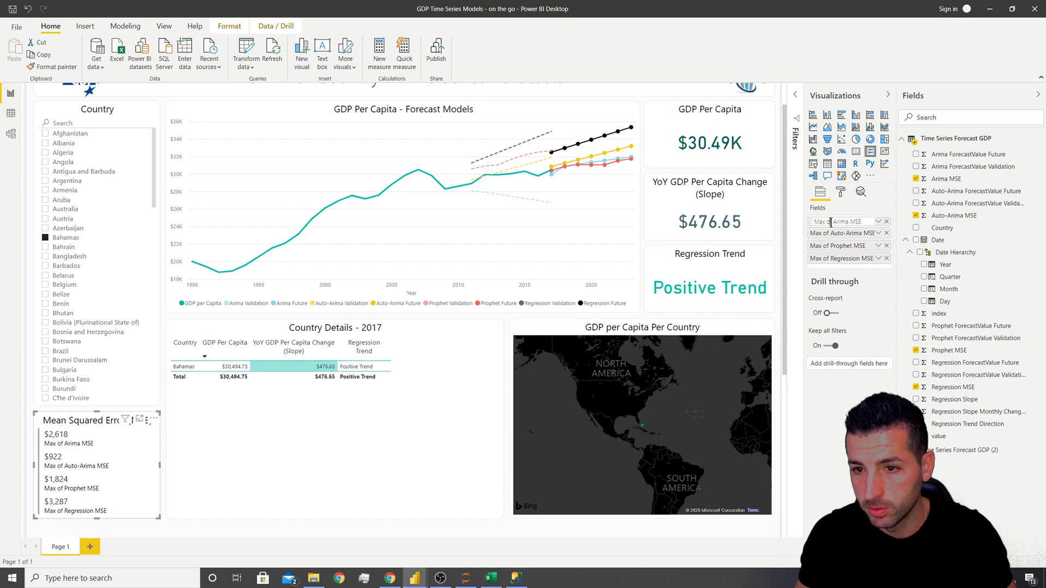
{"action": "key", "text": "BackSpace"}
{"action": "double_click", "coordinate": [832, 235]}
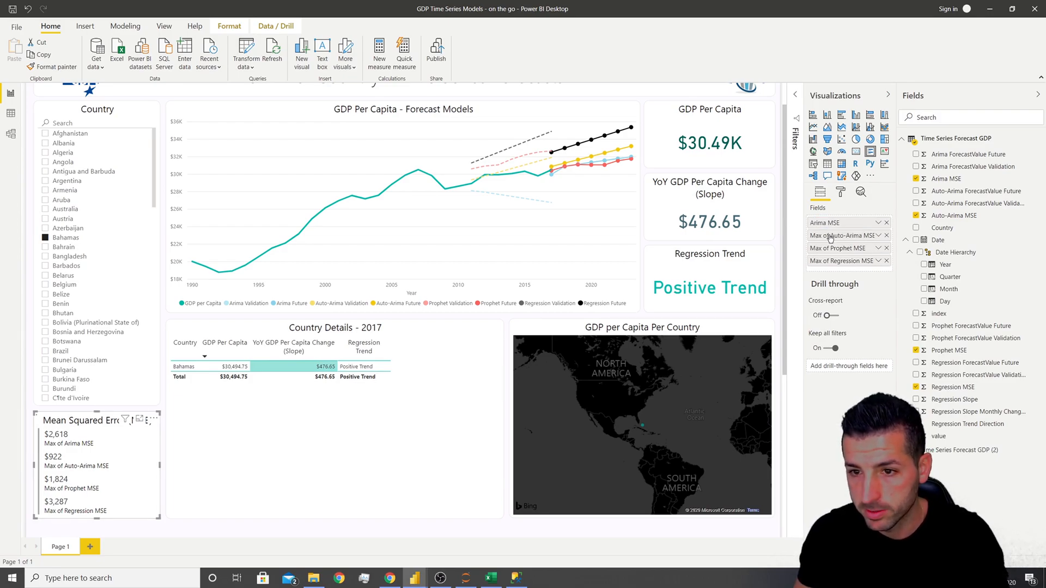
{"action": "left_click", "coordinate": [831, 235]}
{"action": "key", "text": "BackSpace"}
{"action": "key", "text": "BackSpace"}
{"action": "key", "text": "BackSpace"}
{"action": "key", "text": "BackSpace"}
{"action": "key", "text": "BackSpace"}
{"action": "key", "text": "BackSpace"}
{"action": "key", "text": "BackSpace"}
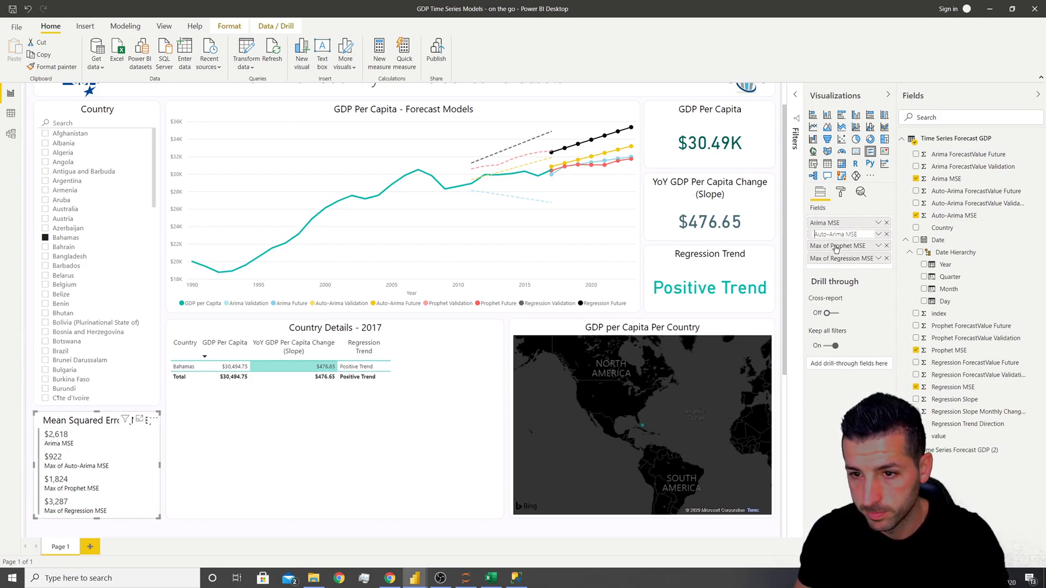
Rename the remaining two fields of the Mean Squared Error card as Prophet MSE and Regression MSE
{"action": "double_click", "coordinate": [831, 247]}
{"action": "left_click", "coordinate": [832, 248]}
{"action": "key", "text": "BackSpace"}
{"action": "key", "text": "Return"}
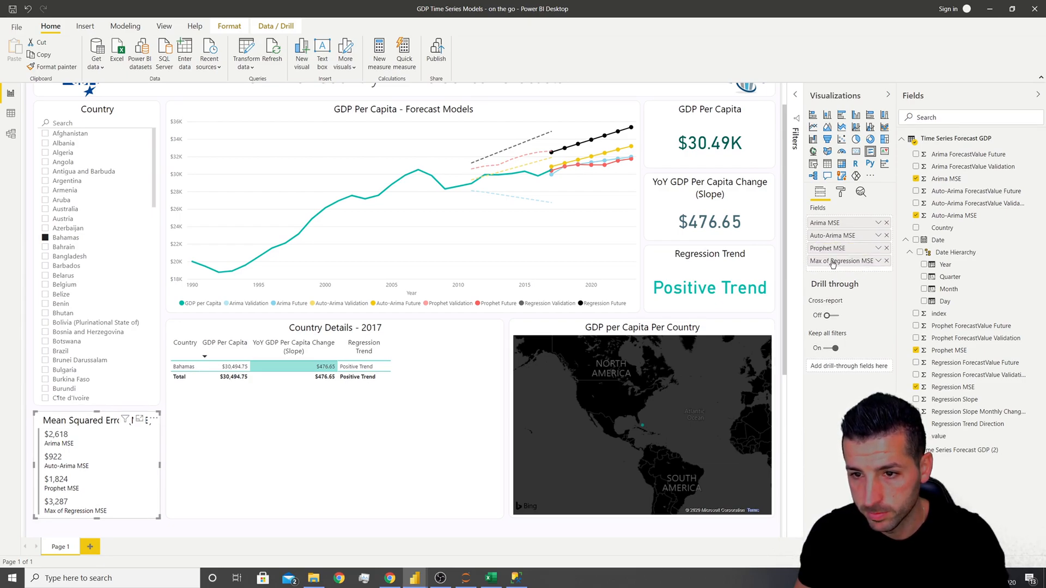
{"action": "double_click", "coordinate": [832, 262]}
{"action": "left_click", "coordinate": [832, 261]}
{"action": "left_click_drag", "start_coordinate": [832, 261], "coordinate": [809, 263]}
{"action": "key", "text": "BackSpace"}
{"action": "key", "text": "Return"}
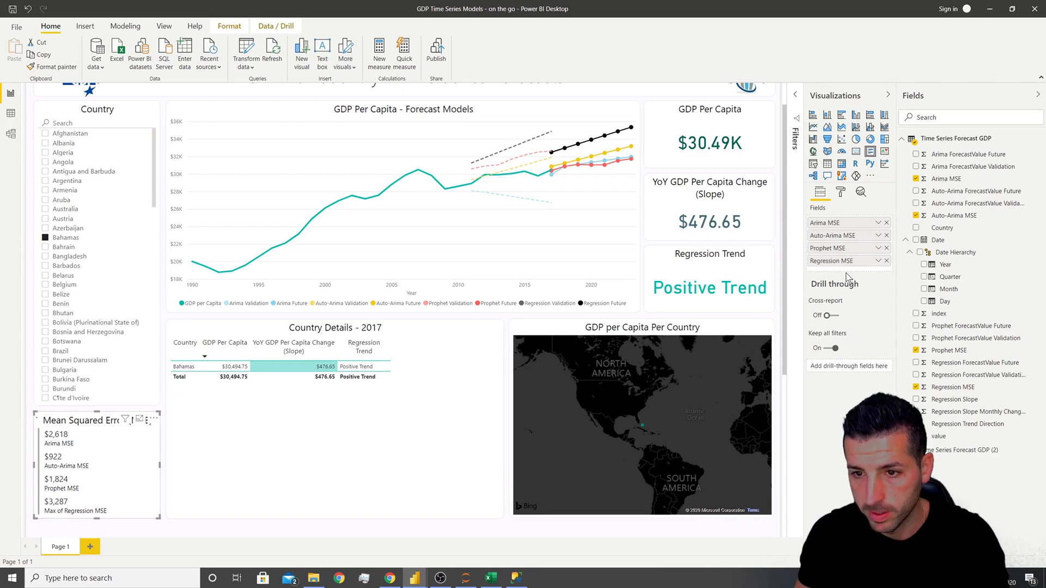
Inspect the forecast lines for Bahamas in the GDP Per Capita chart and clear Bahamas from the Country slicer
{"action": "mouse_move", "coordinate": [472, 194]}
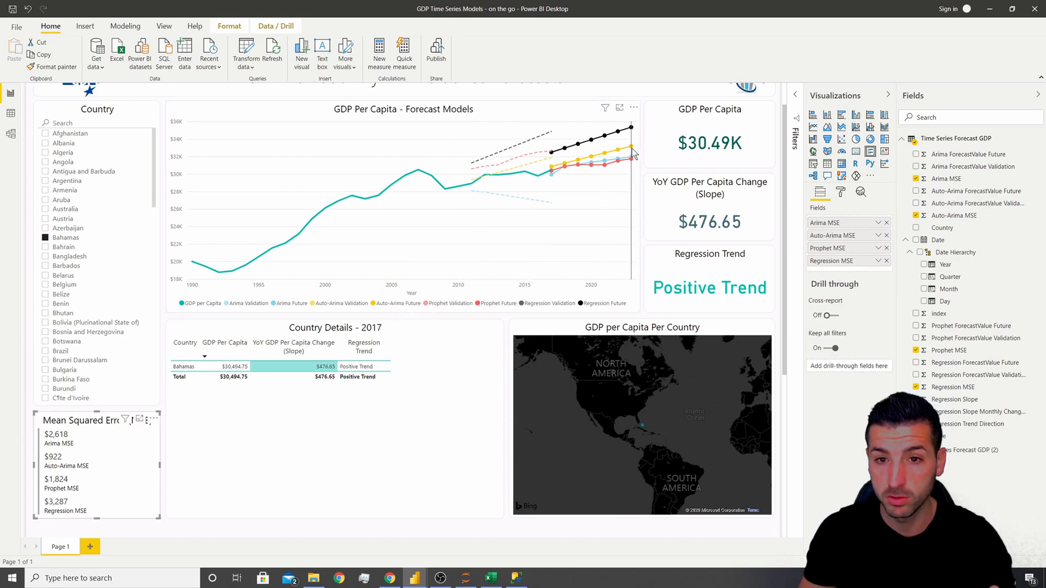
{"action": "mouse_move", "coordinate": [632, 146]}
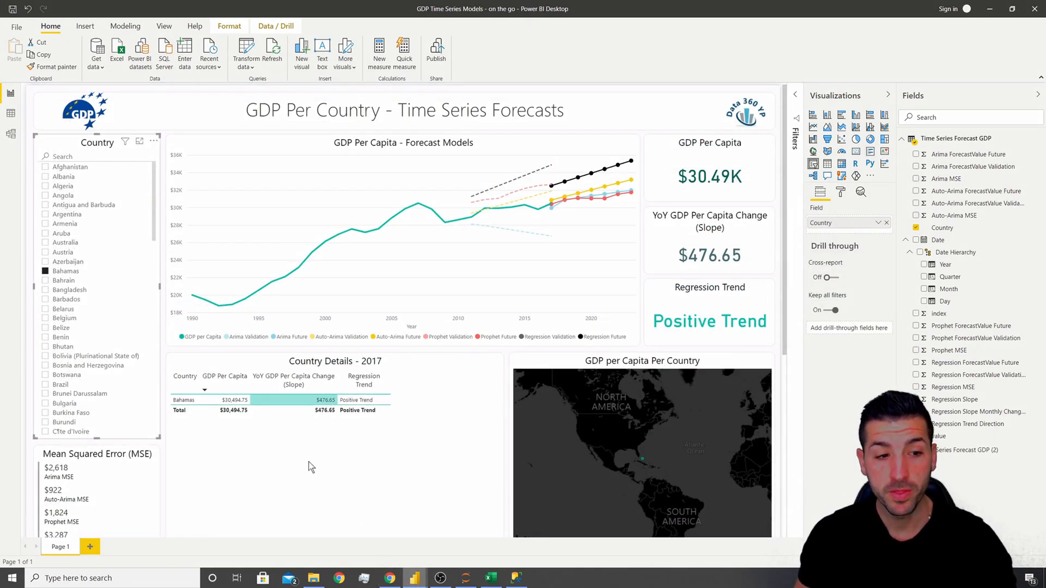
{"action": "left_click", "coordinate": [45, 270]}
Switch to the reference GDP Time Series Models report and examine its forecast chart, map and 2023 GDP per capita visuals
{"action": "mouse_move", "coordinate": [413, 576]}
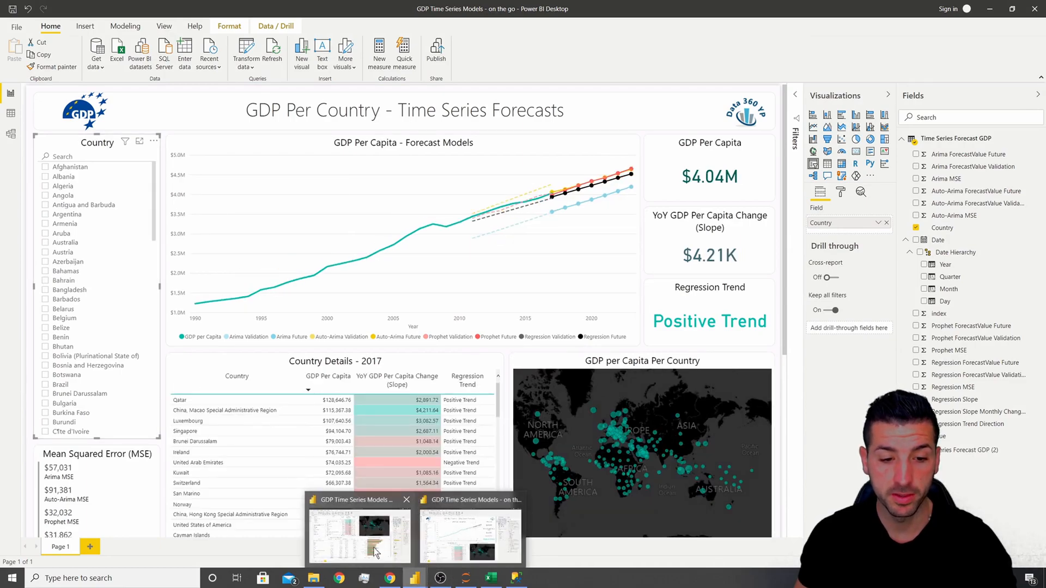
{"action": "left_click", "coordinate": [377, 553]}
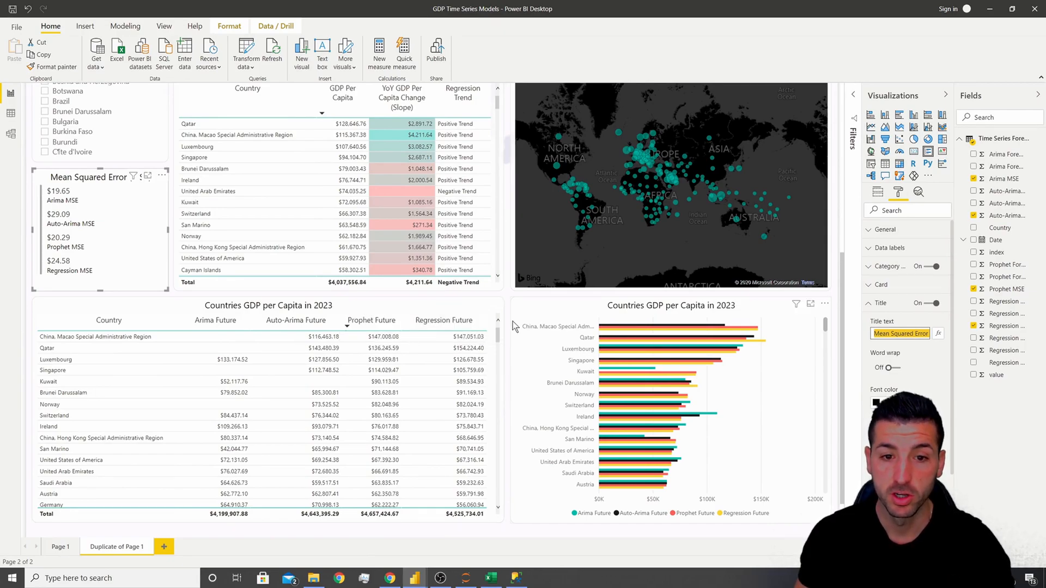
{"action": "scroll", "coordinate": [512, 322], "scroll_direction": "up", "scroll_amount": 4}
{"action": "scroll", "coordinate": [512, 325], "scroll_direction": "up", "scroll_amount": 1}
{"action": "mouse_move", "coordinate": [599, 136]}
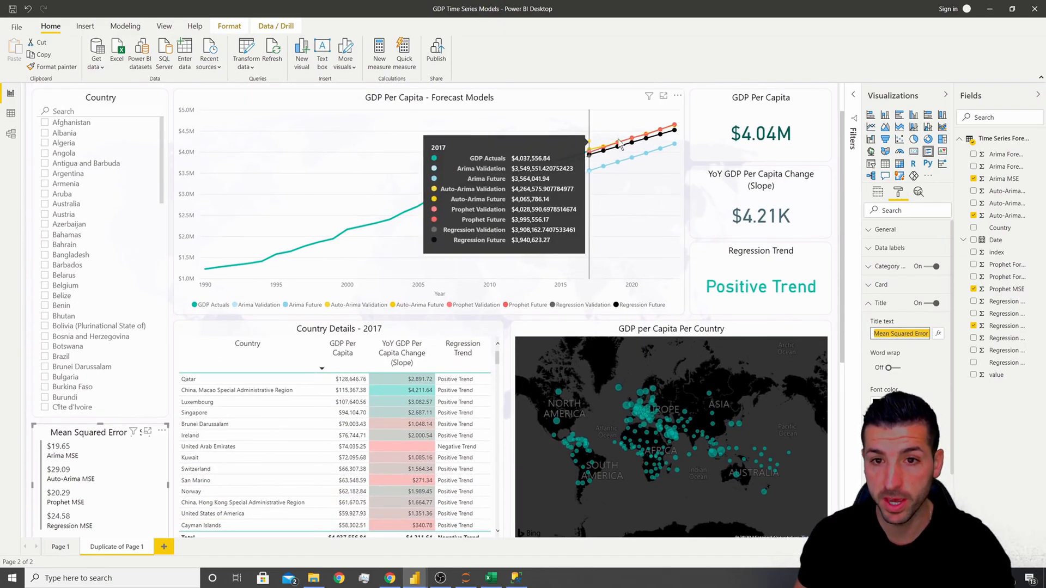
{"action": "scroll", "coordinate": [606, 186], "scroll_direction": "down", "scroll_amount": 3}
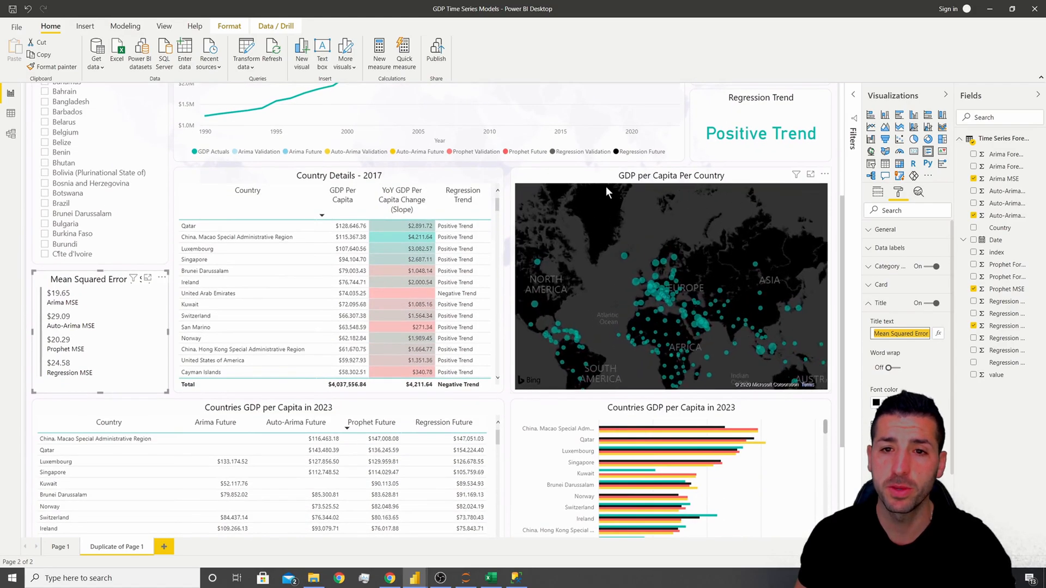
{"action": "scroll", "coordinate": [631, 155], "scroll_direction": "up", "scroll_amount": 4}
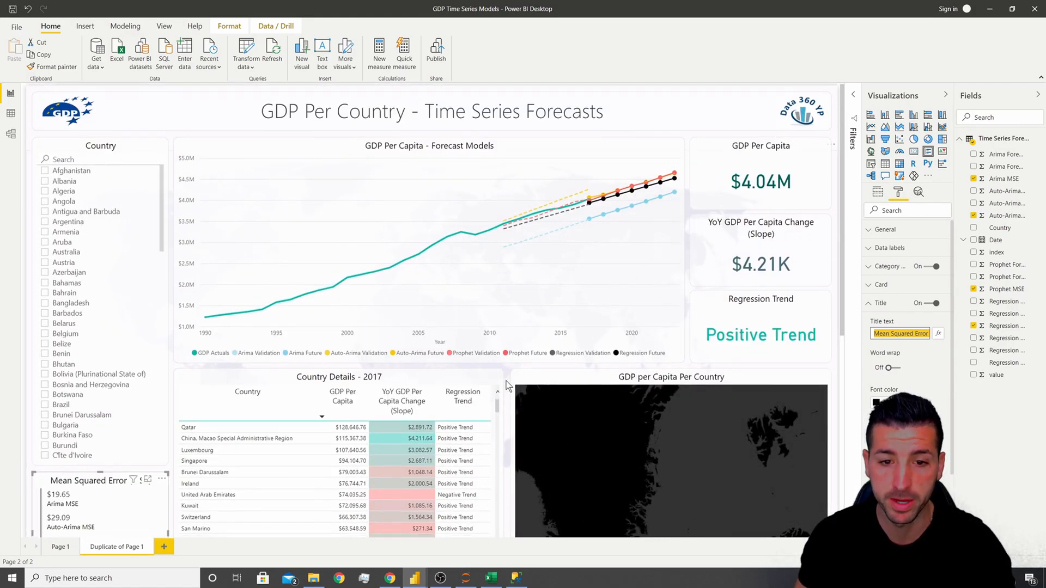
{"action": "scroll", "coordinate": [496, 394], "scroll_direction": "down", "scroll_amount": 7}
{"action": "scroll", "coordinate": [504, 379], "scroll_direction": "up", "scroll_amount": 4}
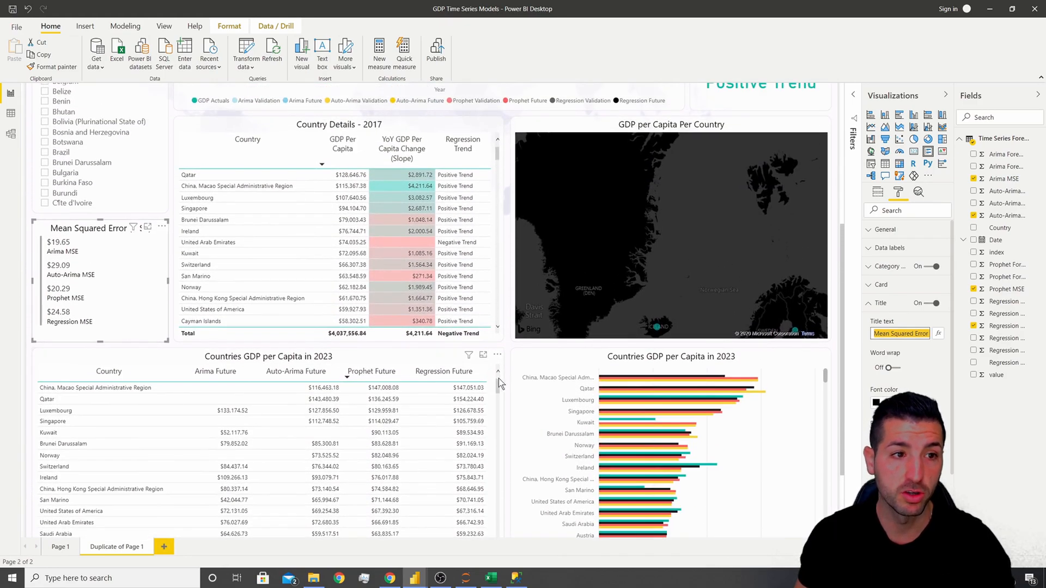
Filter the reference report to Bahamas and review its Mean Squared Error card and 2023 country table
{"action": "left_click", "coordinate": [67, 134]}
{"action": "scroll", "coordinate": [180, 355], "scroll_direction": "up", "scroll_amount": 2}
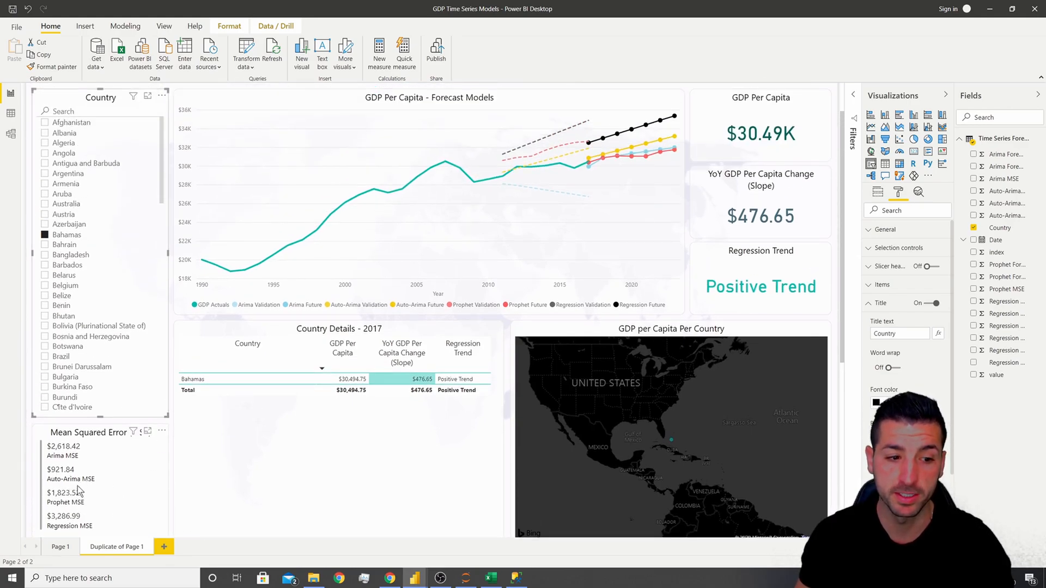
{"action": "scroll", "coordinate": [171, 438], "scroll_direction": "down", "scroll_amount": 2}
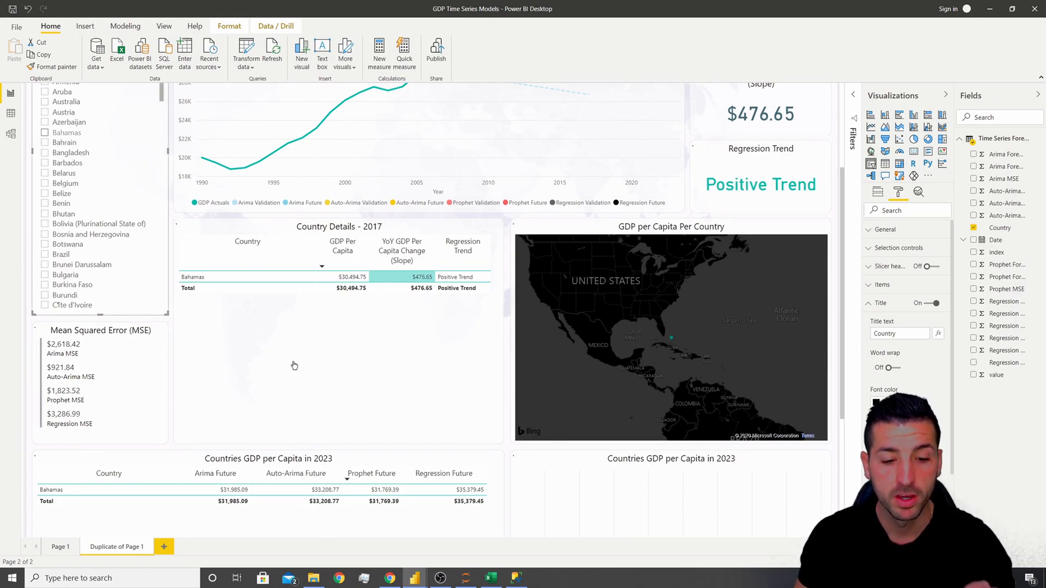
In the on-the-go report, duplicate the Country Details - 2017 table, place the copy below the Mean Squared Error card and widen it
{"action": "mouse_move", "coordinate": [415, 576]}
{"action": "left_click", "coordinate": [444, 553]}
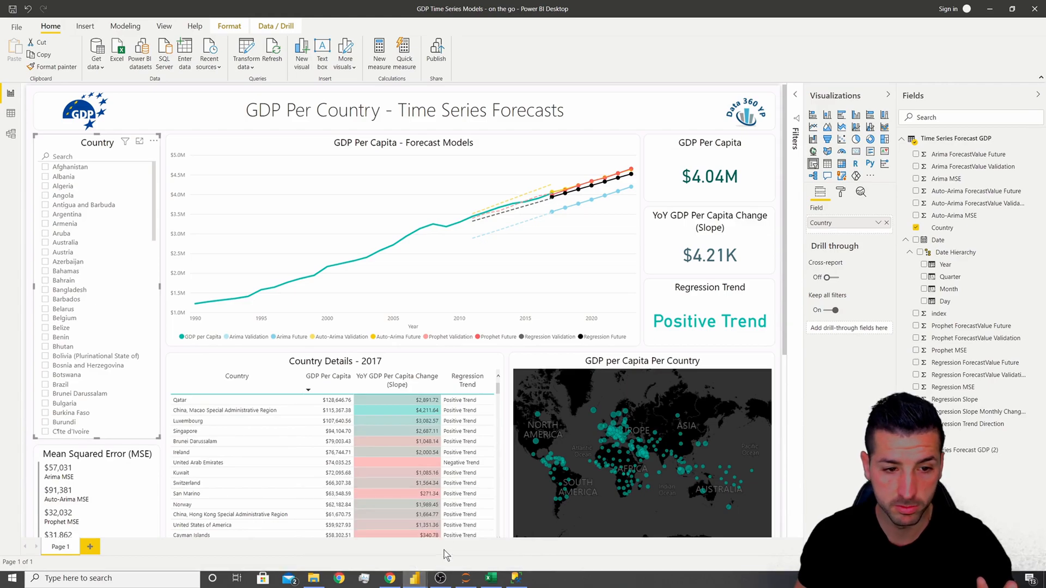
{"action": "scroll", "coordinate": [505, 520], "scroll_direction": "down", "scroll_amount": 5}
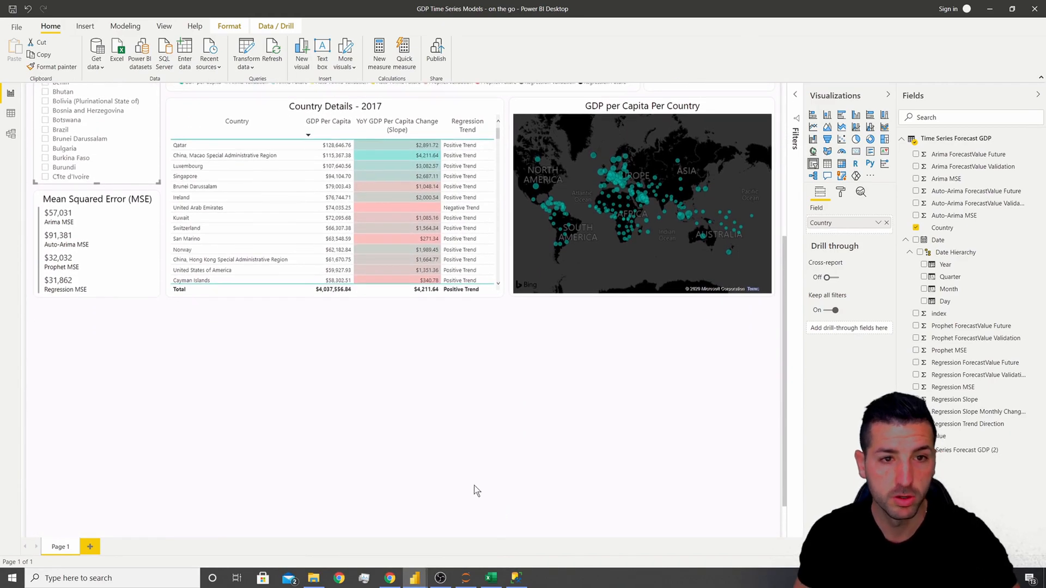
{"action": "scroll", "coordinate": [474, 485], "scroll_direction": "up", "scroll_amount": 2}
{"action": "left_click", "coordinate": [381, 206]}
{"action": "key", "text": "ctrl+c"}
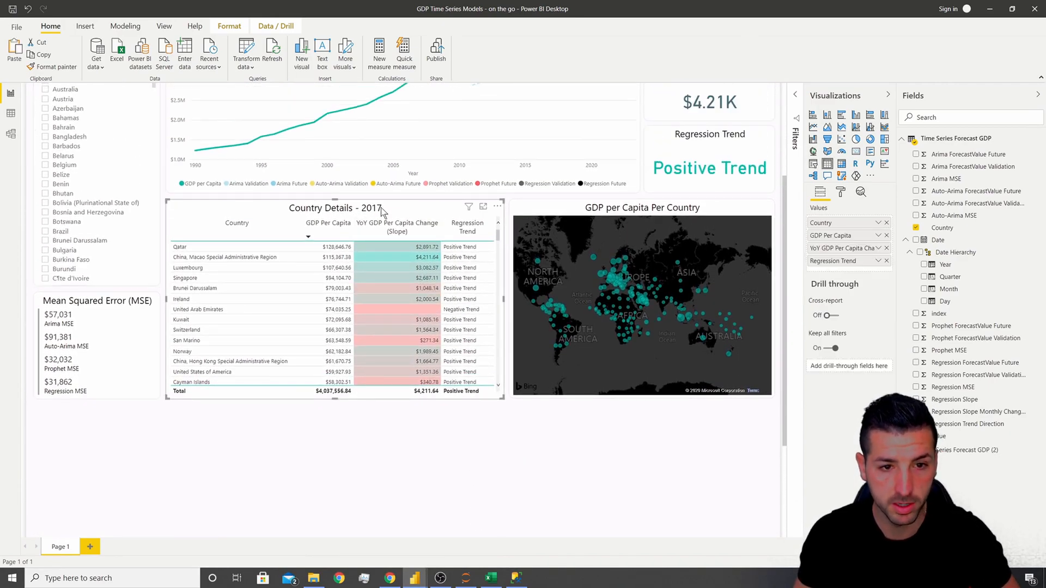
{"action": "key", "text": "ctrl+v"}
{"action": "left_click_drag", "start_coordinate": [372, 216], "coordinate": [240, 420]}
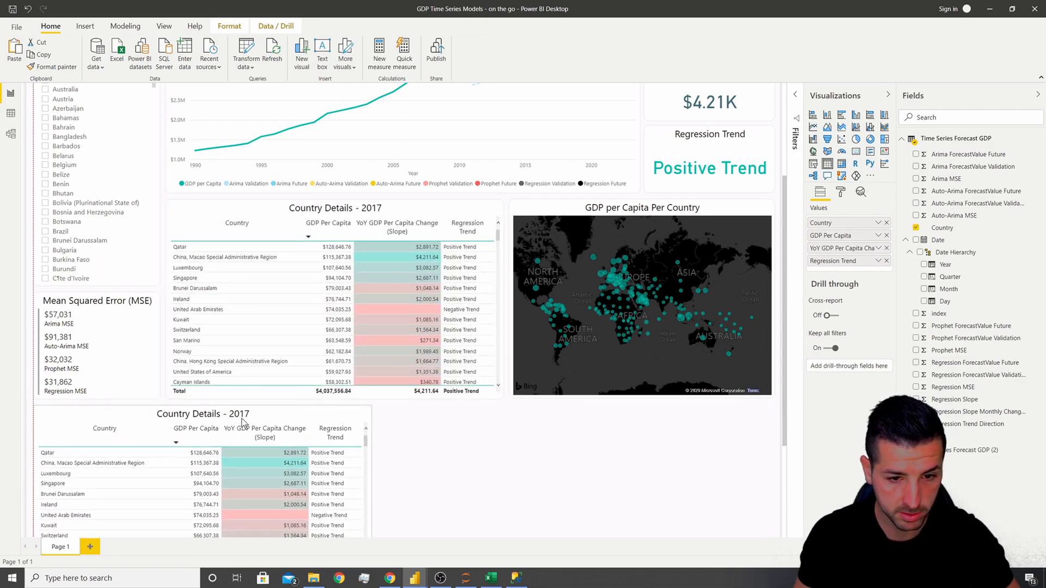
{"action": "scroll", "coordinate": [509, 430], "scroll_direction": "down", "scroll_amount": 2}
{"action": "left_click_drag", "start_coordinate": [373, 410], "coordinate": [437, 402]}
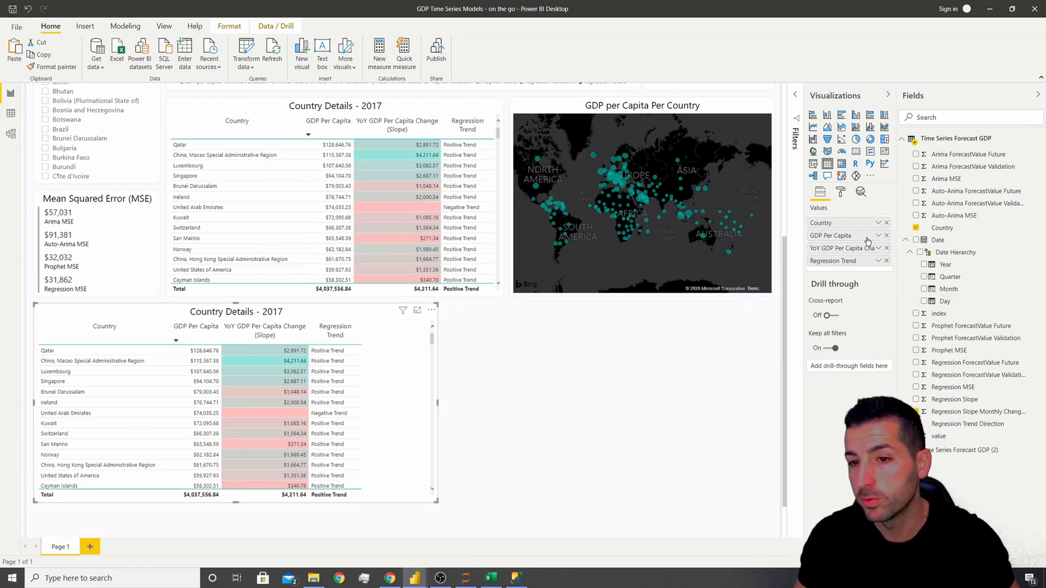
Replace all fields except Country in the copied table with the Arima, Auto-Arima, Prophet and Regression ForecastValue Future fields
{"action": "left_click", "coordinate": [886, 236]}
{"action": "left_click", "coordinate": [886, 236]}
{"action": "left_click", "coordinate": [886, 236]}
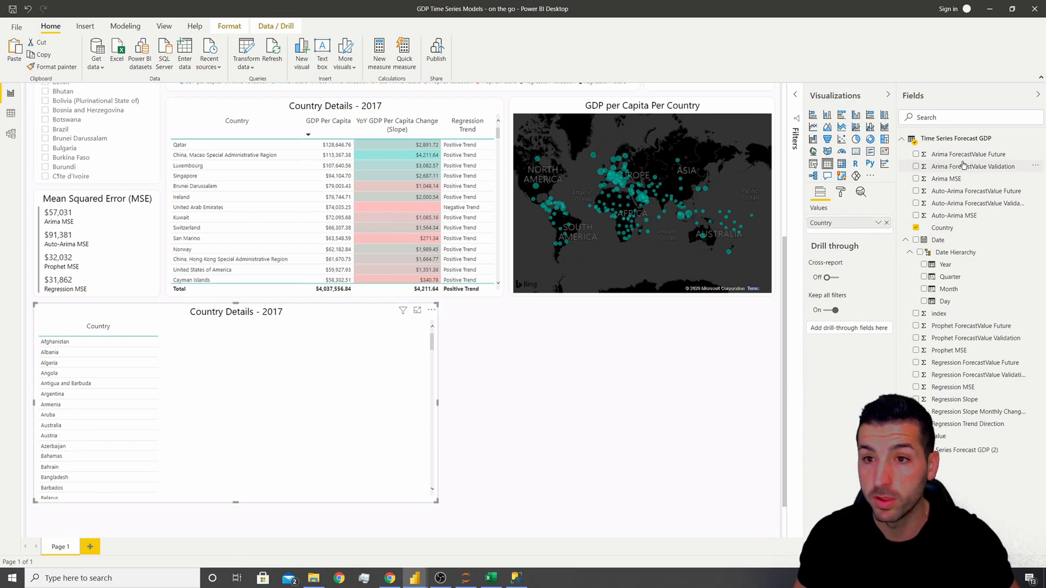
{"action": "left_click_drag", "start_coordinate": [953, 158], "coordinate": [860, 231]}
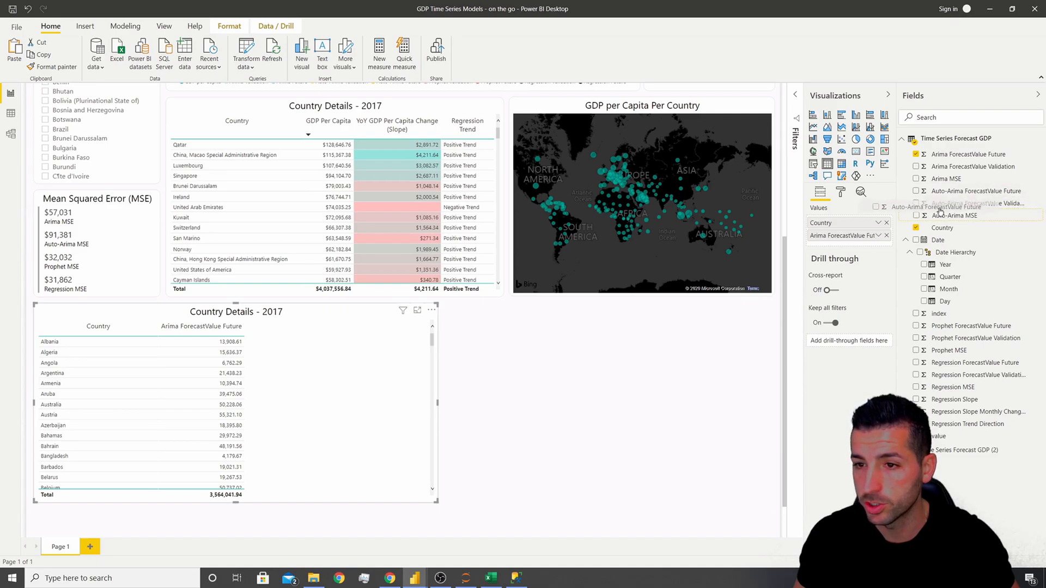
{"action": "left_click", "coordinate": [916, 191]}
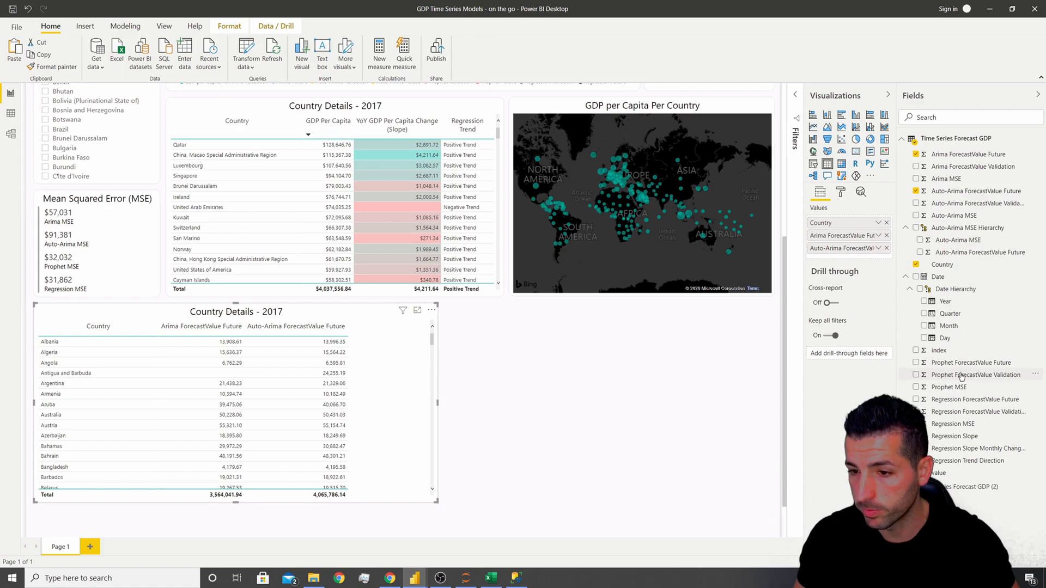
{"action": "left_click", "coordinate": [916, 362]}
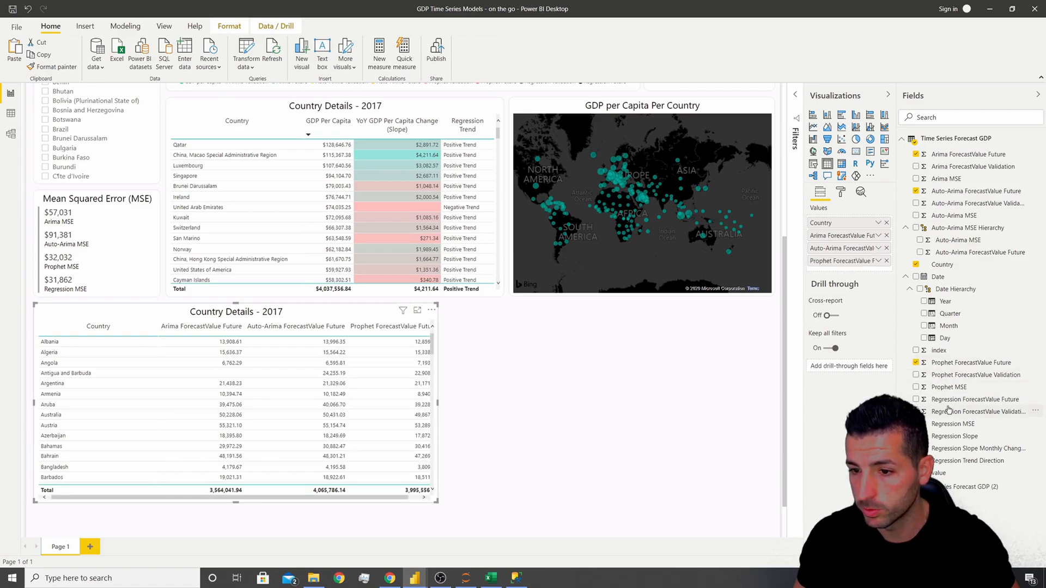
{"action": "left_click", "coordinate": [915, 399]}
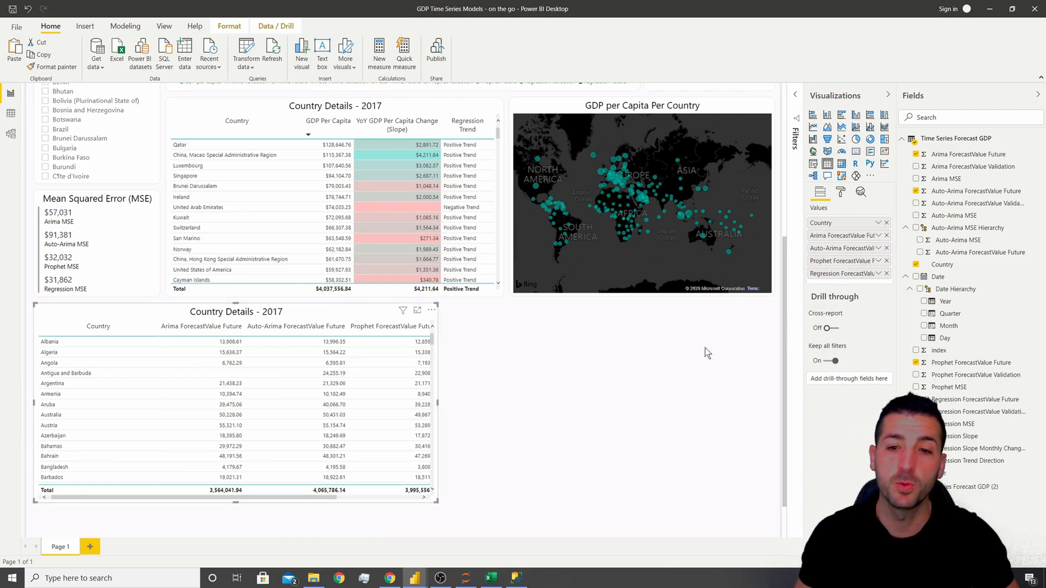
Rename the copied table's forecast fields as Arima Future, Auto-Arima Future, Prophet Future and Regression Future
{"action": "double_click", "coordinate": [843, 239]}
{"action": "double_click", "coordinate": [834, 236]}
{"action": "key", "text": "BackSpace"}
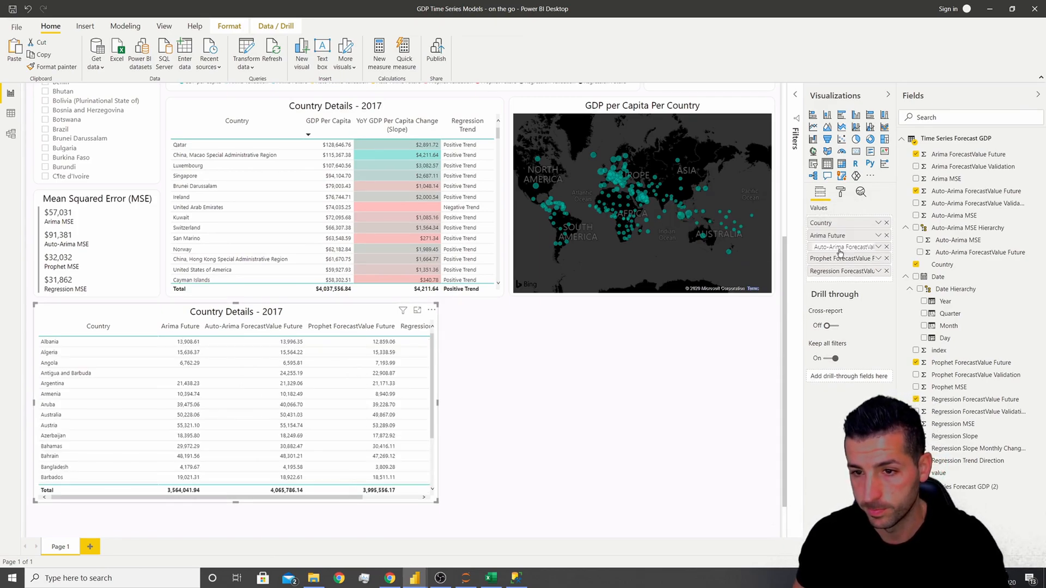
Change the copied table's Date - Year visual filter from 2017 to 2023
{"action": "left_click", "coordinate": [796, 97]}
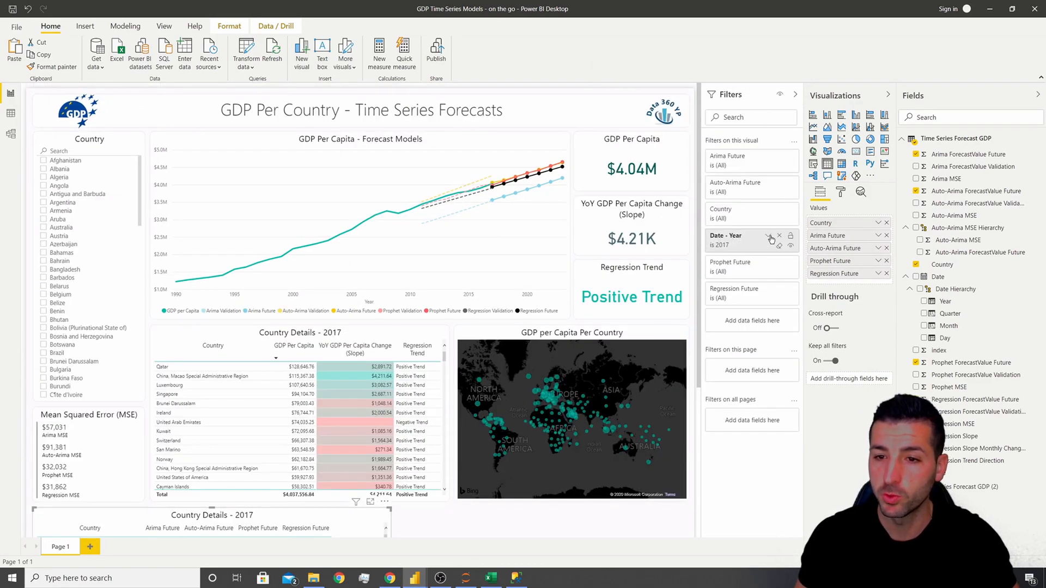
{"action": "left_click", "coordinate": [769, 236]}
{"action": "scroll", "coordinate": [724, 284], "scroll_direction": "down", "scroll_amount": 5}
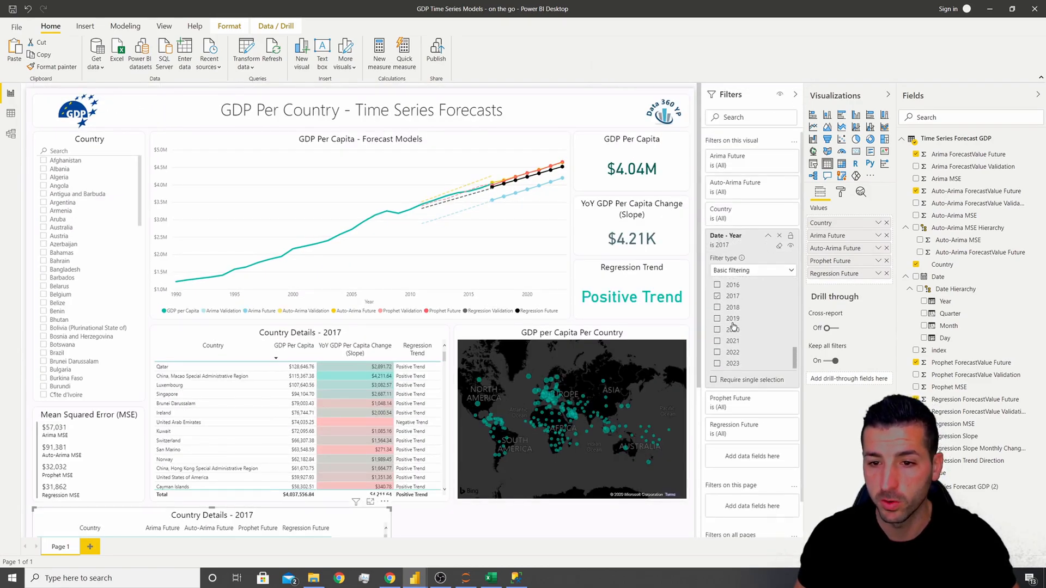
{"action": "left_click", "coordinate": [717, 258]}
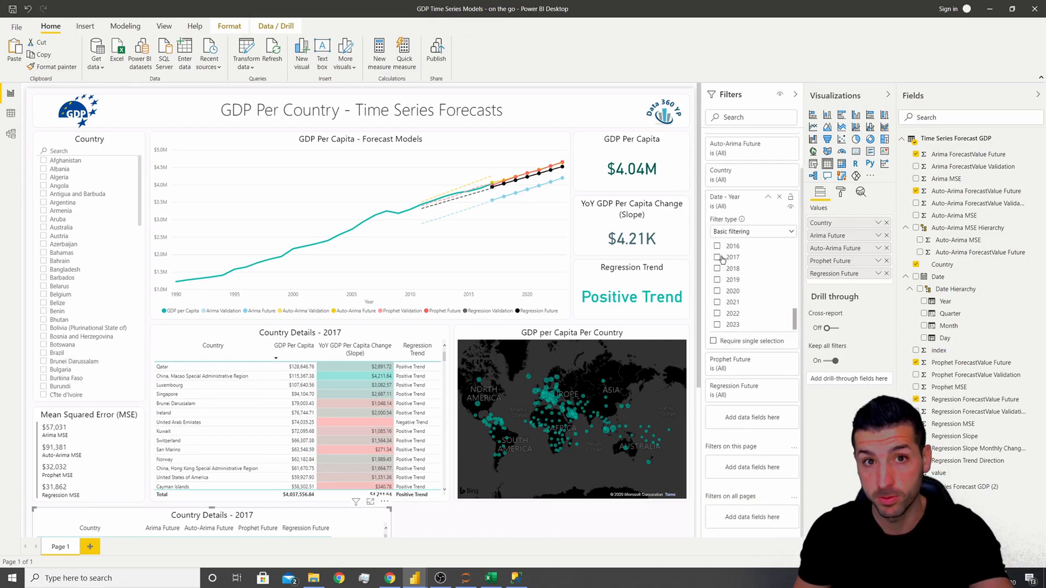
{"action": "left_click", "coordinate": [716, 325]}
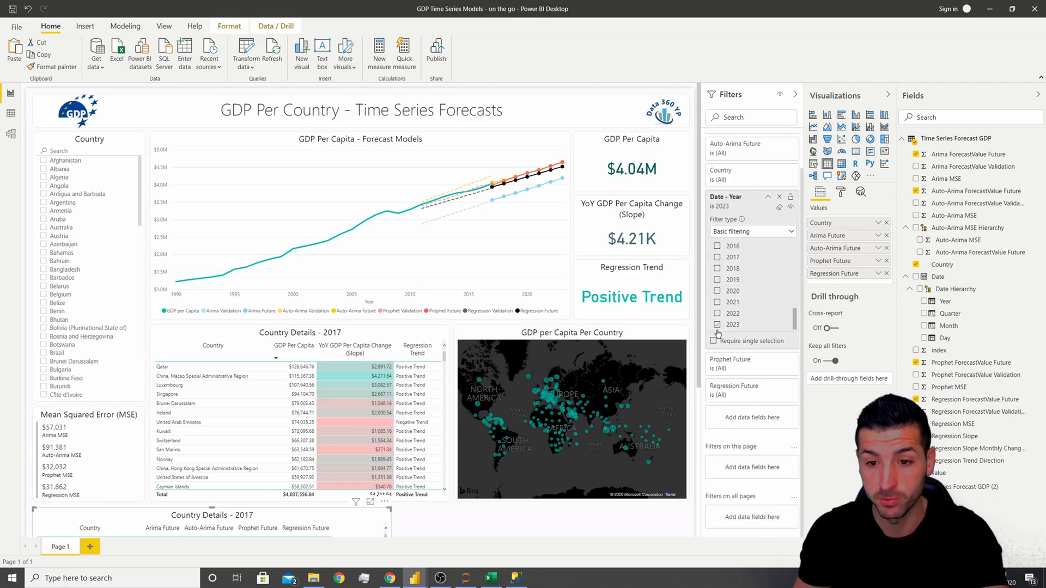
{"action": "scroll", "coordinate": [694, 352], "scroll_direction": "down", "scroll_amount": 4}
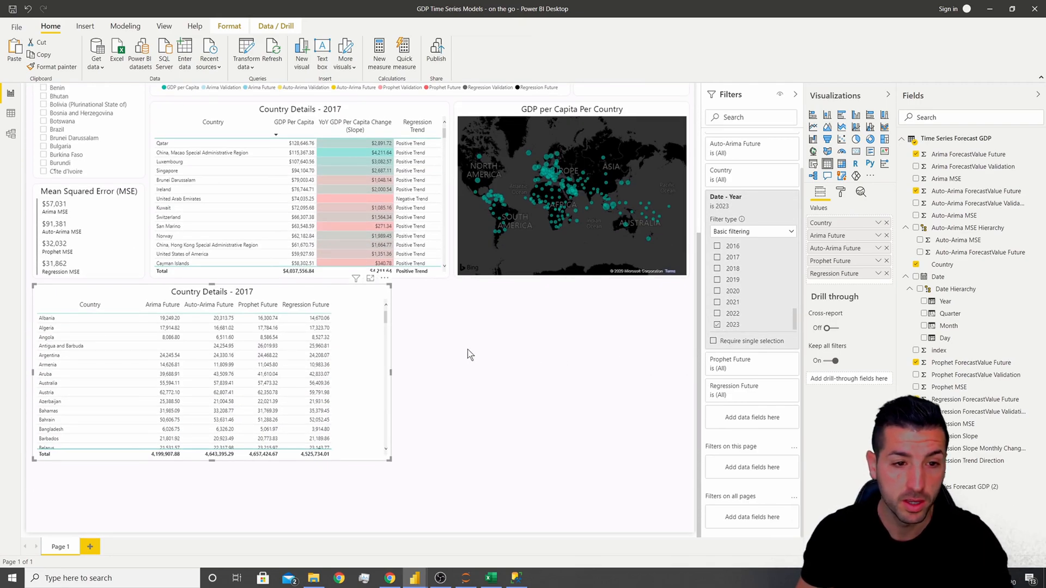
Copy the 2023 table's title from the reference report and title the on-the-go forecast table "Countries GDP per Capita in 2023"
{"action": "mouse_move", "coordinate": [414, 578]}
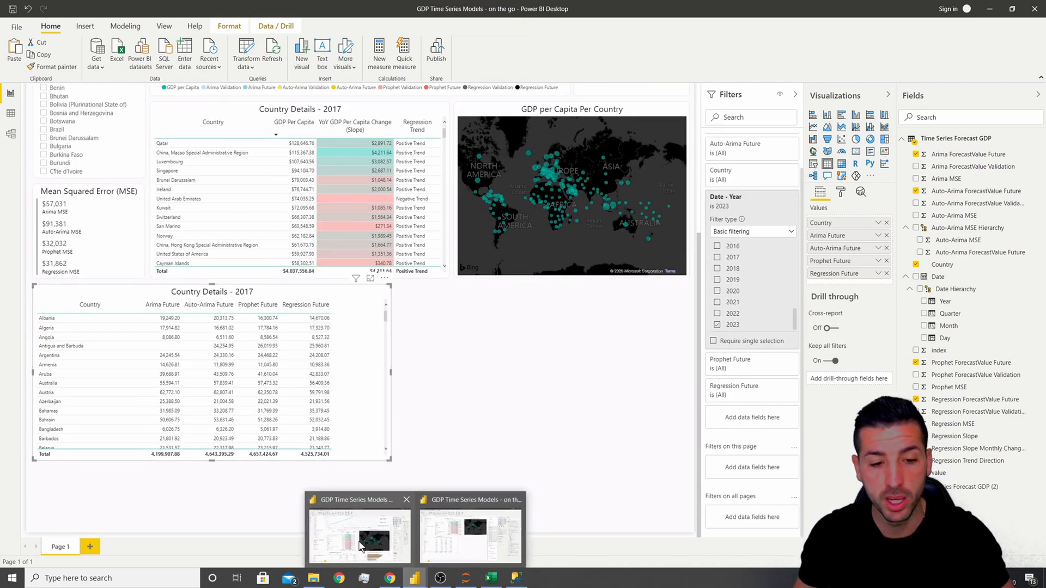
{"action": "left_click", "coordinate": [339, 532]}
{"action": "left_click", "coordinate": [315, 464]}
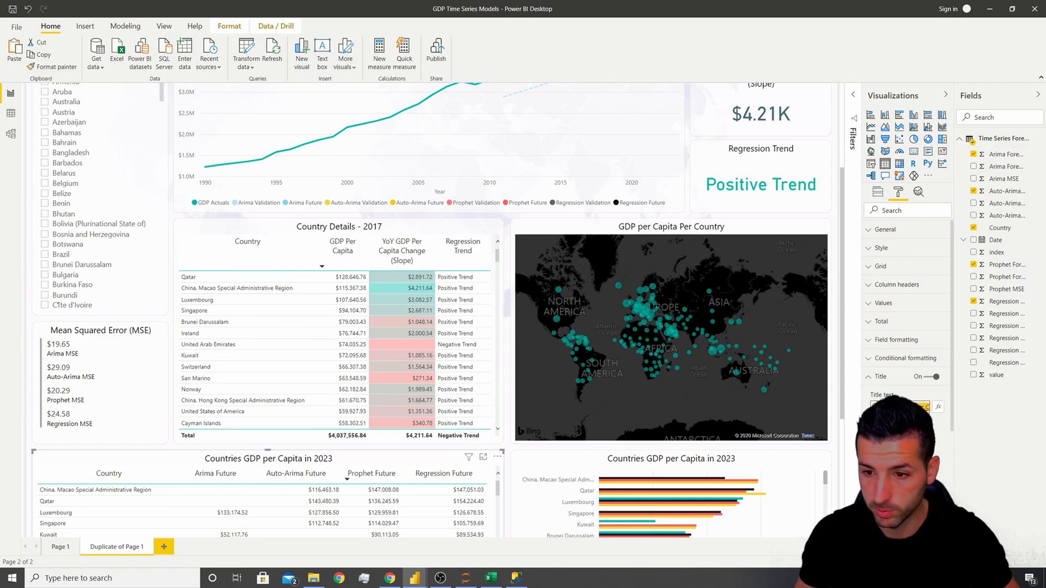
{"action": "mouse_move", "coordinate": [415, 578]}
{"action": "left_click", "coordinate": [455, 541]}
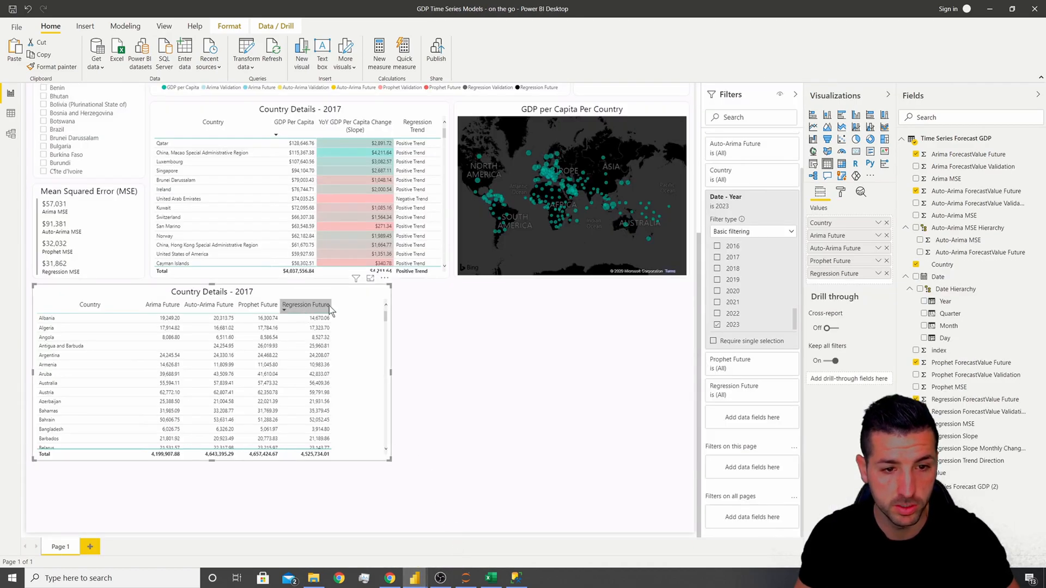
{"action": "left_click", "coordinate": [840, 193]}
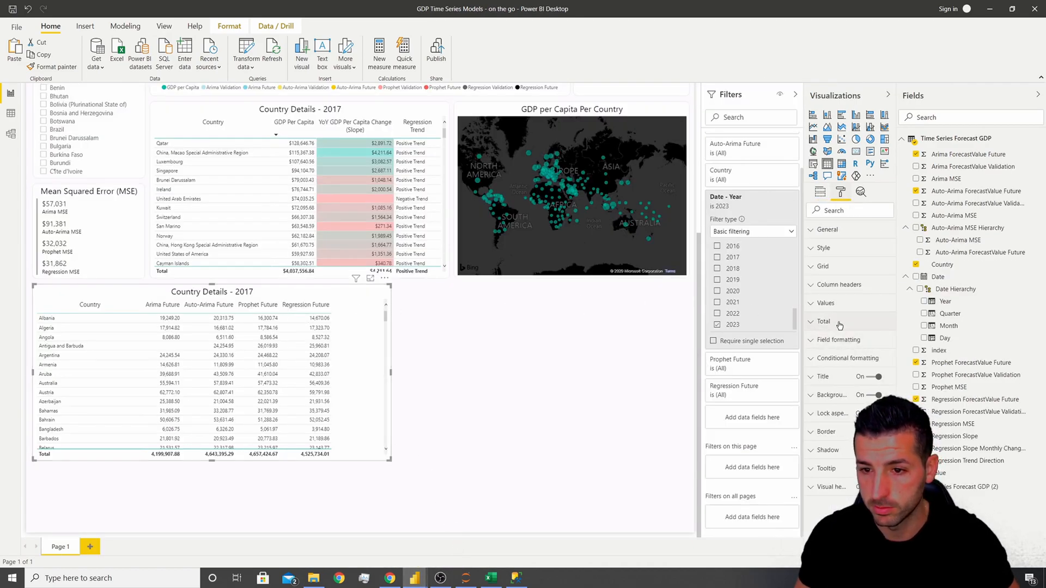
{"action": "left_click", "coordinate": [822, 376]}
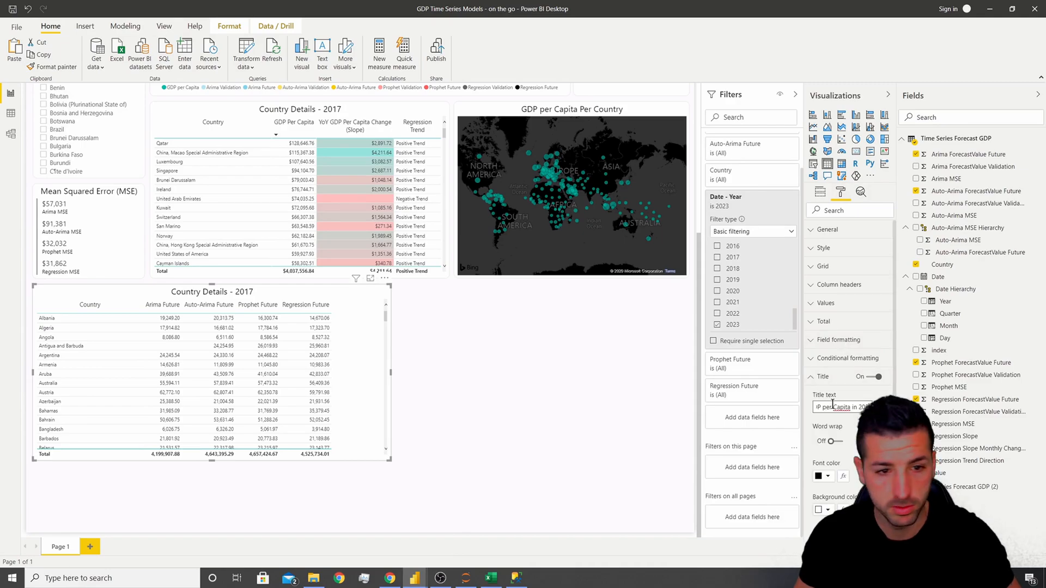
{"action": "key", "text": "Return"}
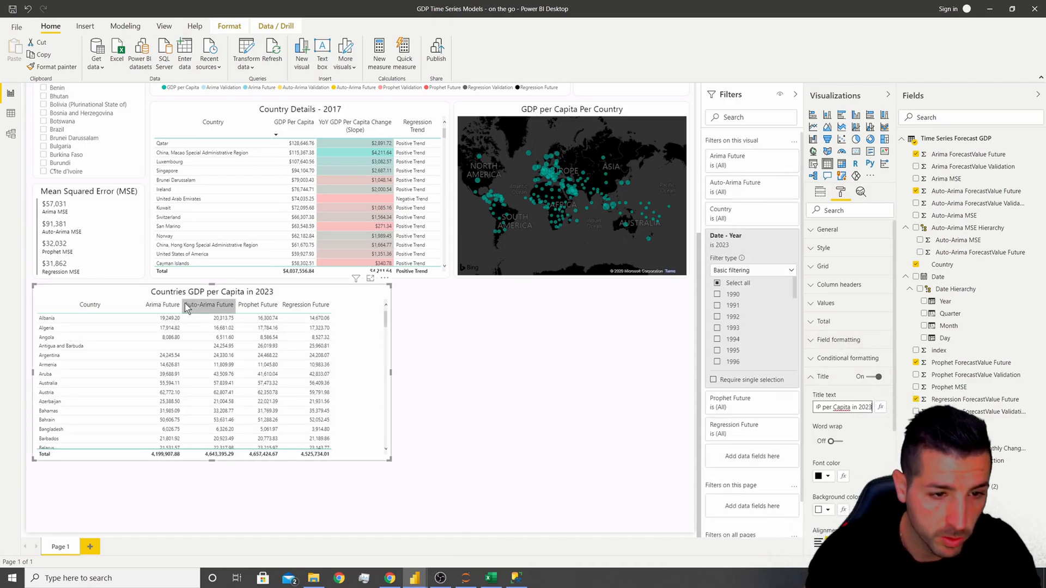
Widen the forecast columns of the Countries GDP per Capita in 2023 table so they fill the visual's width
{"action": "left_click_drag", "start_coordinate": [182, 305], "coordinate": [195, 305]}
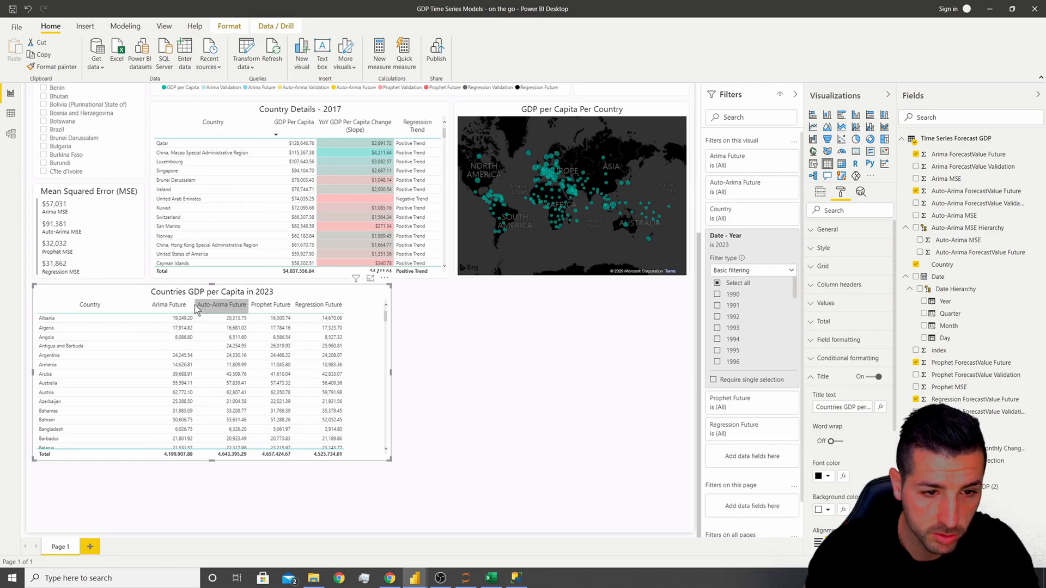
{"action": "left_click_drag", "start_coordinate": [290, 305], "coordinate": [374, 307]}
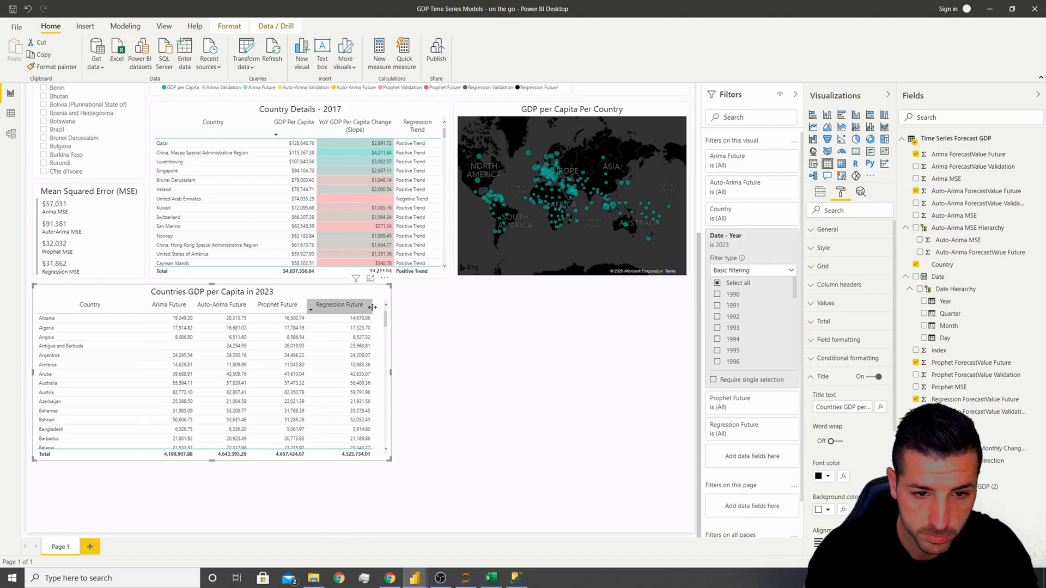
{"action": "left_click", "coordinate": [482, 345]}
Filter the report to Brazil and examine its forecast lines, Mean Squared Error values and 2023 forecasts
{"action": "scroll", "coordinate": [447, 381], "scroll_direction": "up", "scroll_amount": 2}
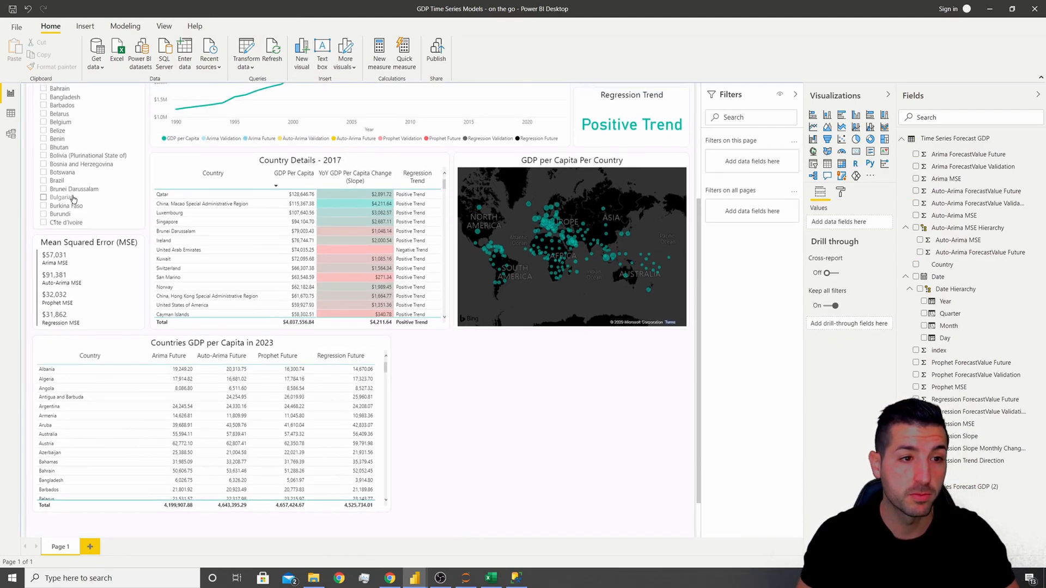
{"action": "left_click", "coordinate": [53, 181]}
{"action": "scroll", "coordinate": [537, 457], "scroll_direction": "up", "scroll_amount": 2}
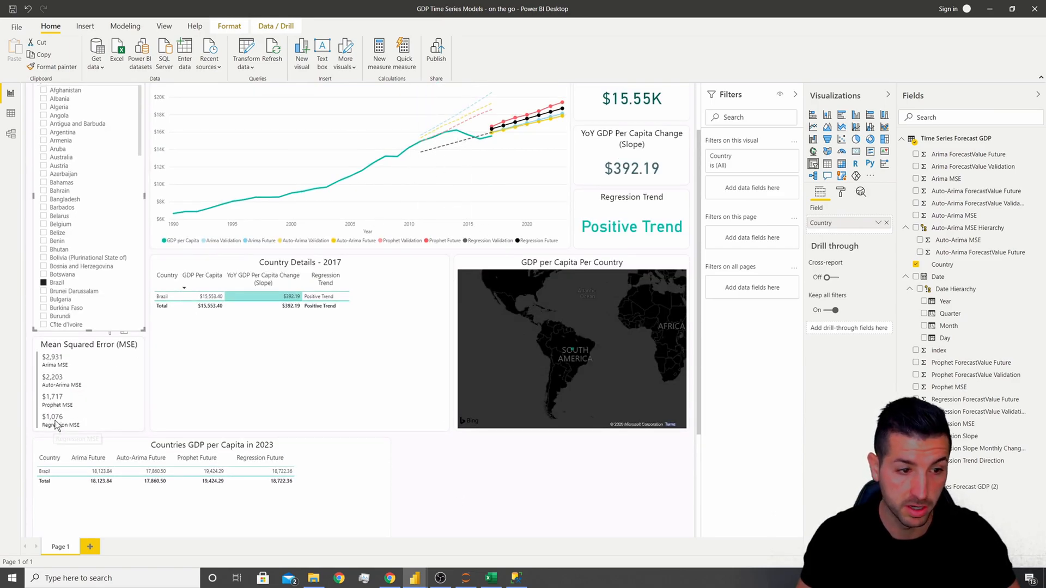
{"action": "scroll", "coordinate": [458, 484], "scroll_direction": "down", "scroll_amount": 4}
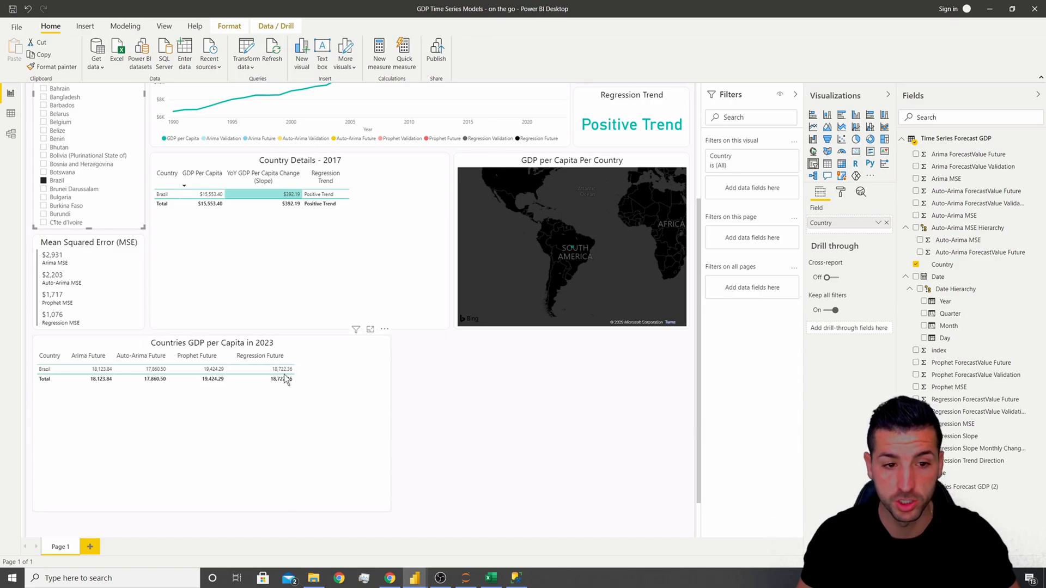
{"action": "left_click", "coordinate": [513, 407]}
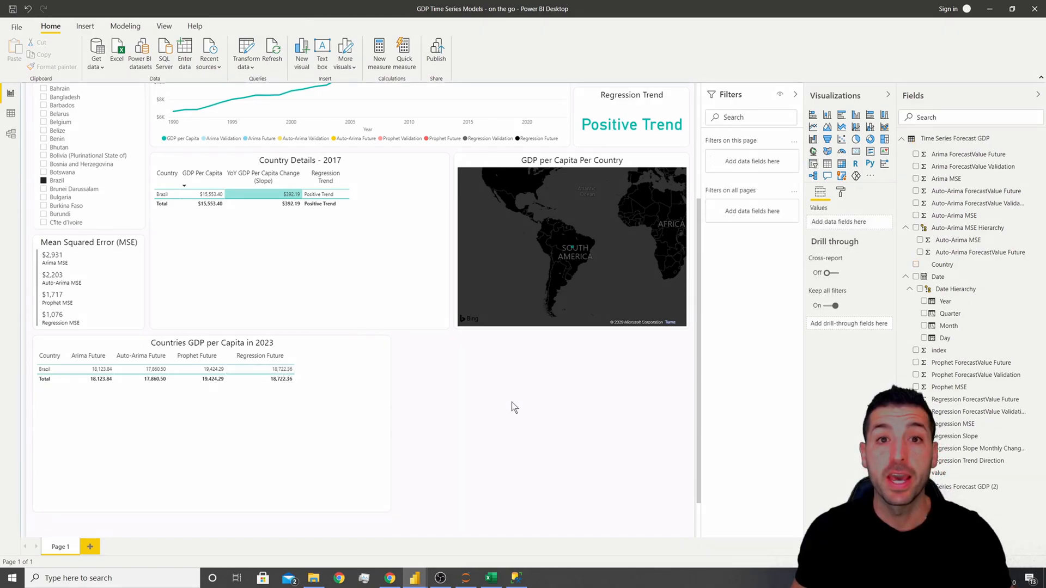
Examine the 2023 bar chart in the reference report, then clear the Brazil filter in the on-the-go report
{"action": "mouse_move", "coordinate": [415, 577]}
{"action": "left_click", "coordinate": [381, 549]}
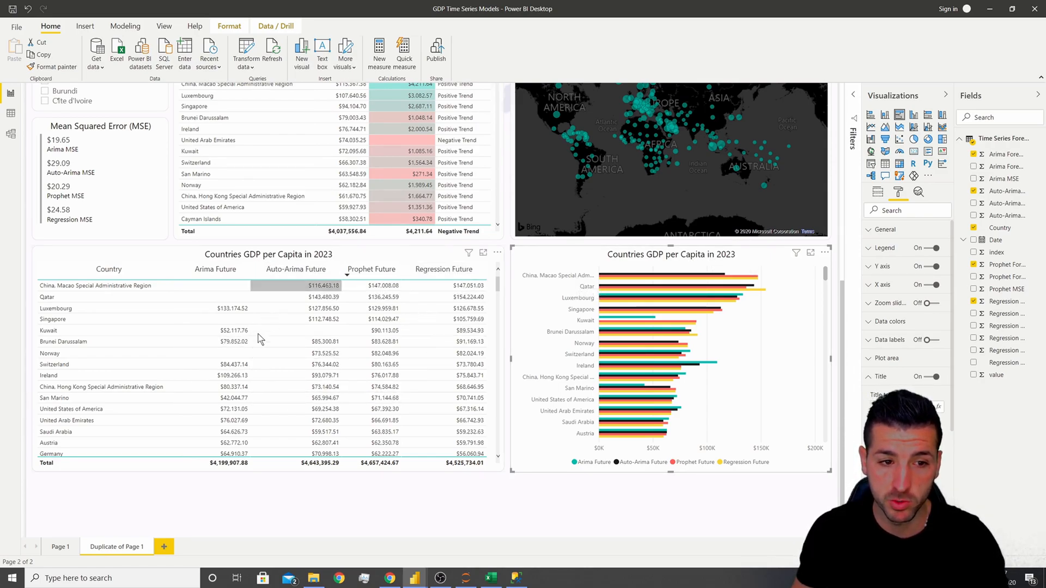
{"action": "mouse_move", "coordinate": [414, 577]}
{"action": "left_click", "coordinate": [457, 541]}
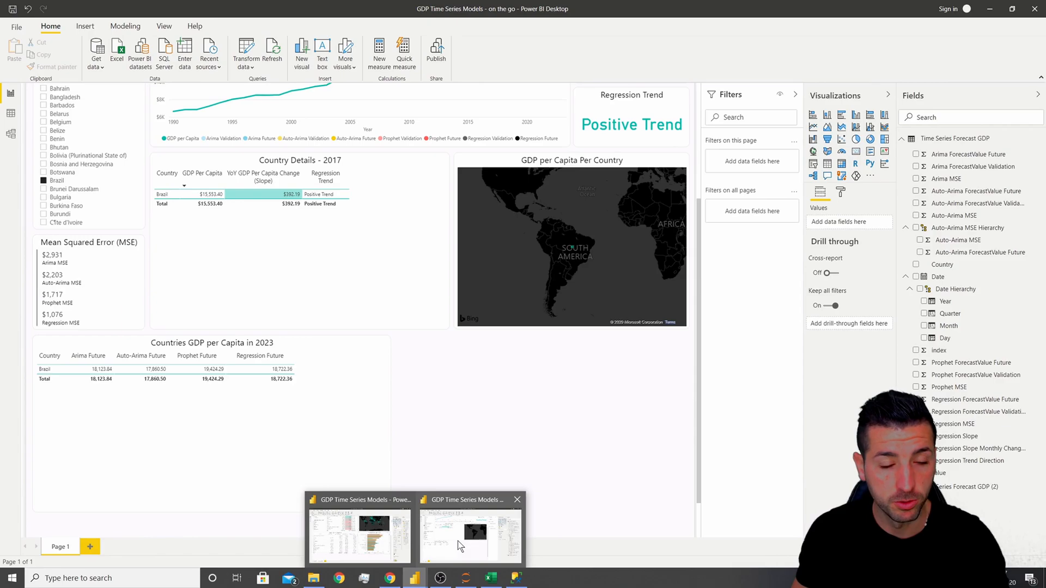
{"action": "left_click", "coordinate": [58, 181]}
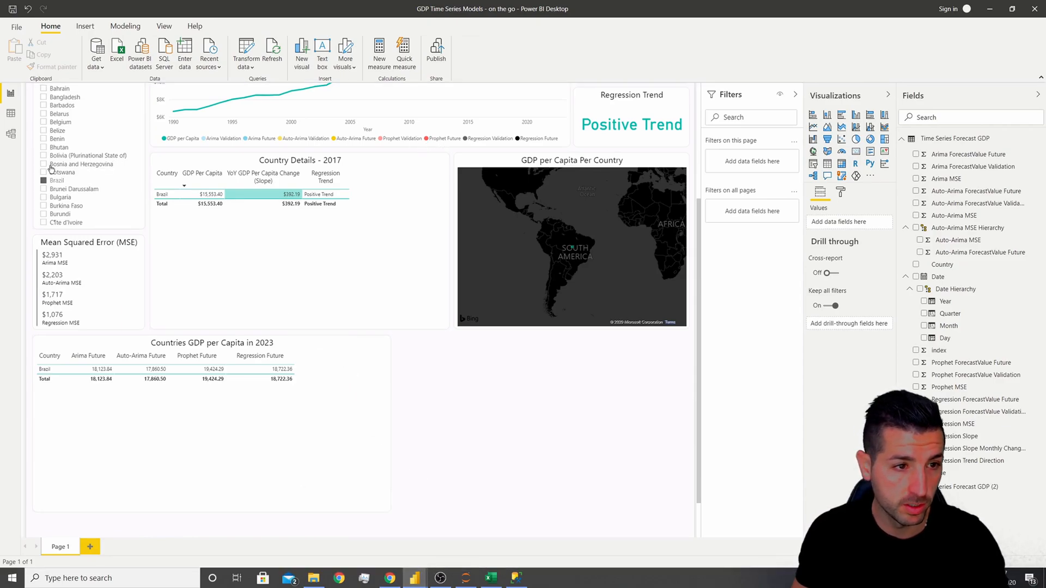
Duplicate the Countries GDP per Capita in 2023 table, place the copy beside the original below the map and narrow it to fit
{"action": "left_click", "coordinate": [330, 342]}
{"action": "key", "text": "ctrl+c"}
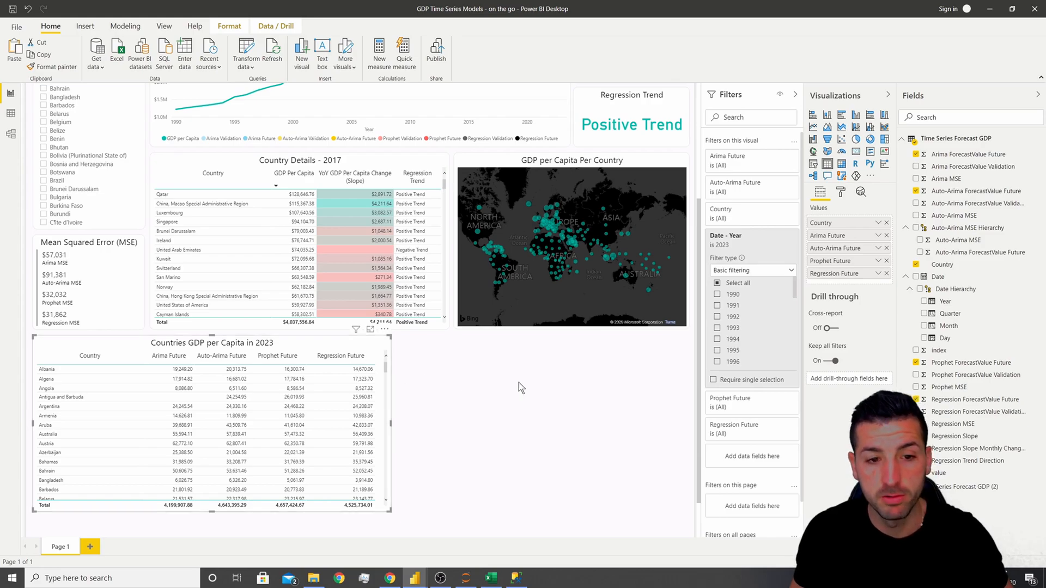
{"action": "key", "text": "ctrl+v"}
{"action": "left_click_drag", "start_coordinate": [237, 353], "coordinate": [531, 349]}
{"action": "left_click_drag", "start_coordinate": [332, 424], "coordinate": [399, 418]}
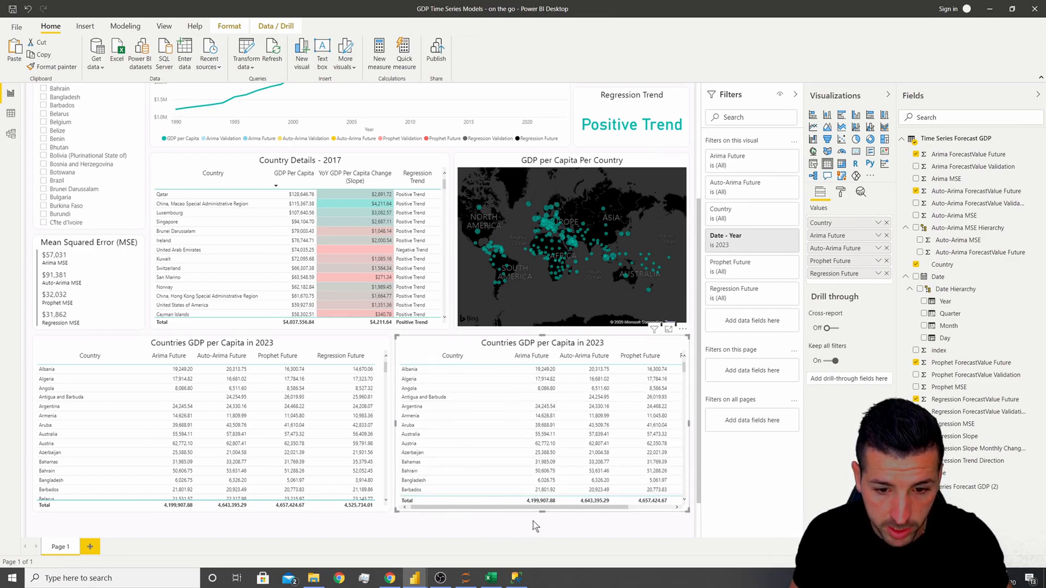
Convert the copied 2023 table into a clustered bar chart and set its legend position to Bottom Center
{"action": "left_click", "coordinate": [841, 116]}
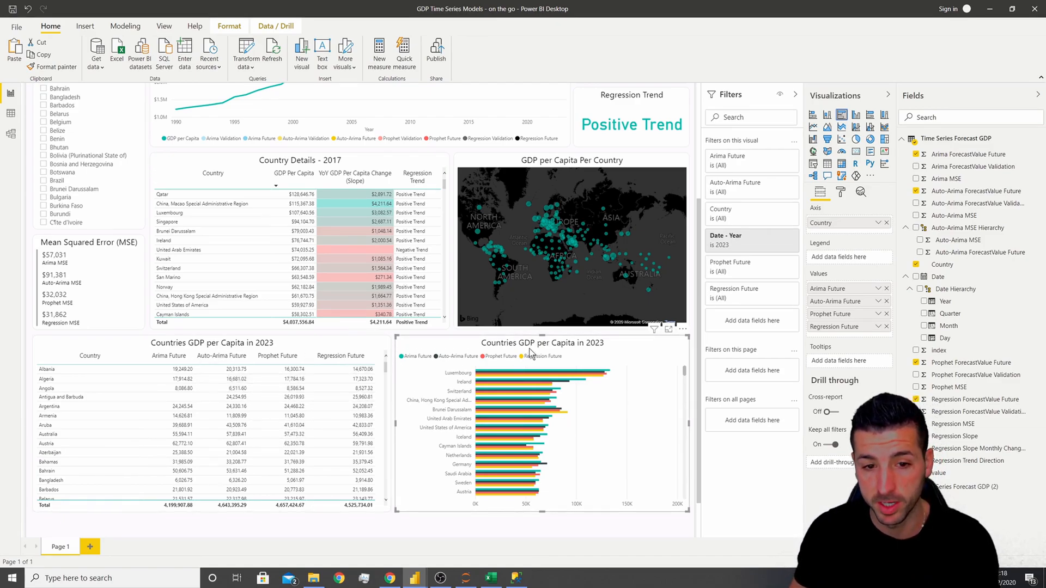
{"action": "left_click", "coordinate": [842, 193]}
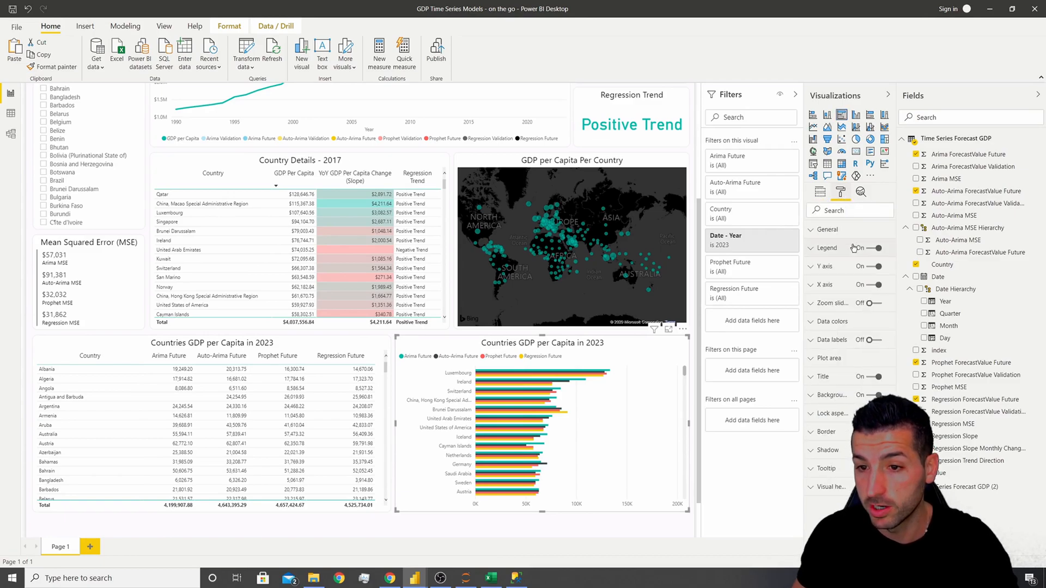
{"action": "left_click", "coordinate": [841, 248]}
{"action": "left_click", "coordinate": [842, 279]}
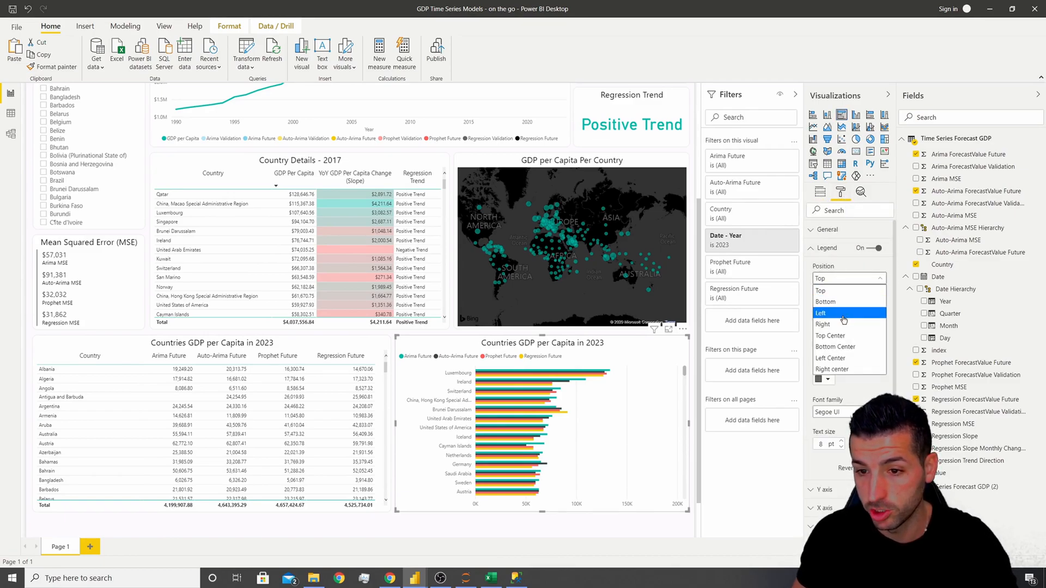
{"action": "left_click", "coordinate": [842, 347]}
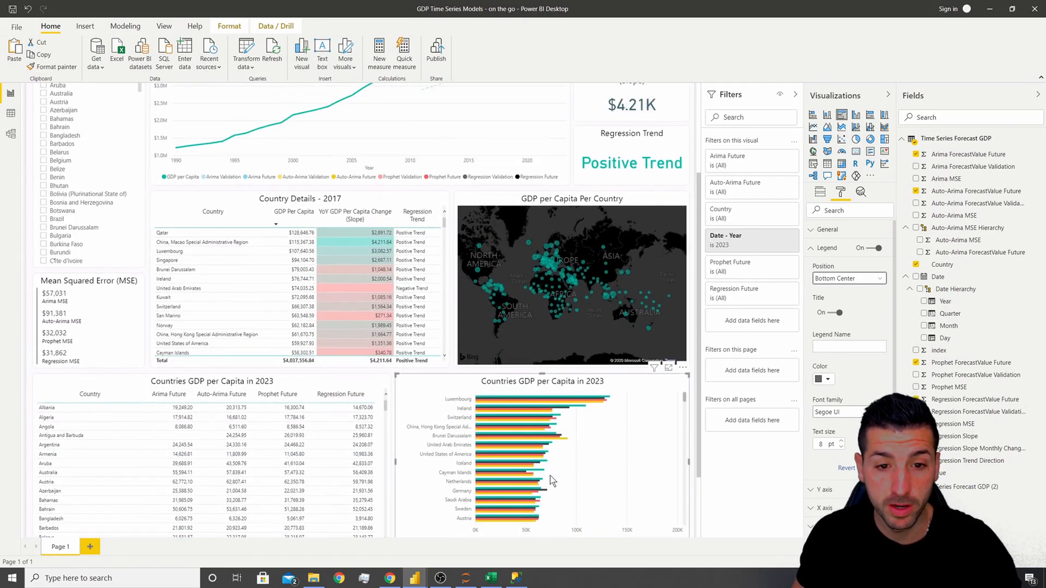
Match the bar colors to the line chart: Arima Future blue, Auto-Arima Future yellow, Prophet Future red and Regression Future black
{"action": "scroll", "coordinate": [552, 480], "scroll_direction": "up", "scroll_amount": 2}
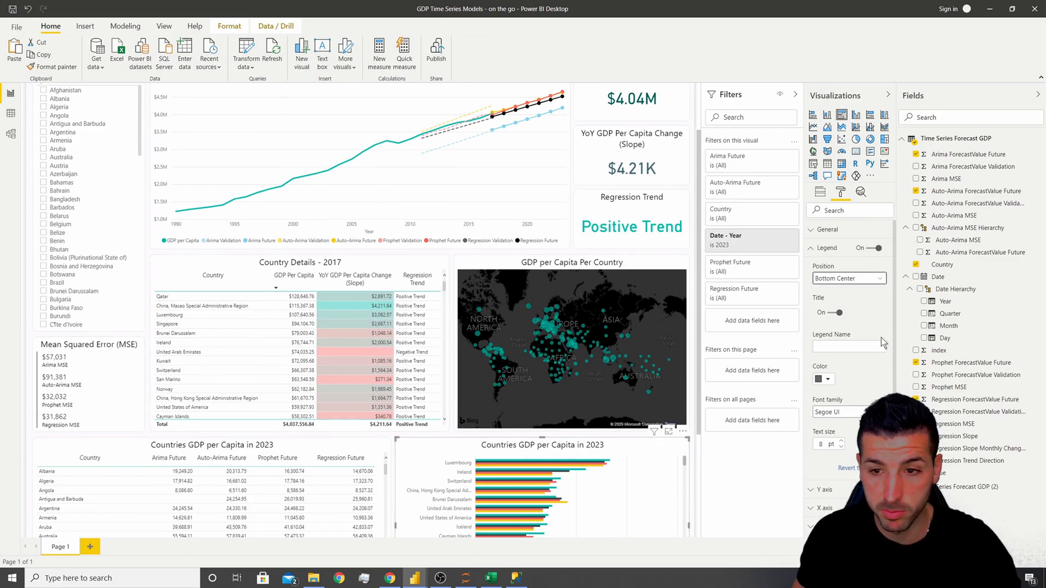
{"action": "left_click", "coordinate": [831, 248]}
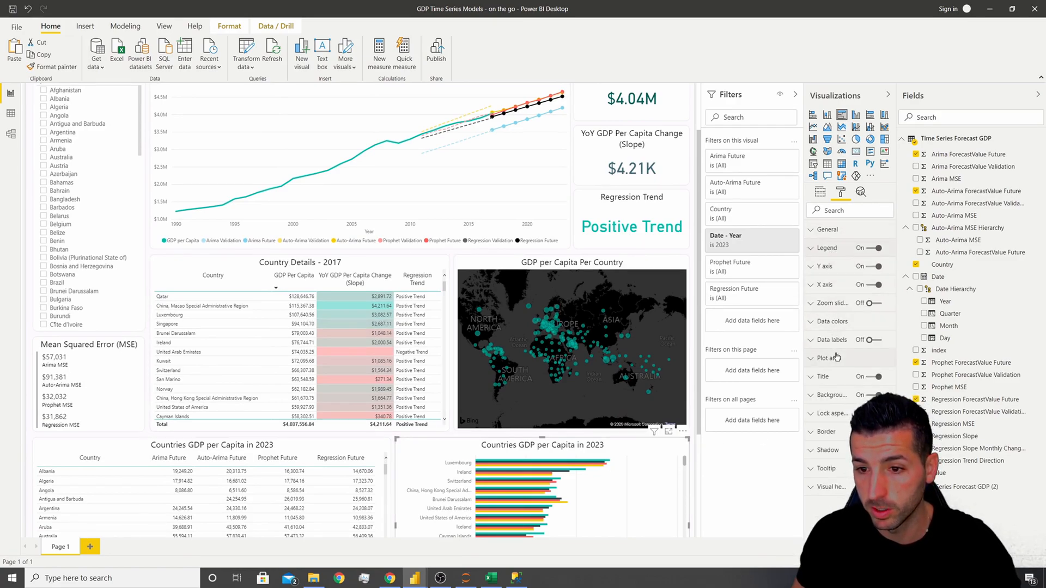
{"action": "left_click", "coordinate": [840, 323]}
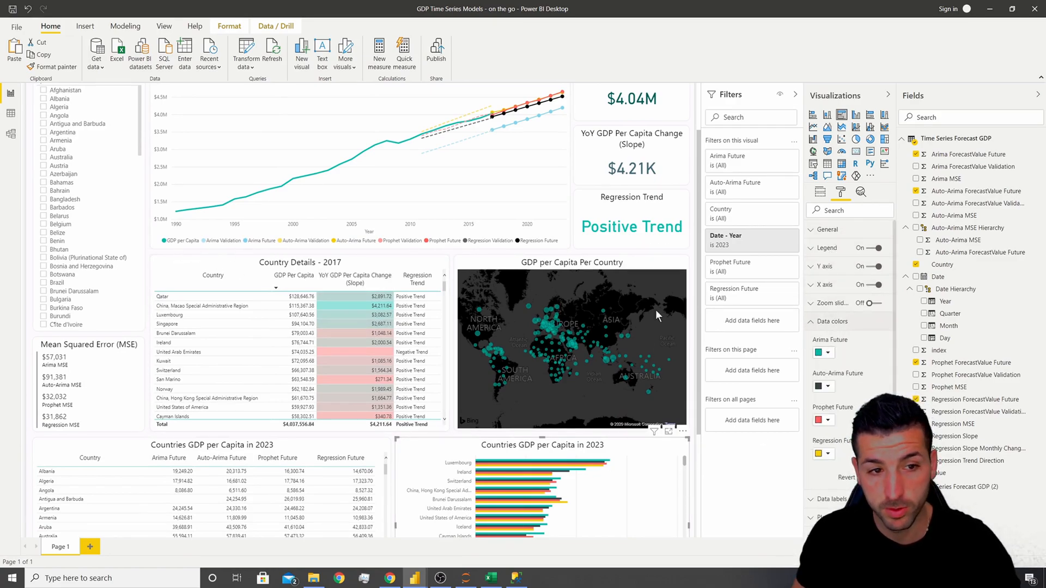
{"action": "left_click", "coordinate": [829, 353]}
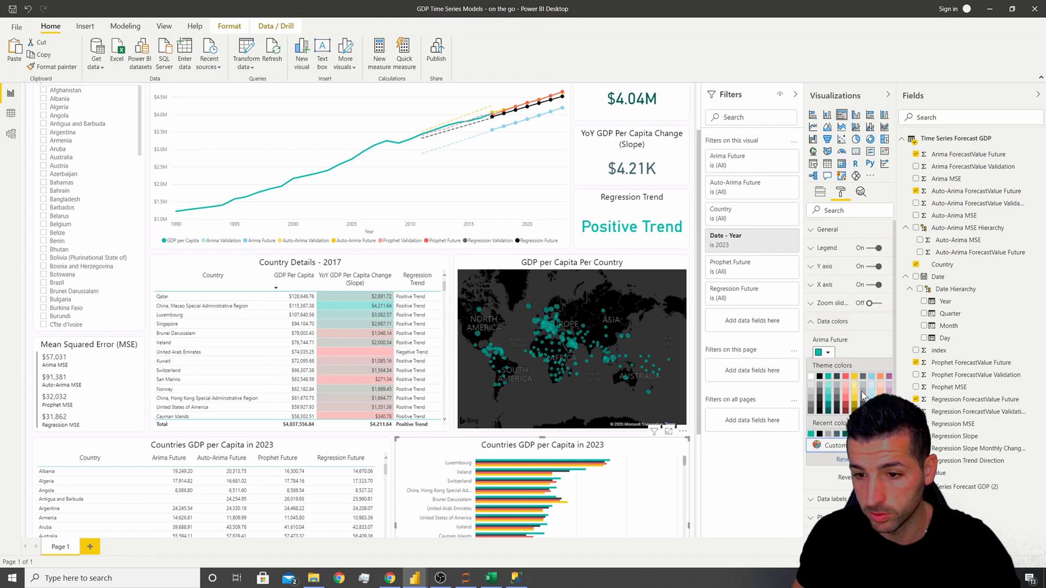
{"action": "left_click", "coordinate": [871, 405]}
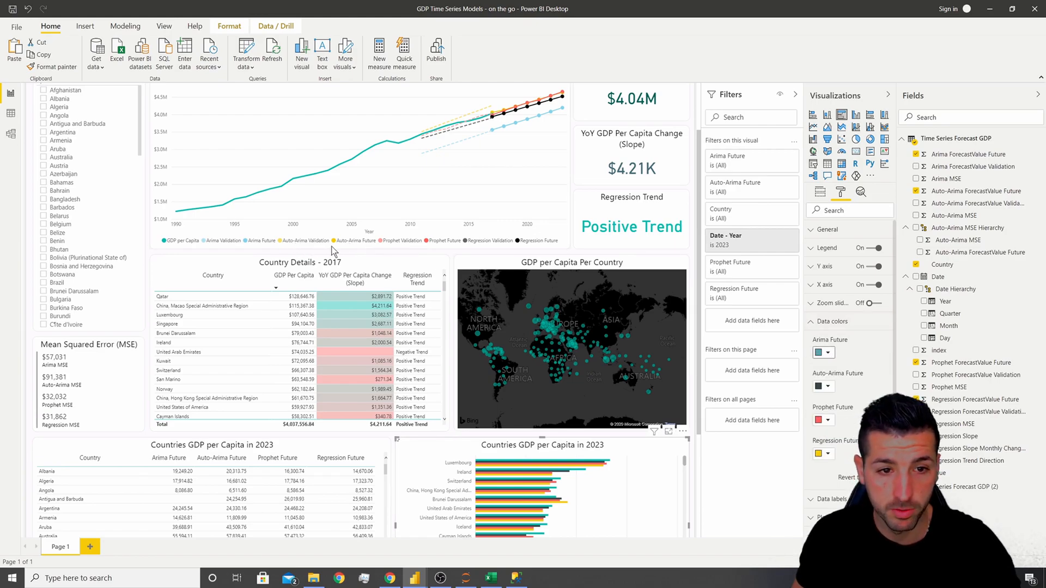
{"action": "left_click", "coordinate": [827, 386]}
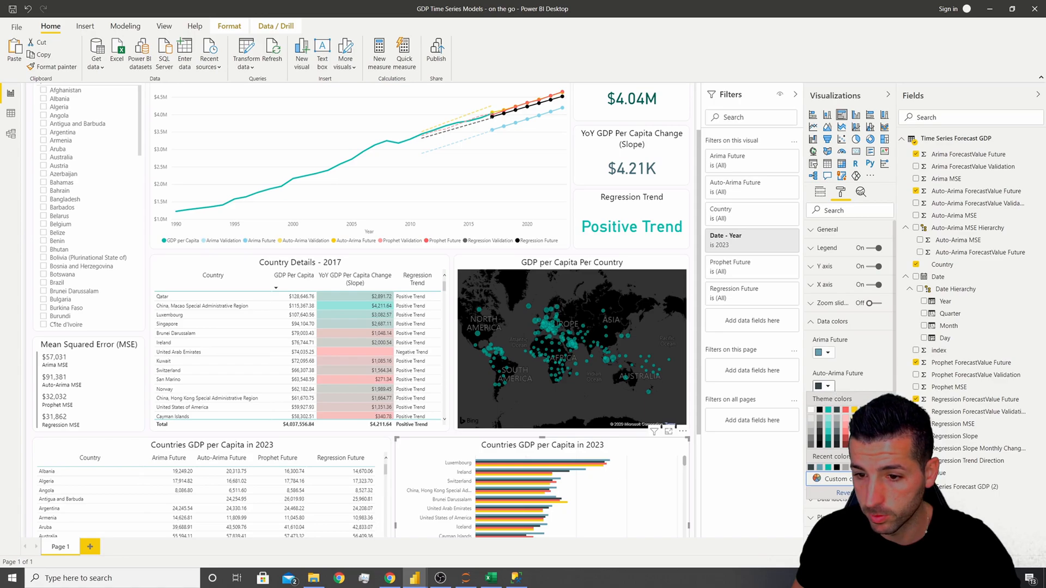
{"action": "left_click", "coordinate": [854, 409]}
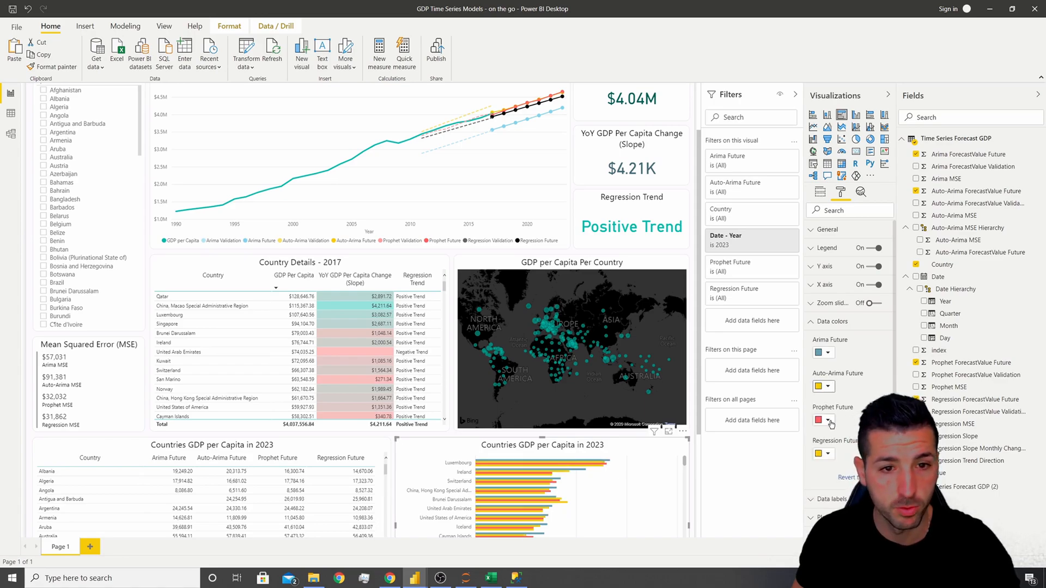
{"action": "left_click", "coordinate": [827, 420]}
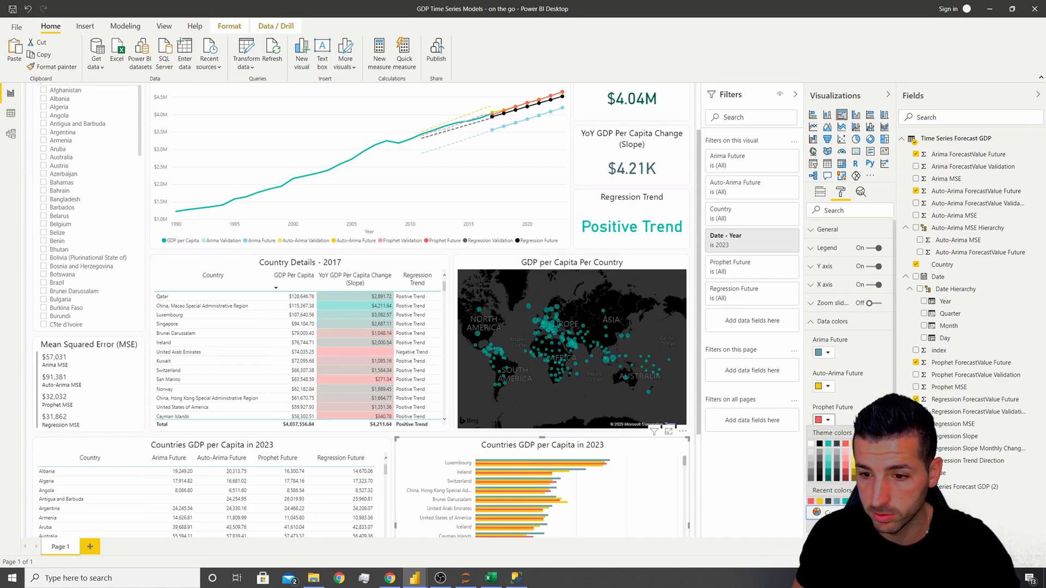
{"action": "left_click", "coordinate": [846, 478]}
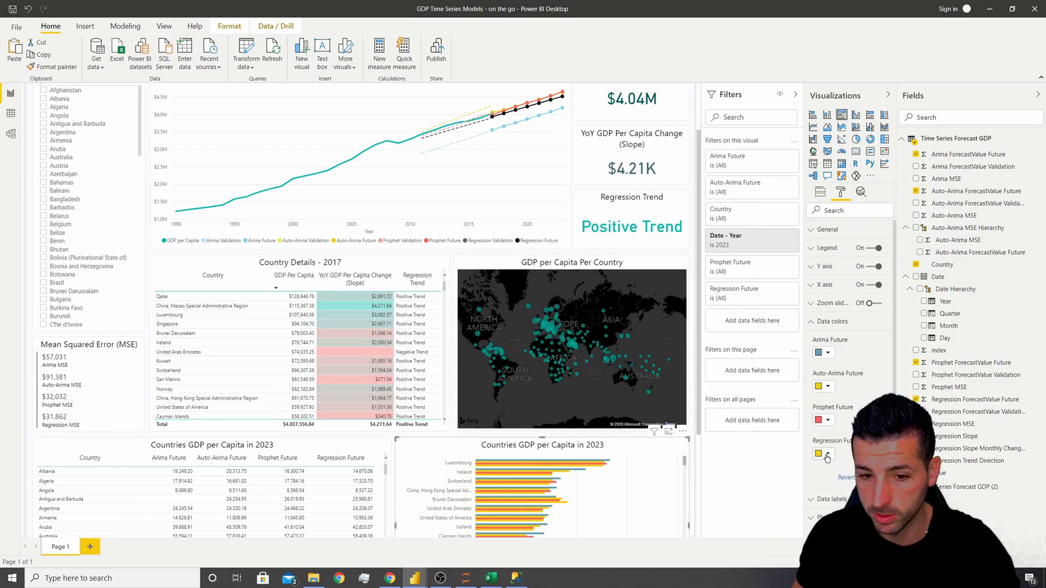
{"action": "left_click", "coordinate": [828, 453]}
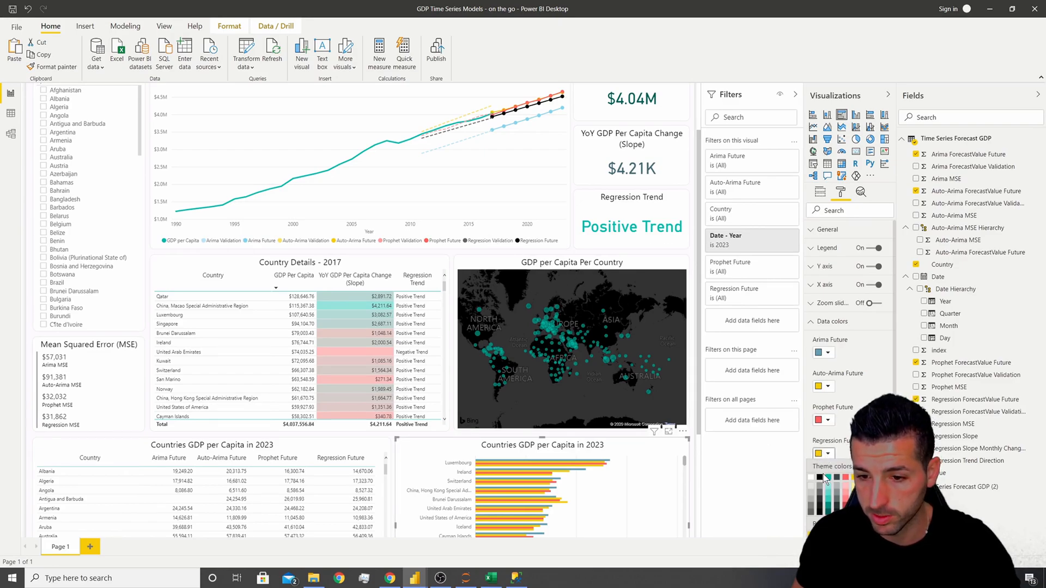
{"action": "left_click", "coordinate": [819, 513]}
{"action": "scroll", "coordinate": [694, 452], "scroll_direction": "down", "scroll_amount": 3}
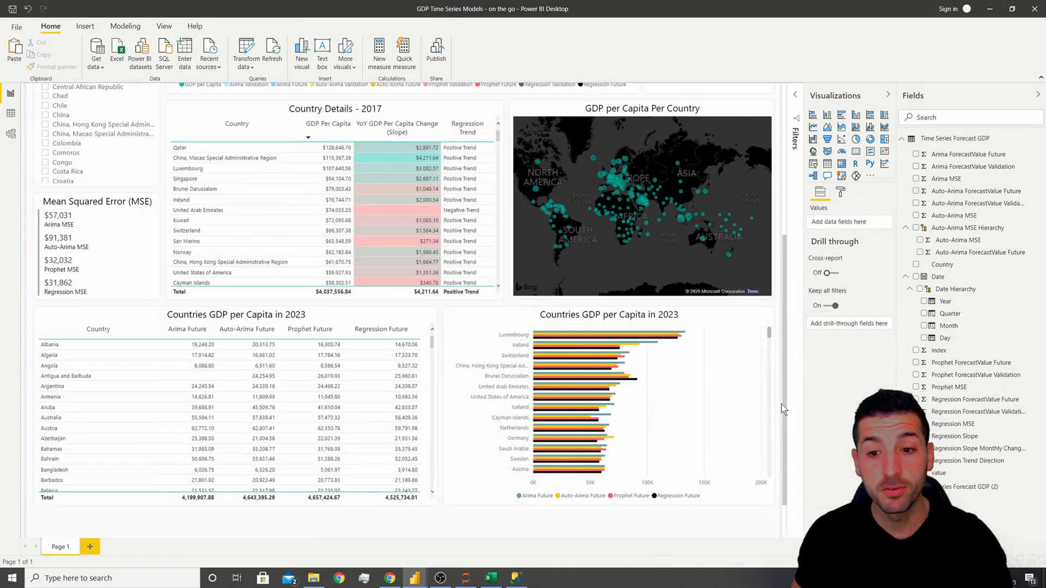
Filter the report by Cayman Islands, Colombia and Chile in turn to check every visual, then clear the country selection
{"action": "scroll", "coordinate": [781, 404], "scroll_direction": "up", "scroll_amount": 5}
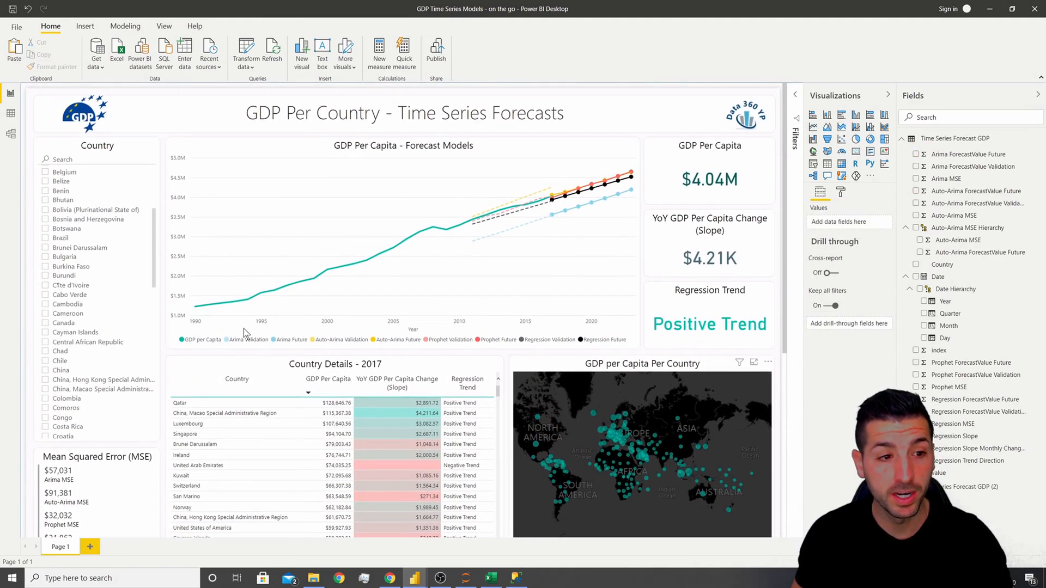
{"action": "left_click", "coordinate": [70, 332]}
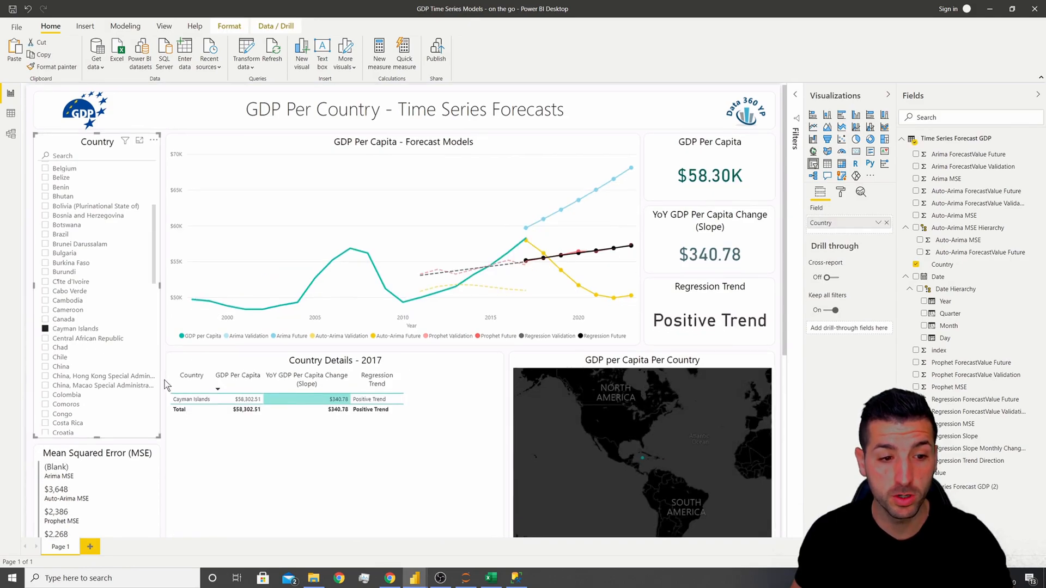
{"action": "scroll", "coordinate": [166, 385], "scroll_direction": "down", "scroll_amount": 5}
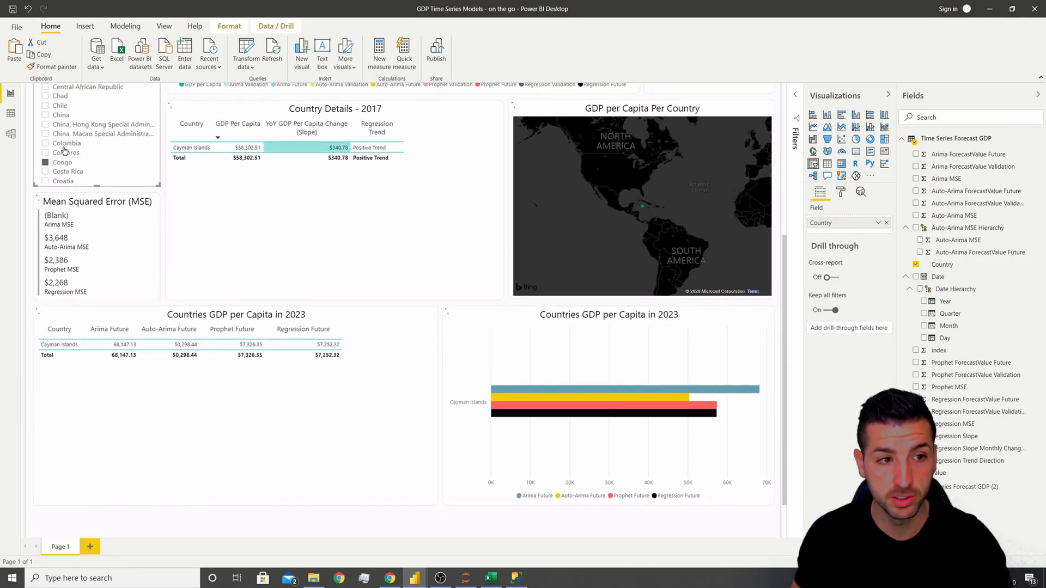
{"action": "left_click", "coordinate": [64, 143]}
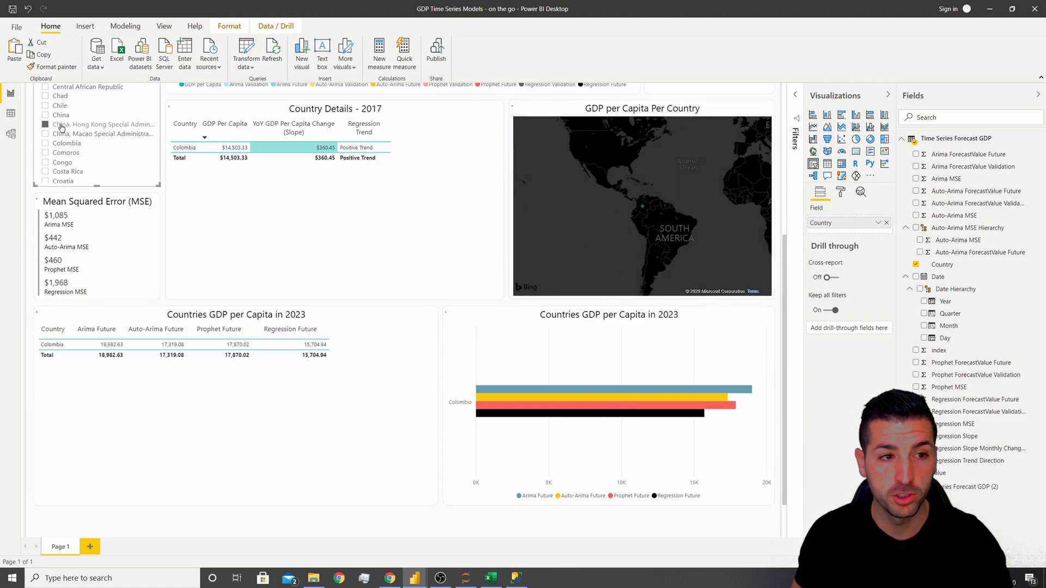
{"action": "scroll", "coordinate": [102, 163], "scroll_direction": "up", "scroll_amount": 2}
{"action": "scroll", "coordinate": [103, 162], "scroll_direction": "up", "scroll_amount": 1}
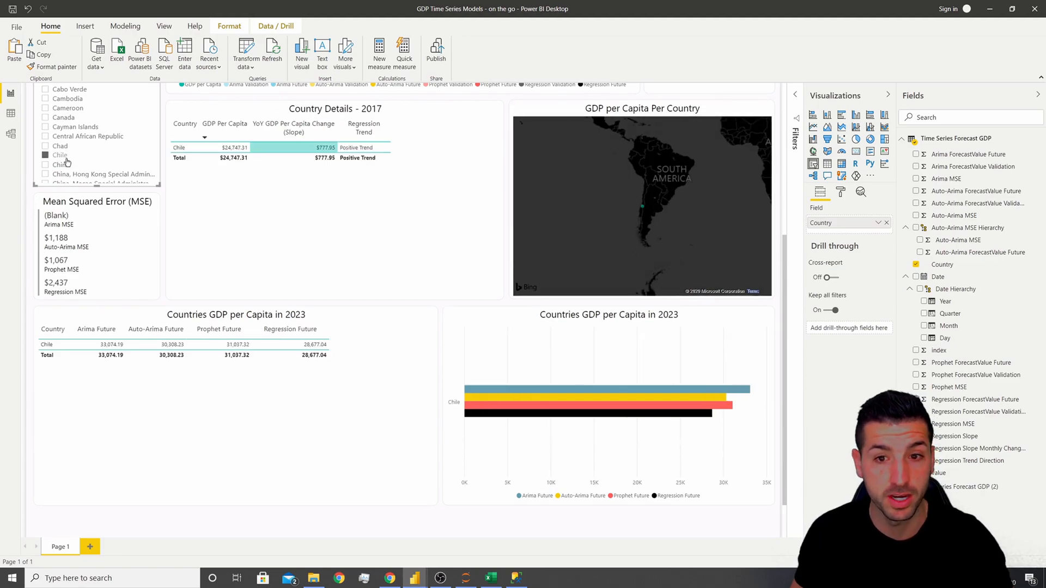
{"action": "left_click", "coordinate": [61, 156]}
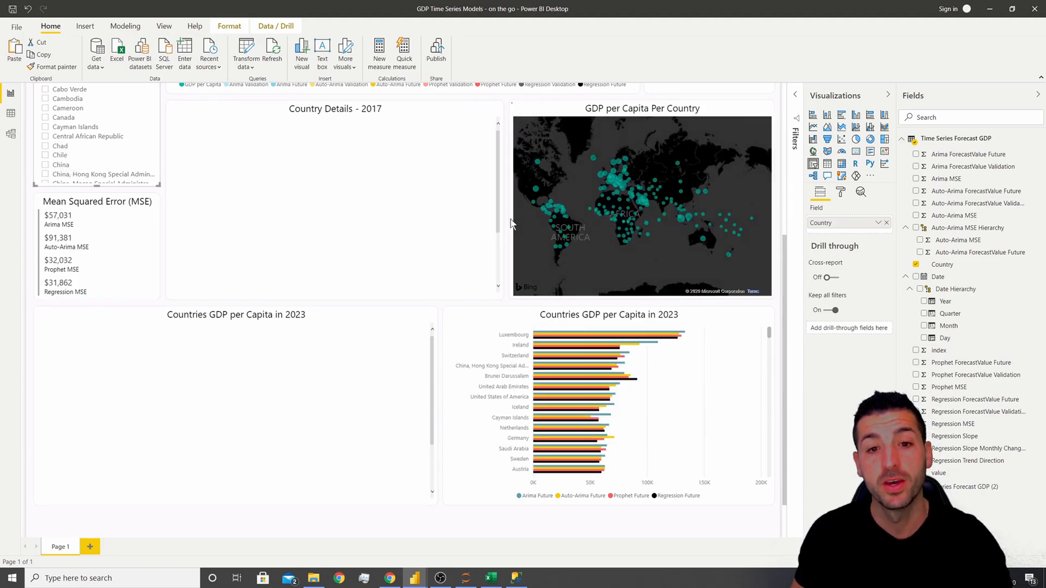
{"action": "scroll", "coordinate": [511, 229], "scroll_direction": "up", "scroll_amount": 5}
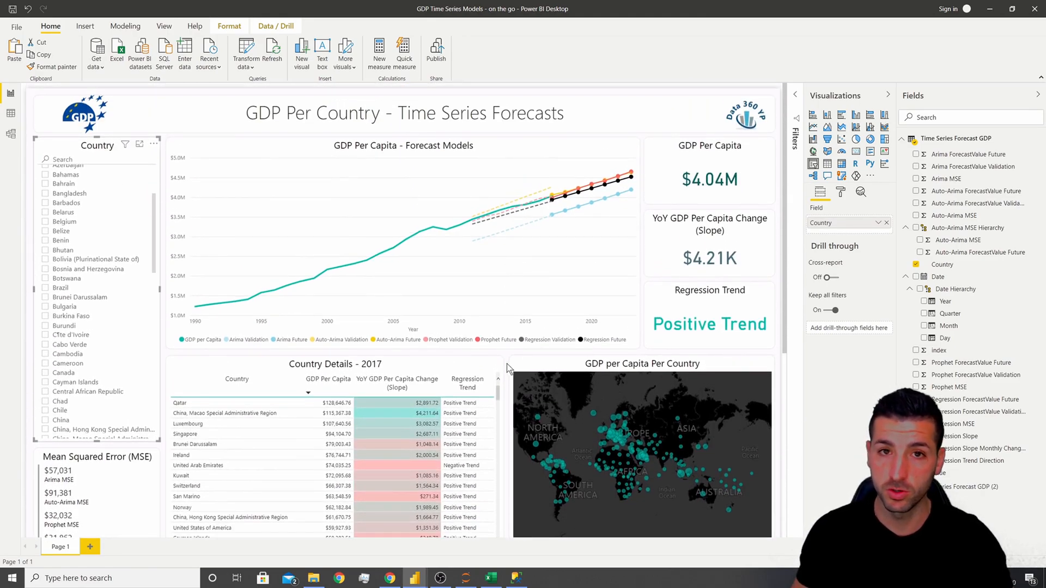